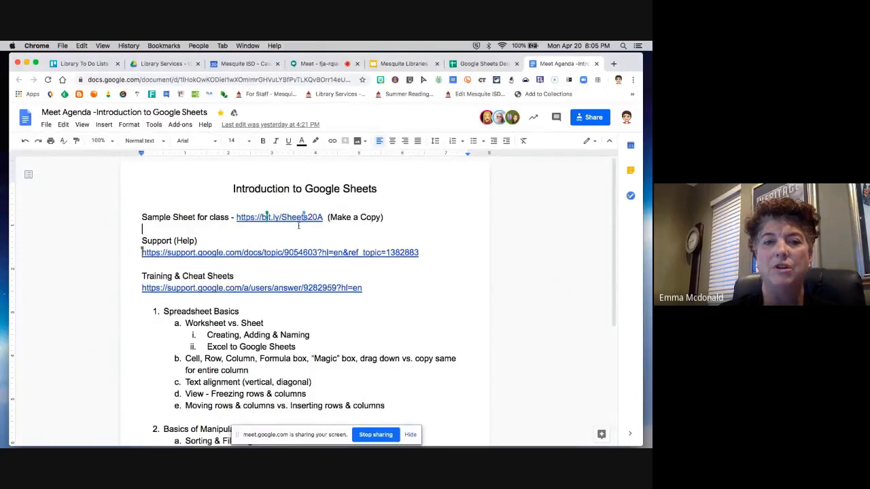
View the agenda link slide and the Meet call, returning each time to the Introduction to Google Sheets agenda document
left_click(404, 64)
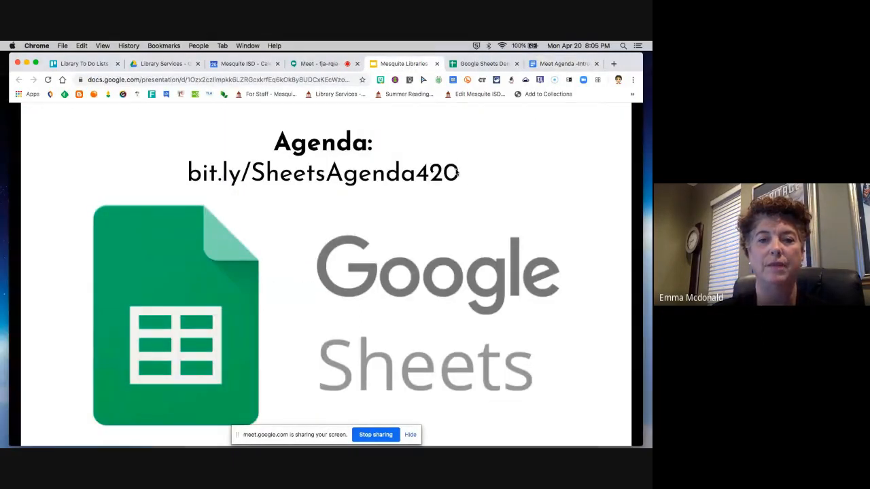
left_click(546, 64)
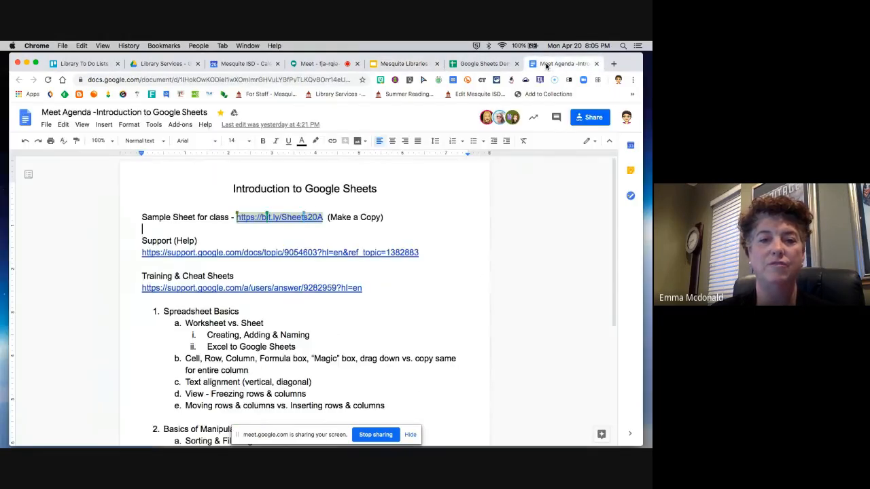
right_click(314, 221)
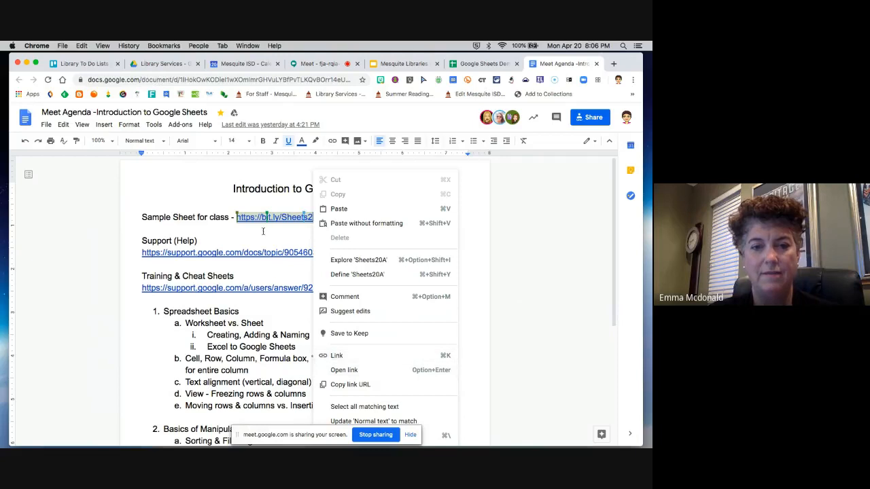
key("Escape")
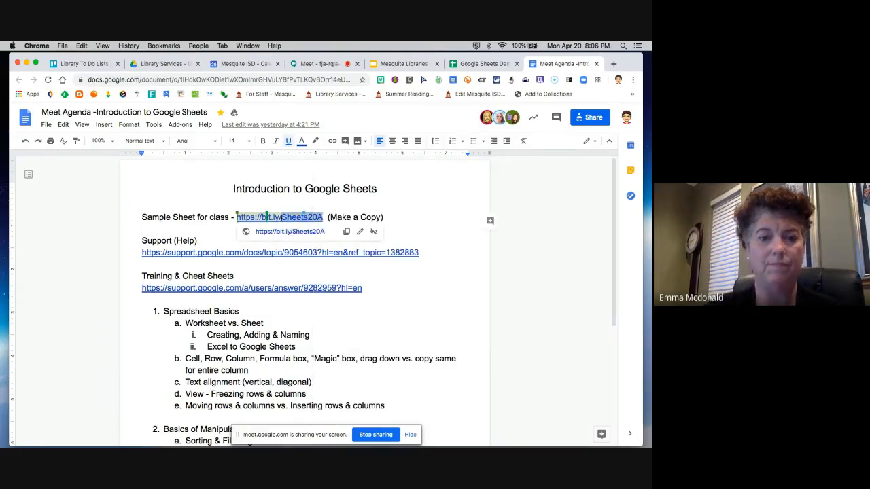
left_click(322, 64)
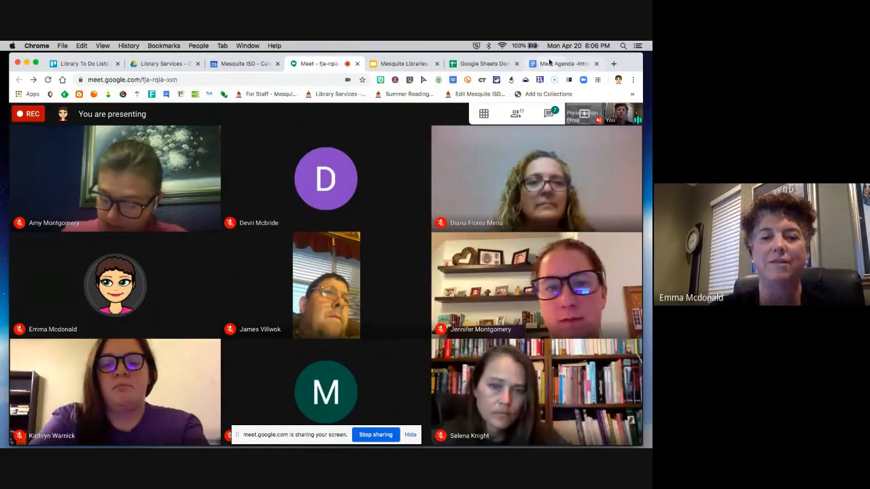
left_click(550, 64)
left_click(441, 245)
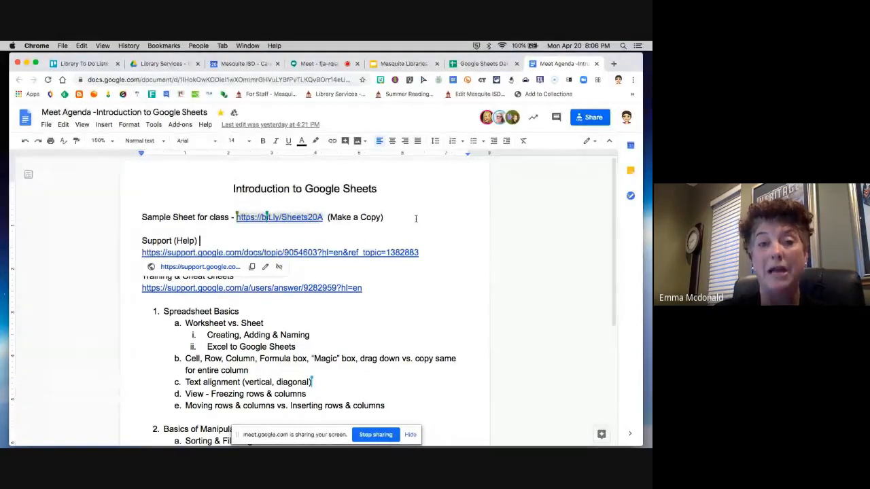
left_click(421, 264)
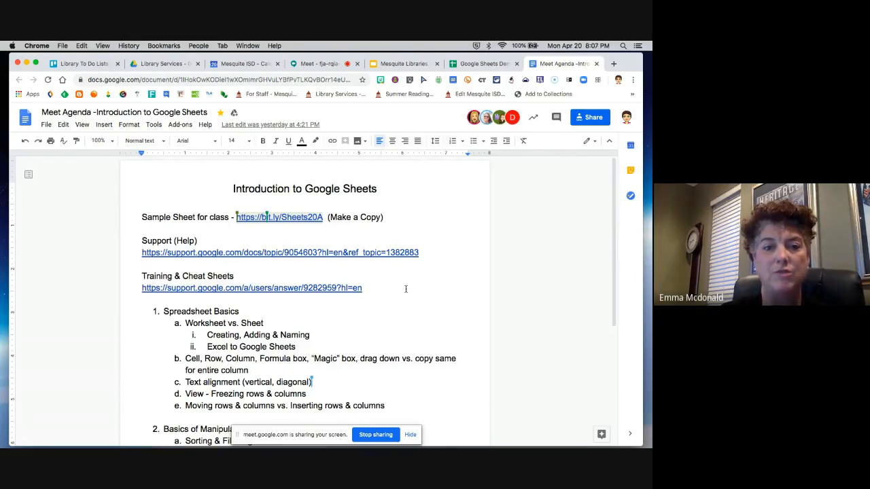
Review the class agenda from Spreadsheet Basics through Working with formulas, and return to its beginning
scroll(406, 288, "down", 1)
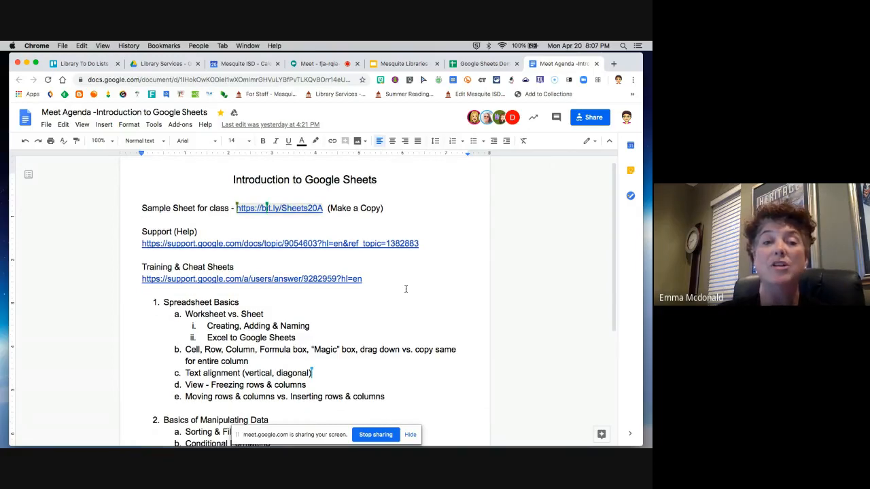
scroll(406, 289, "down", 3)
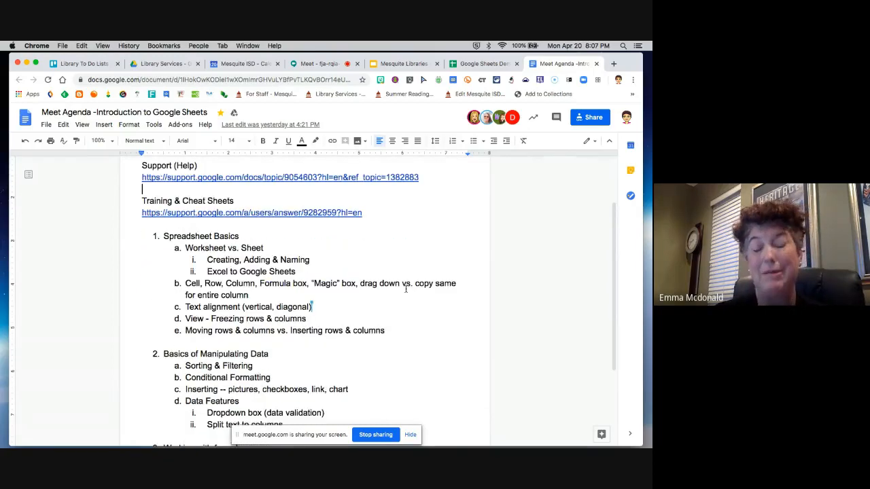
scroll(406, 289, "down", 3)
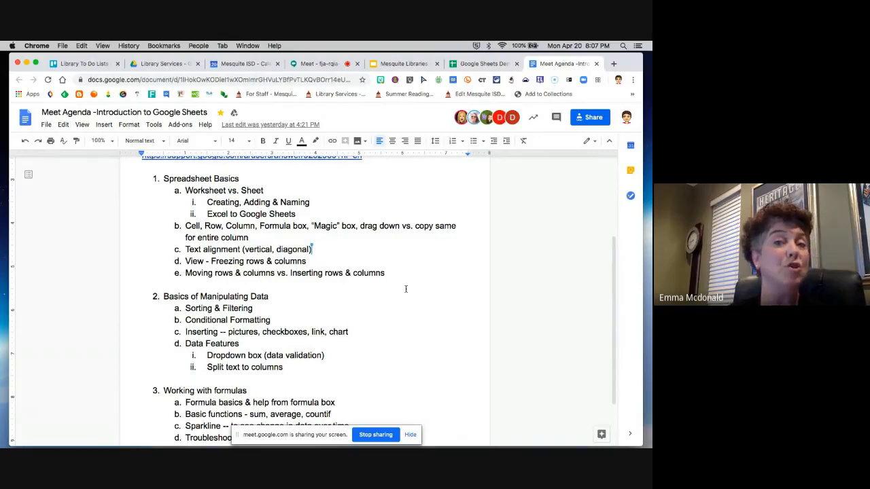
scroll(405, 289, "down", 3)
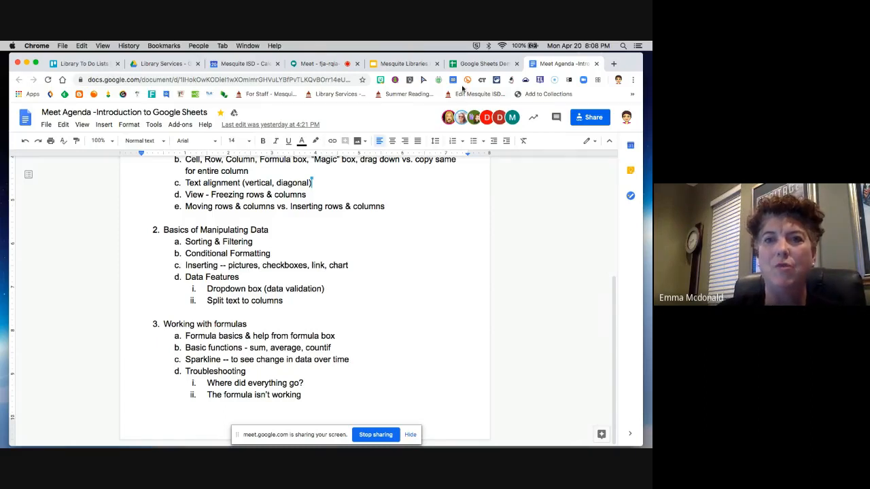
scroll(408, 188, "up", 2)
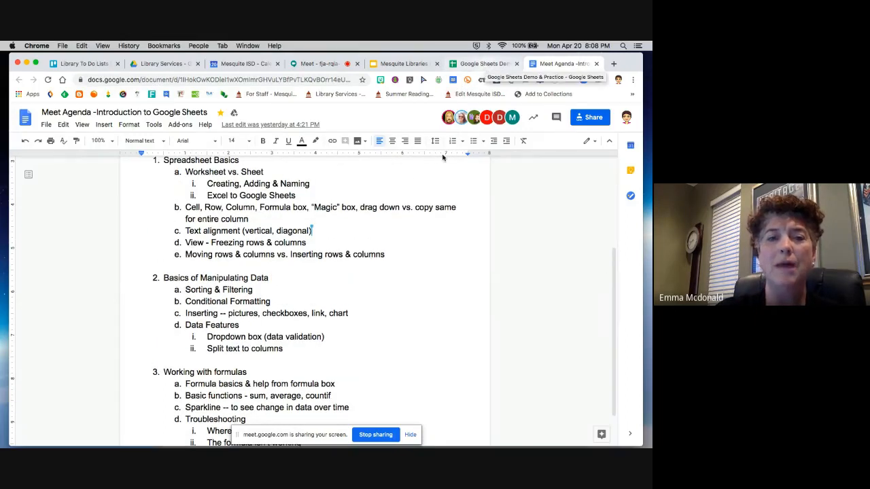
scroll(442, 158, "up", 5)
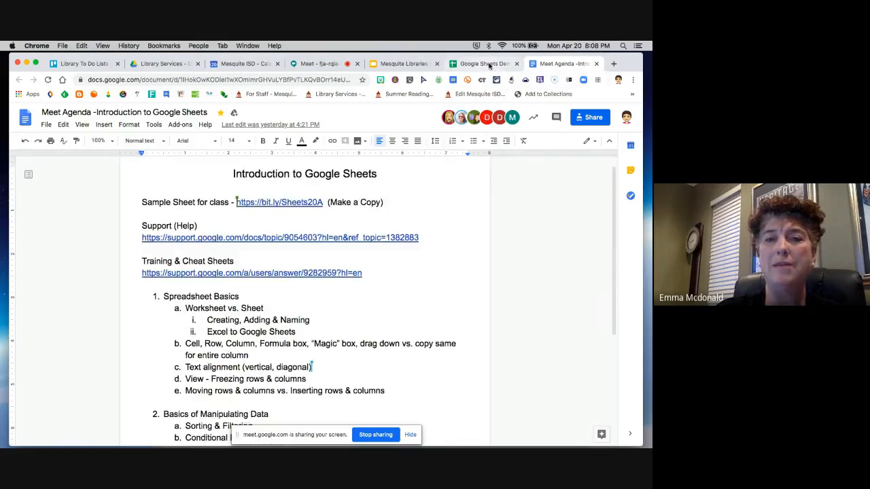
Switch to the Google Sheets Demo & Practice spreadsheet and view its CountIF, Unique, Chart and PRACTICE sheets, ending on Data Manipulation
left_click(483, 64)
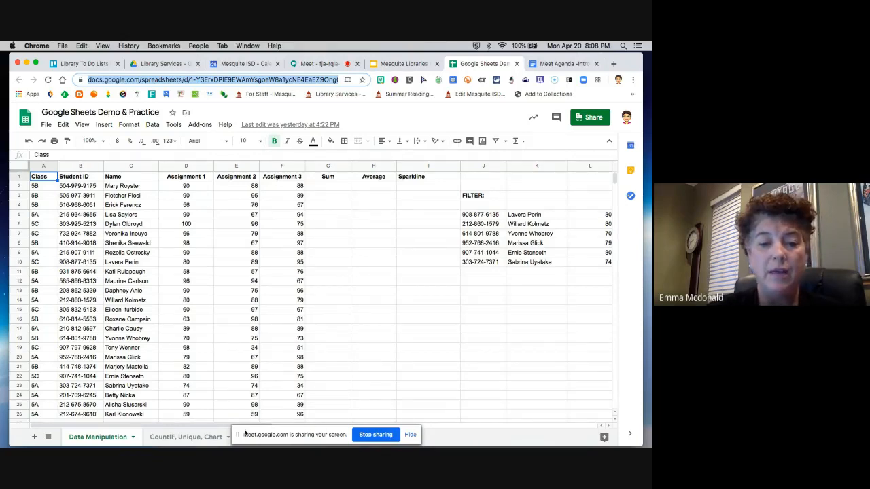
left_click_drag(240, 437, 486, 65)
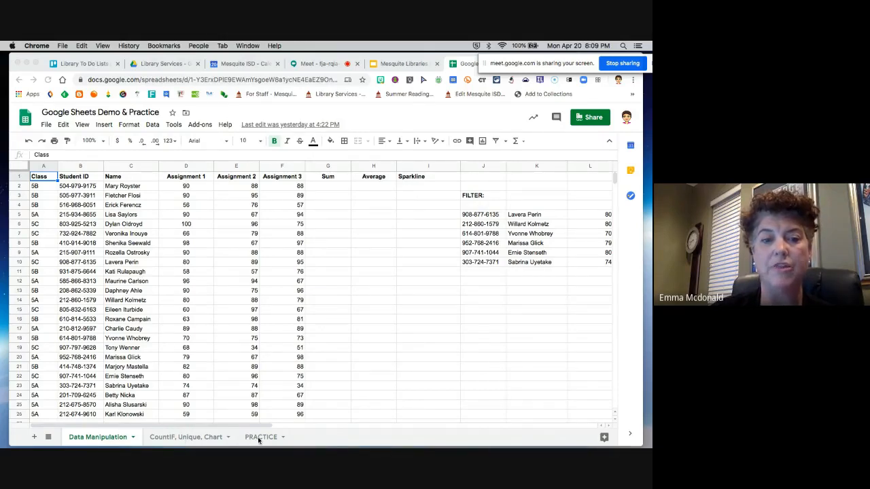
left_click(187, 441)
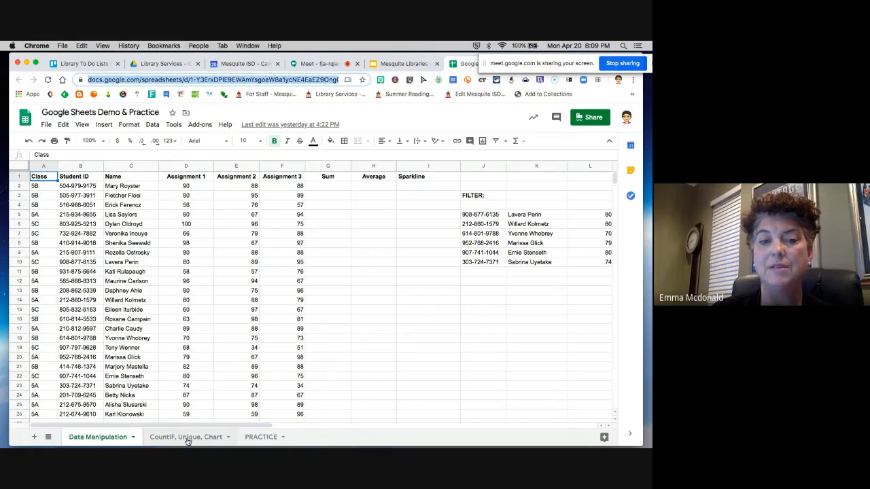
left_click(187, 442)
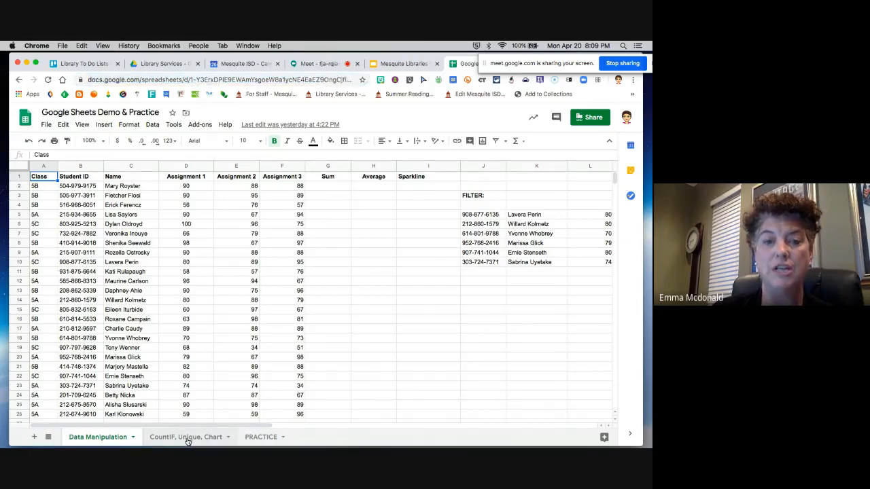
left_click(187, 440)
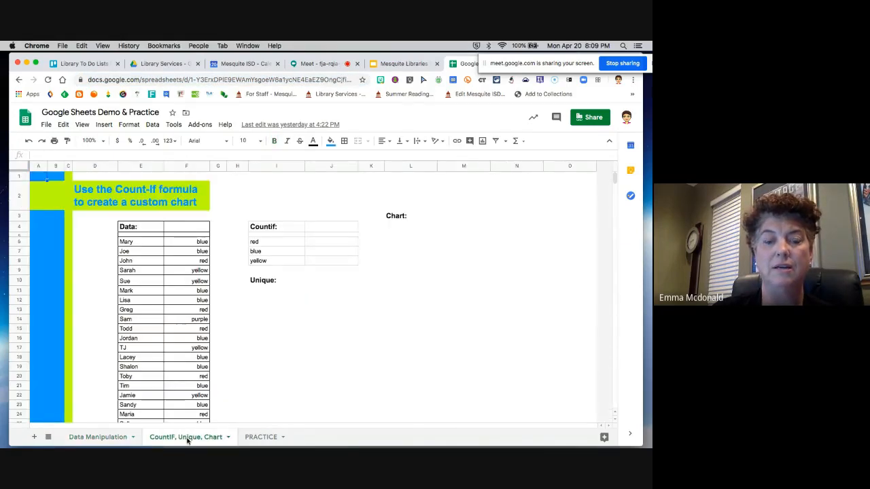
left_click(259, 442)
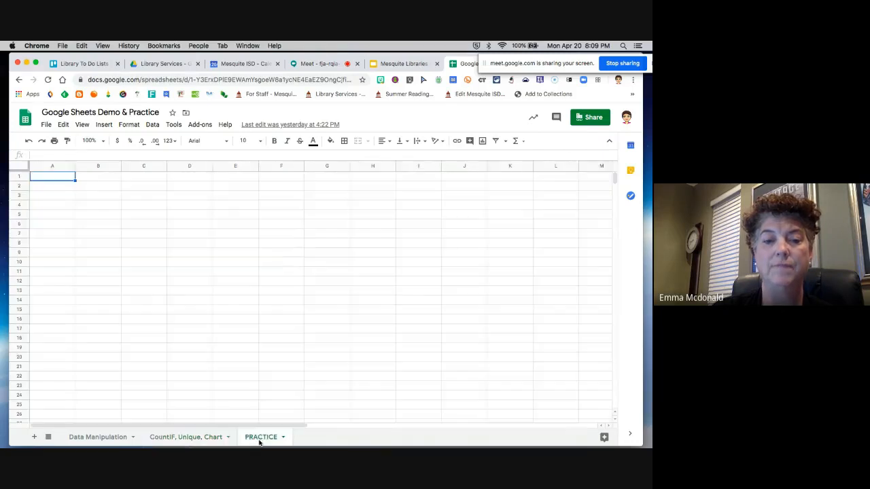
left_click(109, 438)
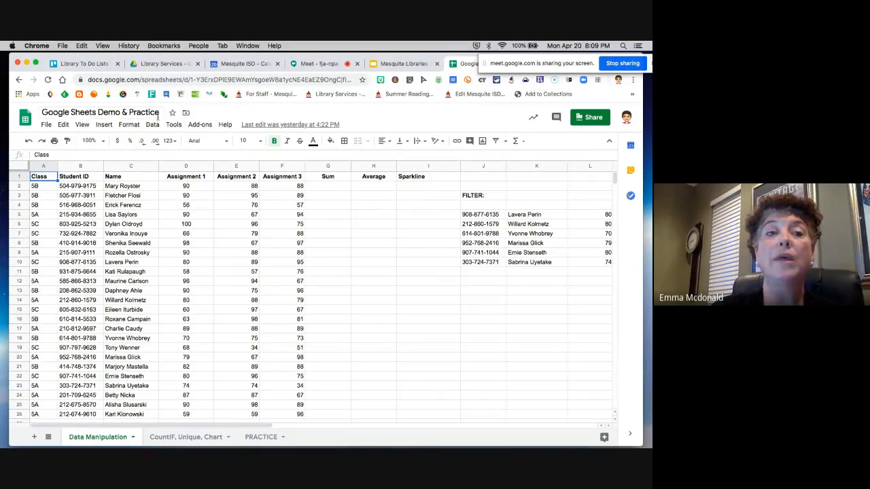
Switch to Google Drive, open the Badges folder in Library Services and view the options for creating a new file
left_click(166, 65)
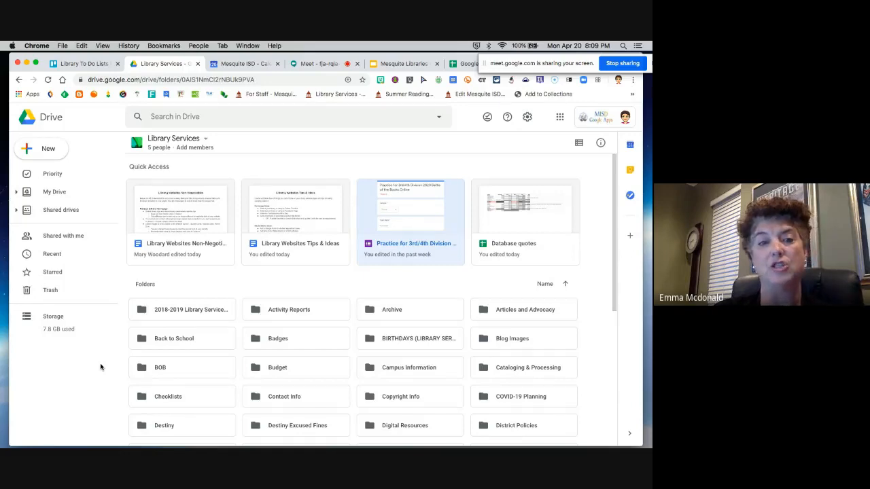
double_click(312, 341)
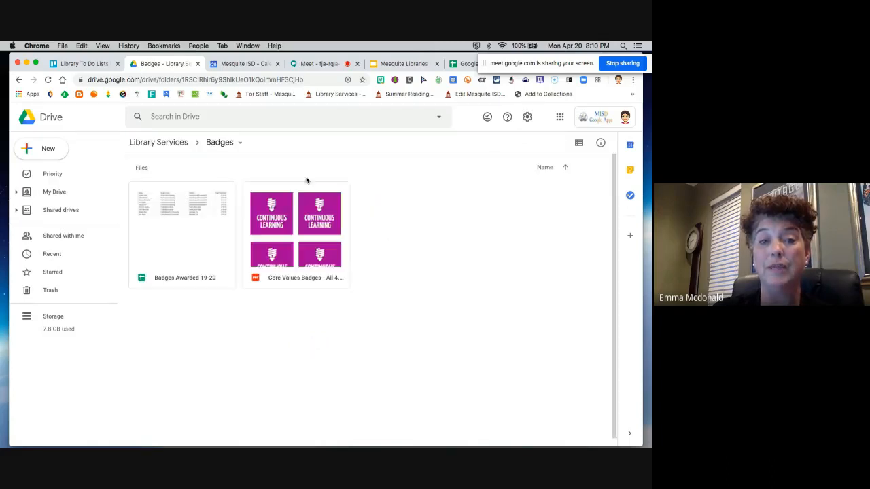
left_click(45, 148)
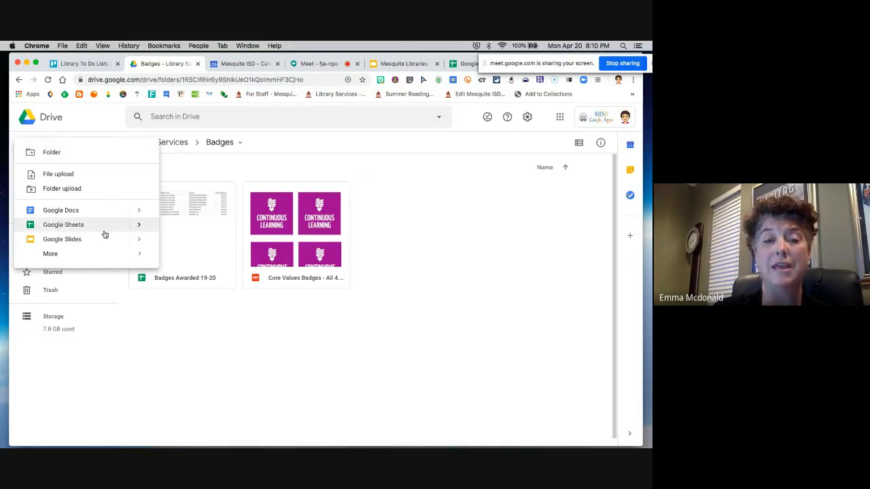
left_click(216, 307)
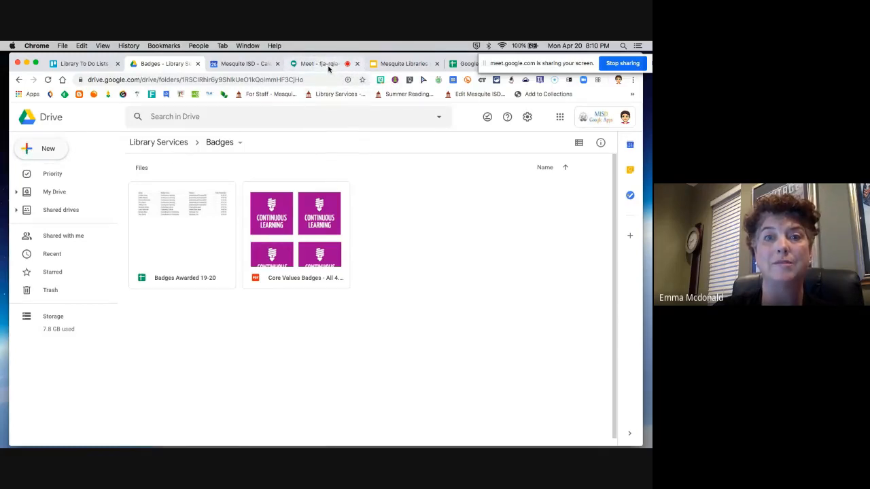
Add a sheet to the Google Sheets Demo & Practice spreadsheet, moving it before Data Manipulation and back after it
left_click(456, 64)
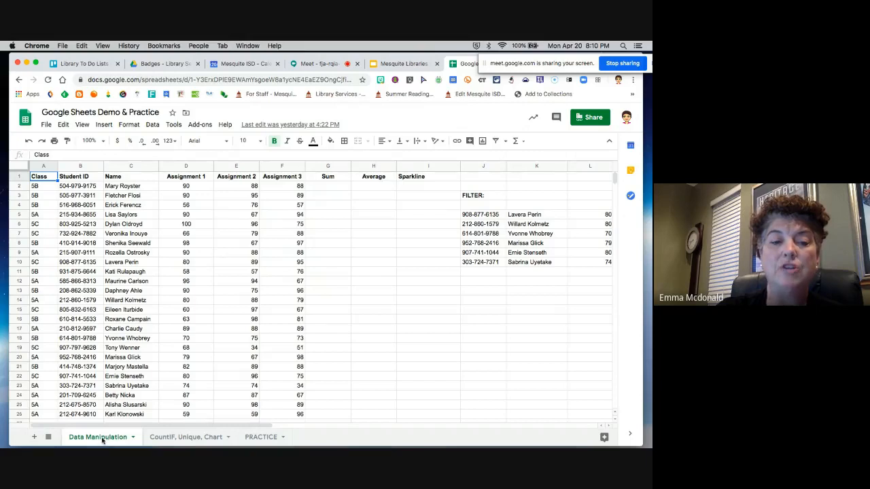
left_click(34, 439)
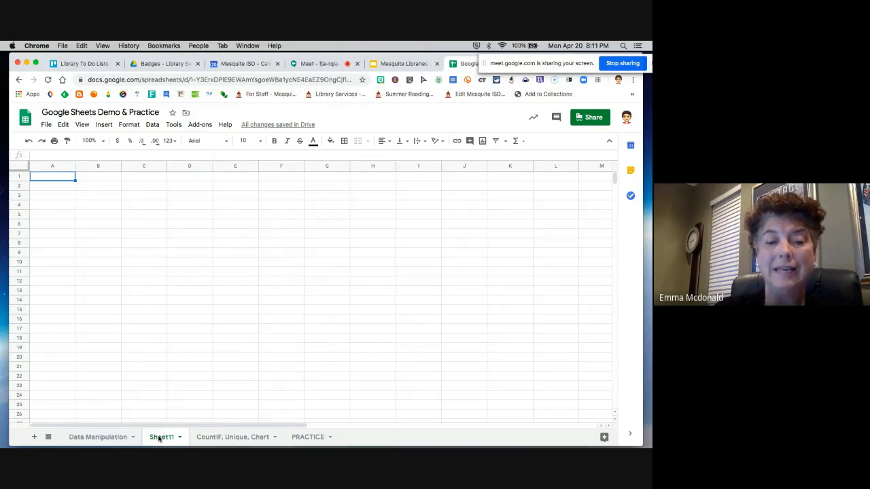
left_click_drag(159, 439, 77, 434)
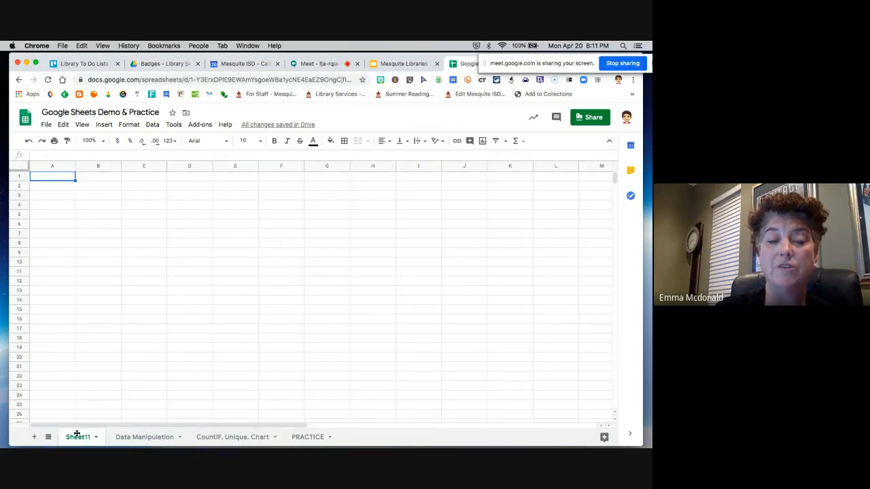
left_click_drag(77, 434, 169, 431)
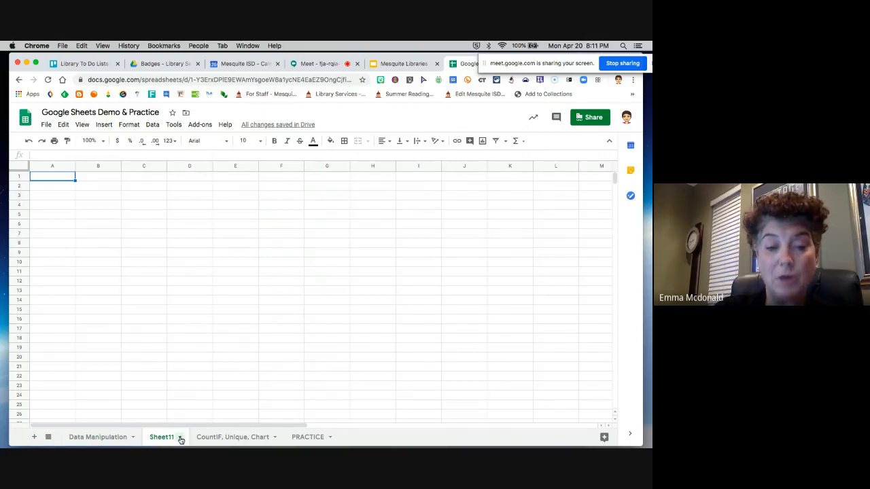
Rename the newly added sheet as Testing and return to the Data Manipulation sheet
left_click(181, 439)
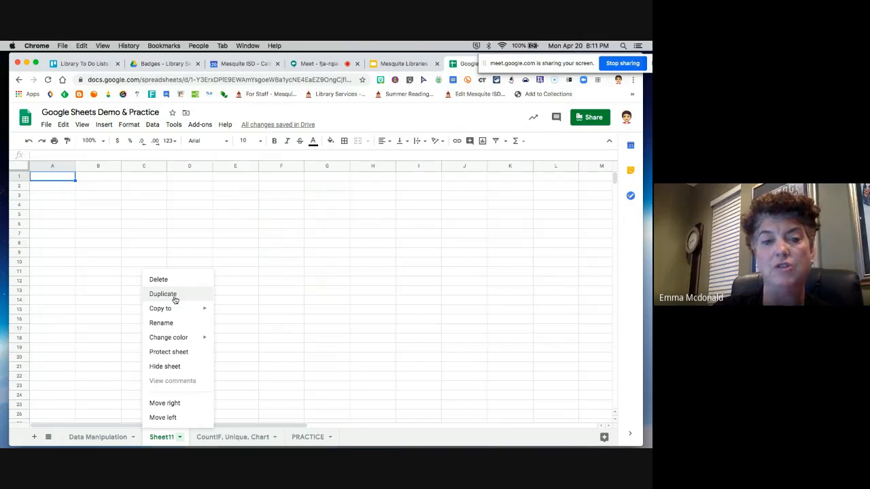
mouse_move(174, 310)
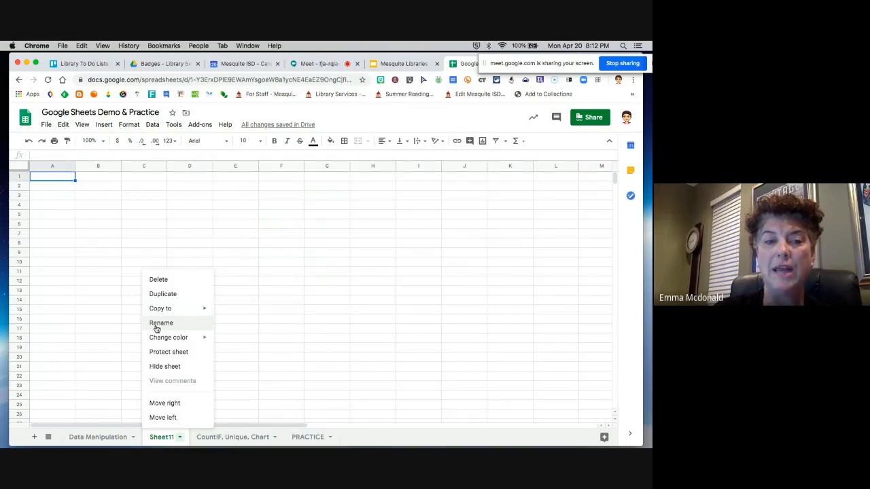
mouse_move(188, 340)
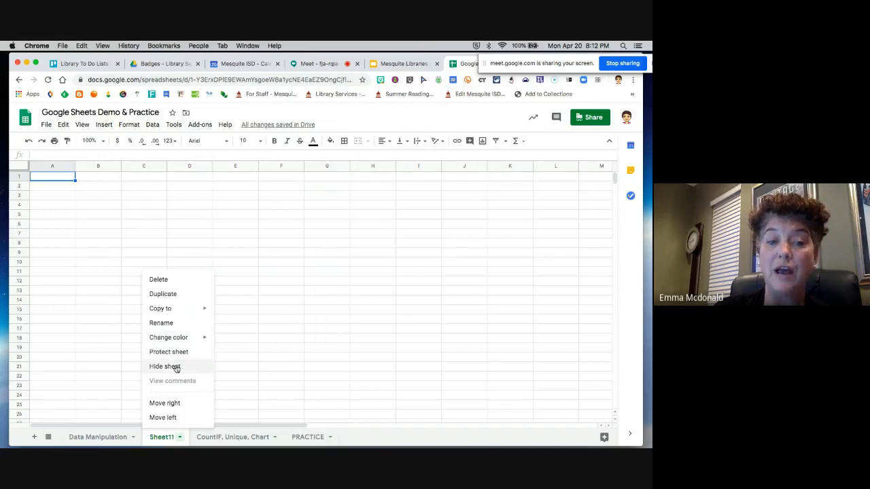
left_click(165, 323)
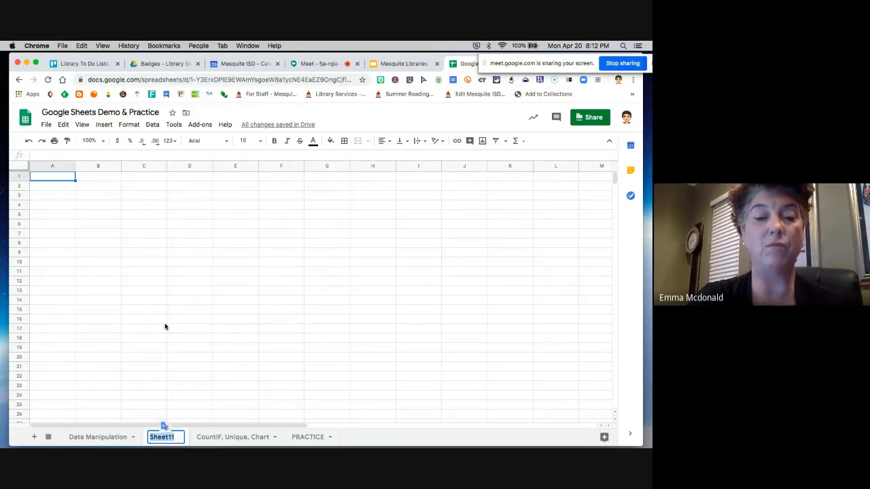
type("Test")
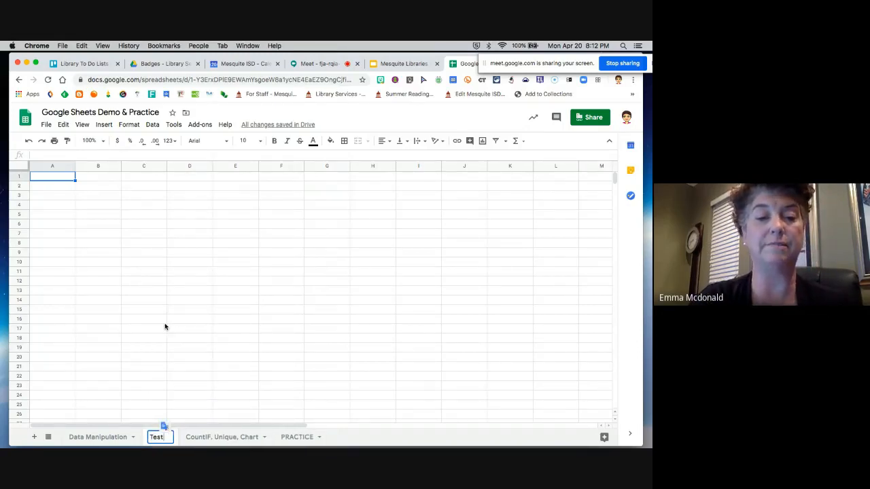
type("ing")
left_click(179, 310)
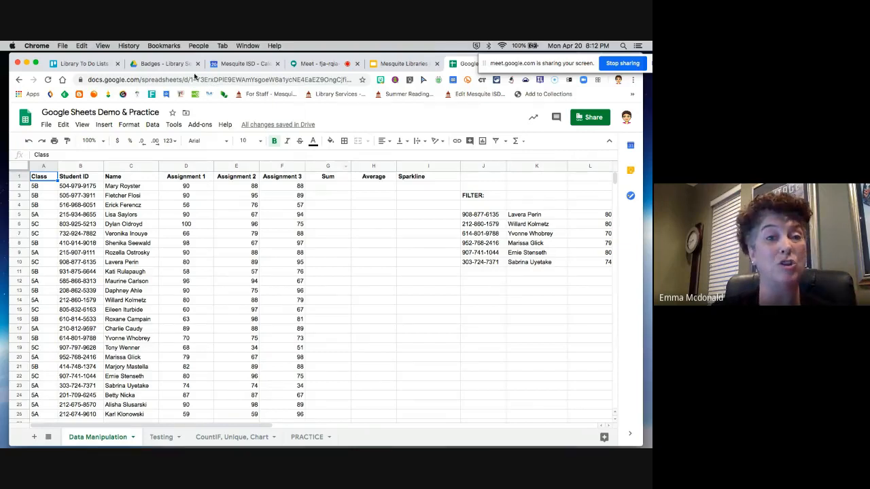
Switch to Google Drive and upload Codes (Drop Down Values) for School.xlsx from Downloads into the Badges folder
left_click(163, 64)
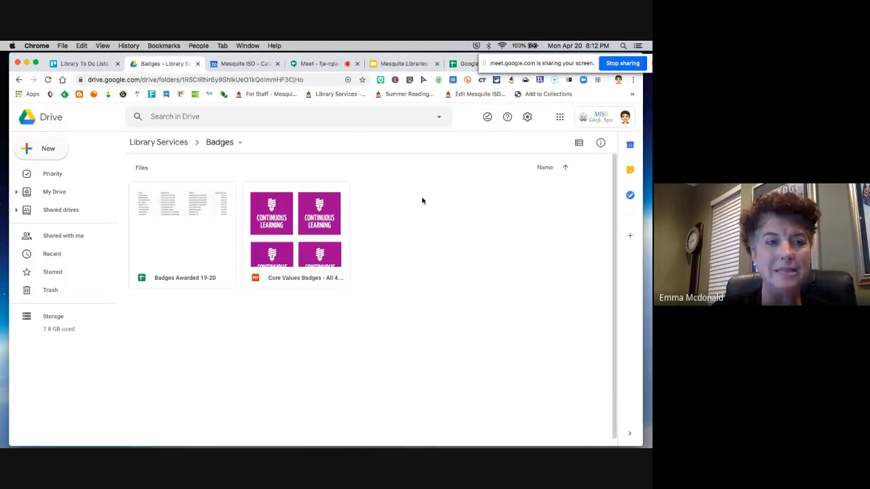
left_click(29, 151)
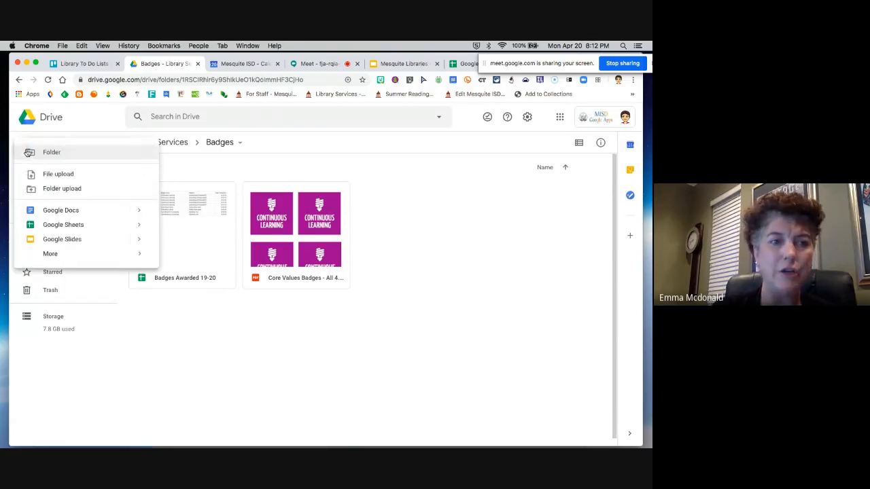
left_click(58, 174)
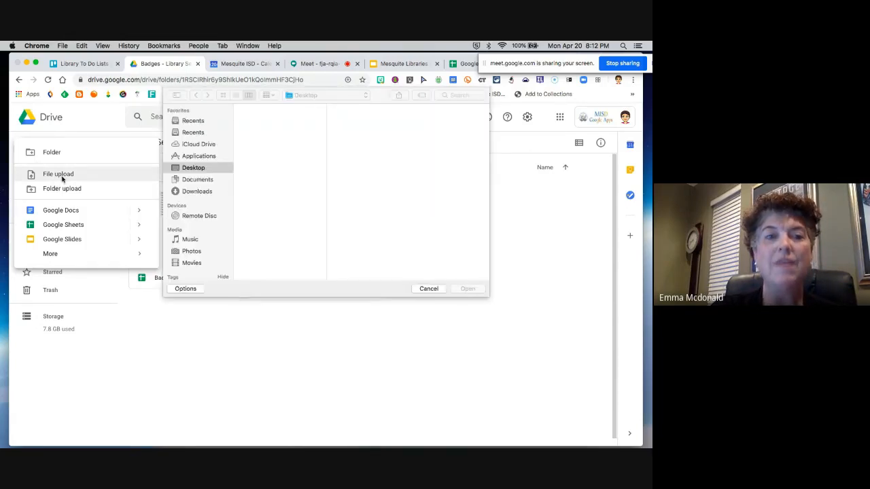
scroll(261, 224, "down", 3)
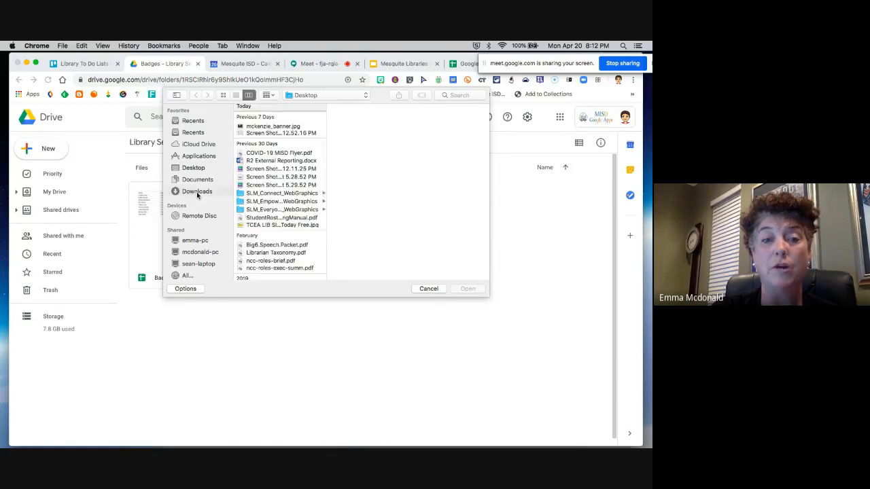
left_click(197, 191)
scroll(285, 206, "down", 3)
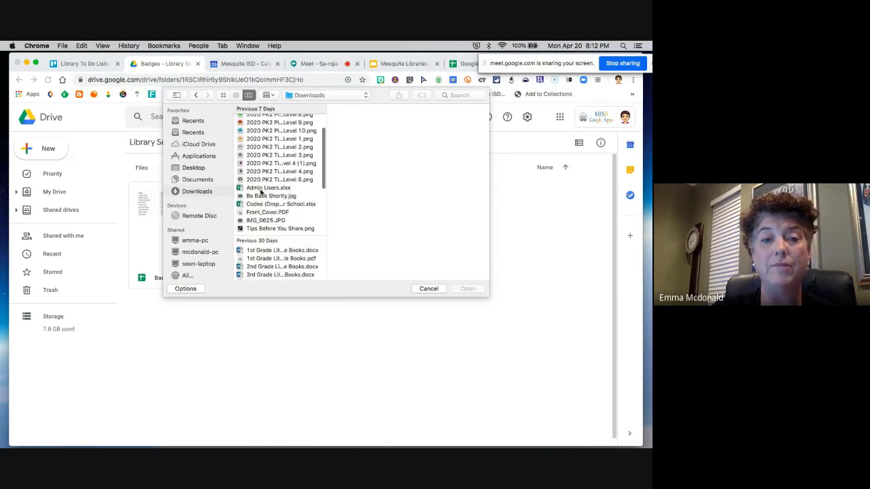
left_click(257, 204)
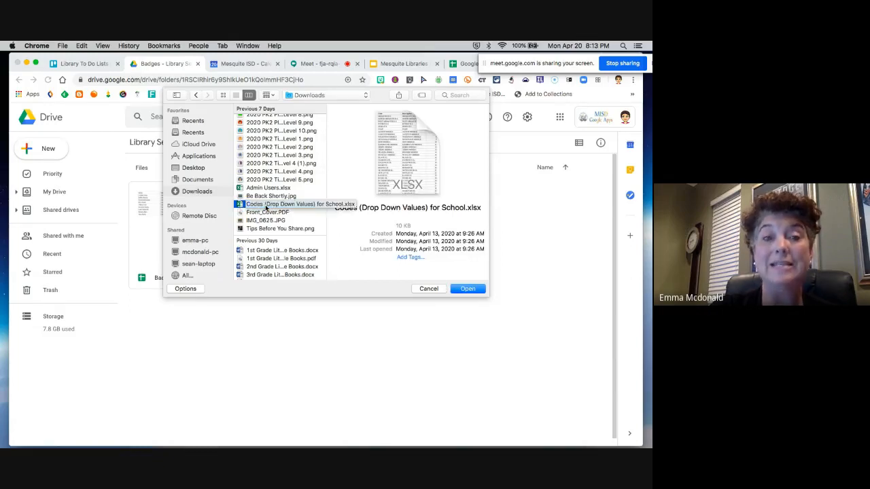
left_click(462, 291)
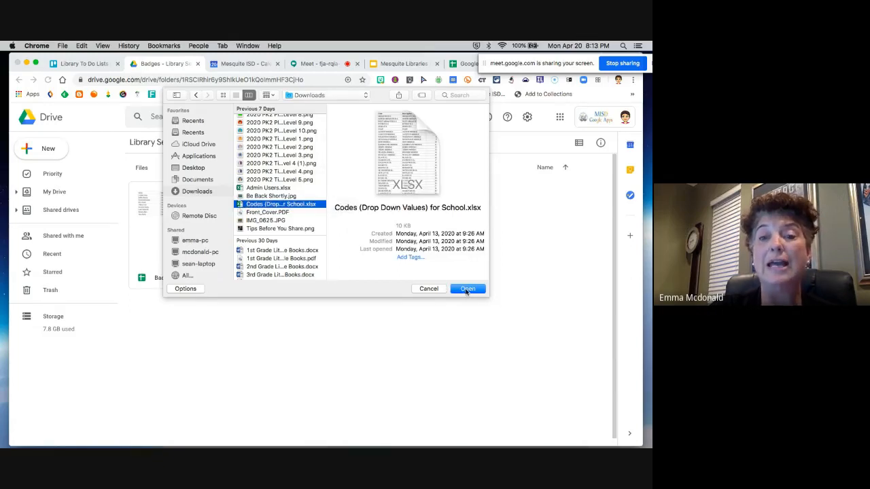
left_click(467, 290)
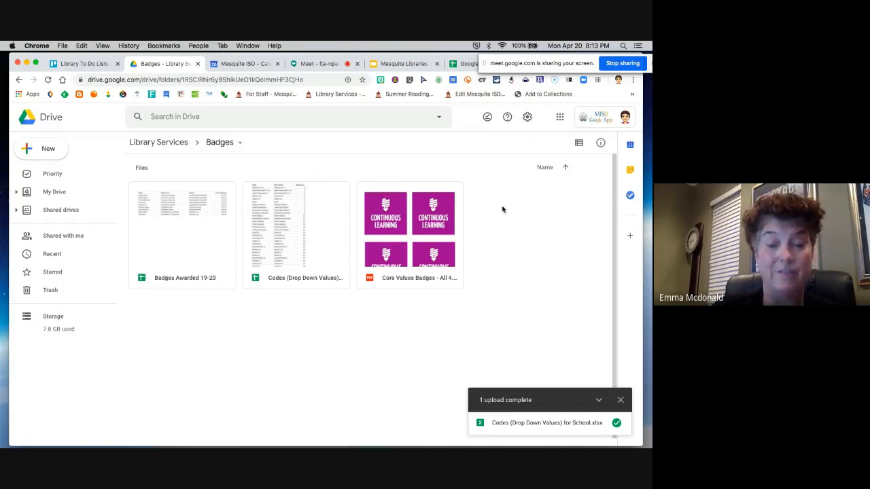
Review the Drive setting that converts uploaded files to Google Docs editor format, leaving the settings as they are
left_click(528, 119)
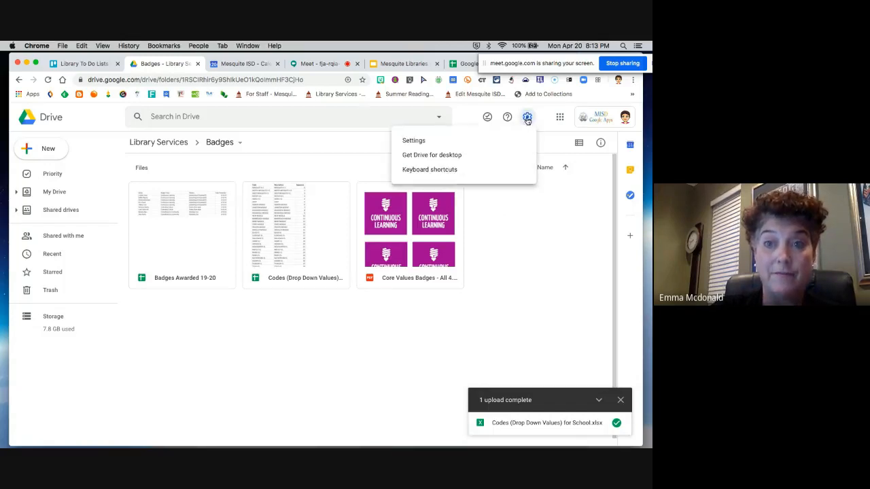
left_click(414, 141)
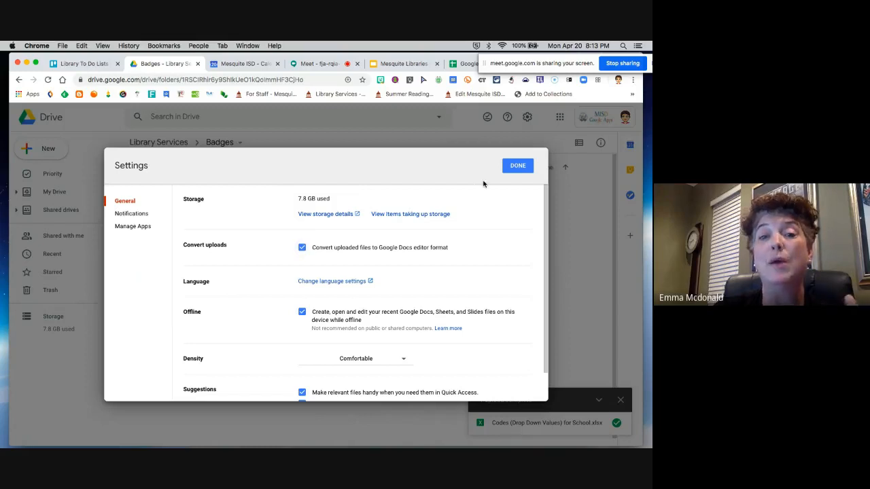
left_click(516, 168)
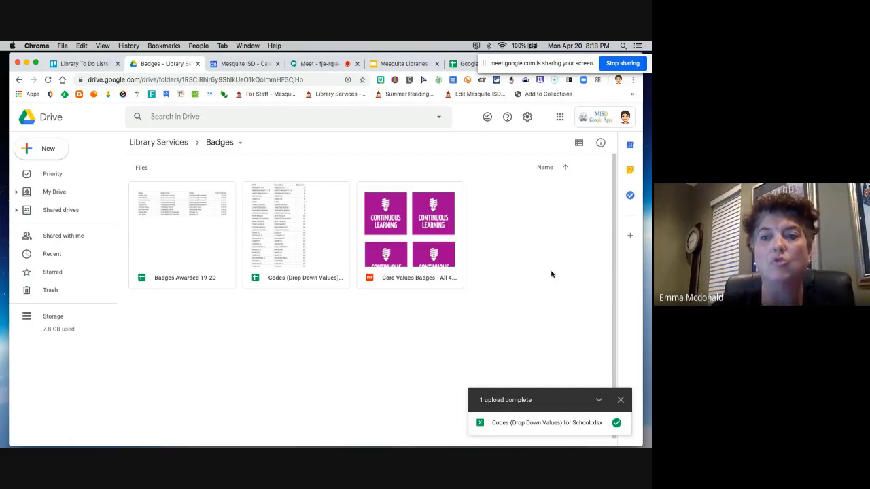
Dismiss the upload notification and download the Codes (Drop Down Values) spreadsheet from the Badges folder
left_click(620, 401)
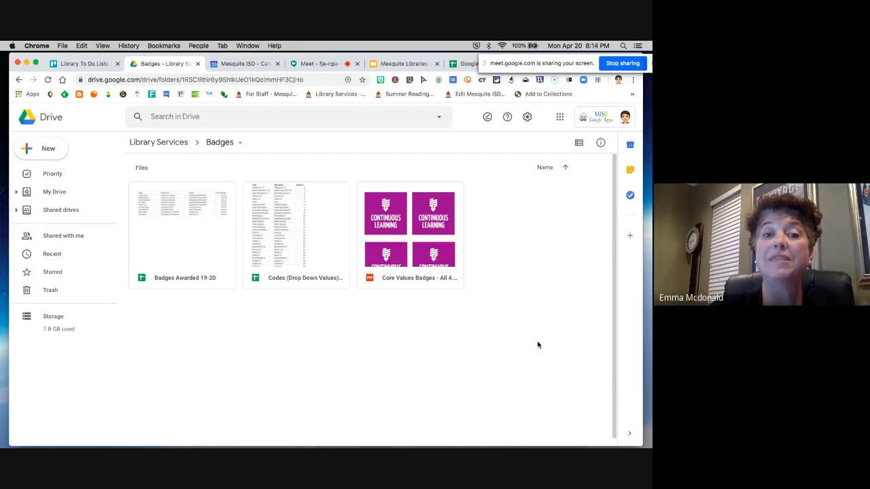
right_click(327, 259)
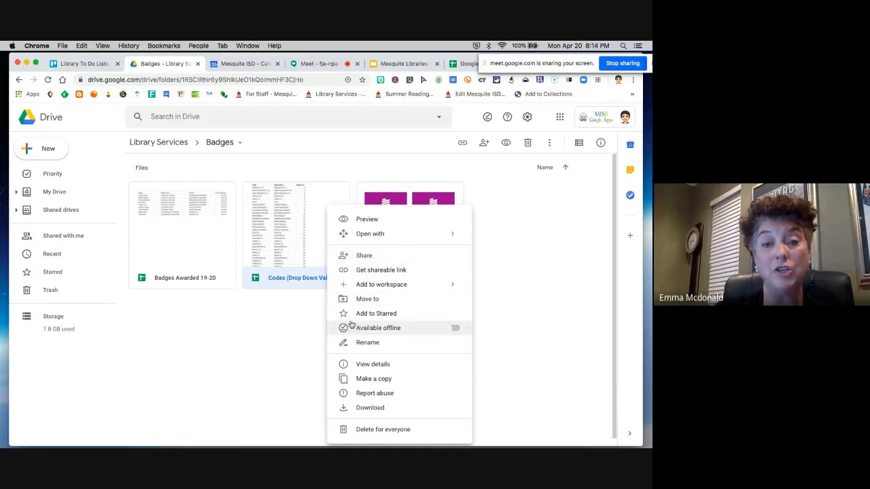
left_click(370, 408)
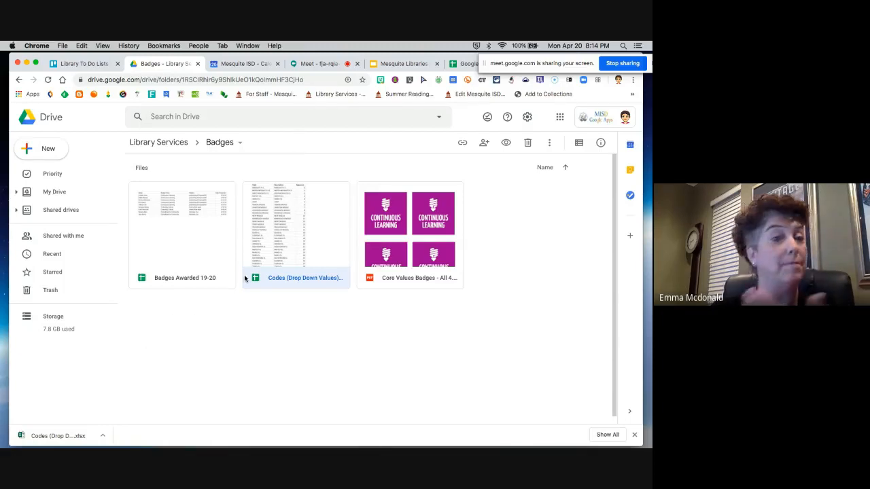
Switch to the Google Sheets Demo & Practice spreadsheet and examine header, name and score cells along with their formula bar contents
left_click(460, 66)
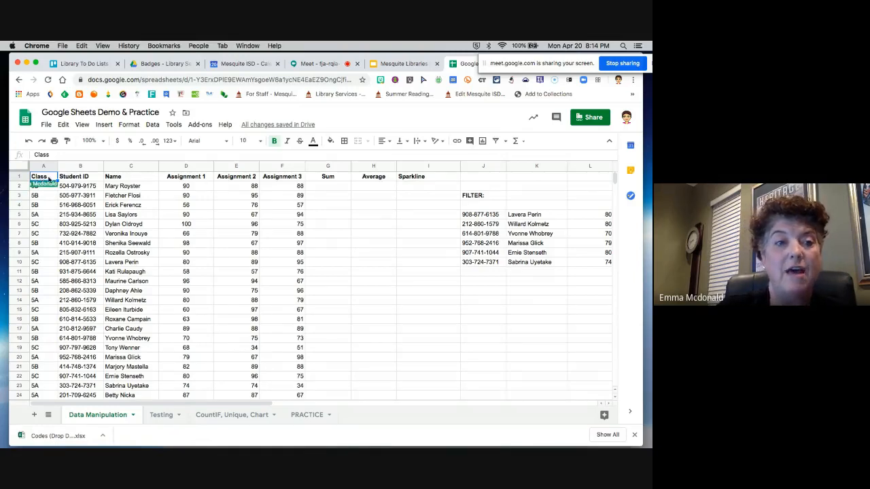
left_click(72, 178)
left_click(113, 179)
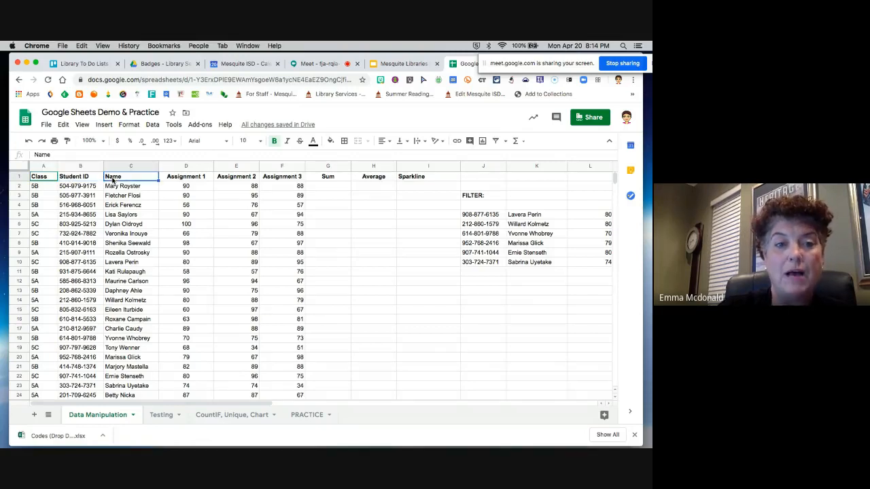
left_click(174, 179)
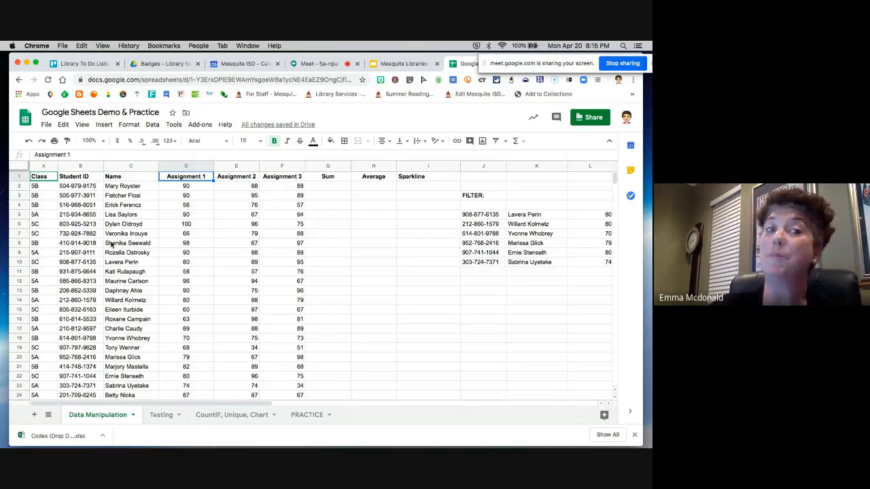
left_click(183, 187)
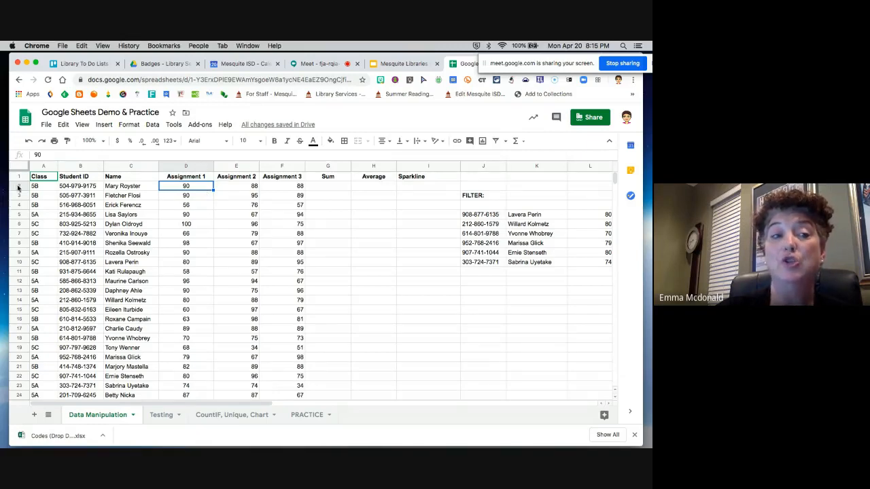
left_click(135, 188)
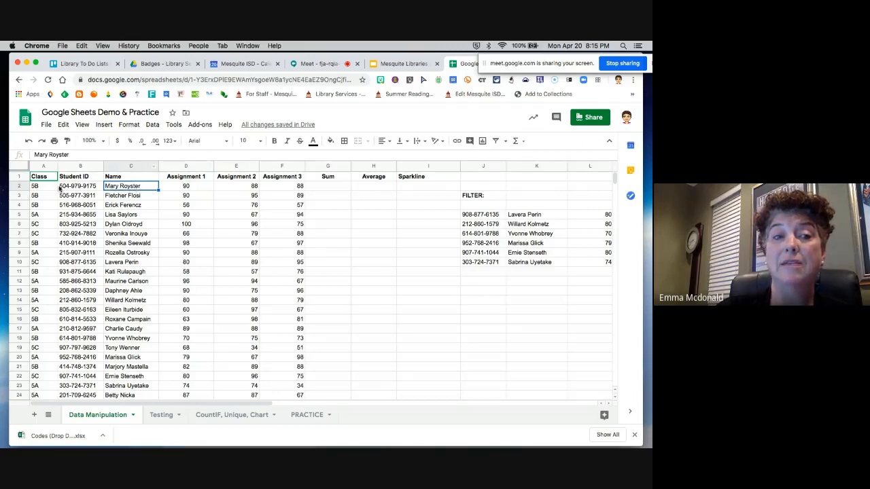
left_click(292, 243)
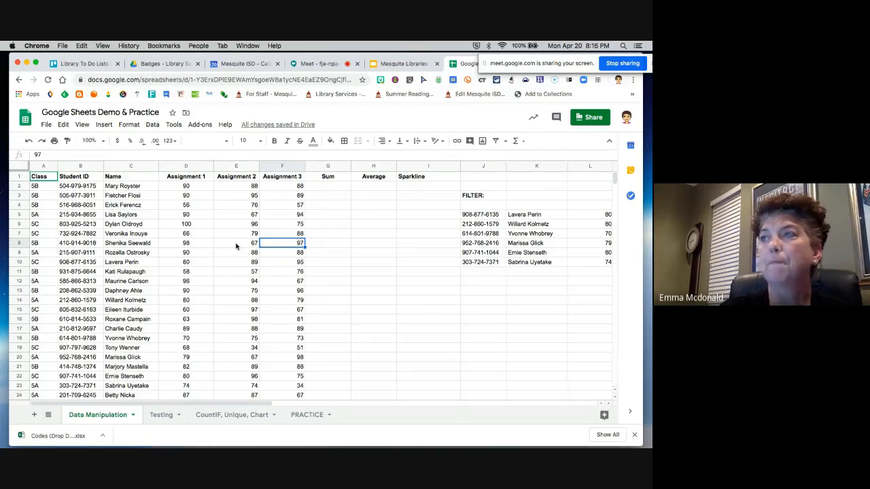
left_click(48, 154)
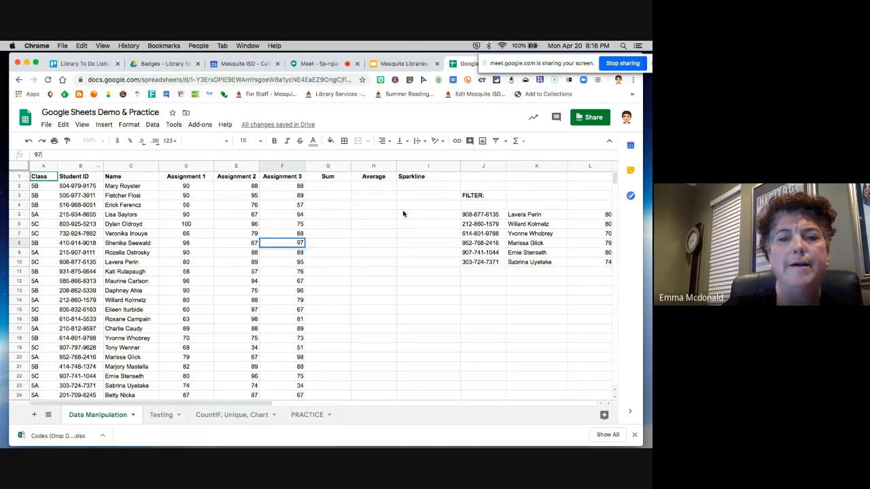
Enter the date 4/3/20 in cell K1 through the formula bar, replacing the trial text Name
left_click(525, 180)
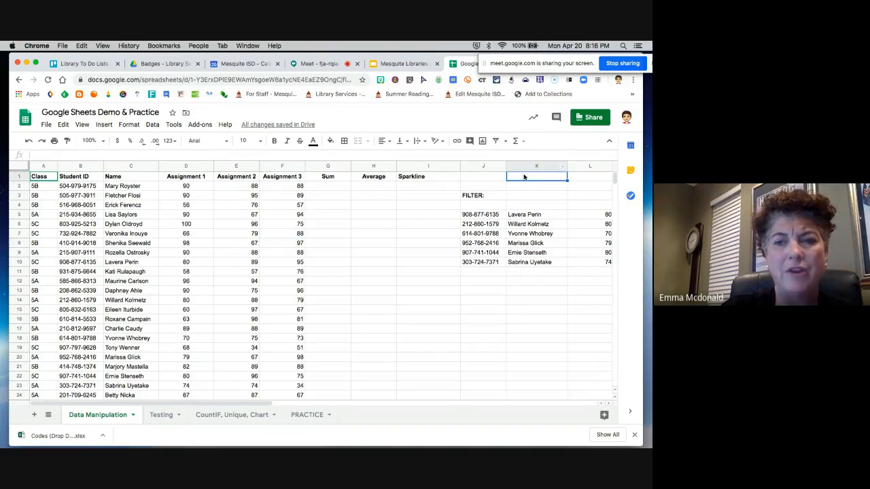
left_click(118, 157)
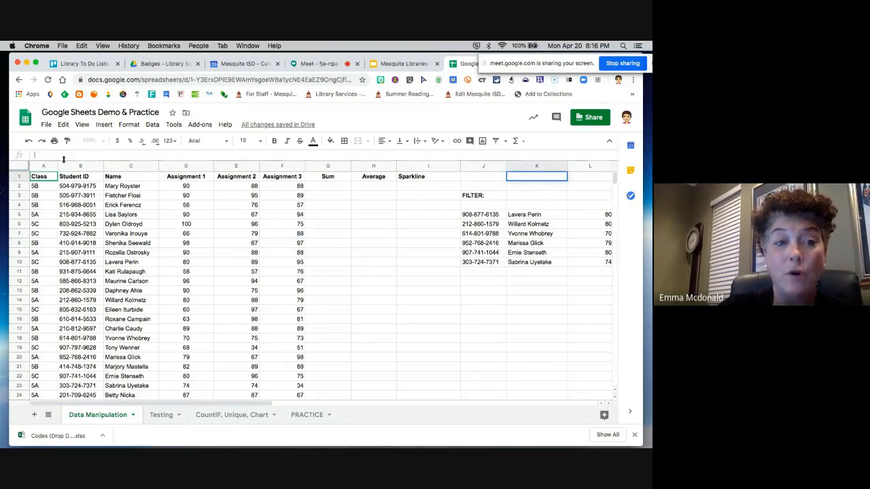
type("Name")
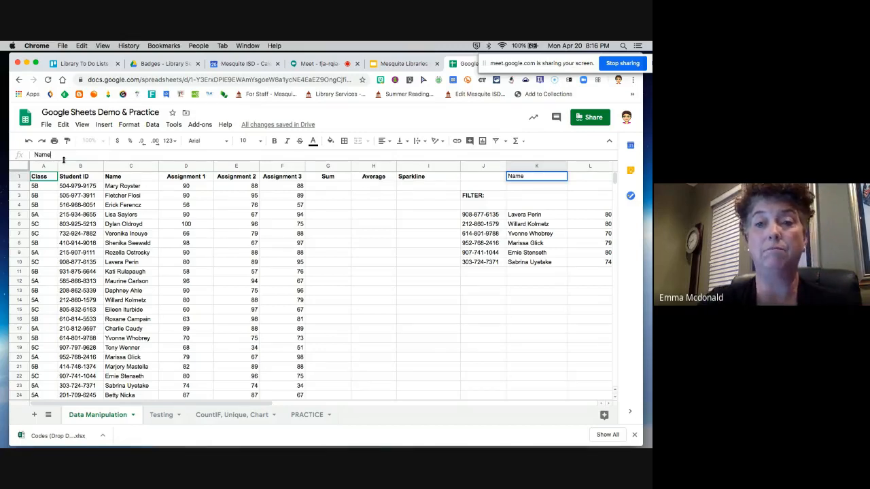
key("BackSpace")
key("BackSpace")
type("4/3/20")
key("Return")
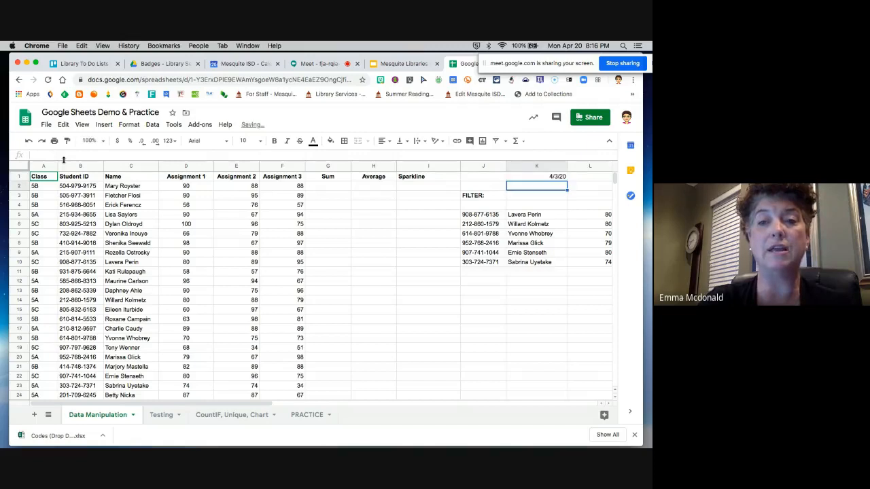
Clear the date from cell K1
left_click(518, 179)
key("Delete")
left_click(135, 154)
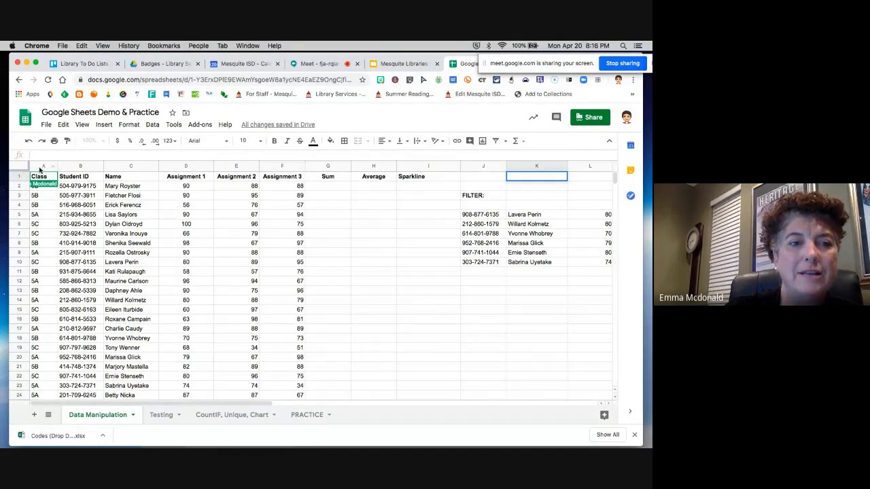
Widen all columns and increase all row heights uniformly across the Data Manipulation sheet
left_click(19, 166)
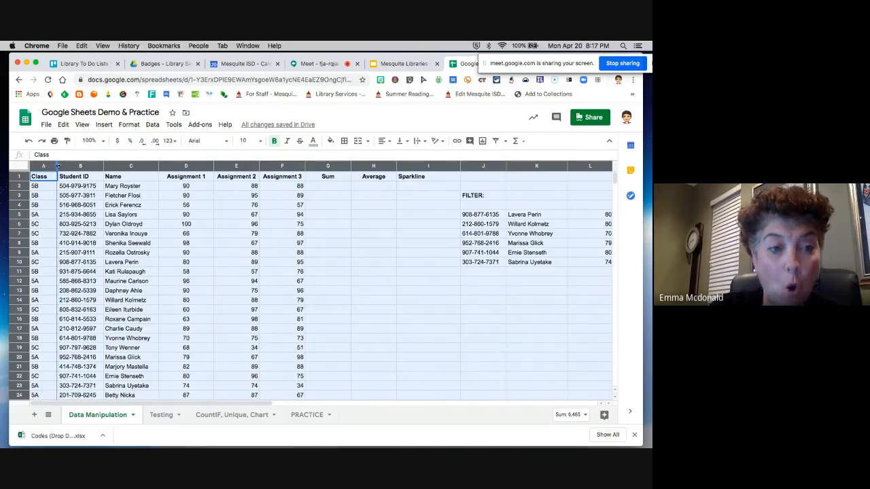
left_click_drag(57, 165, 105, 166)
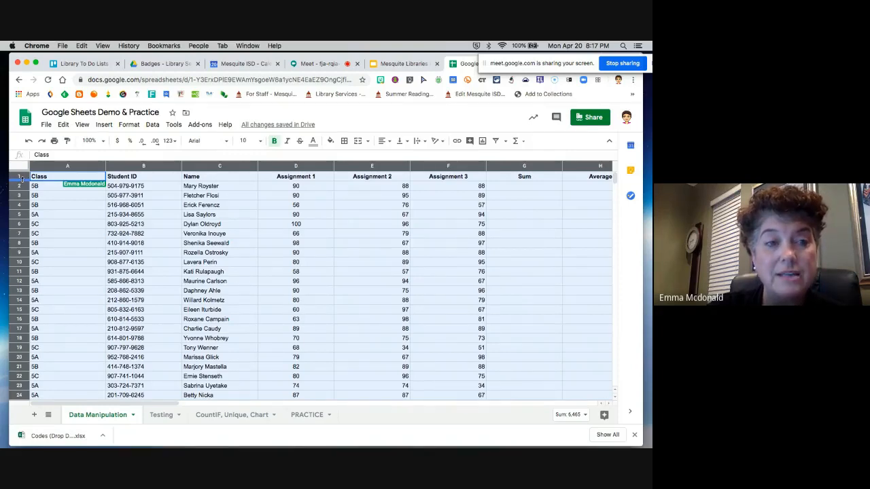
left_click_drag(21, 179, 21, 192)
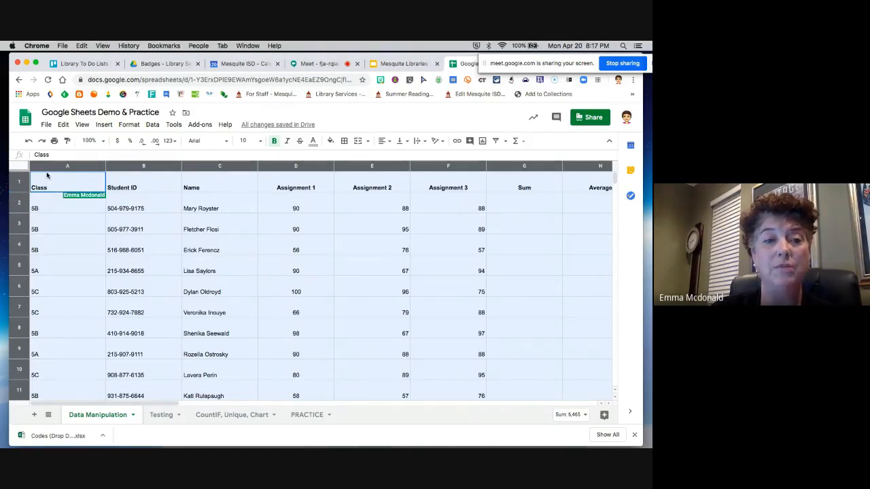
left_click(49, 185)
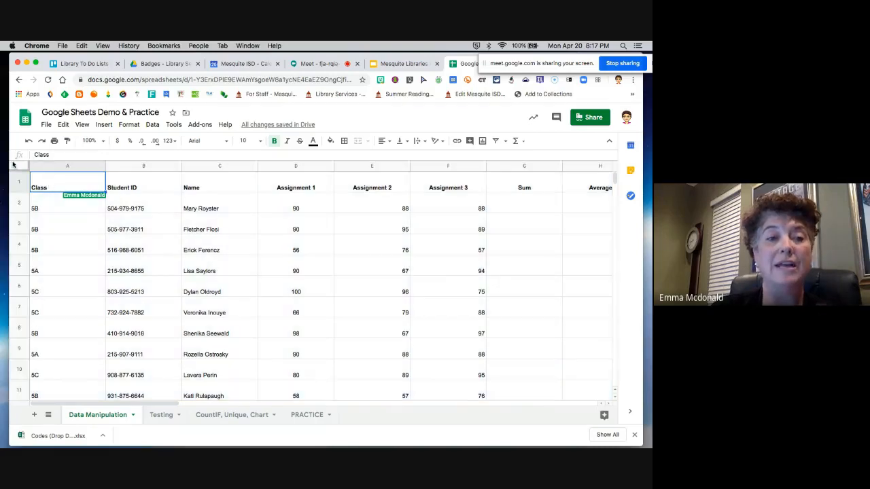
Demonstrate selecting and deselecting the entire Data Manipulation sheet, finishing with only cell A2 selected
left_click(19, 168)
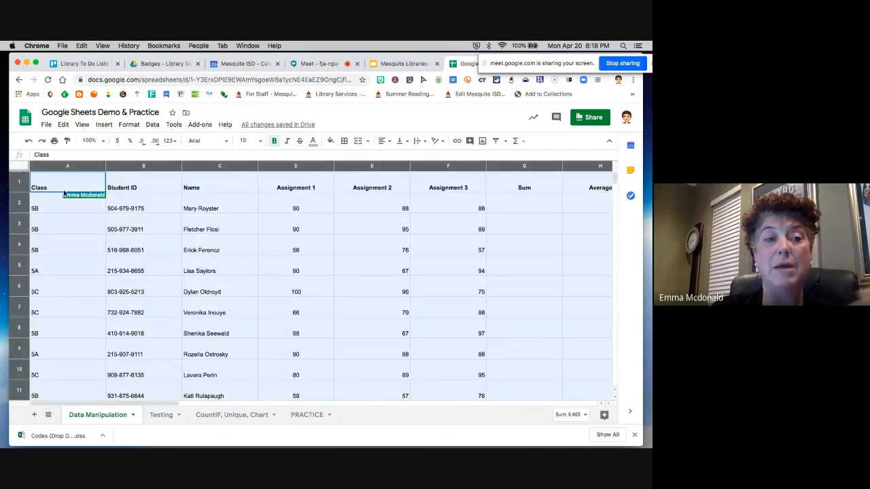
left_click(17, 167)
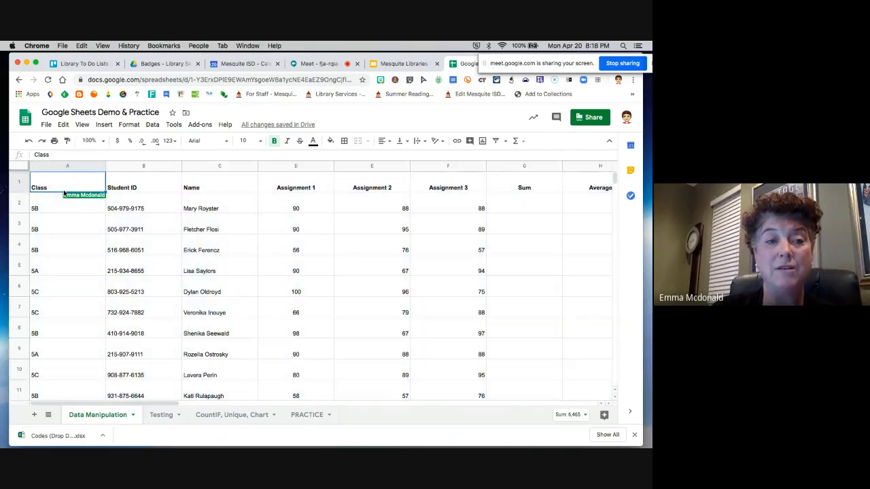
left_click(20, 168)
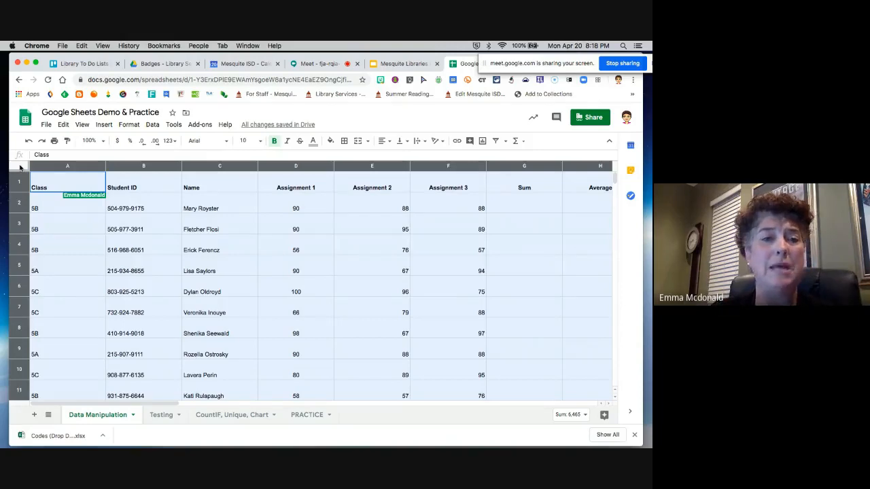
left_click(75, 205)
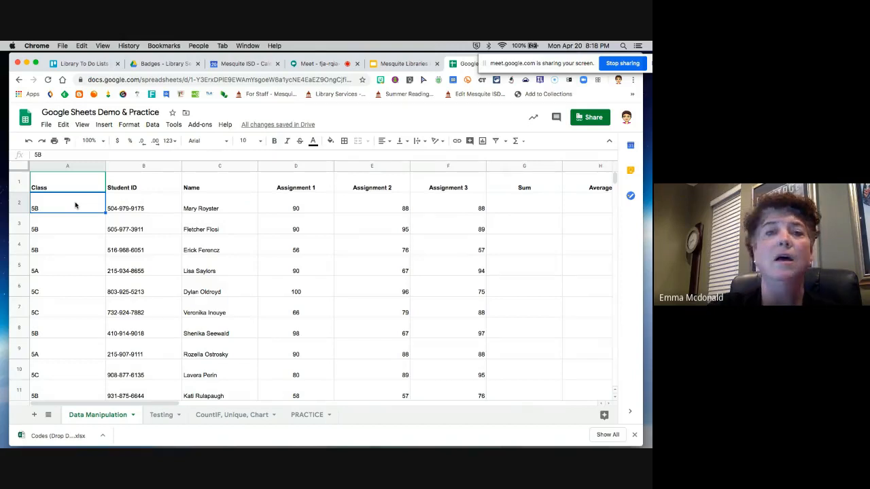
scroll(513, 264, "right", 2)
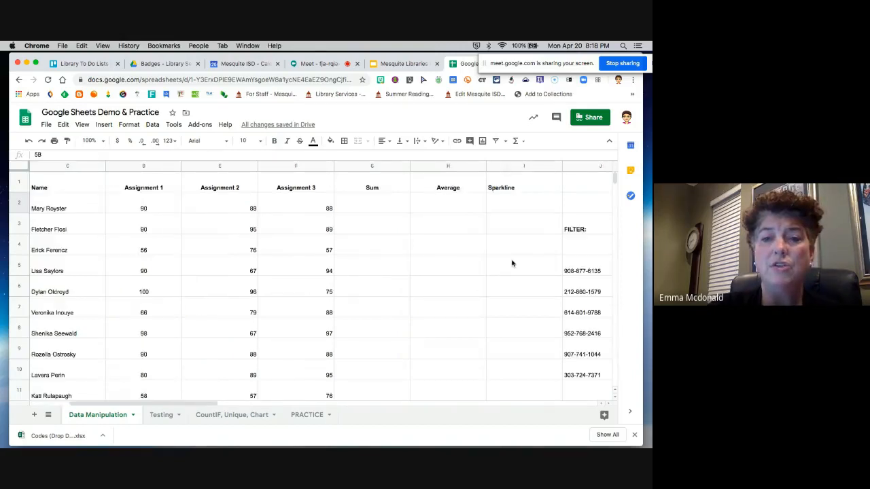
Reduce the height of all rows uniformly across the whole Data Manipulation sheet
scroll(512, 264, "down", 1)
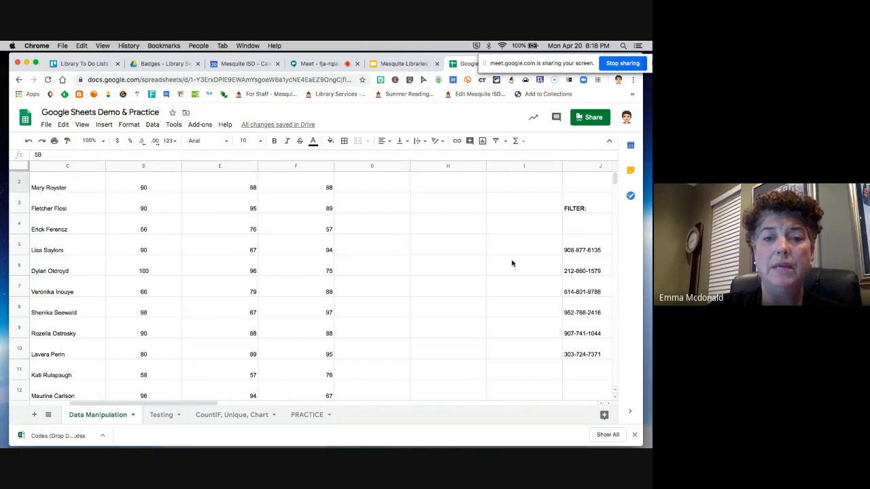
scroll(513, 264, "down", 1)
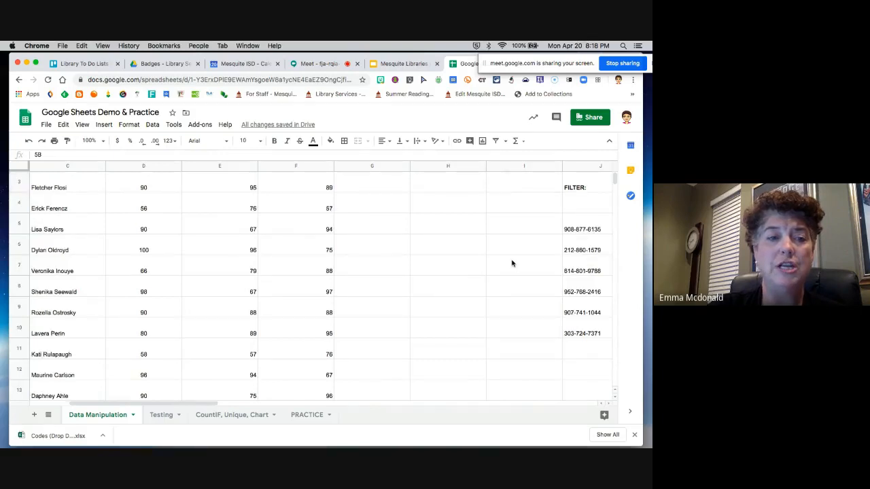
scroll(512, 264, "up", 2)
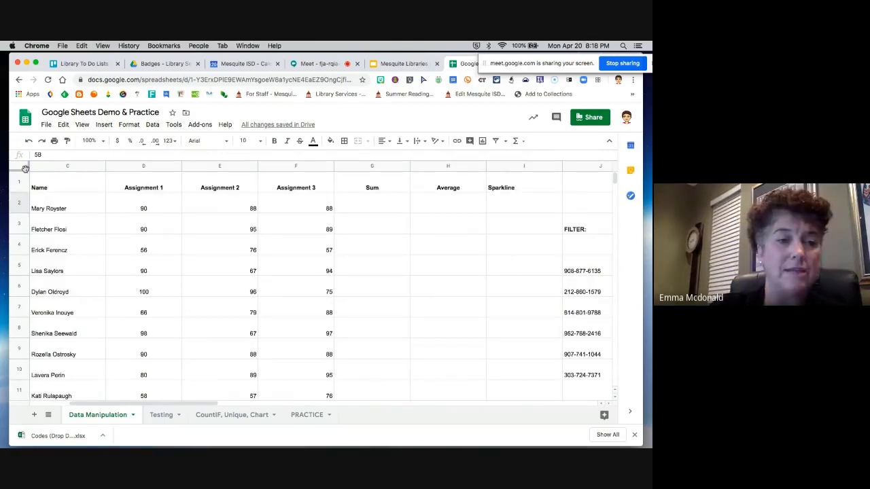
left_click(25, 168)
left_click_drag(20, 197, 20, 182)
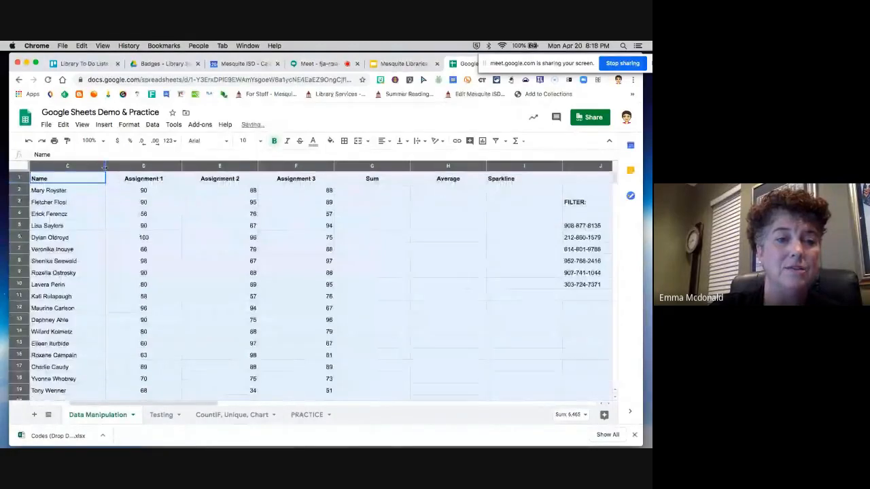
left_click(95, 191)
Narrow the Class, Student ID, Assignment 1, Assignment 2 and Assignment 3 columns to fit their contents more closely
scroll(107, 169, "left", 2)
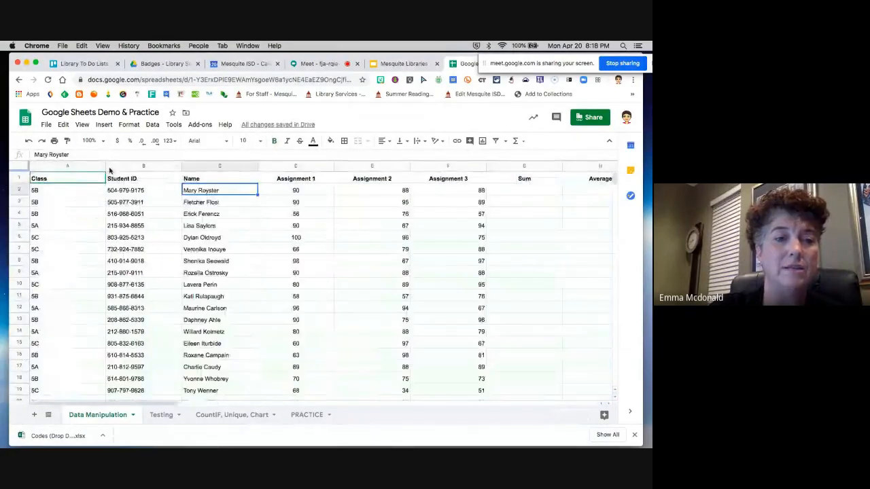
left_click_drag(107, 170, 58, 167)
left_click_drag(126, 165, 119, 166)
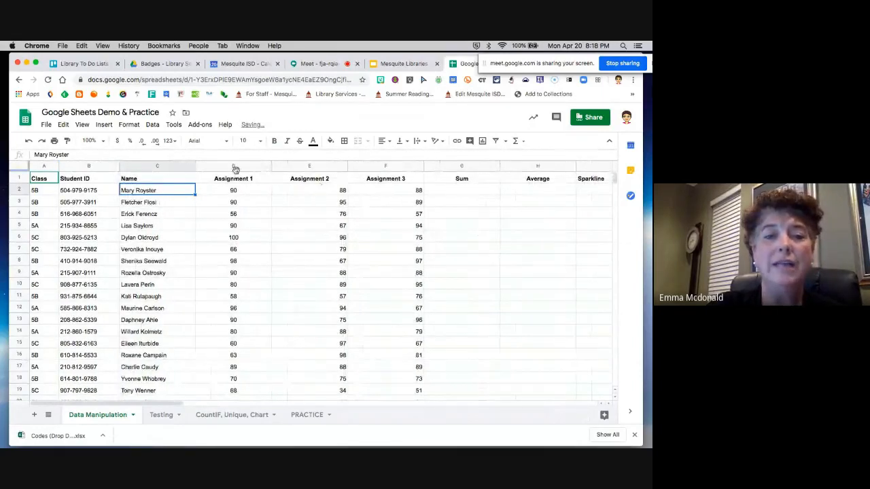
left_click_drag(272, 166, 244, 166)
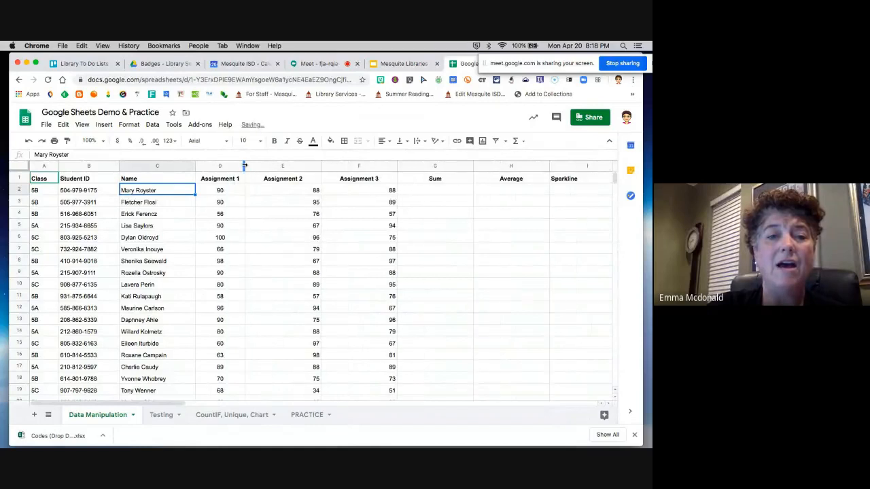
left_click_drag(321, 166, 300, 166)
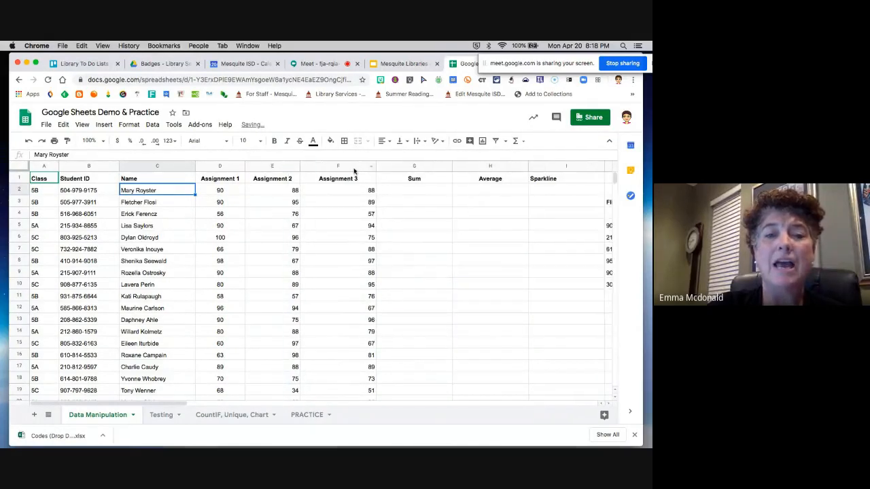
left_click_drag(376, 166, 351, 166)
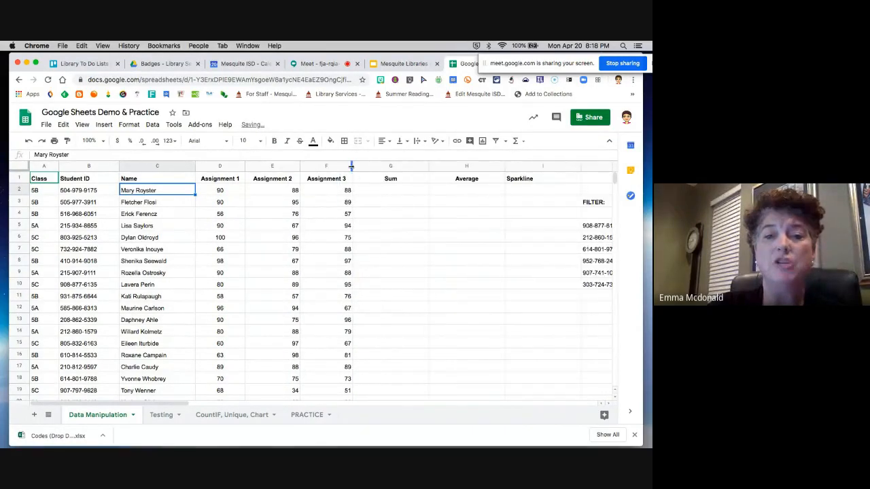
Enter 7th grade in cell G2 and fill it down the Sum column through row 26
left_click(402, 193)
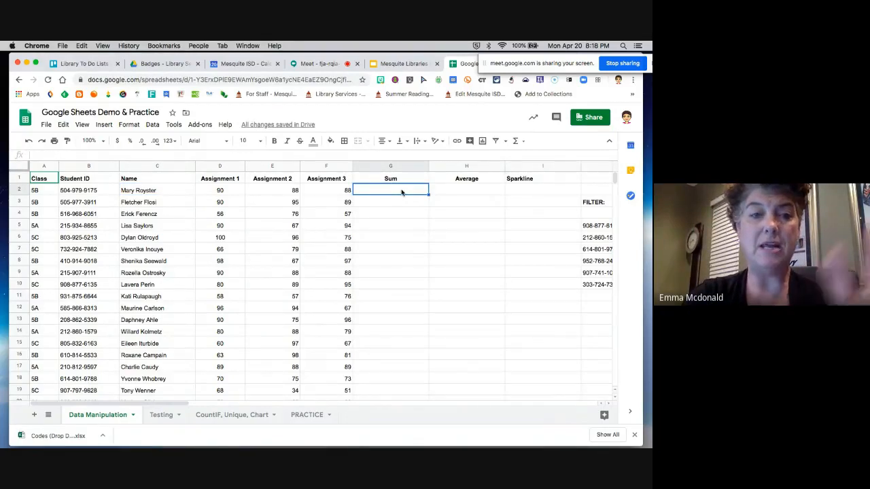
type("7th grade")
key("Tab")
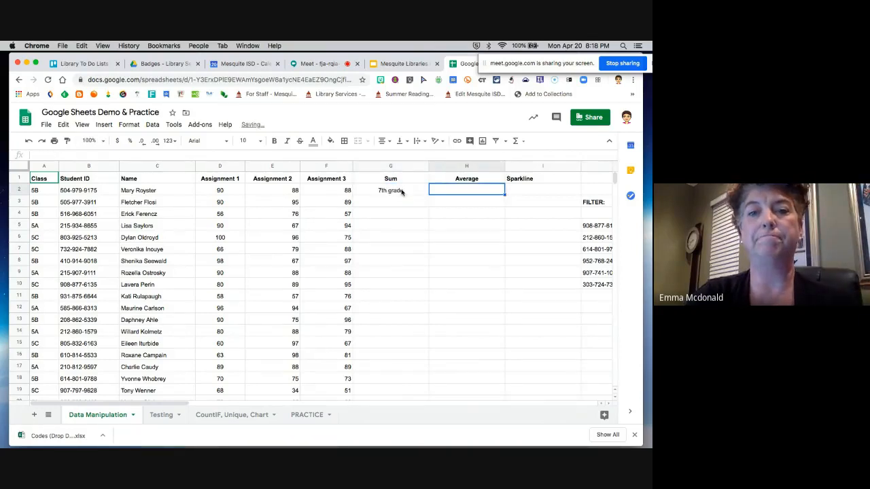
left_click(412, 191)
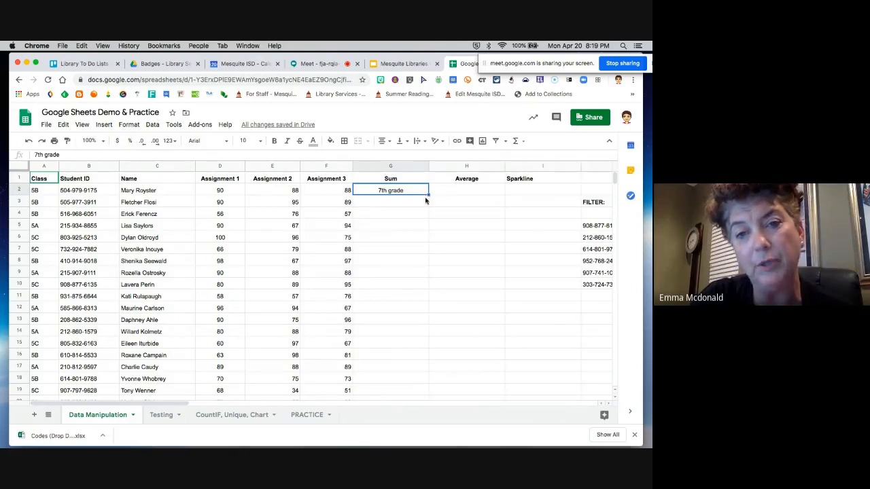
left_click_drag(429, 195, 427, 332)
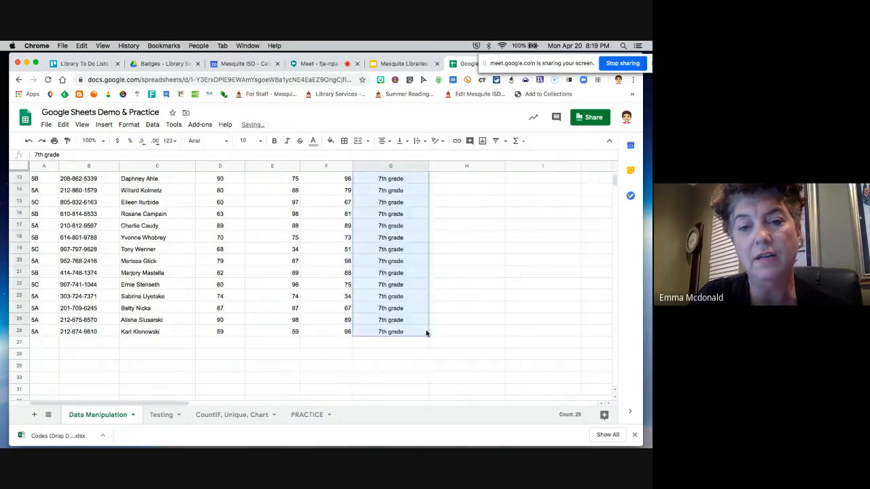
left_click(467, 331)
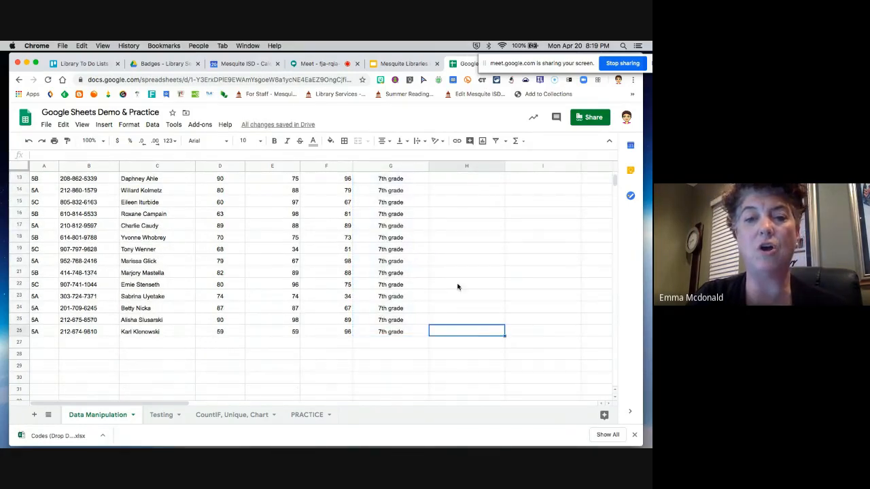
scroll(457, 285, "up", 5)
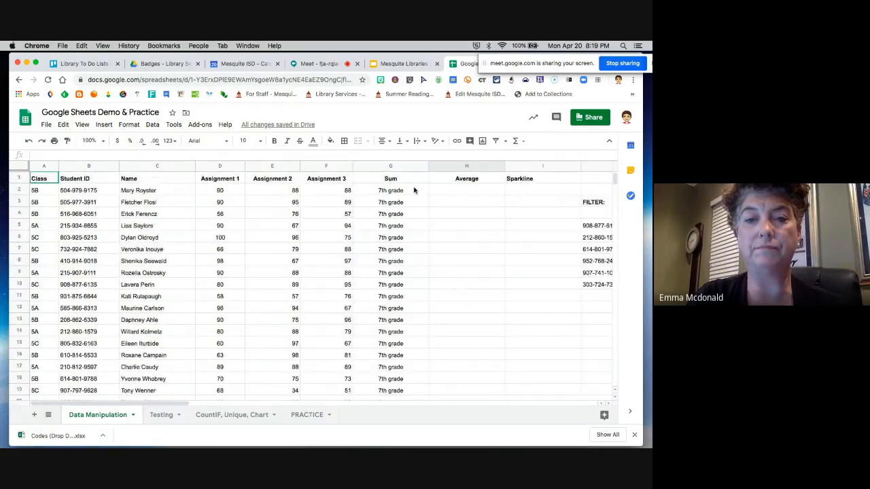
left_click_drag(413, 191, 418, 284)
left_click(468, 275)
scroll(468, 275, "up", 2)
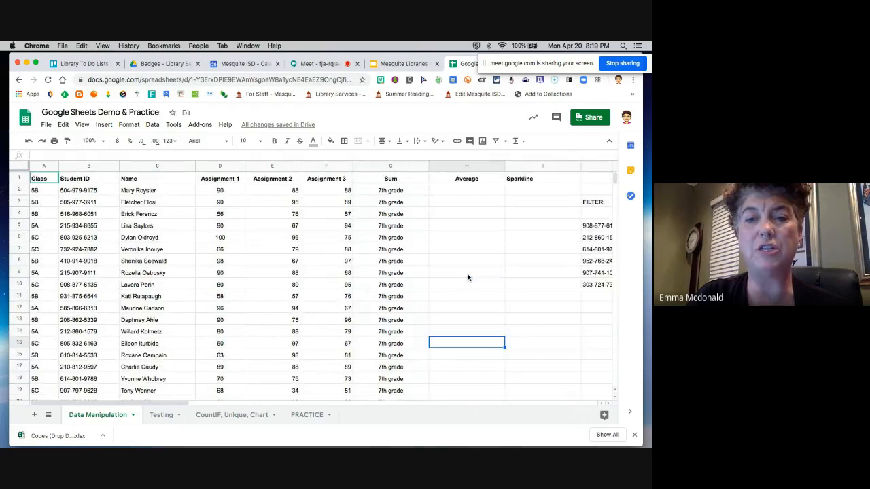
Enter 1 in cell H2 and fill it down the Average column through row 26
left_click(457, 193)
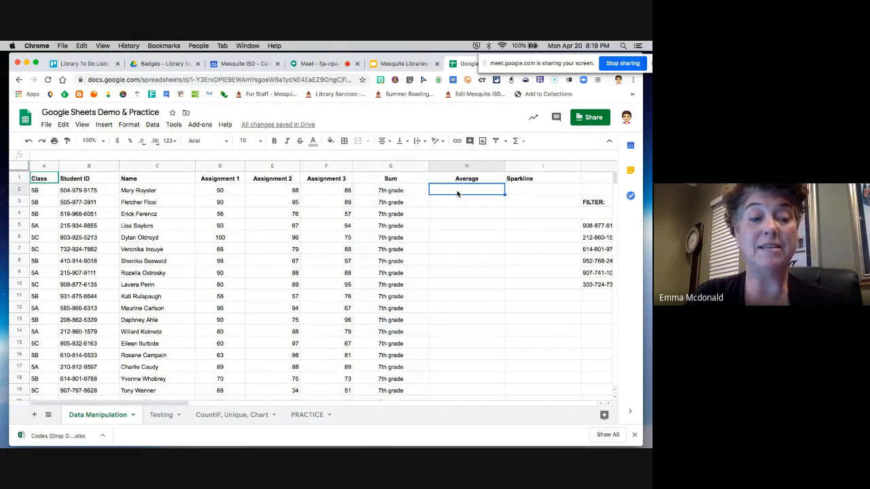
type("1")
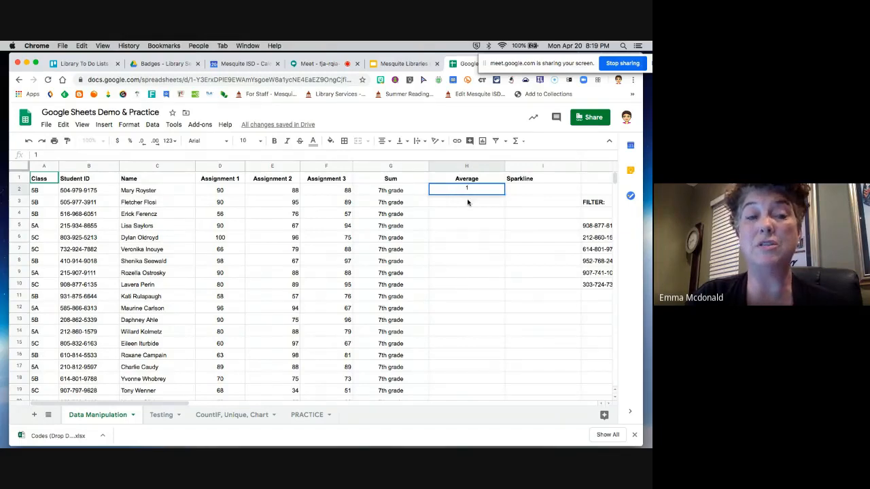
left_click(483, 191)
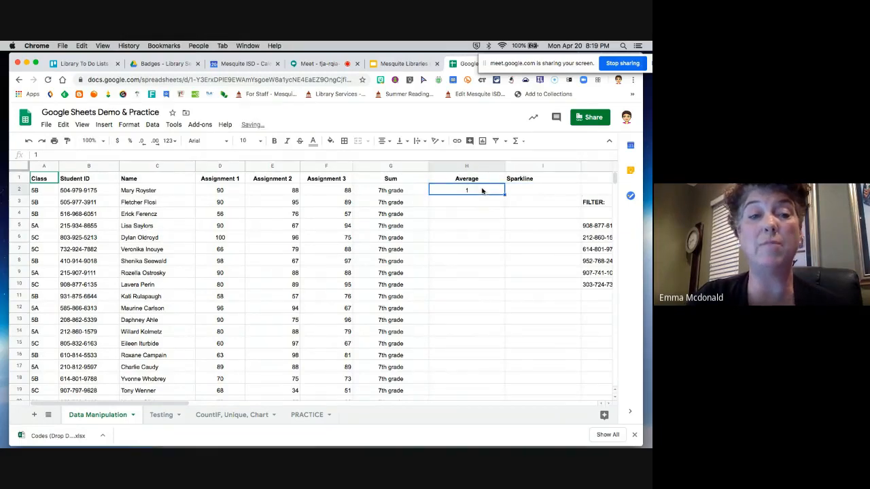
left_click_drag(505, 194, 501, 312)
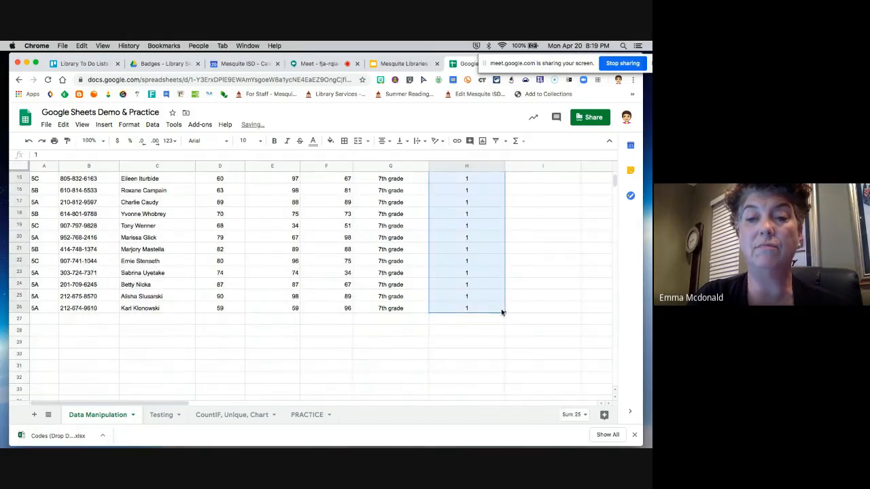
Clear the filled values from H2:H26 and enter the date 4/30/20 in cell H2
key("Delete")
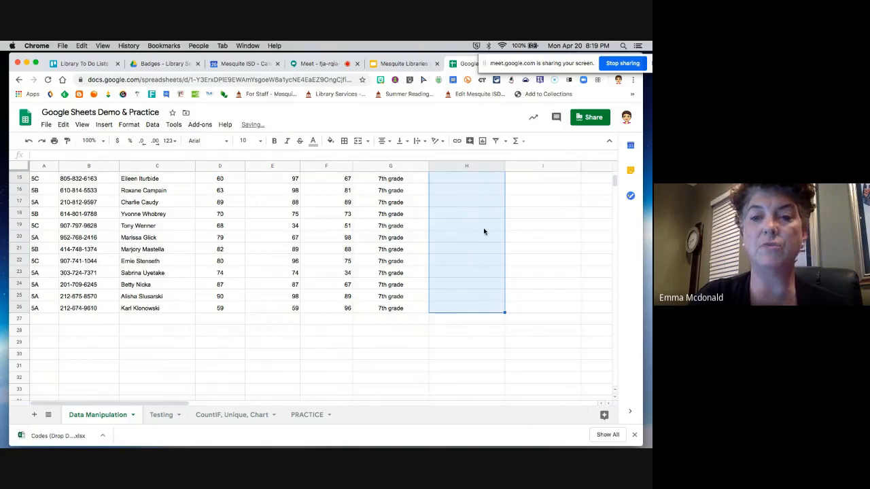
scroll(484, 232, "up", 5)
left_click(478, 191)
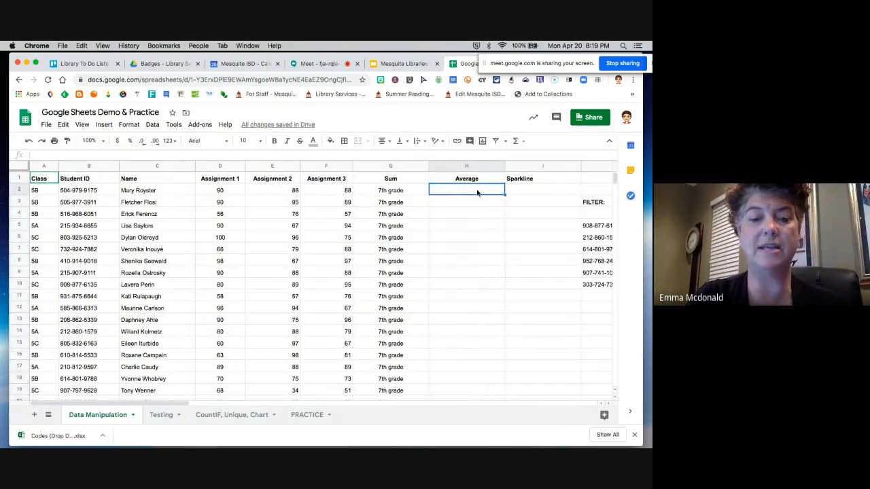
type("4/3")
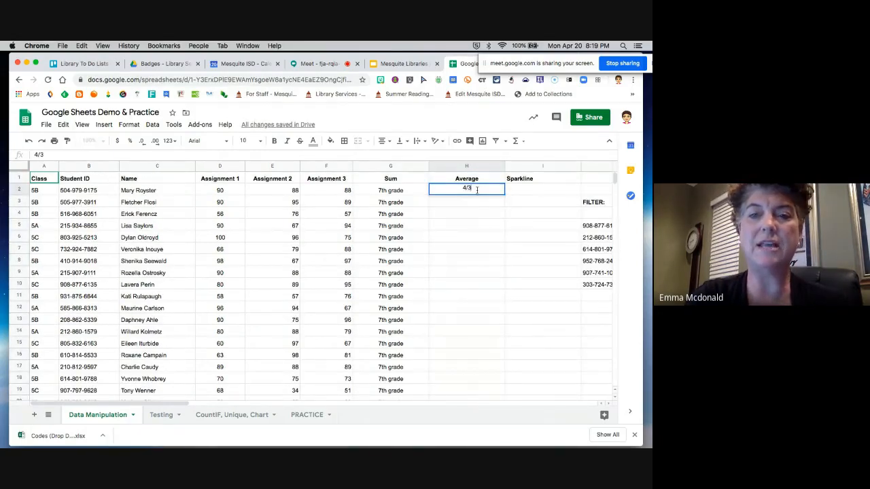
type("0/20")
key("Return")
left_click(482, 190)
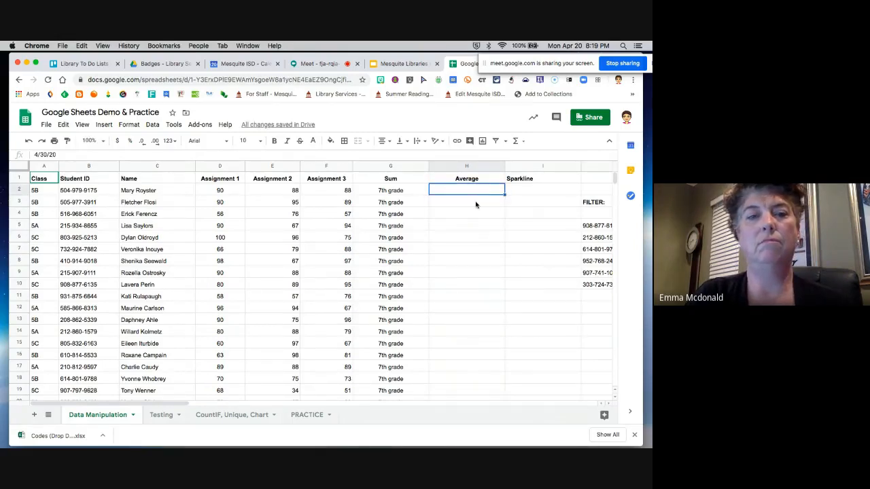
Set the text color of the entire Average column to black and reselect cell H2
left_click(465, 166)
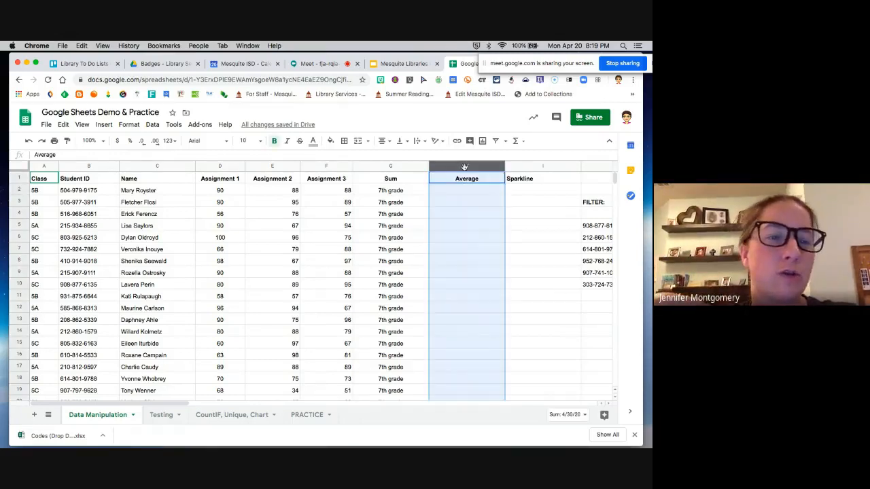
left_click(317, 141)
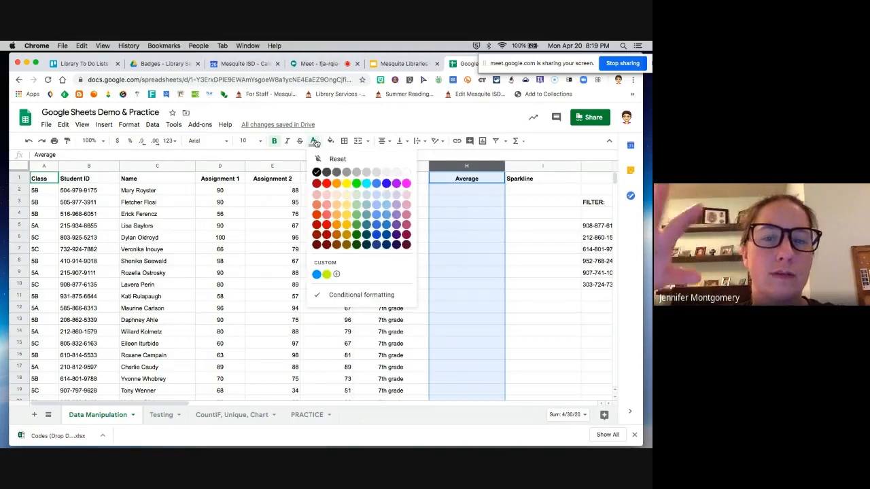
left_click(317, 178)
left_click(479, 190)
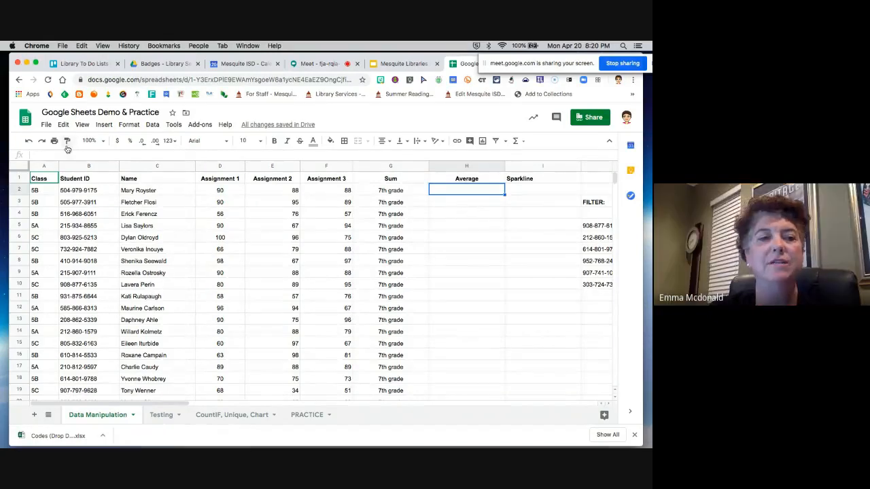
Undo the Average column edits one after another, back to before 1 was entered in cell H2
left_click(41, 142)
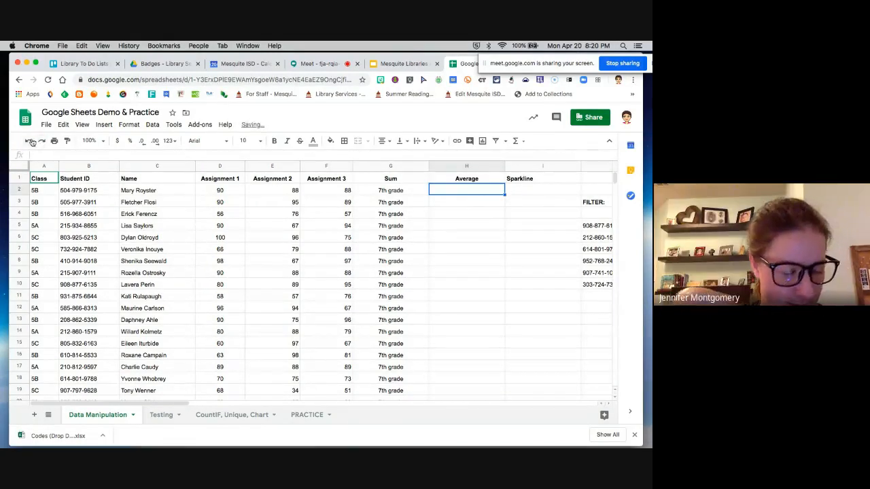
left_click(31, 142)
left_click(439, 270)
left_click(403, 193)
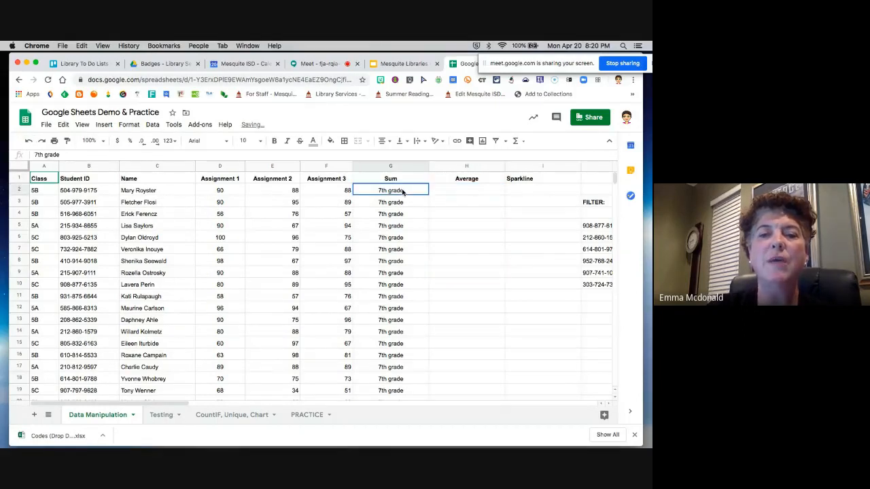
left_click(472, 195)
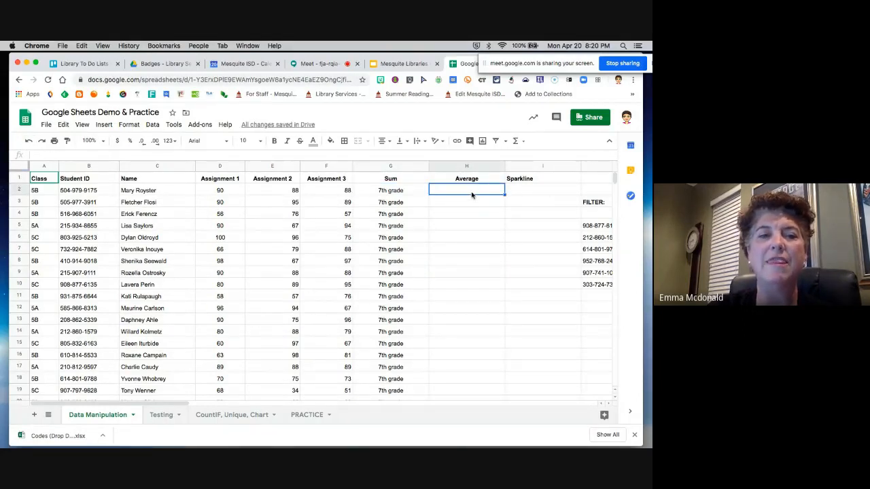
left_click(28, 142)
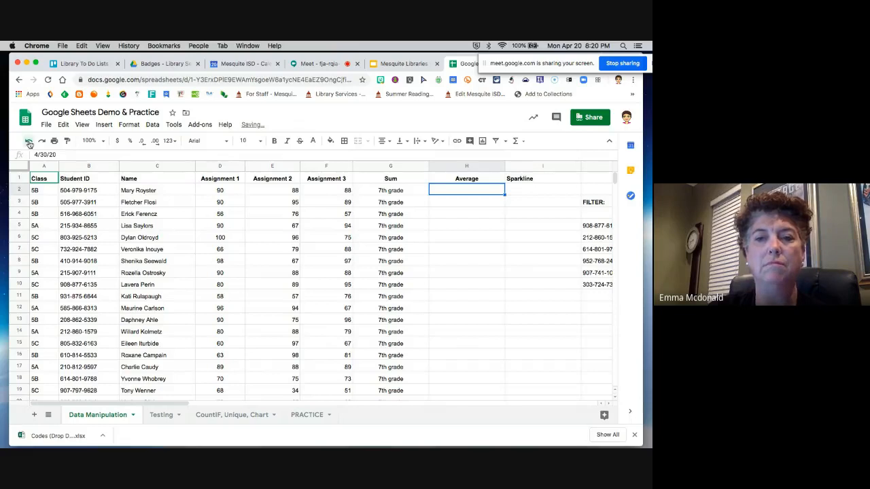
left_click(28, 142)
left_click(29, 142)
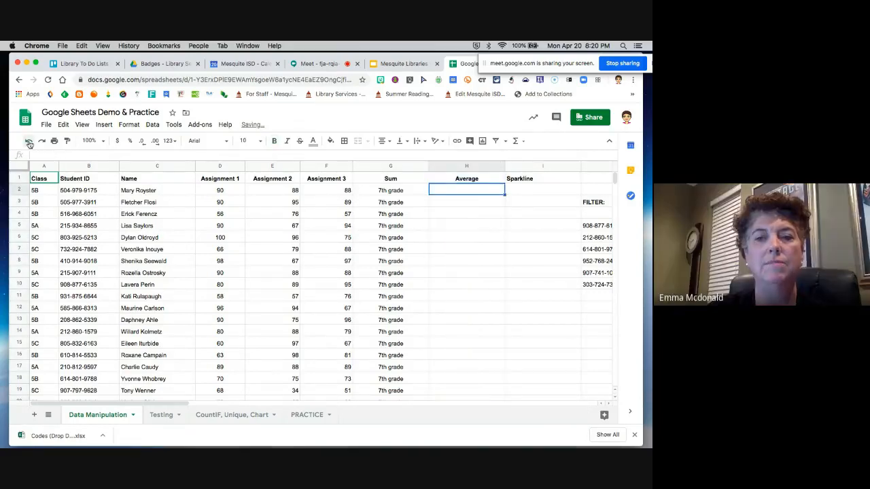
left_click(28, 142)
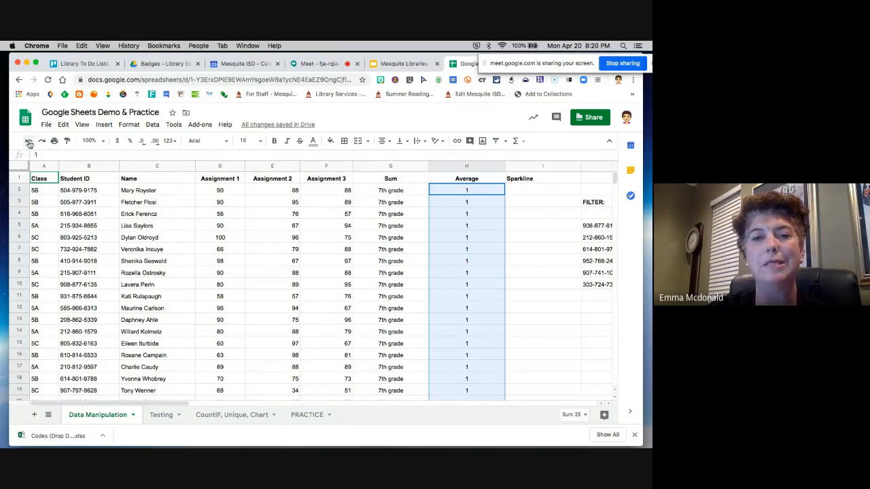
left_click(28, 142)
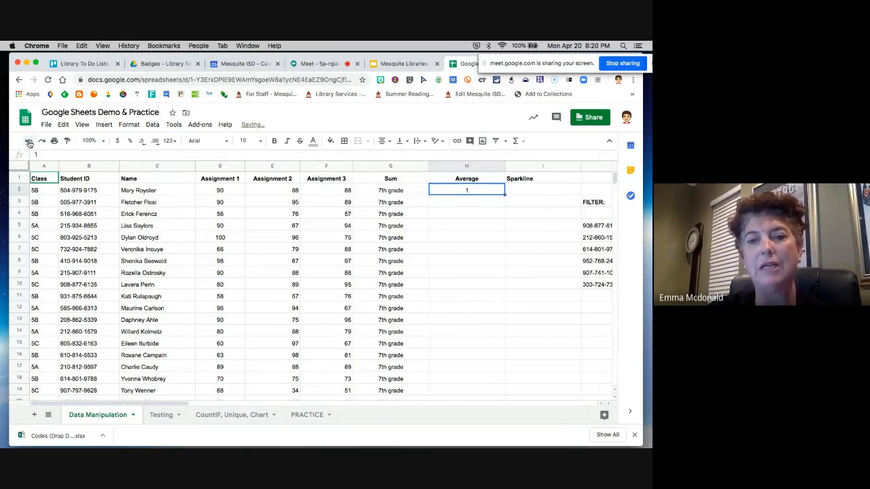
left_click(29, 142)
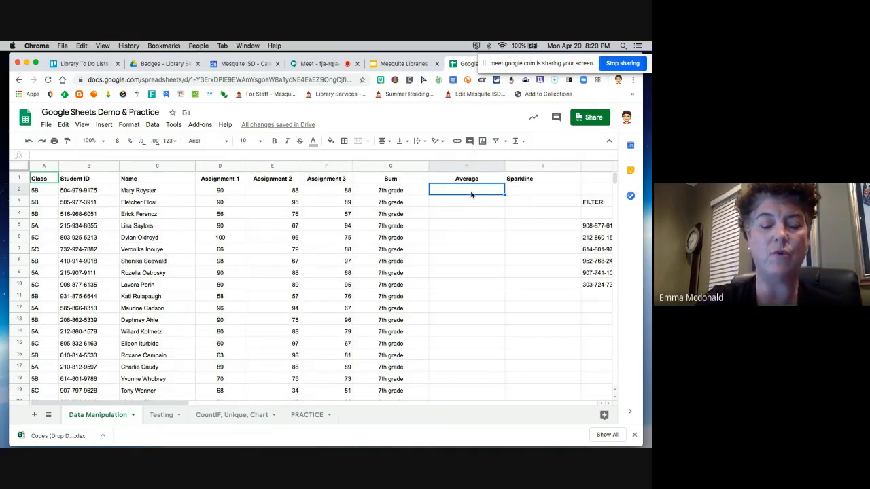
Enter the formula =G2 in cell H2 of the Average column
type("=")
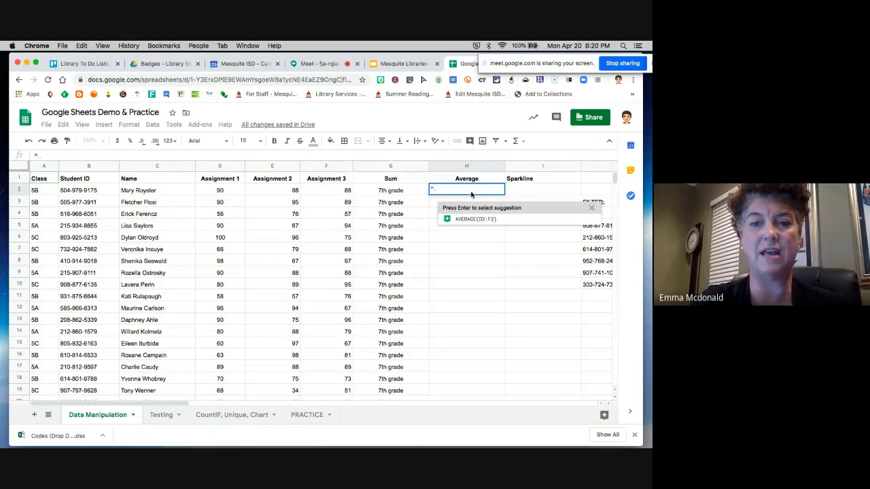
type("G2")
key("Return")
Replace the formula in cell H2 with =F2 and fill it down the Average column through row 19
left_click(477, 192)
type("=")
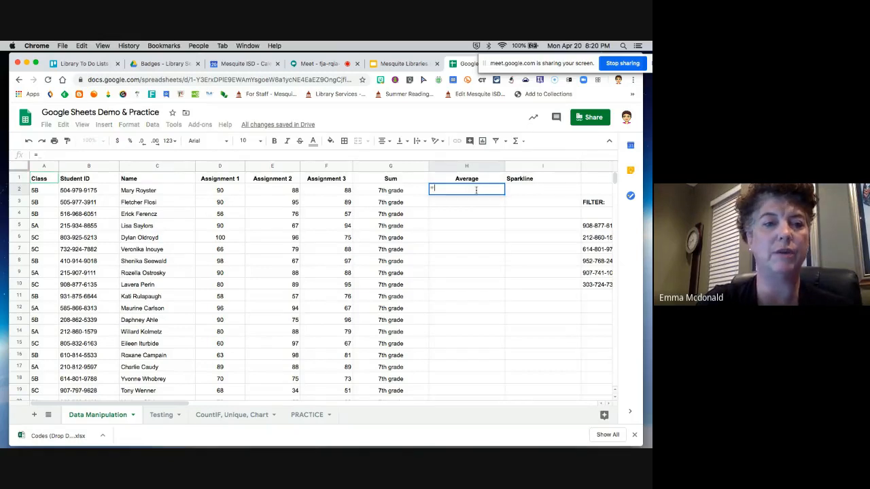
type("F2")
key("Return")
left_click(473, 192)
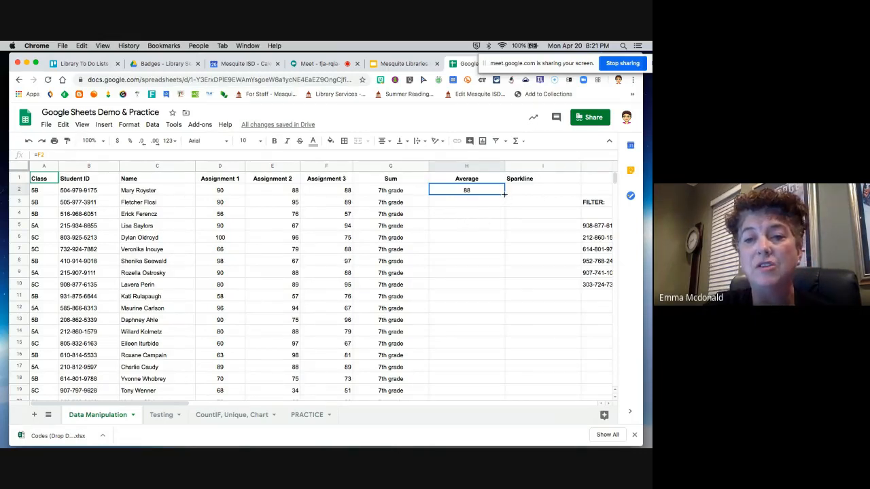
left_click_drag(504, 194, 504, 391)
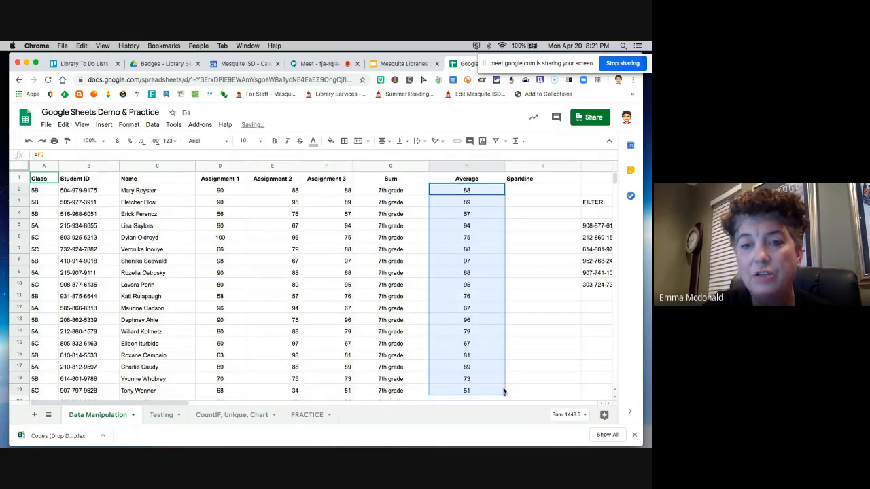
Examine how the cell reference changes from row to row in the filled Average formulas, comparing cells H2 through H5
left_click(484, 195)
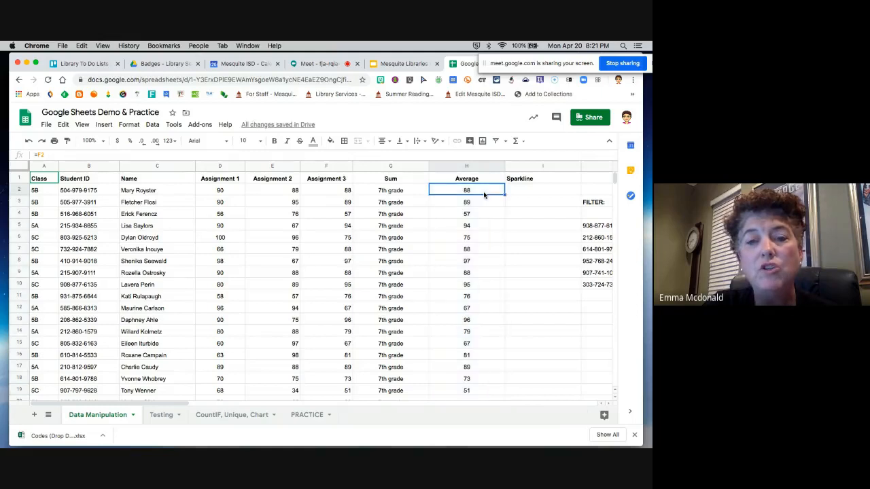
left_click(484, 202)
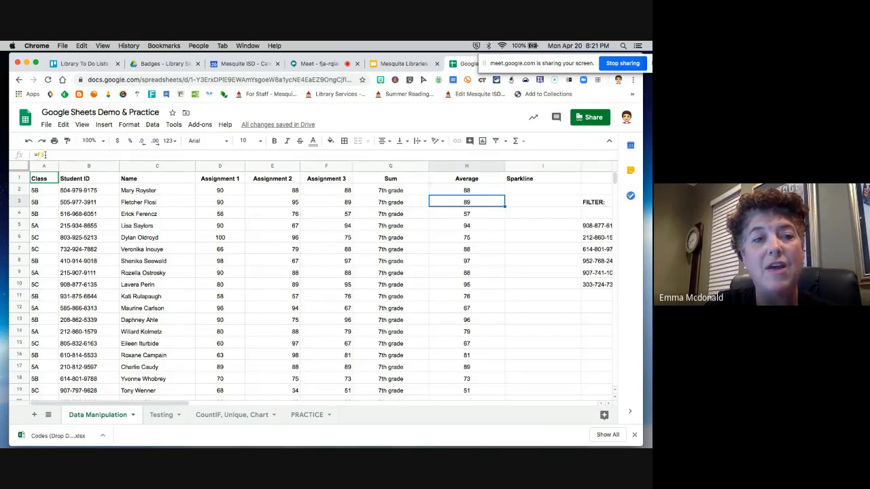
left_click(460, 215)
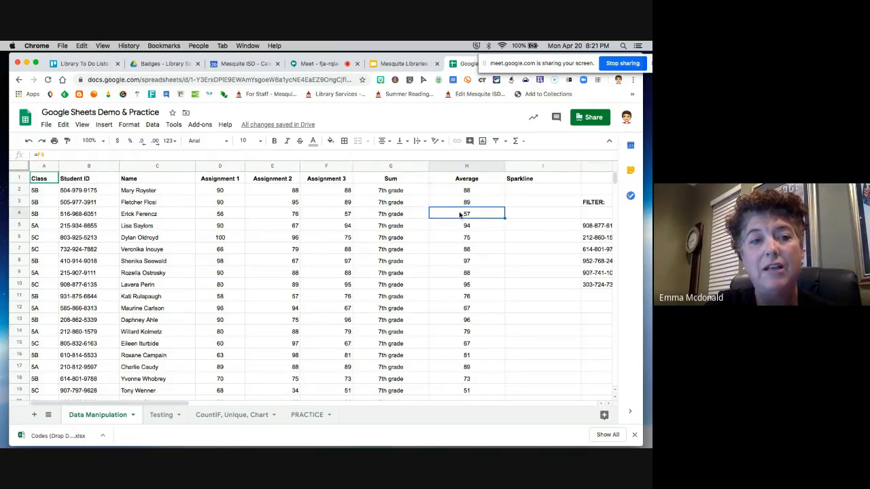
left_click(460, 226)
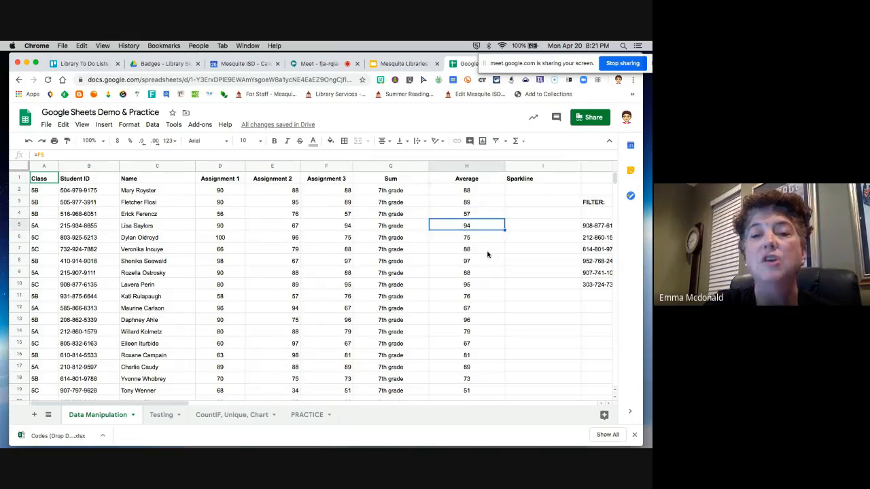
scroll(482, 303, "down", 1)
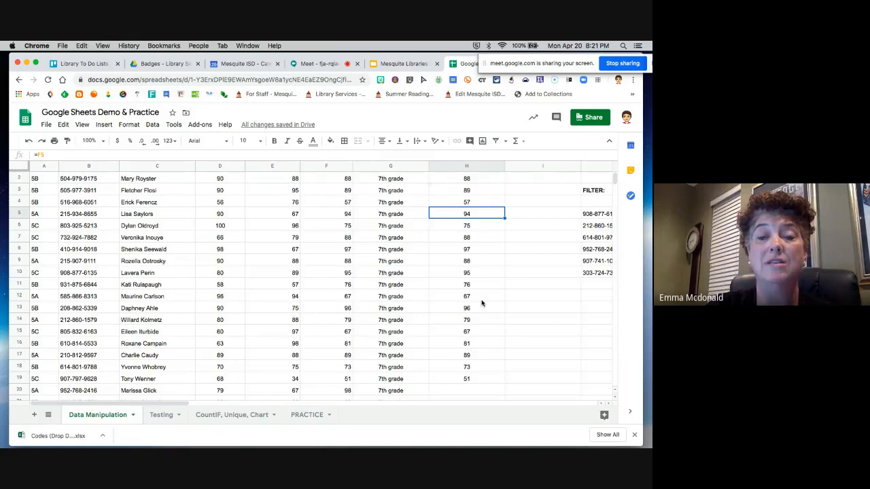
scroll(466, 197, "up", 1)
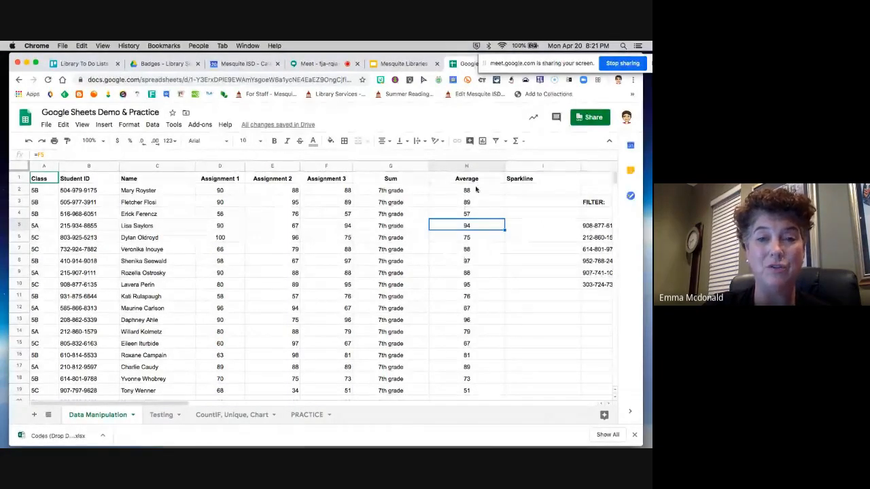
left_click(475, 191)
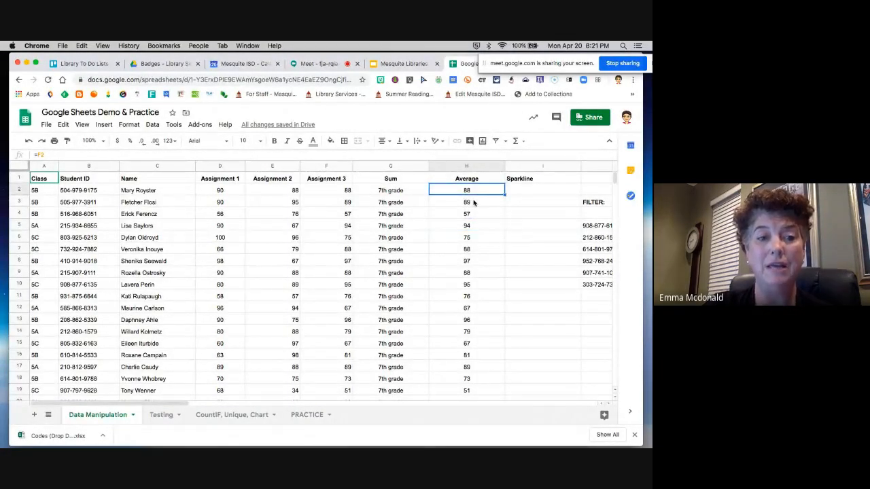
left_click(474, 201)
left_click(475, 214)
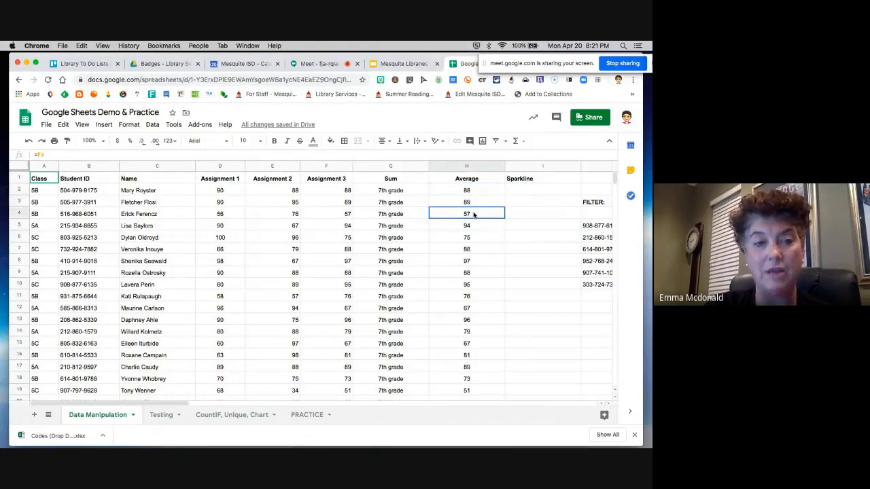
left_click(475, 192)
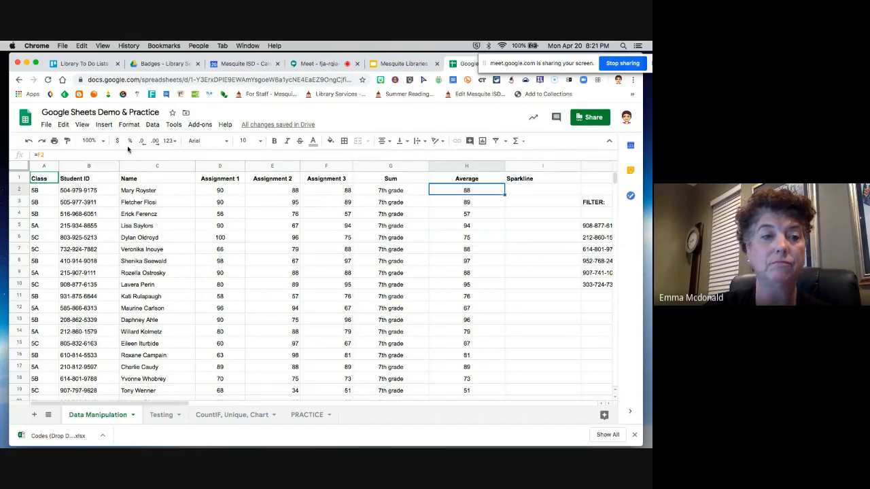
Undo the Average column fill and both formula entries in cell H2
left_click(28, 141)
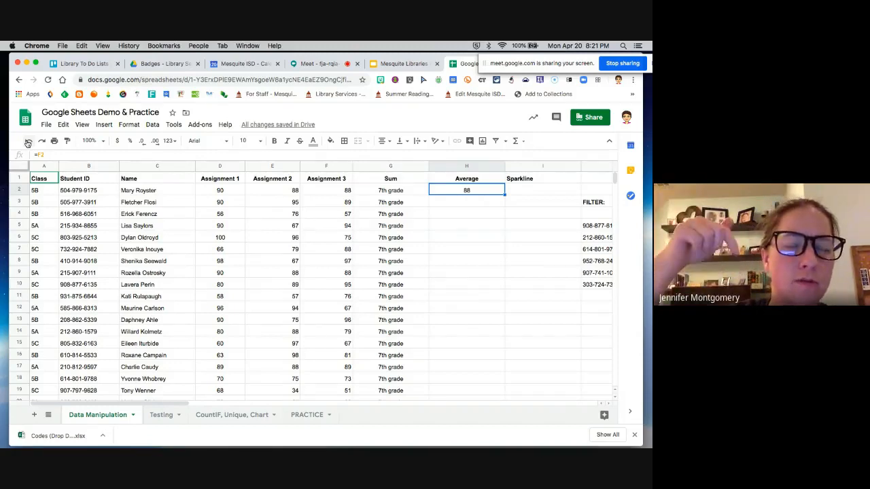
left_click(28, 141)
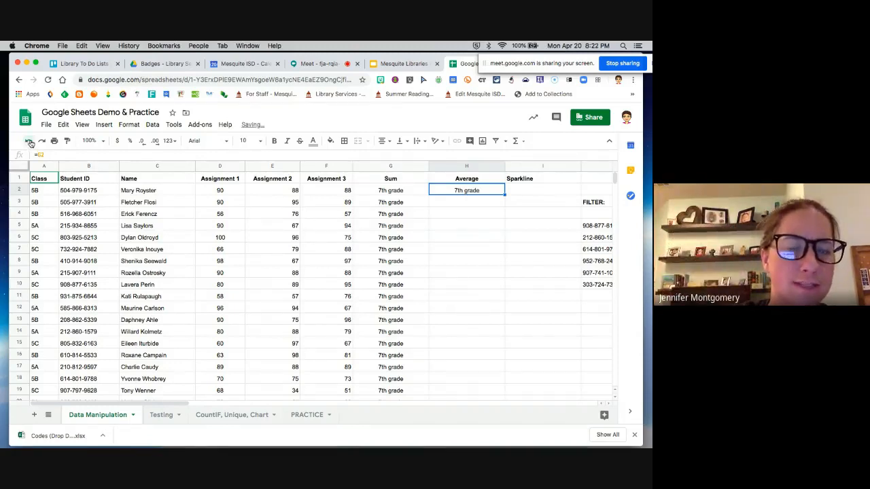
left_click(29, 142)
Enter 1, 2 and 3 in cells H2, H3 and H4 of the Average column
type("1")
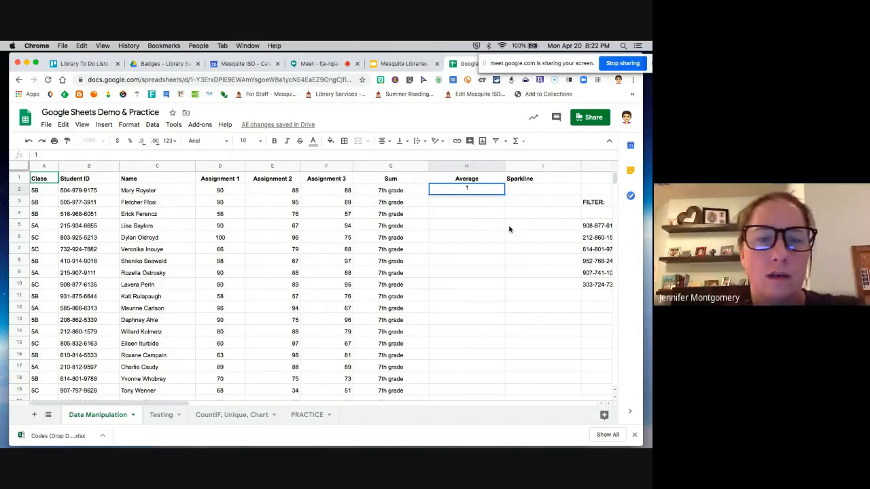
left_click(487, 205)
type("2")
left_click(481, 212)
type("3")
left_click(506, 224)
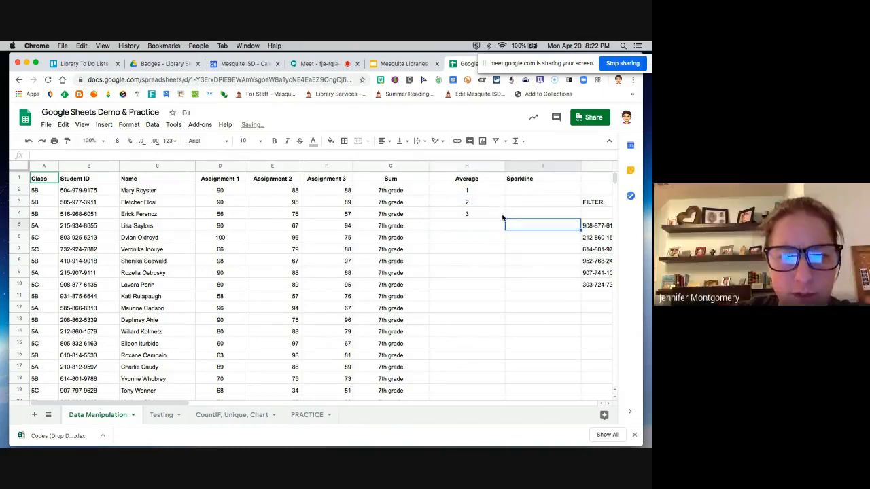
Fill the single value from H4 down through H9, and clear H4:H9 again
left_click(502, 216)
left_click_drag(504, 218, 504, 273)
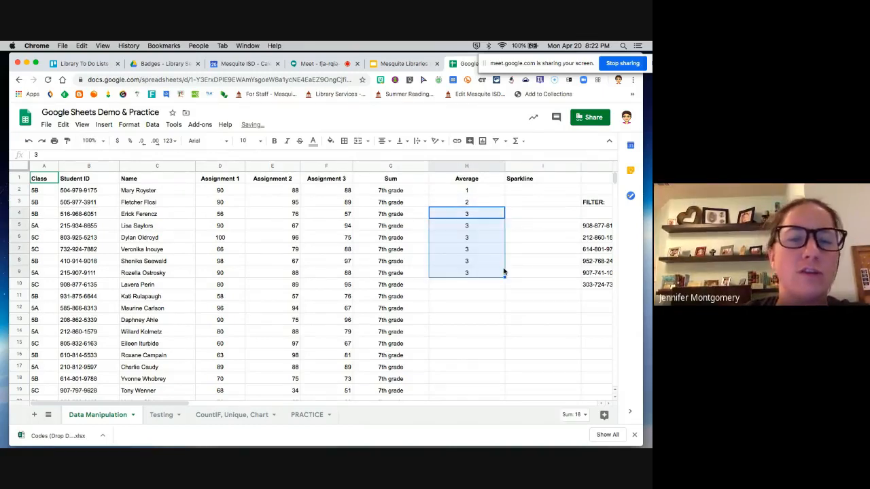
key("Delete")
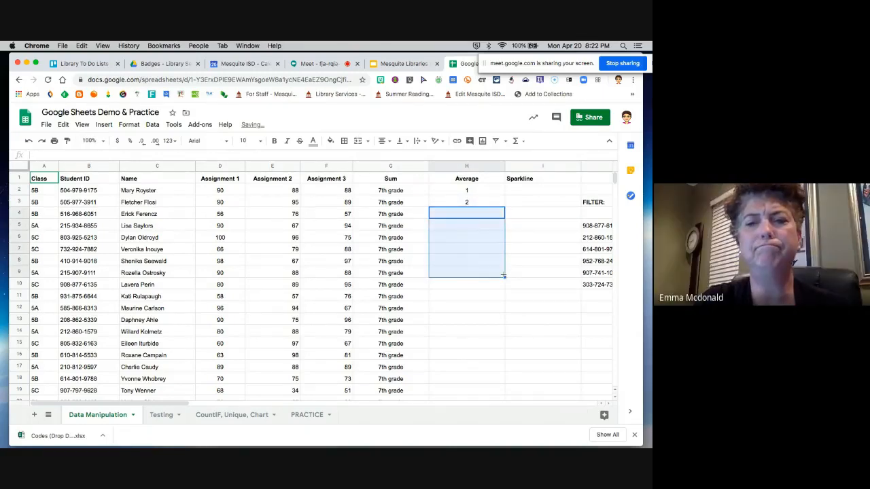
Extend the number series that starts in H2:H3 down the Average column through row 10
left_click(476, 192)
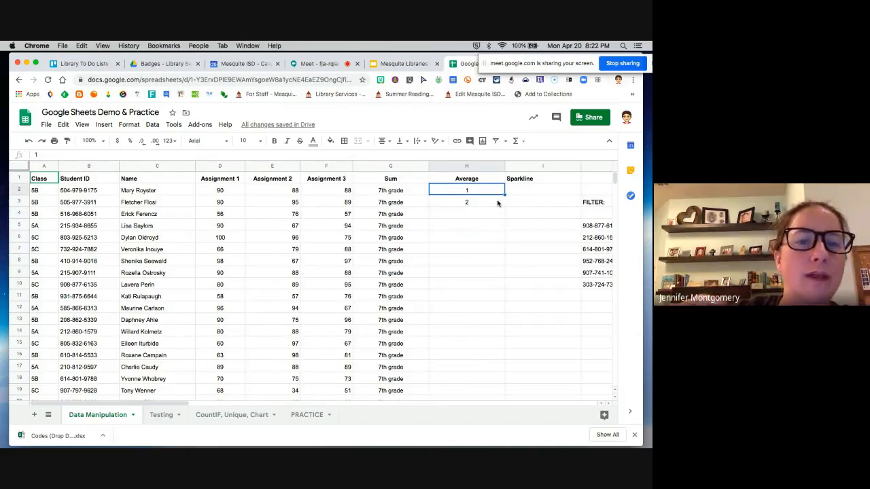
left_click(499, 203, "shift")
left_click_drag(505, 206, 504, 299)
left_click(524, 307)
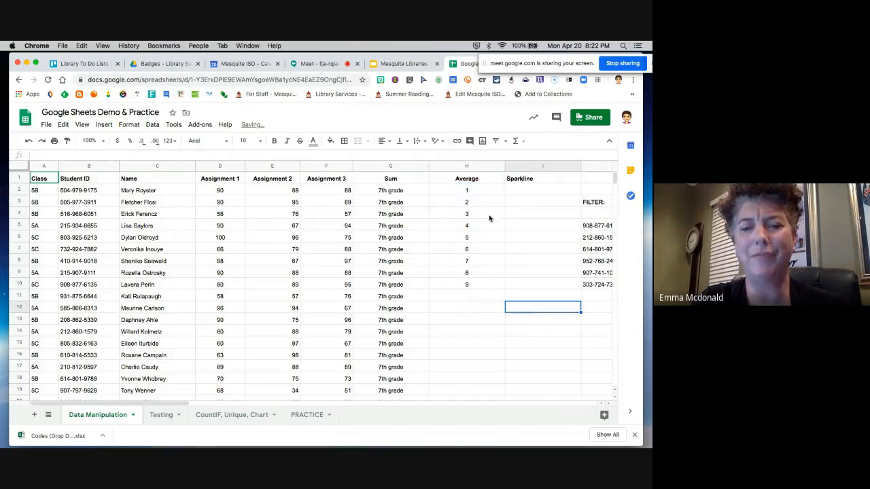
Undo the number entries and fills in the Average column until cell H2 is empty
left_click(28, 141)
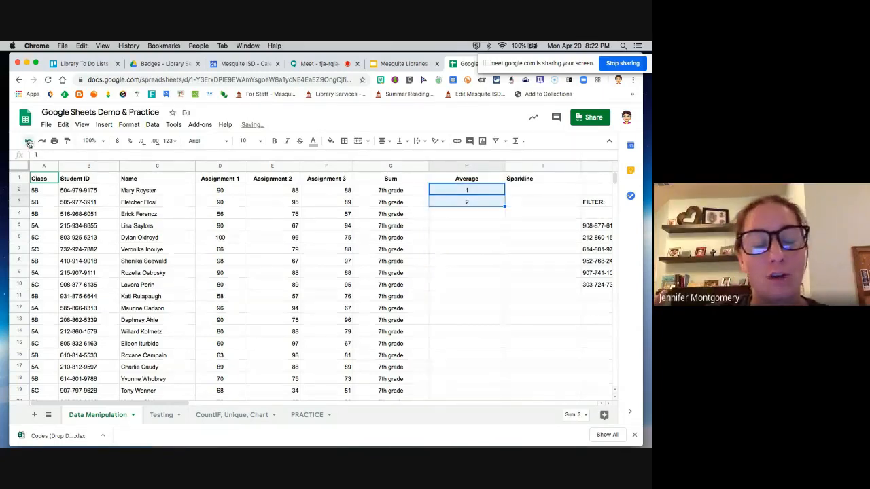
left_click(28, 142)
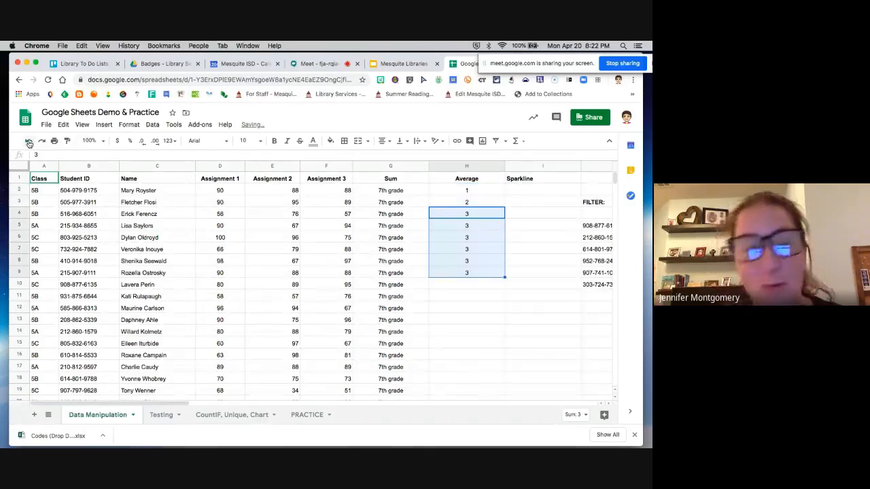
left_click(29, 141)
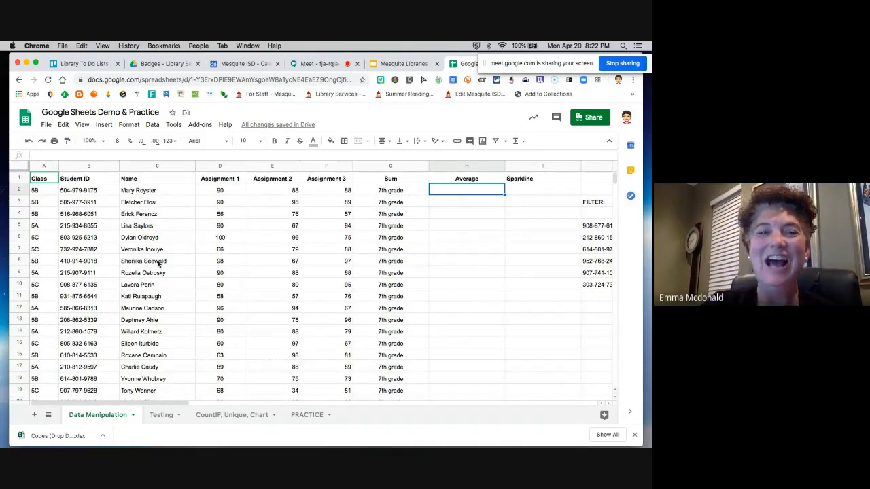
Clear the 7th grade values from G2:G26 in the Sum column
left_click(415, 193)
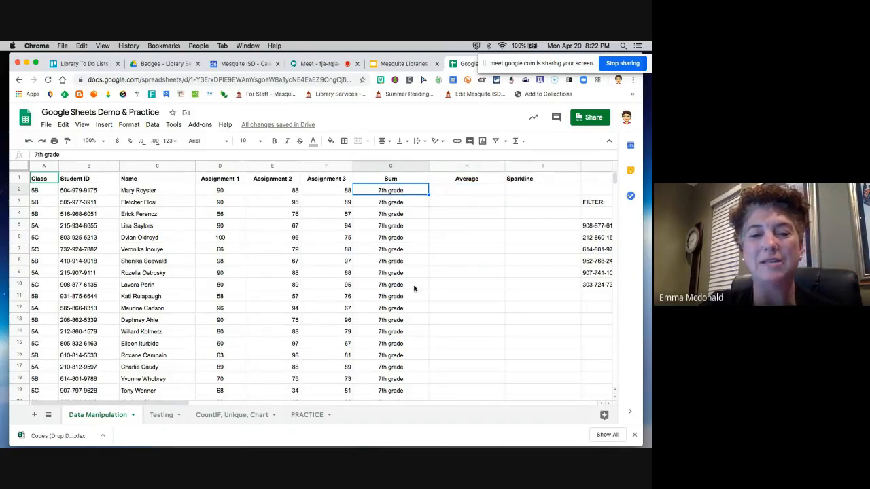
scroll(415, 289, "down", 3)
left_click(407, 345, "shift")
key("Delete")
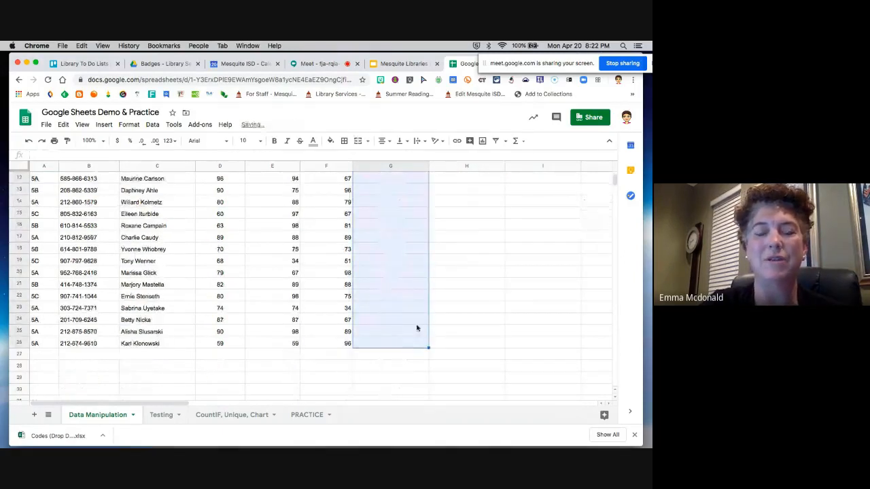
Enter 8th in cell G2 of the Sum column and reselect that cell
scroll(417, 328, "up", 3)
left_click(395, 190)
type("7t")
key("BackSpace")
key("BackSpace")
type("8th")
key("Tab")
left_click(403, 190)
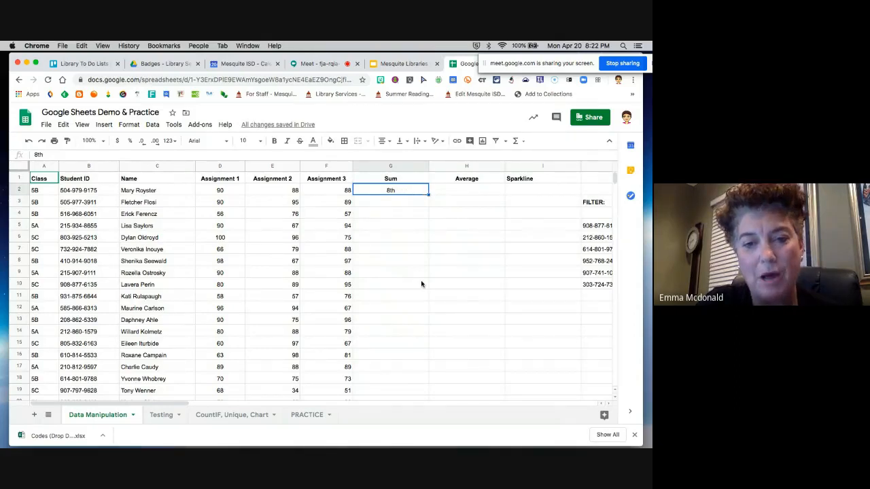
Select G2:G26 as one range and fill the value of G2 down through all of it
scroll(421, 284, "down", 5)
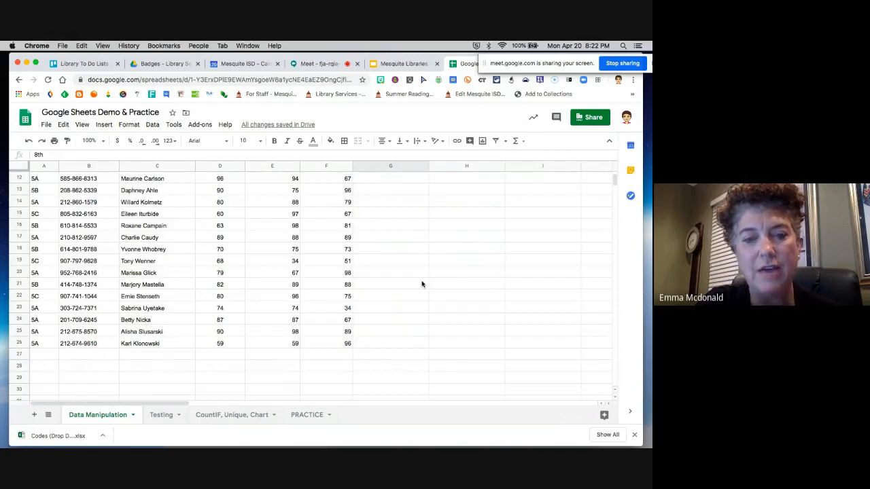
left_click(396, 346, "shift")
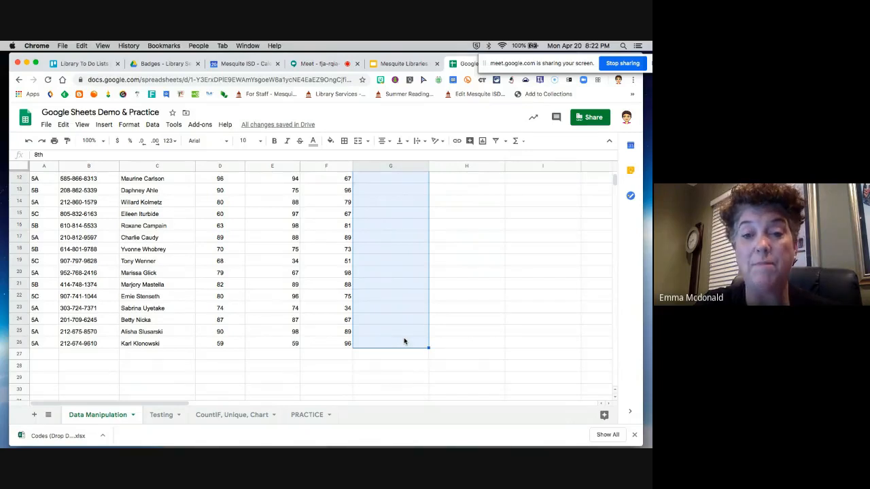
scroll(405, 341, "up", 3)
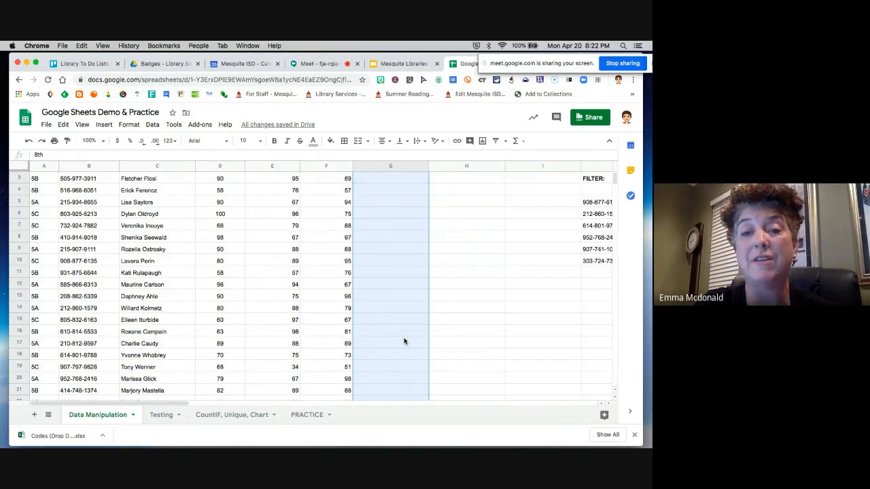
scroll(405, 341, "up", 1)
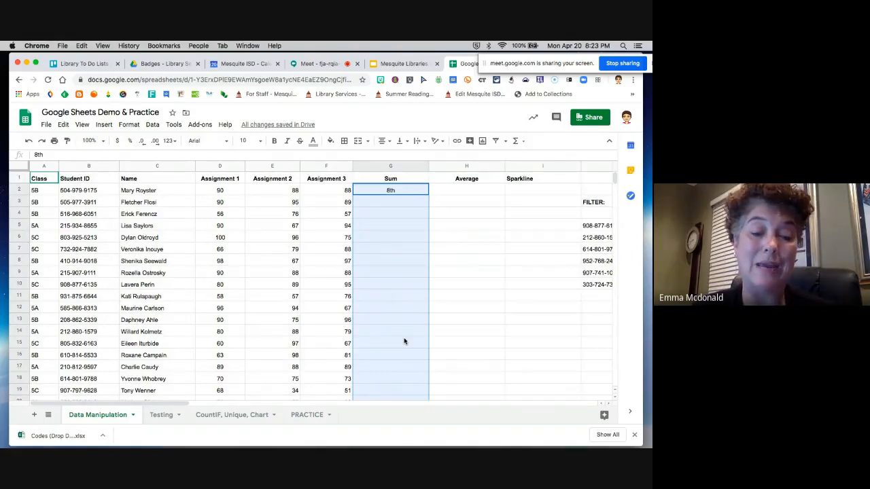
key("super+d")
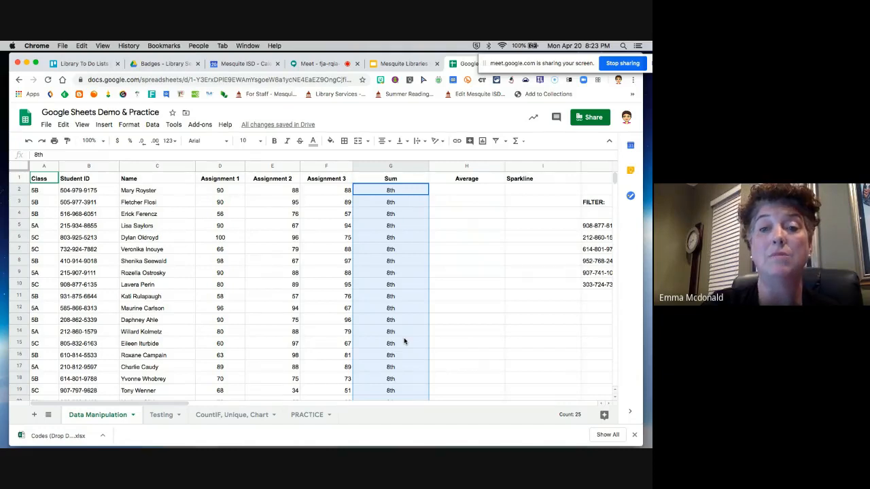
Clear G2:G26, enter the formula =F2 in cell G2 and reselect that cell
key("Delete")
left_click(396, 190)
type("=F2")
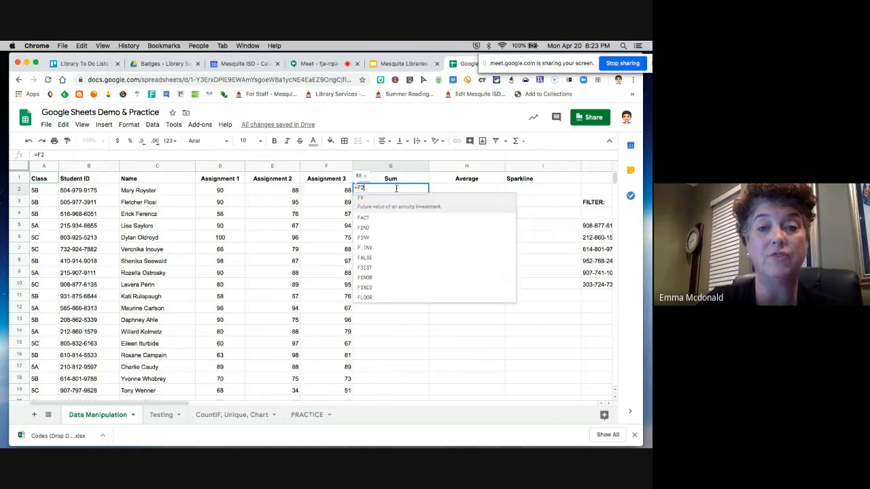
key("Return")
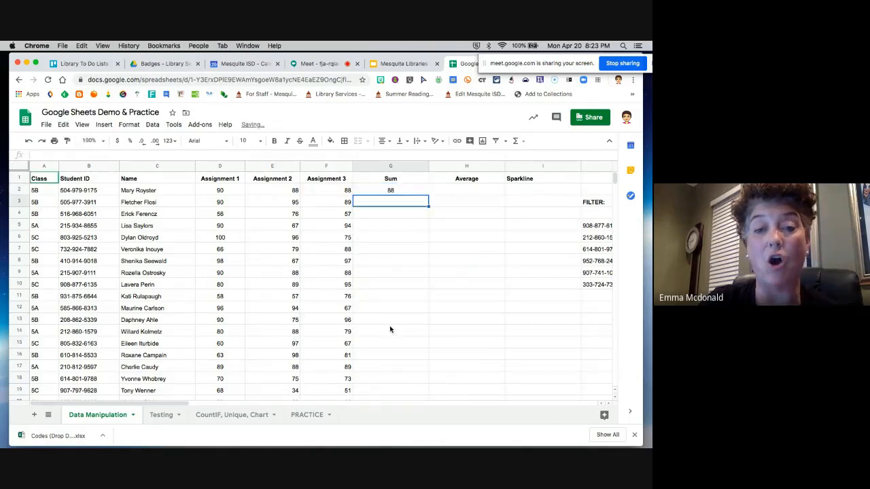
left_click(404, 193)
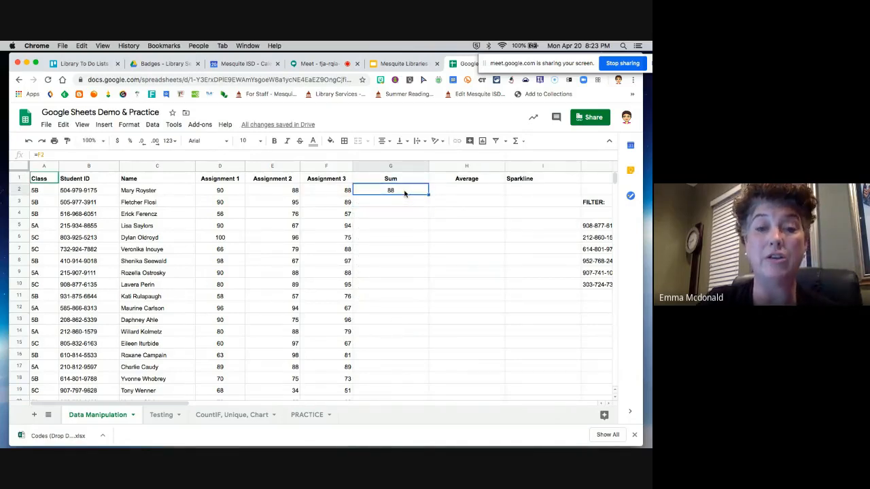
Select G2:G26 in the Sum column and fill the =F2 formula down through the whole range
scroll(415, 257, "down", 4)
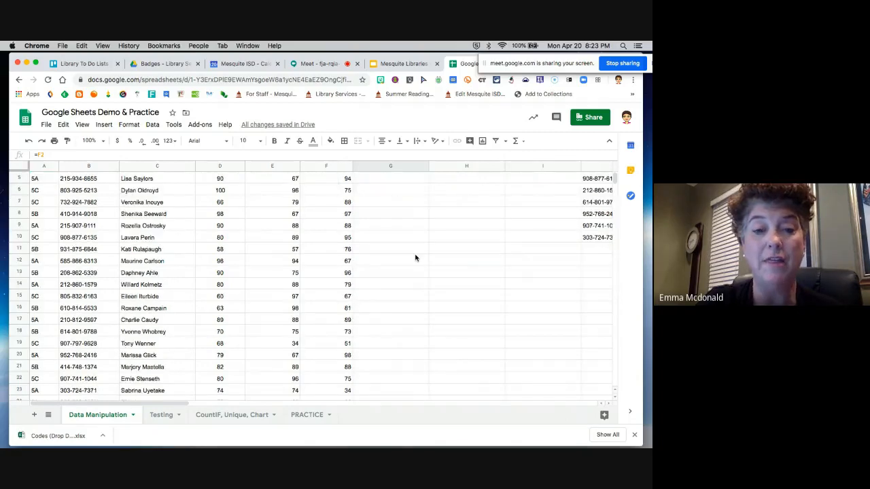
scroll(416, 257, "down", 1)
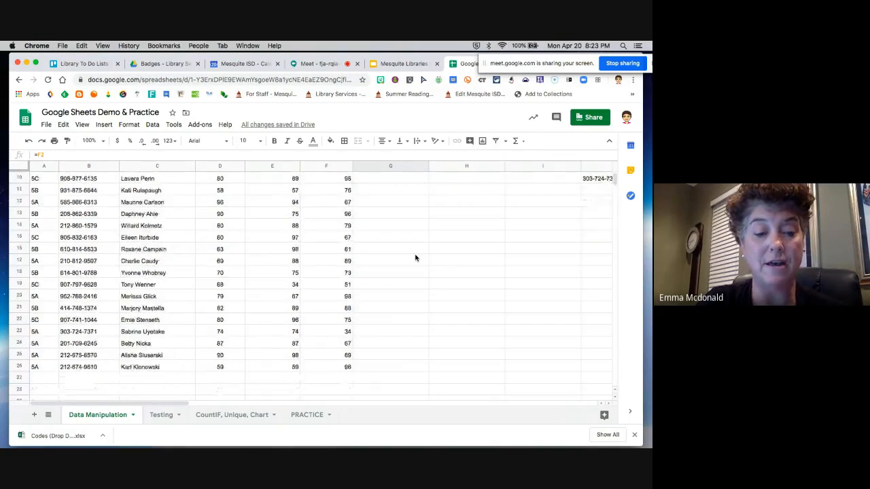
left_click(383, 367, "shift")
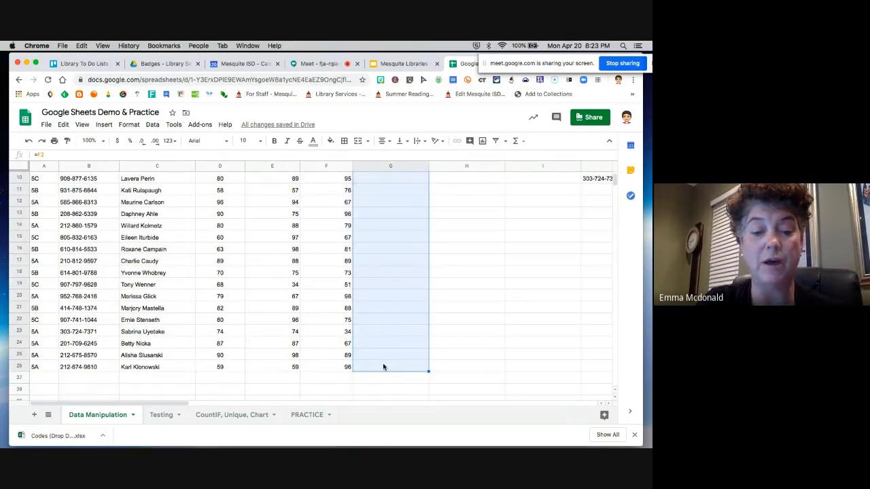
key("super+d")
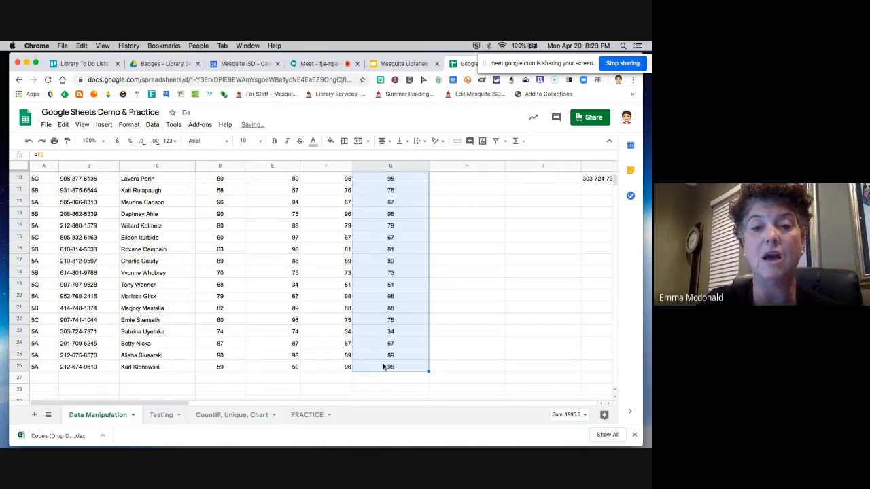
scroll(424, 328, "up", 5)
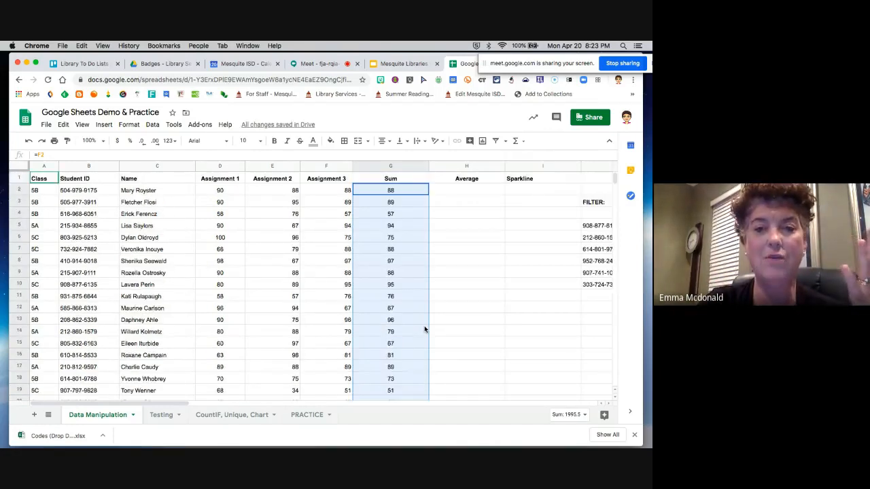
Clear the filled formulas from G2:G26 and select cell G2
key("Delete")
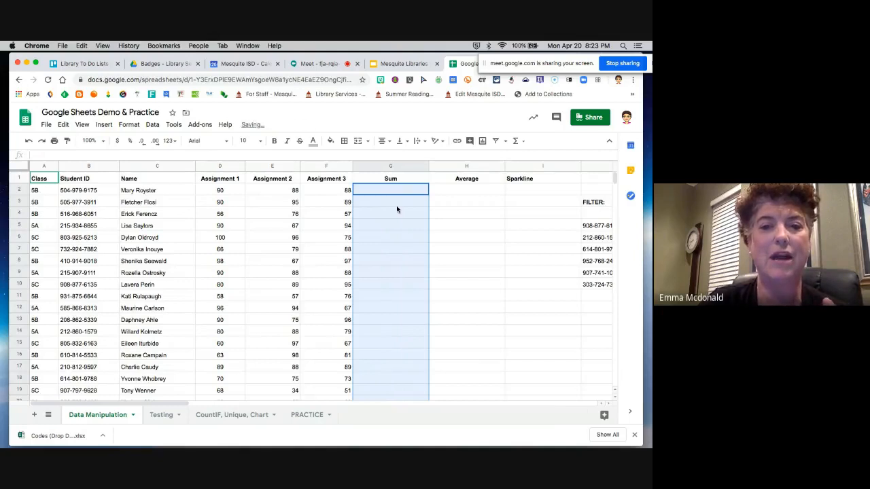
left_click(400, 194)
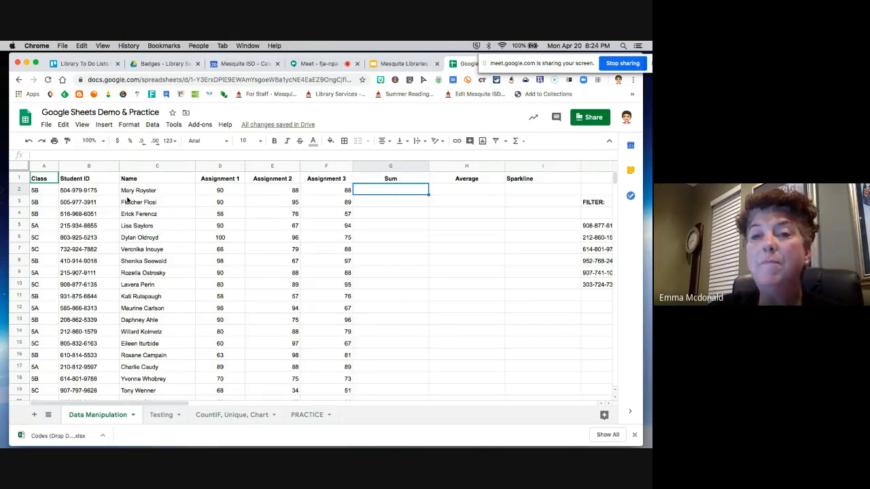
Narrow the Assignment 1, Assignment 2 and Assignment 3 columns and make header row 1 taller
left_click(19, 179)
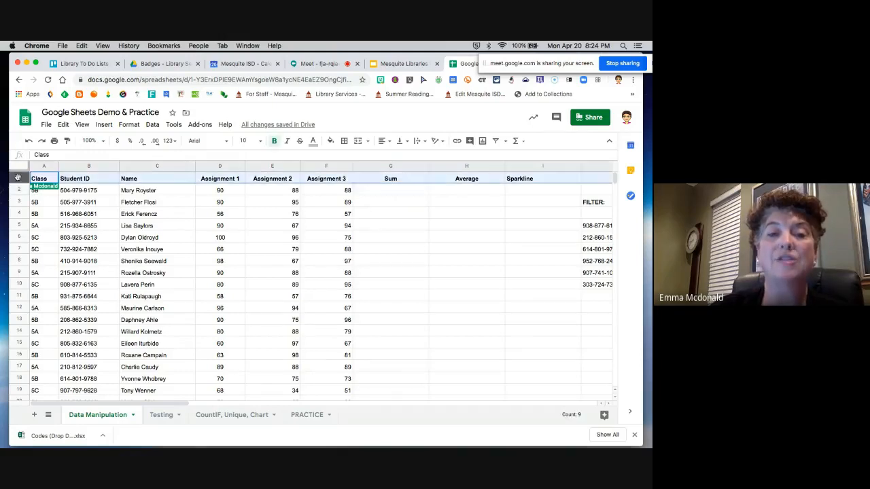
left_click_drag(245, 166, 222, 166)
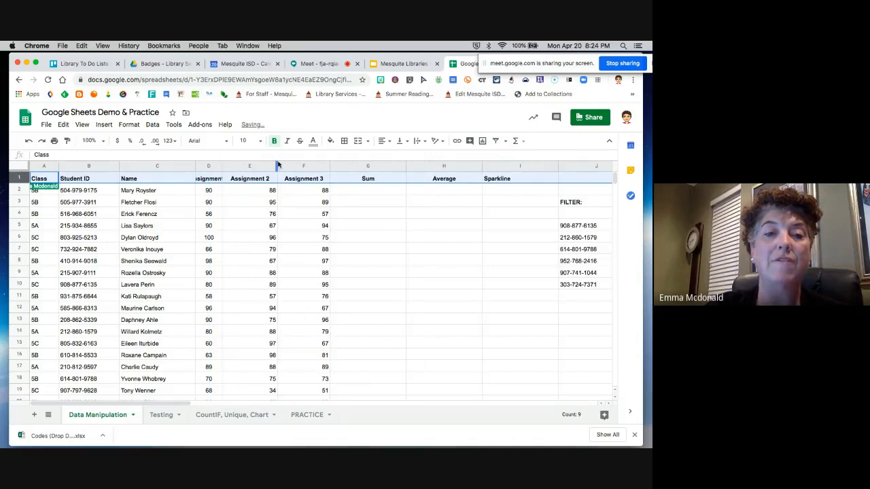
left_click_drag(278, 166, 243, 165)
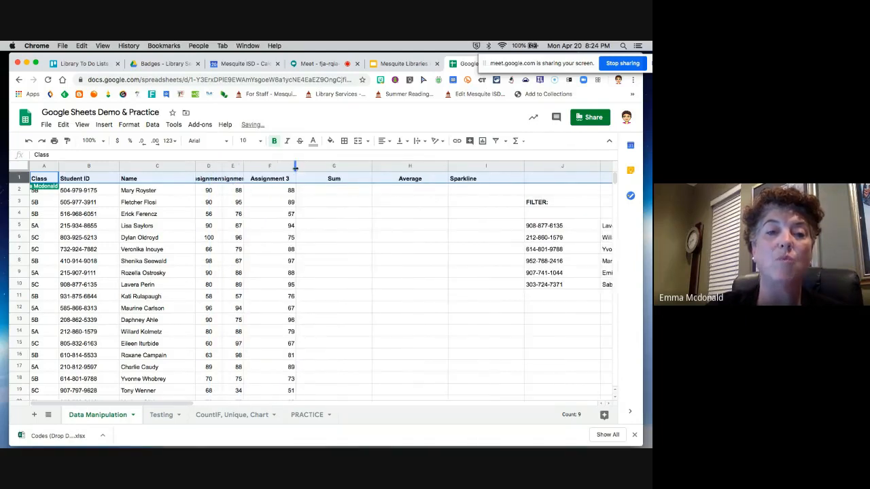
left_click(291, 167)
left_click(272, 201)
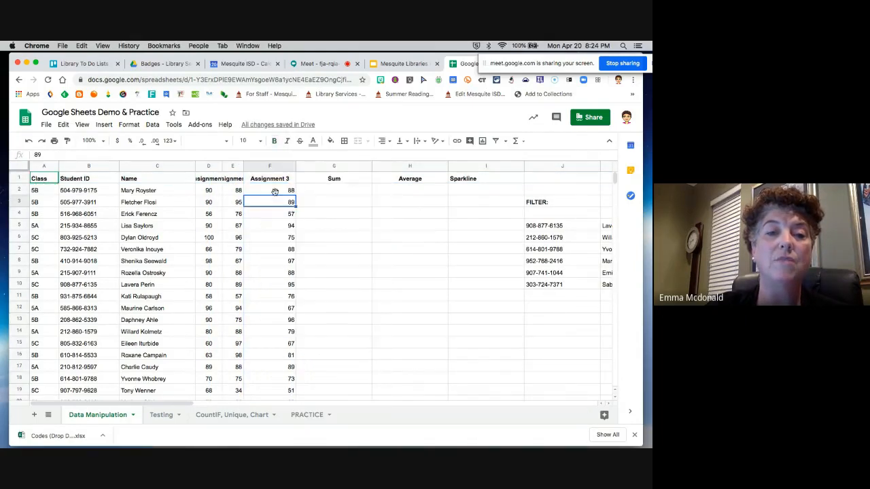
left_click_drag(295, 166, 270, 165)
left_click_drag(18, 185, 19, 216)
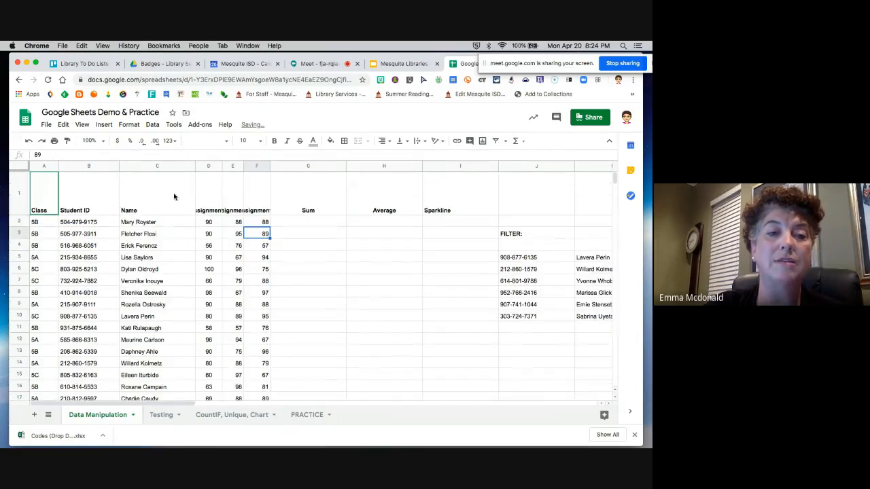
Tilt the header text of row 1 up at 45°, and change it to rotate up at 90°
left_click(18, 193)
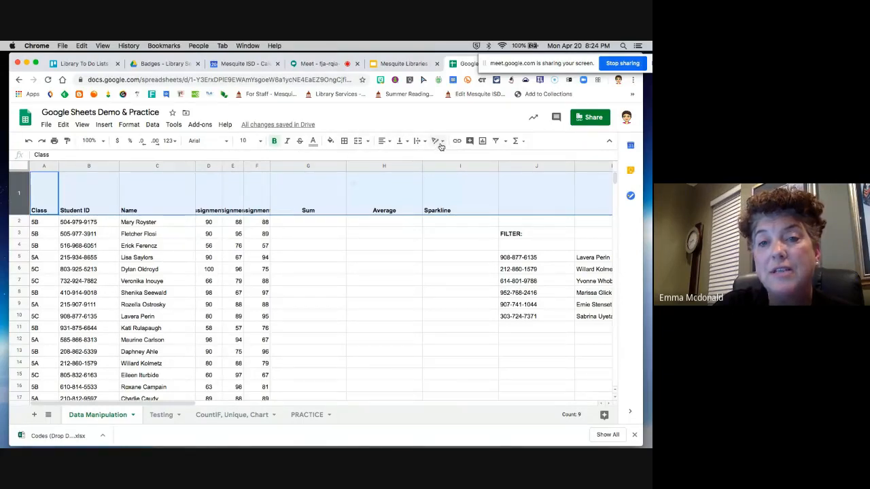
left_click(439, 141)
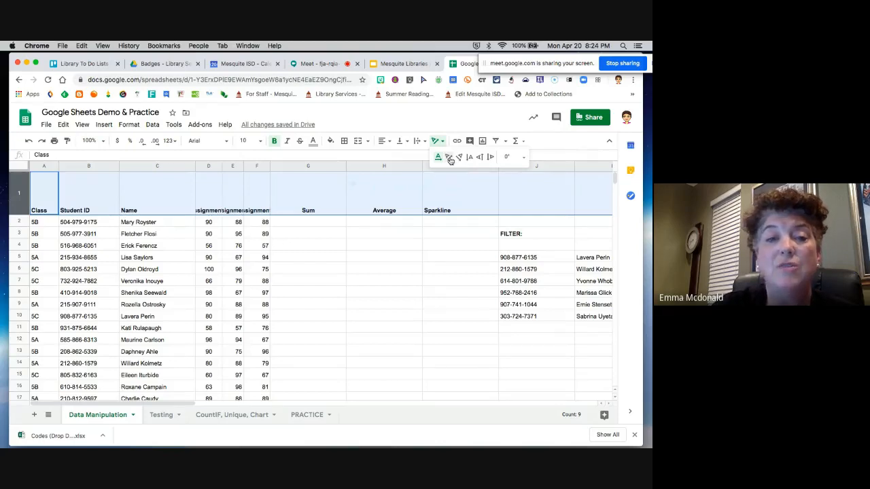
left_click(449, 159)
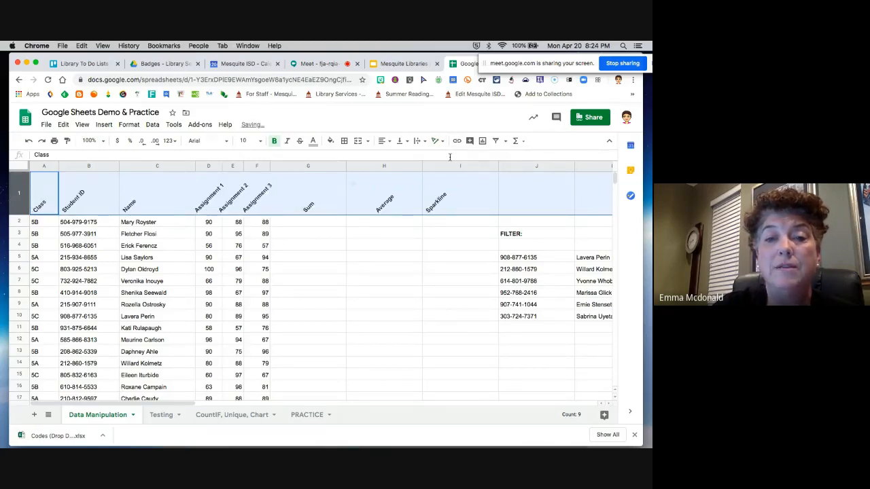
left_click(435, 140)
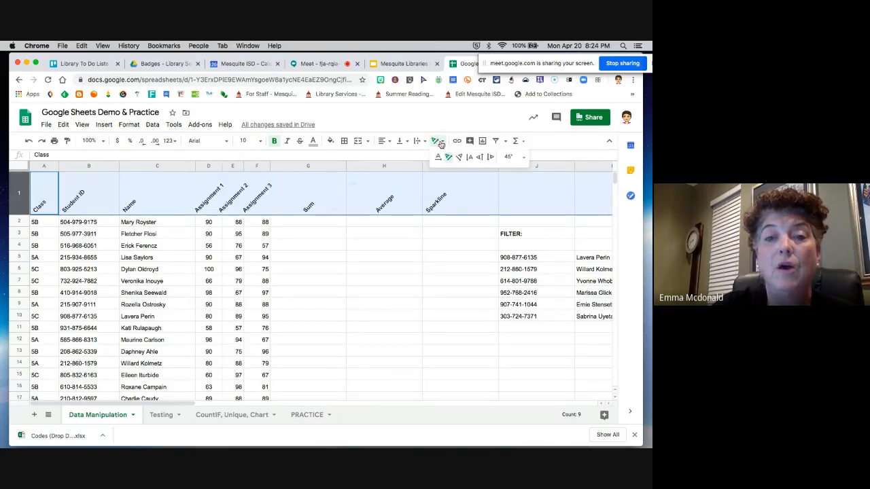
left_click(481, 158)
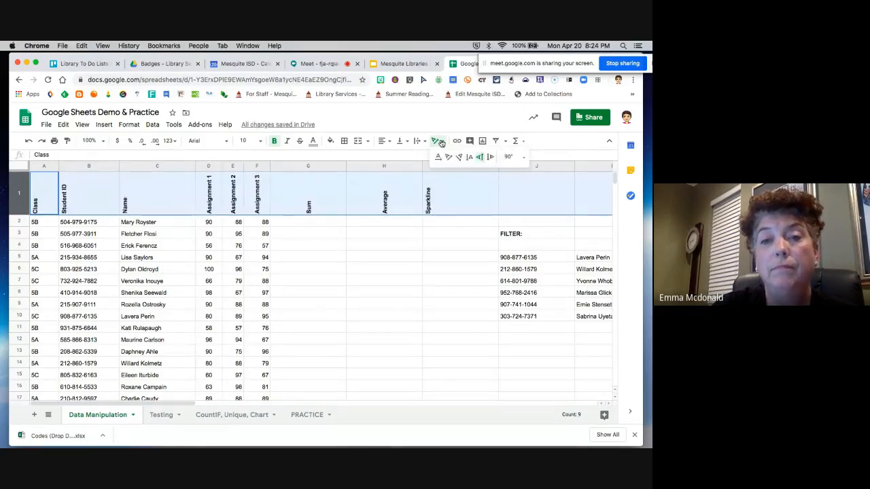
Stack the row 1 header text vertically, and change it to rotate down
left_click(469, 157)
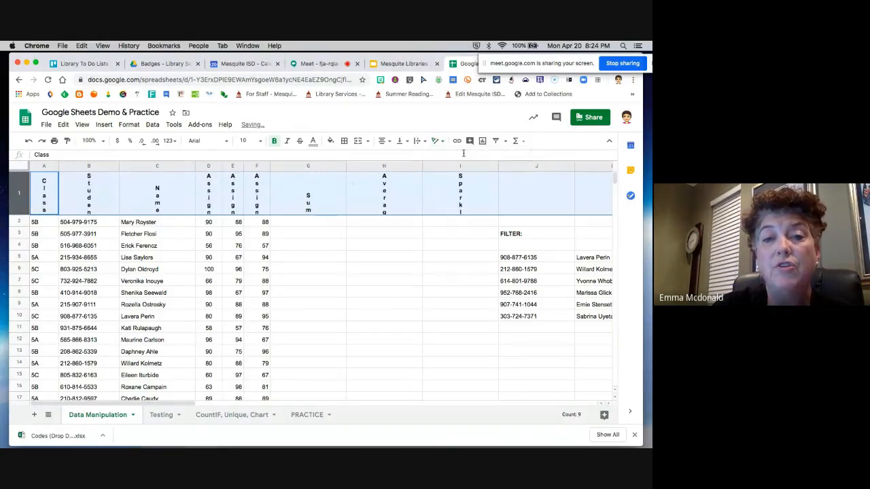
left_click(437, 141)
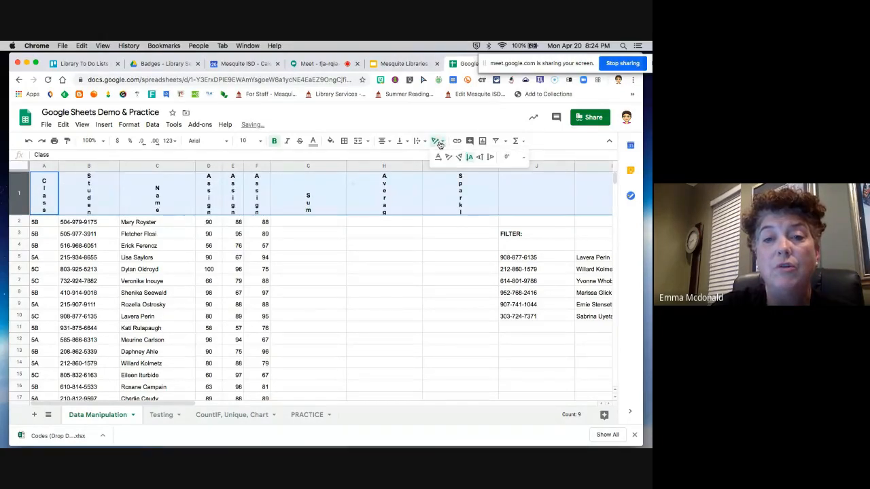
left_click(490, 158)
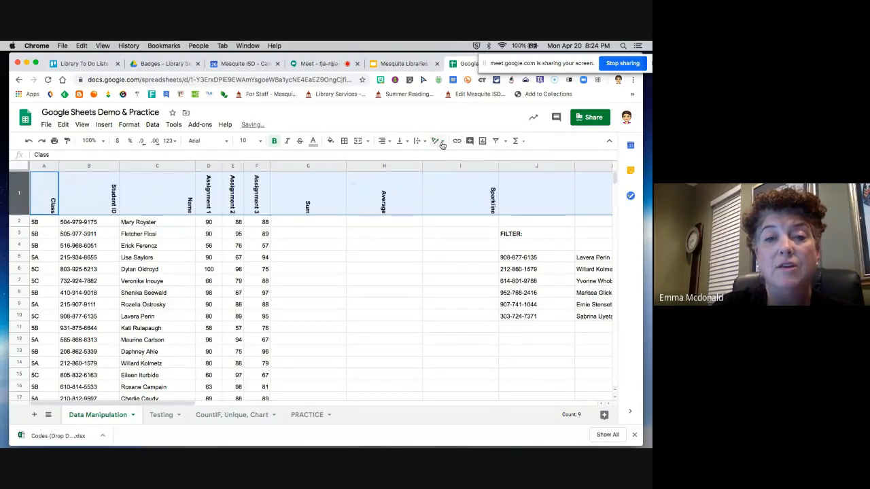
Set the row 1 header text to rotate up at 90° again and deselect the row
left_click(441, 144)
left_click(479, 158)
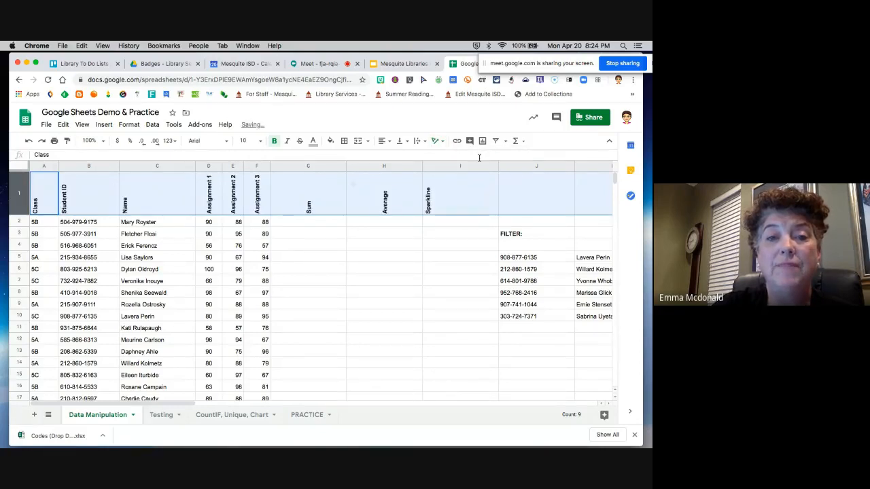
left_click(439, 141)
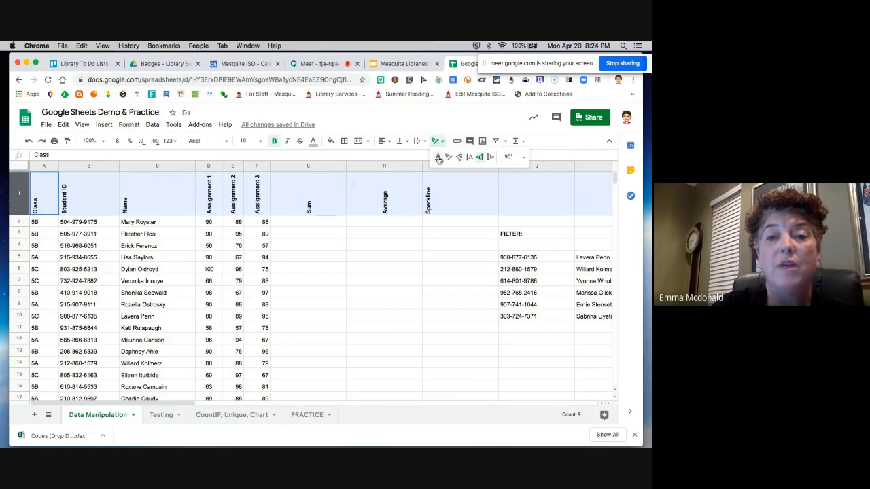
left_click(382, 268)
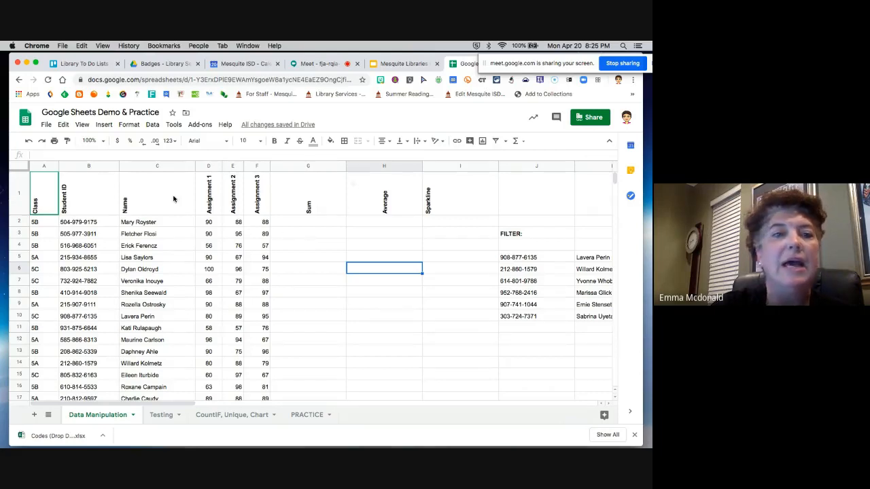
Remove the text rotation from all headers in row 1
left_click(19, 197)
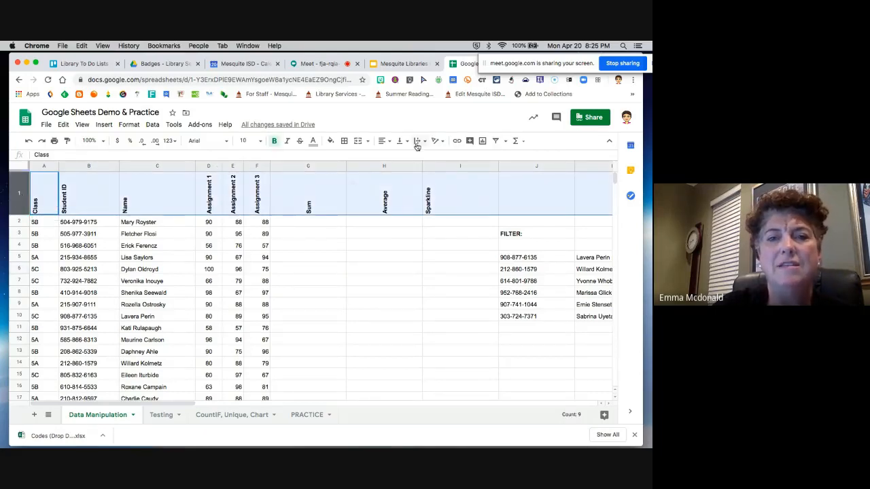
left_click(438, 142)
left_click(438, 157)
left_click(330, 279)
Select columns D through F and rotate all their text up at 90°
left_click(212, 166)
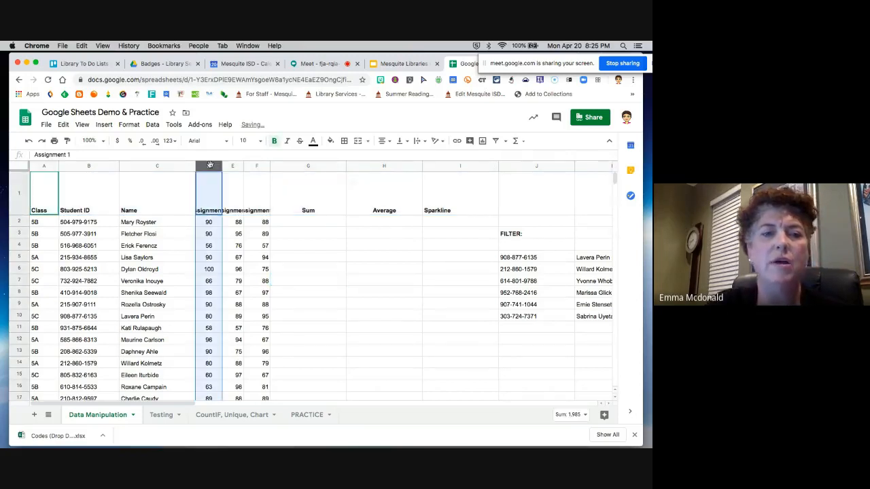
left_click(259, 166, "shift")
left_click(436, 141)
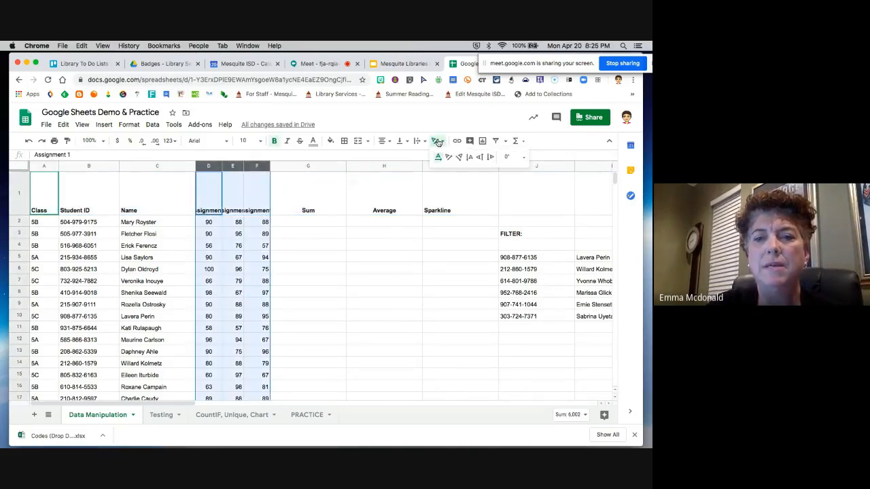
left_click(479, 158)
left_click(381, 292)
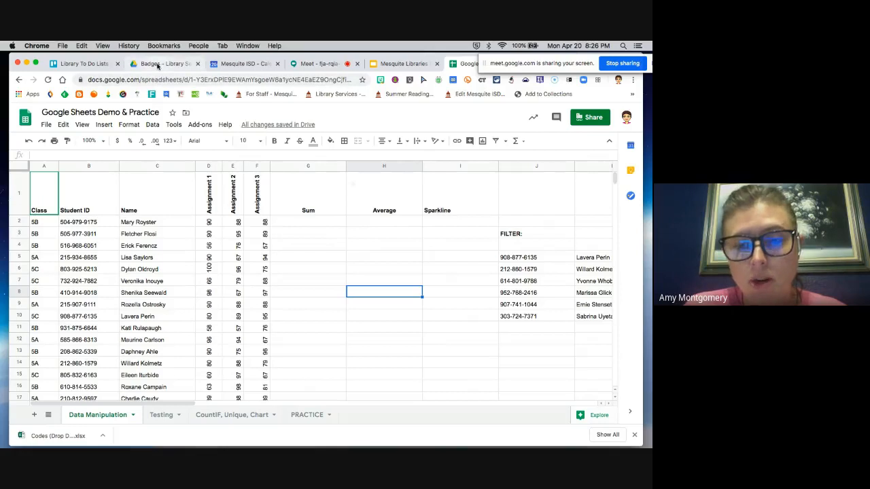
Switch to the Badges folder in Google Drive and display the options for creating or uploading files
left_click(159, 66)
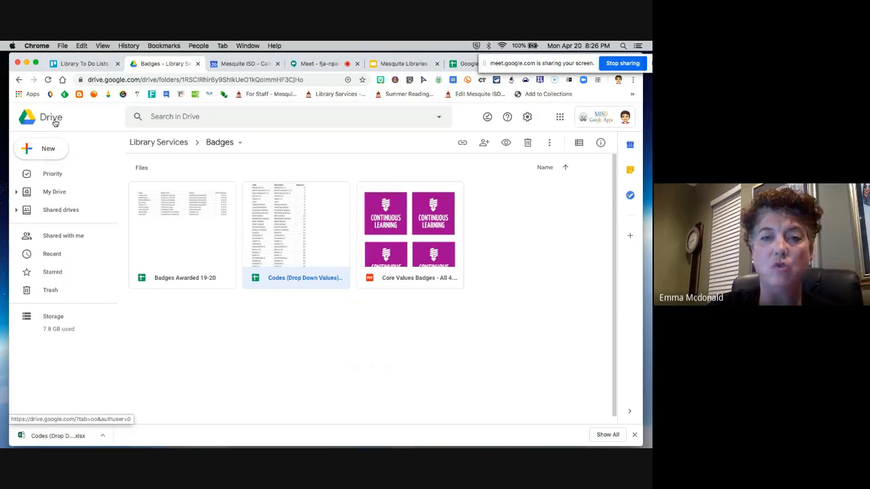
left_click(27, 153)
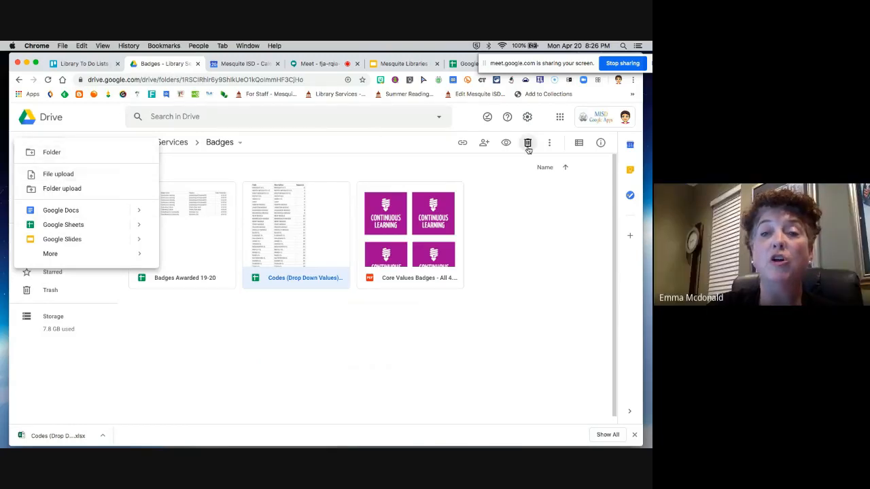
Narrow the browser window to uncover the files on the desktop, and widen it again
left_click_drag(642, 130, 466, 272)
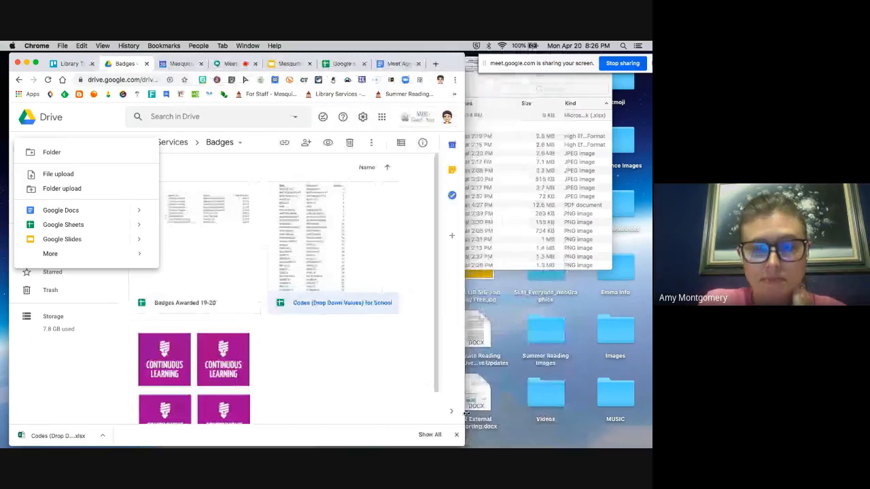
left_click_drag(478, 398, 503, 385)
left_click_drag(464, 270, 651, 259)
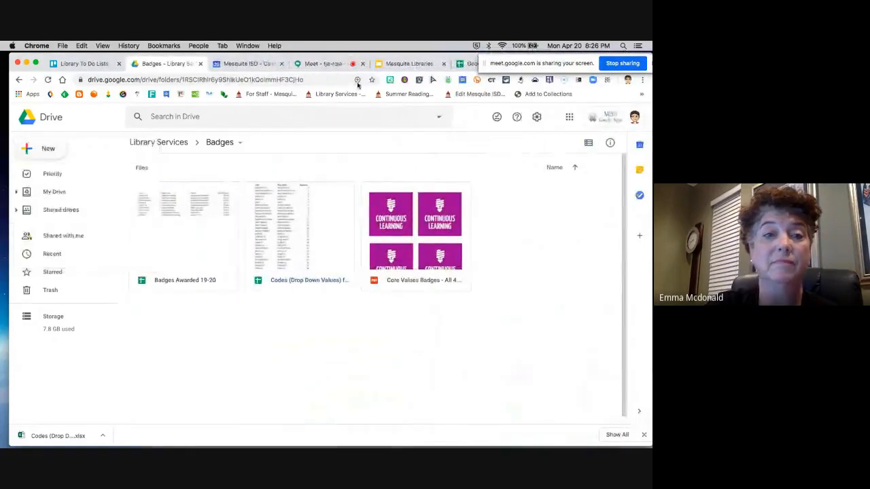
Return to the Google Sheets Demo & Practice spreadsheet and freeze one row, the header row, on the Data Manipulation sheet
left_click(469, 63)
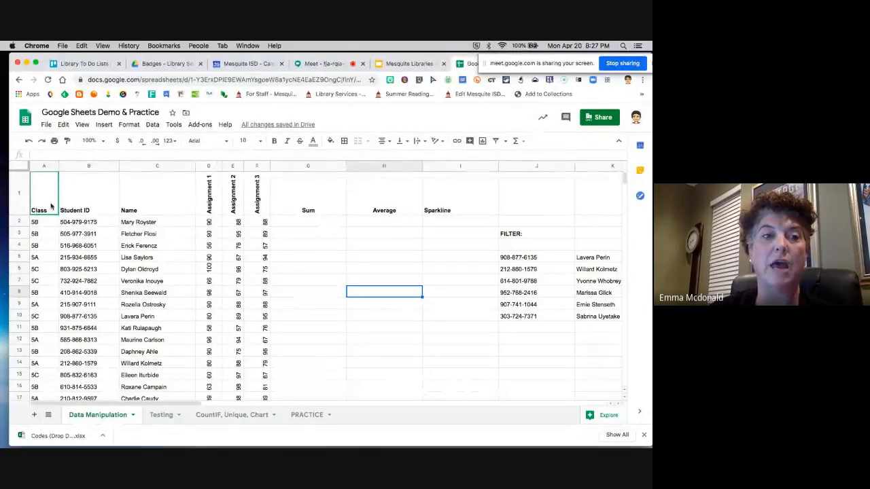
left_click(17, 196)
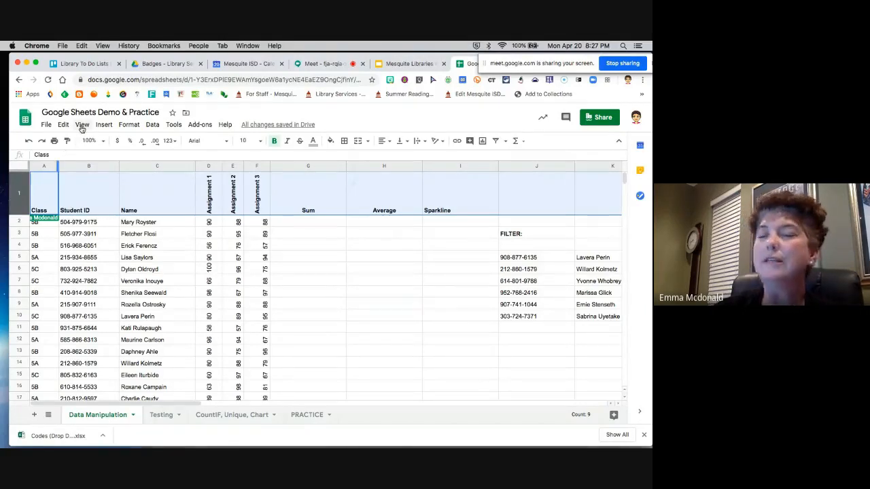
left_click(83, 126)
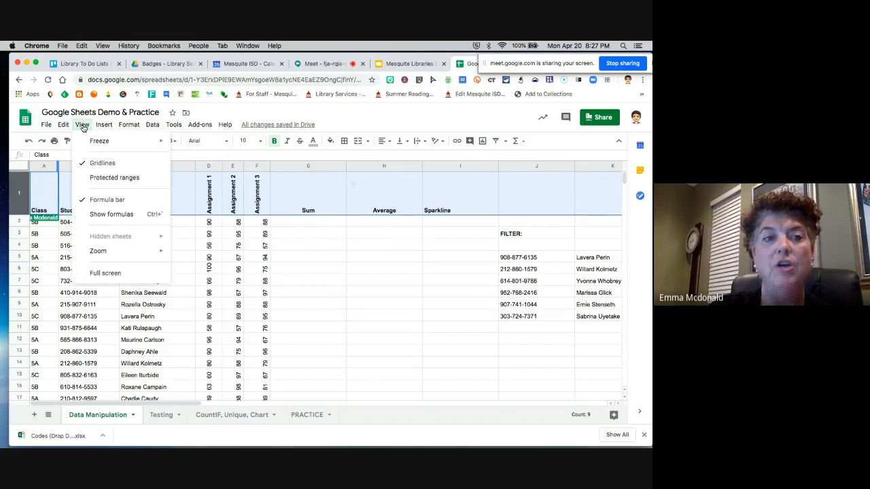
mouse_move(95, 144)
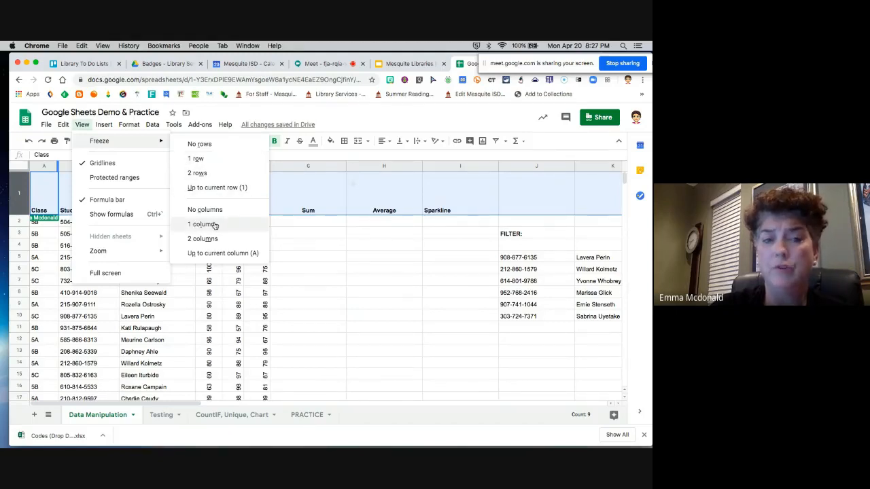
left_click(197, 159)
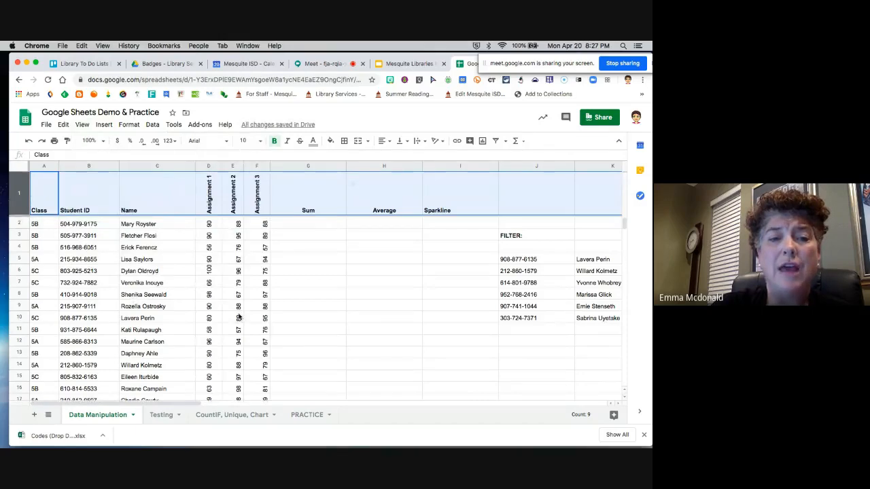
Scroll down and back up through the student rows to check the frozen header row, and review the available freeze options
scroll(238, 317, "down", 1)
scroll(238, 317, "down", 11)
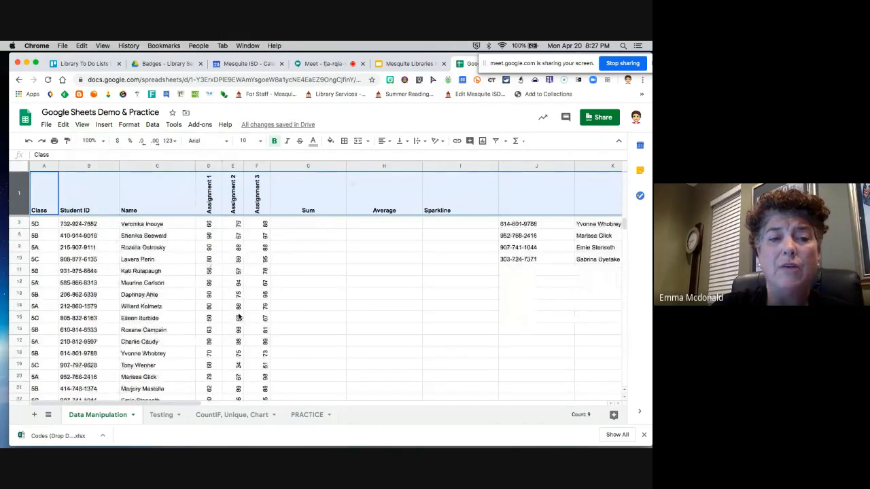
scroll(238, 318, "down", 6)
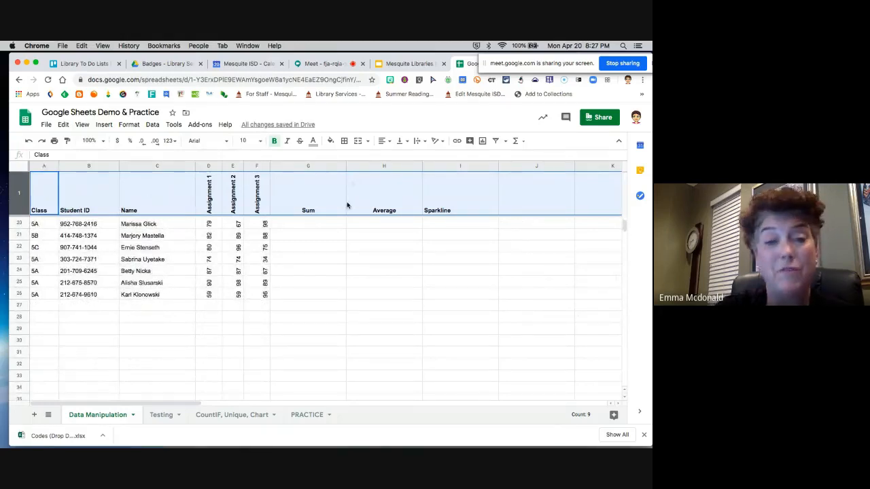
left_click(336, 237)
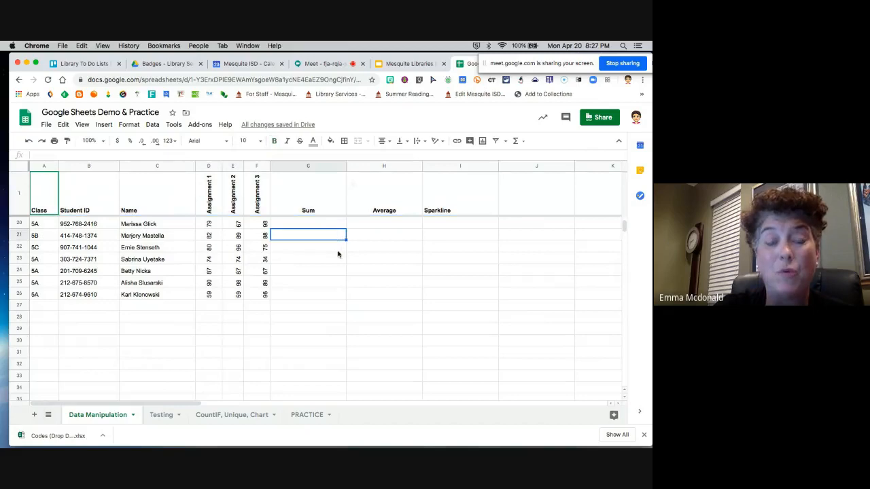
scroll(338, 254, "up", 6)
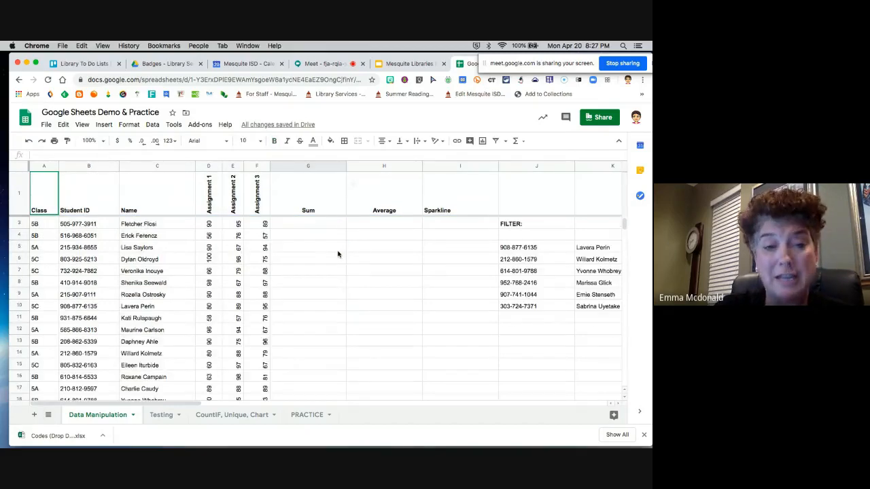
scroll(311, 293, "down", 6)
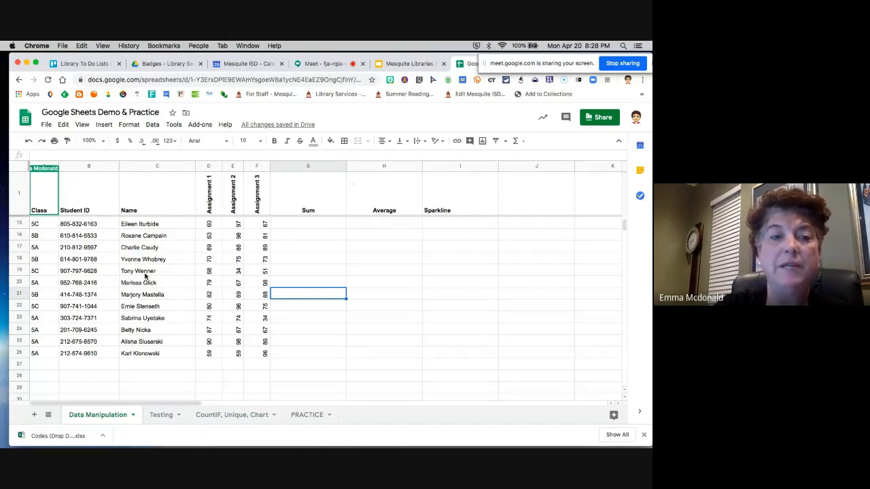
scroll(174, 303, "up", 5)
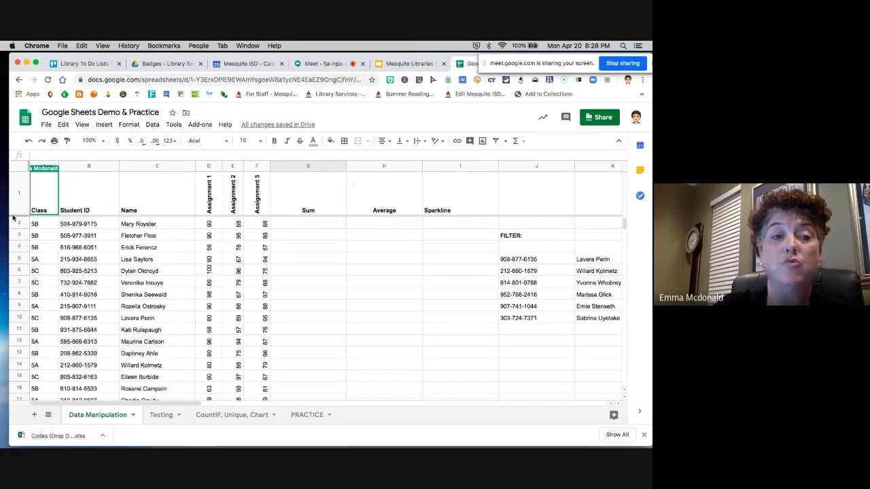
left_click(82, 125)
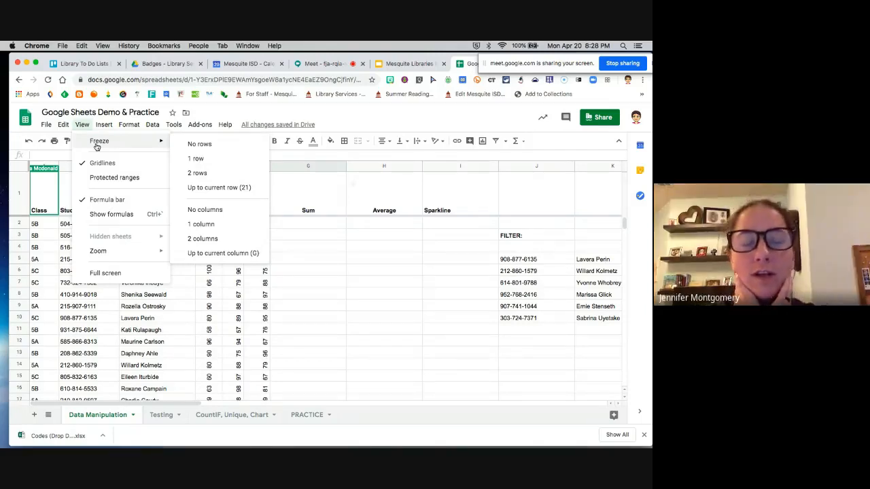
key("Escape")
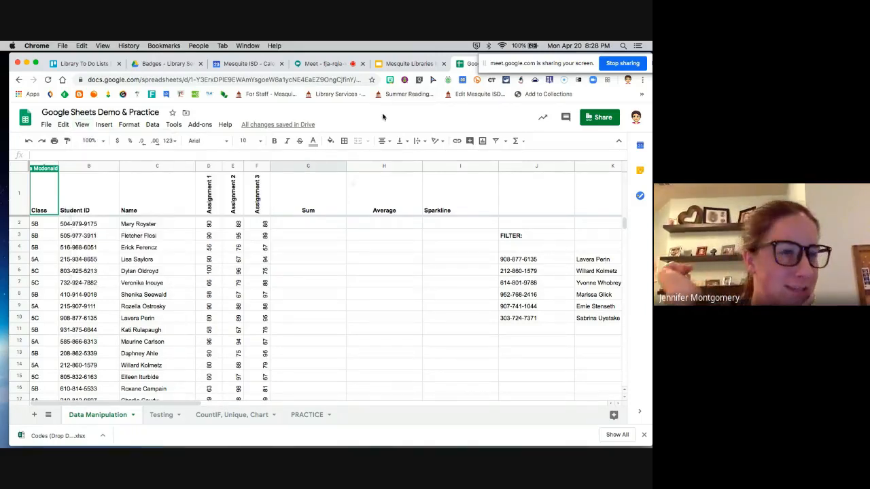
Freeze the Class column A using the freeze divider, and check it by scrolling the sheet sideways and back
left_click(17, 184)
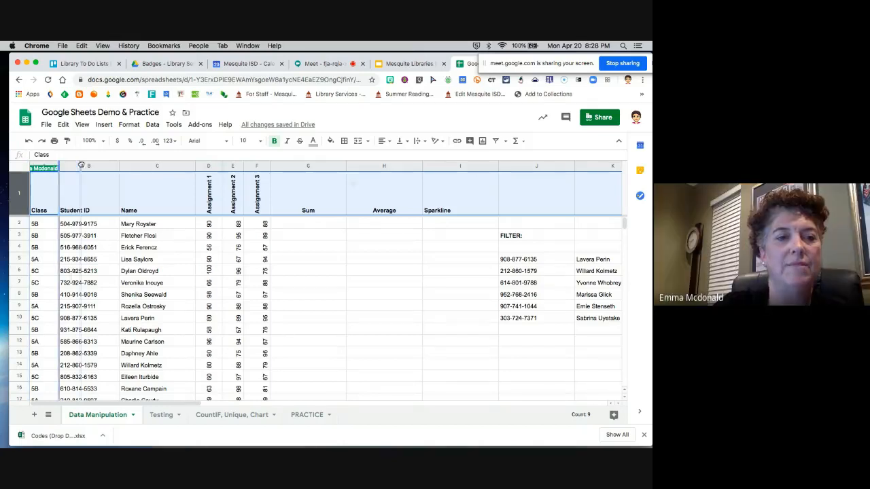
left_click_drag(61, 164, 63, 164)
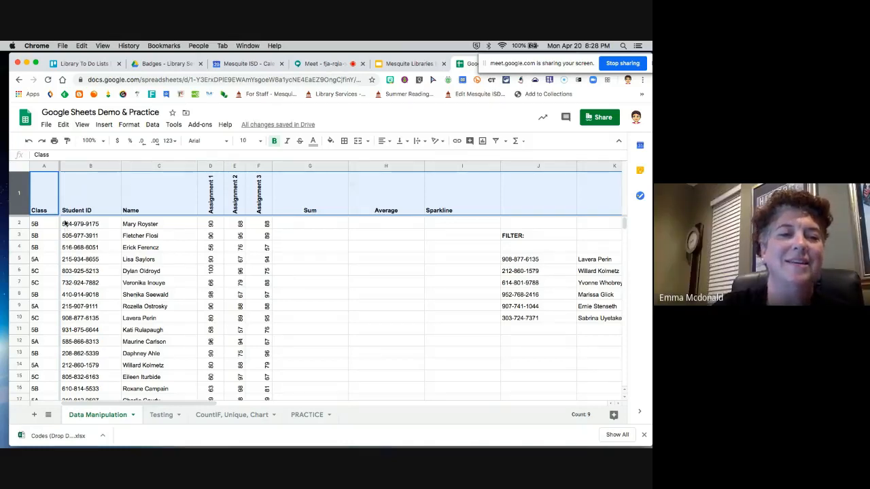
mouse_move(60, 166)
left_mouse_down()
mouse_move(273, 186)
mouse_move(243, 166)
mouse_move(61, 166)
left_mouse_up()
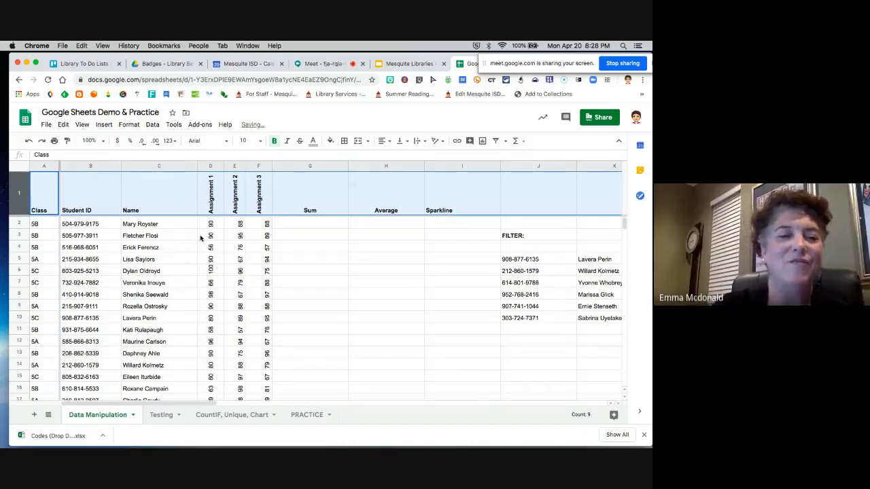
scroll(211, 244, "right", 4)
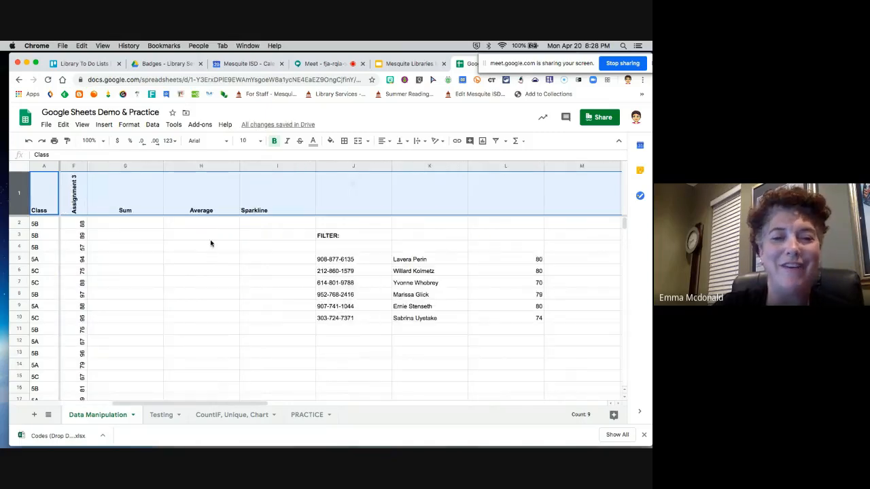
scroll(210, 244, "left", 4)
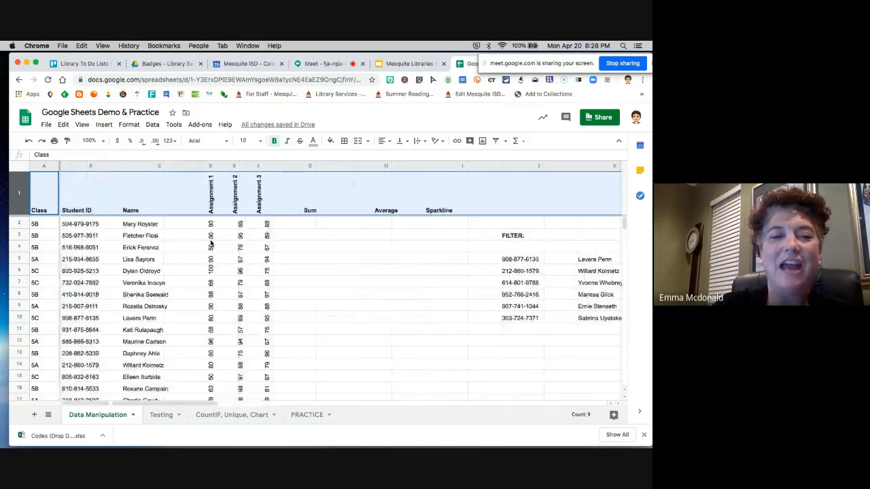
scroll(211, 244, "down", 1)
scroll(211, 243, "up", 1)
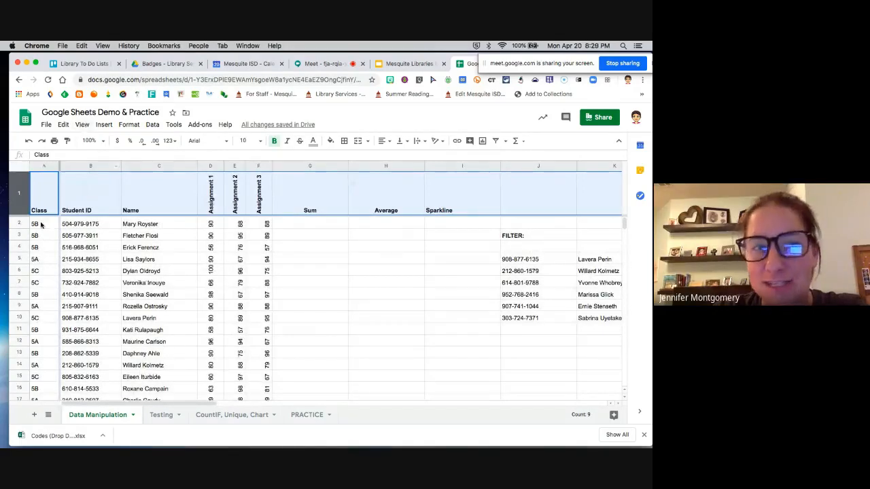
mouse_move(23, 216)
left_mouse_down()
mouse_move(21, 261)
mouse_move(19, 213)
left_mouse_up()
left_click_drag(19, 216, 20, 216)
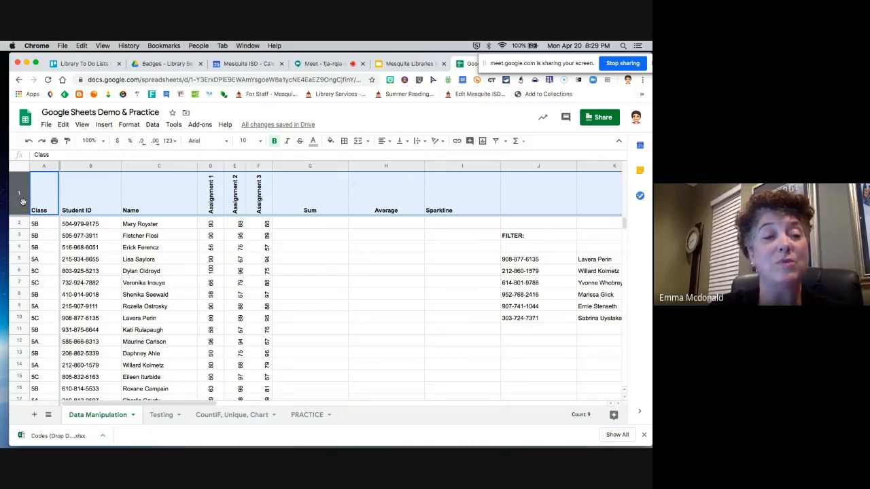
left_click(19, 294, "shift")
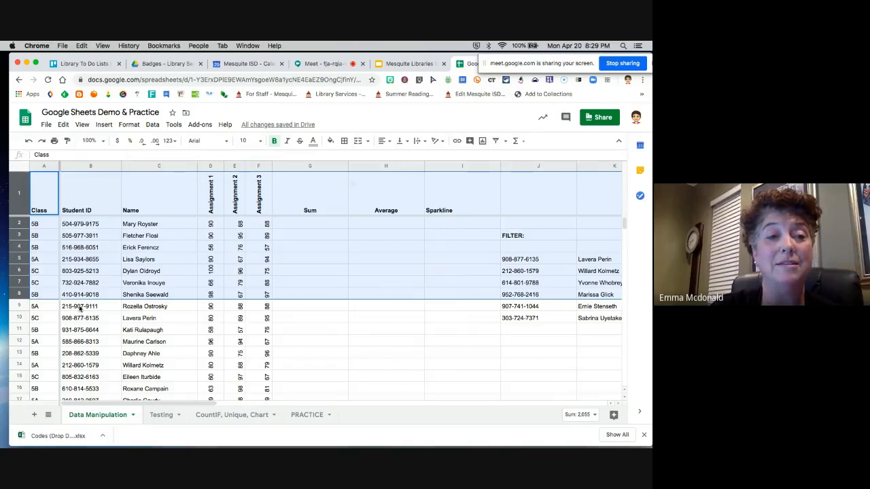
left_click(82, 125)
mouse_move(102, 142)
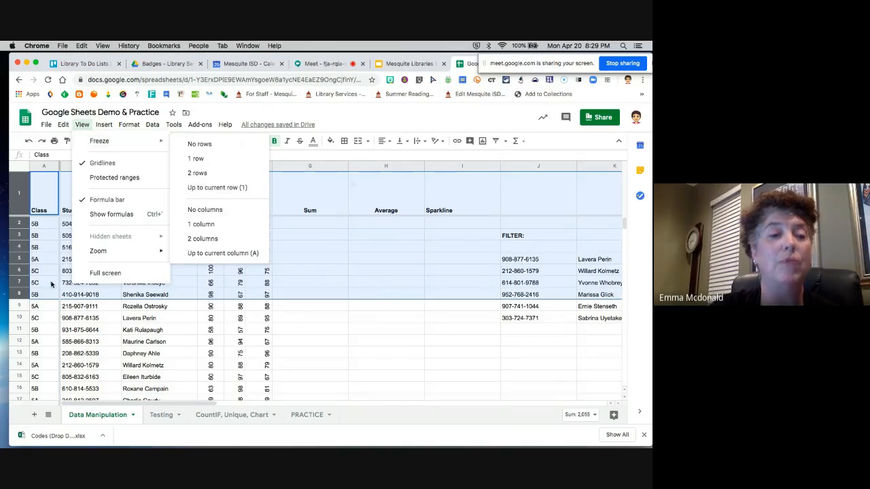
left_click(21, 294)
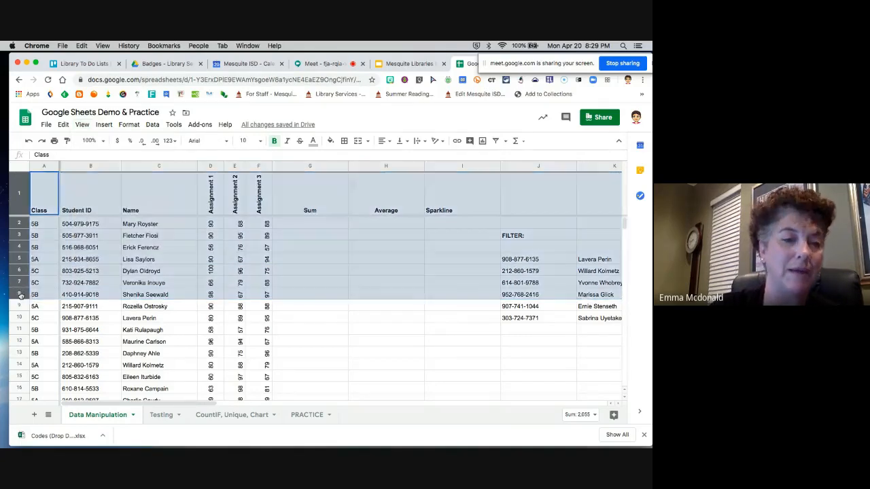
Freeze the sheet's rows up to the current row, row 8
left_click(20, 295)
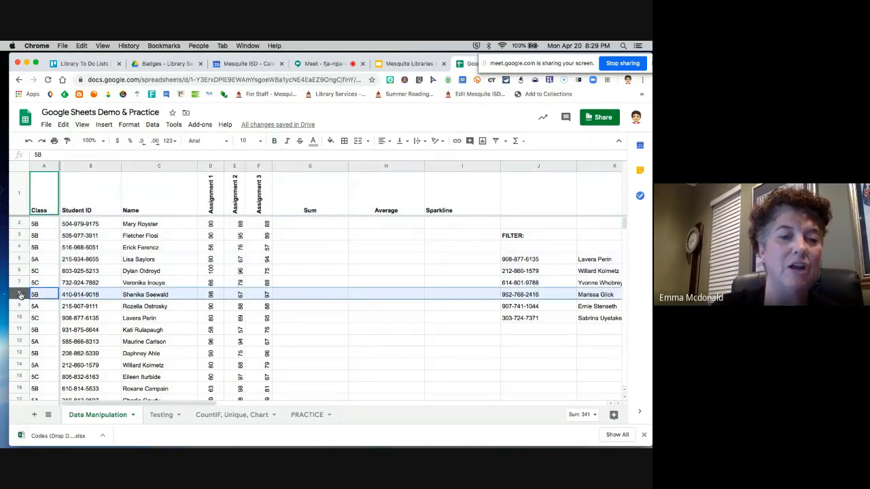
left_click(63, 126)
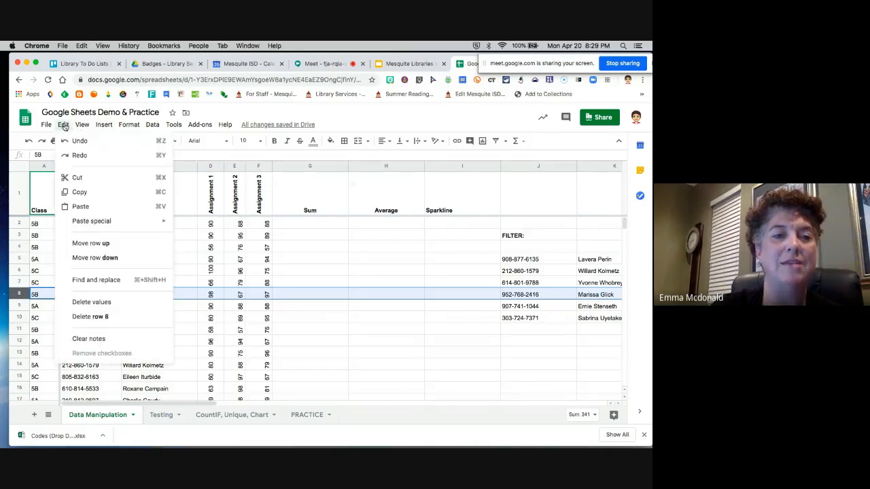
mouse_move(83, 126)
mouse_move(91, 140)
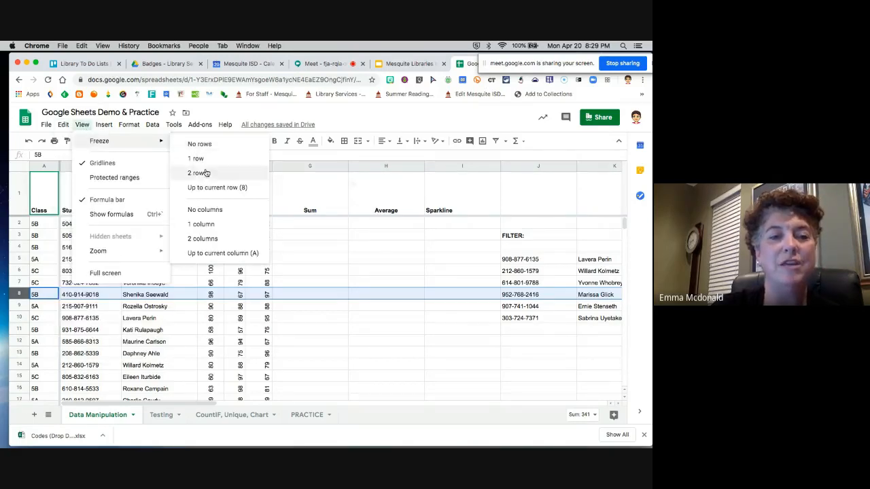
left_click(250, 190)
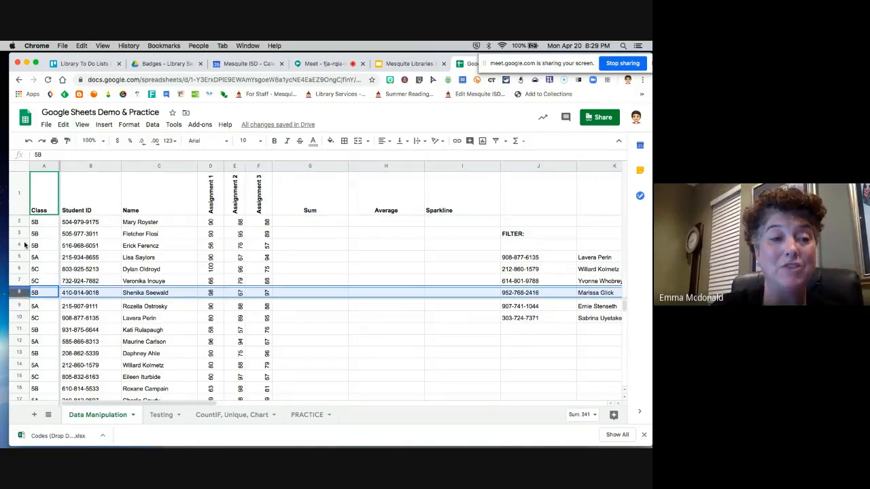
Collapse row 8 at the edge of the frozen rows and try to move row 2 below the frozen section
left_click_drag(21, 299, 20, 286)
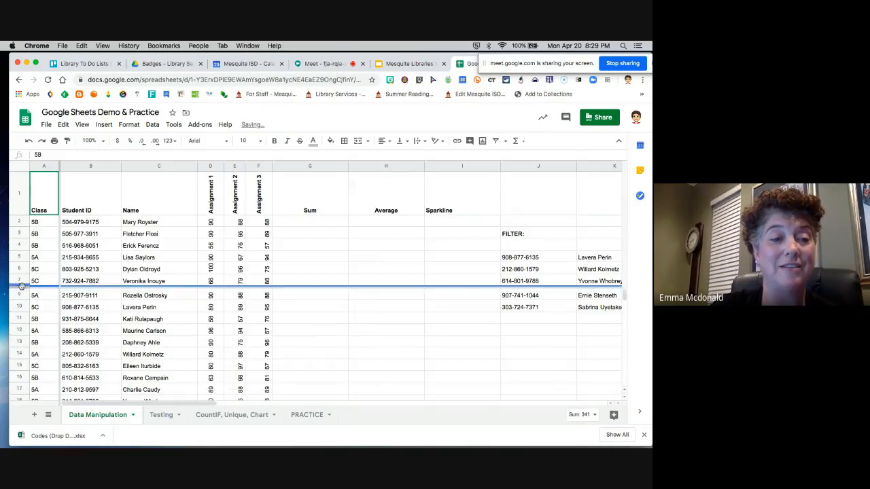
left_click(20, 223)
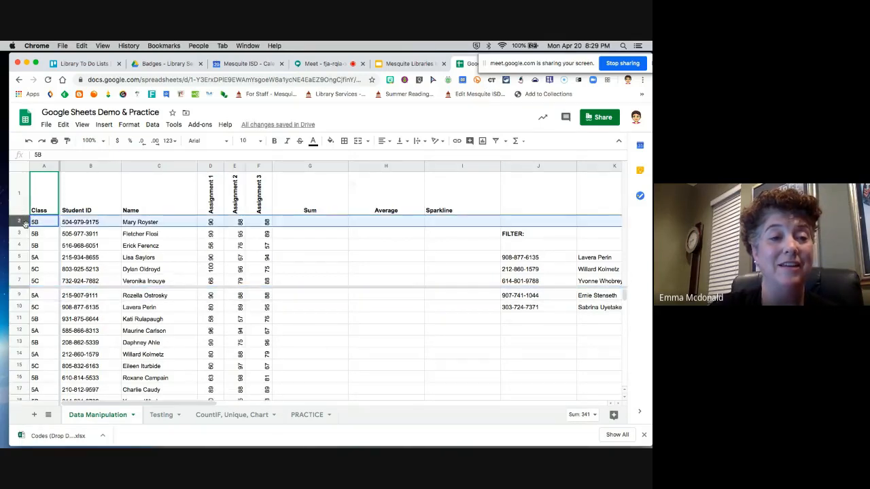
left_click_drag(21, 222, 306, 312)
left_click(447, 231)
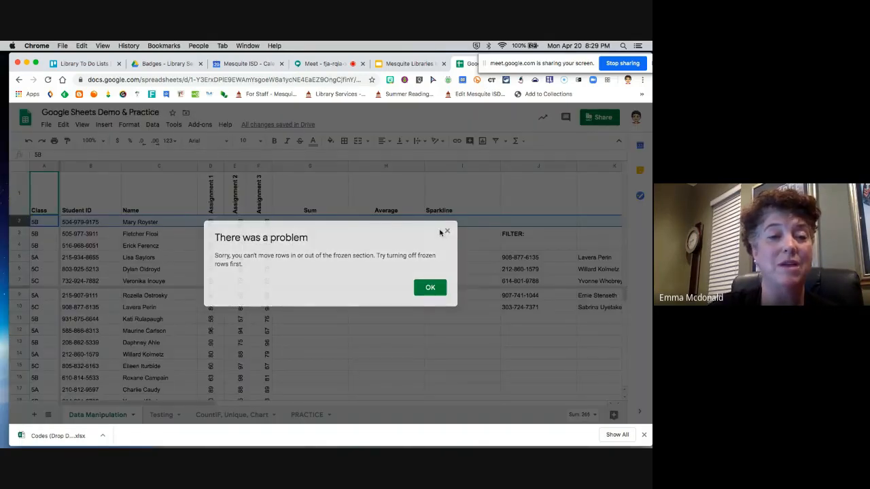
Extend the frozen rows through row 9 and reduce the height of row 7
left_click(23, 286)
left_click_drag(23, 288, 23, 295)
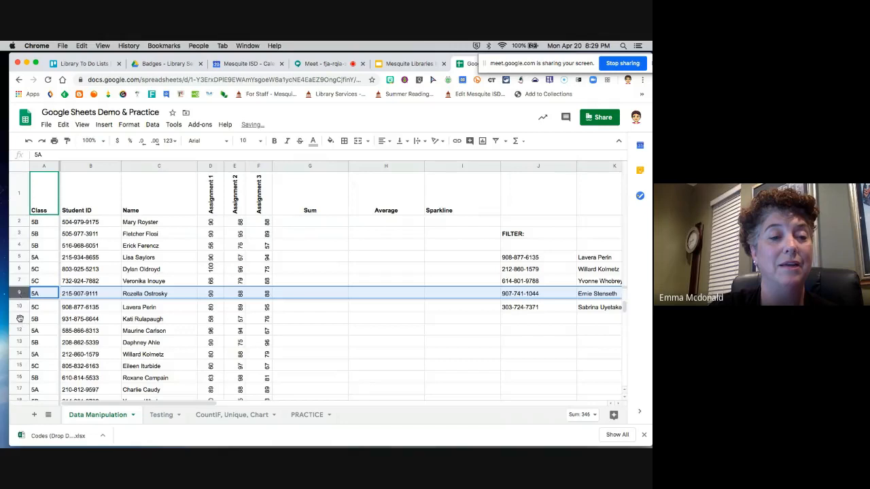
left_click(20, 319)
left_click_drag(20, 285, 21, 285)
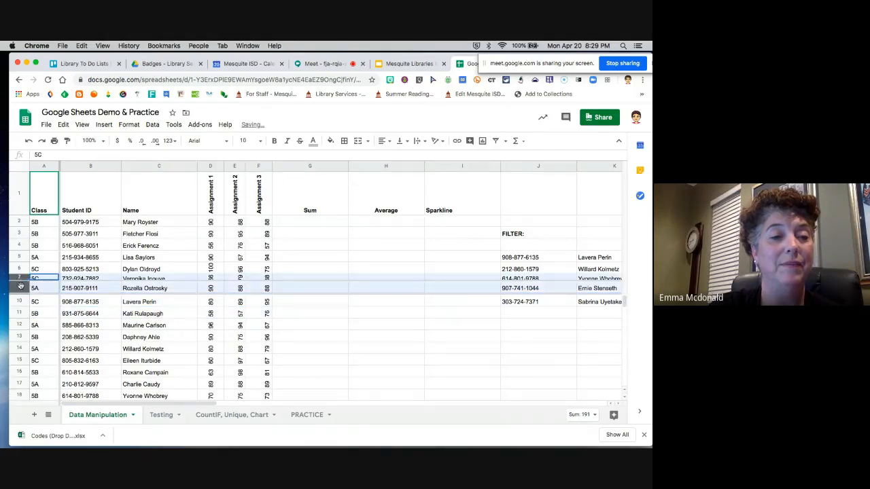
left_click(101, 258)
Undo the row height changes and the extended row freeze, back to only row 1 and column A frozen
left_click(28, 142)
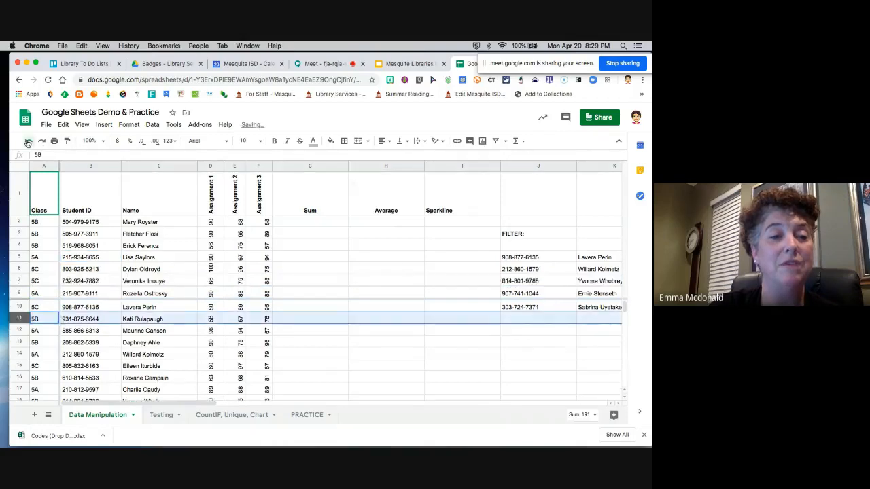
left_click(28, 142)
left_click(28, 142)
left_click(28, 142)
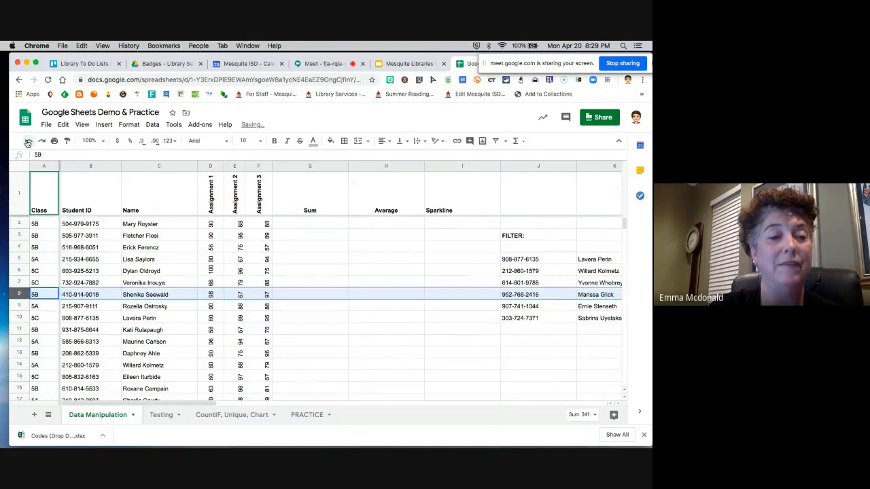
left_click(211, 249)
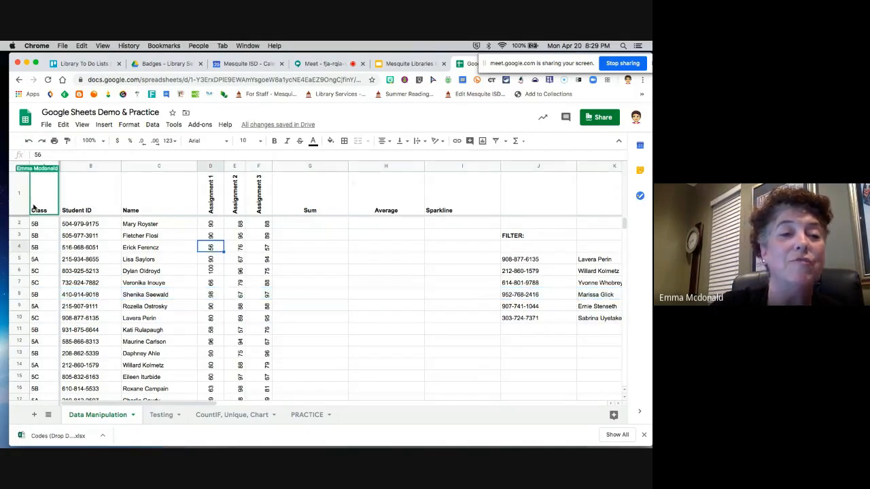
Examine how the frozen header row and Class column behave when viewing lower rows and farther columns of the sheet
scroll(184, 288, "down", 5)
scroll(184, 289, "up", 4)
scroll(185, 289, "right", 8)
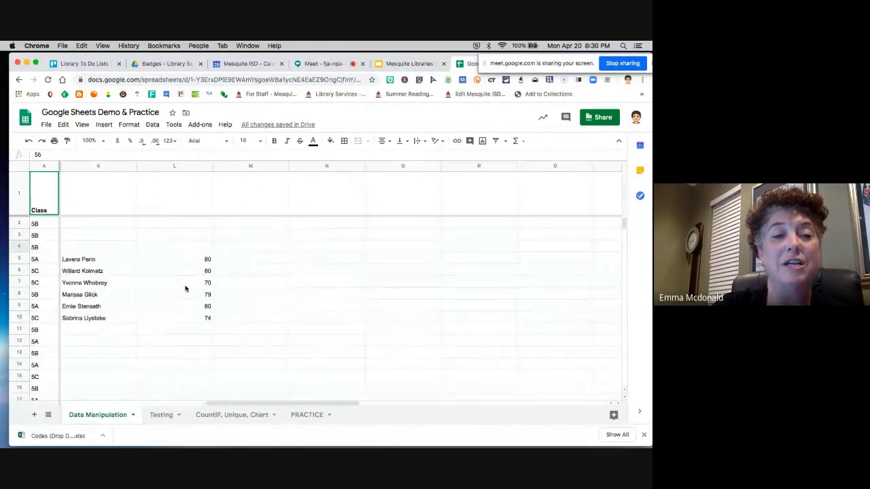
scroll(185, 289, "left", 8)
scroll(185, 289, "up", 2)
scroll(185, 289, "down", 3)
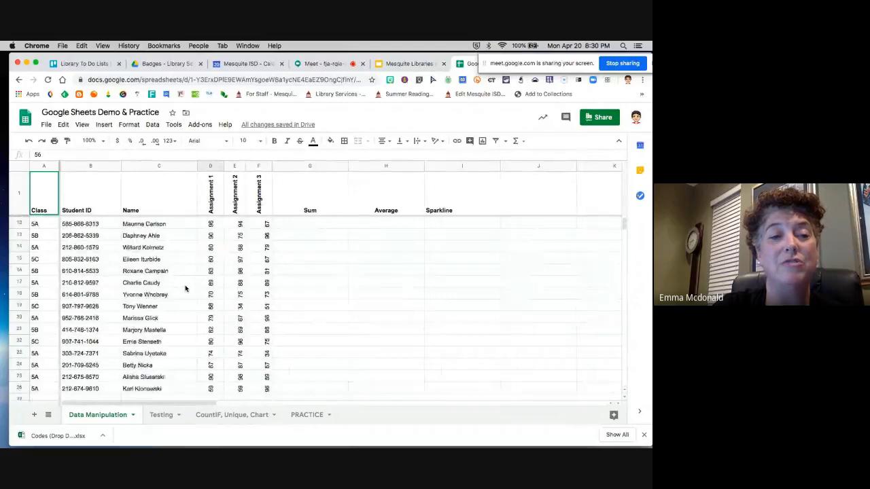
scroll(185, 289, "up", 3)
scroll(185, 289, "right", 6)
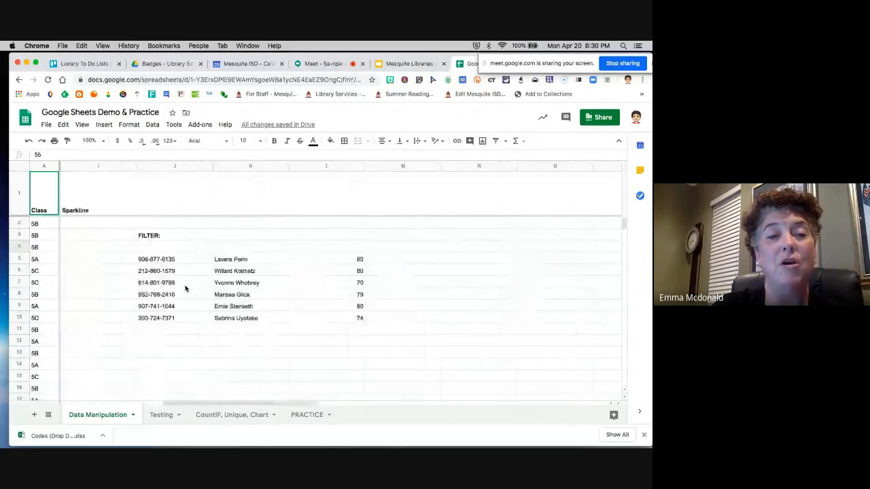
scroll(184, 289, "left", 6)
left_click(340, 275)
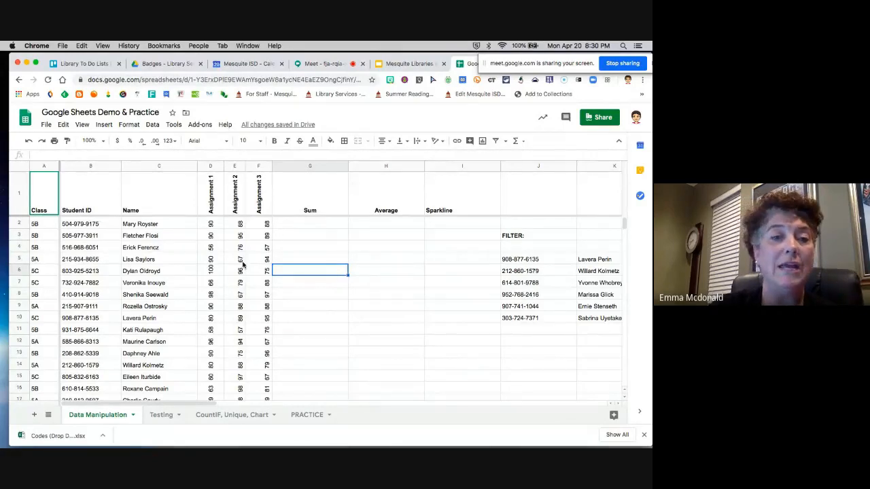
Move the Assignment 3 column in front of Assignment 1, and the Sparkline column in front of Assignment 3
left_click(258, 166)
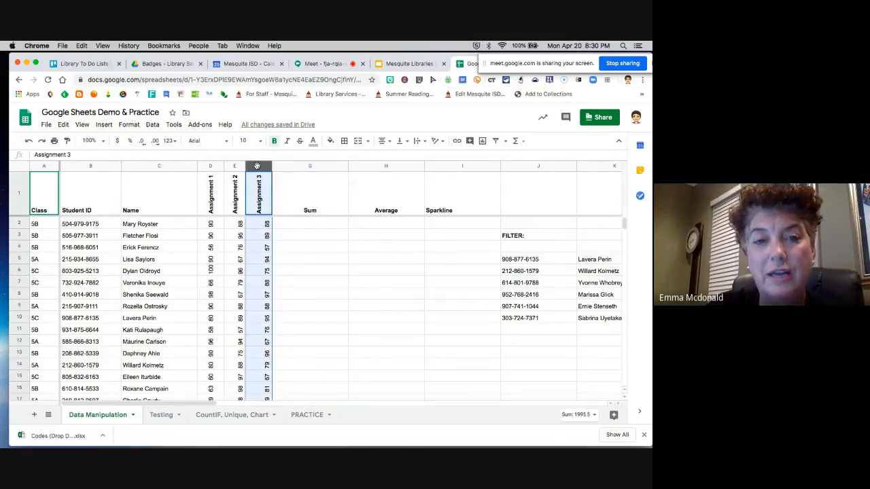
left_click_drag(257, 166, 257, 167)
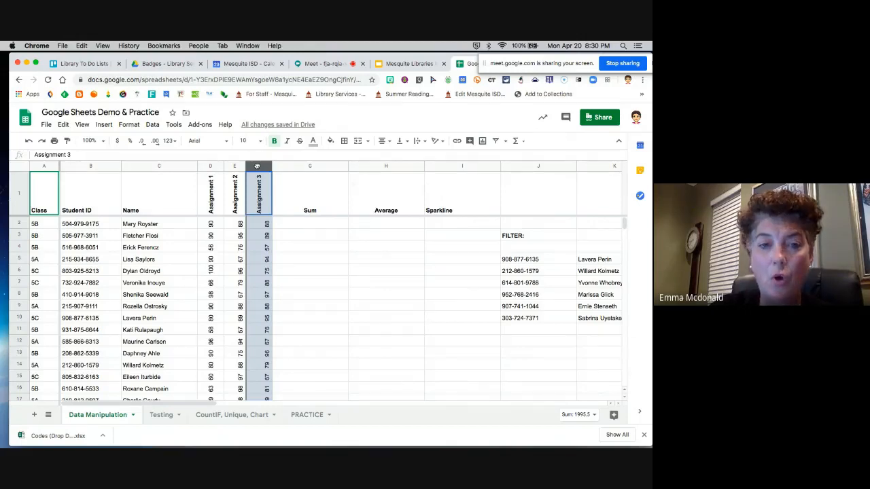
left_click_drag(257, 166, 205, 166)
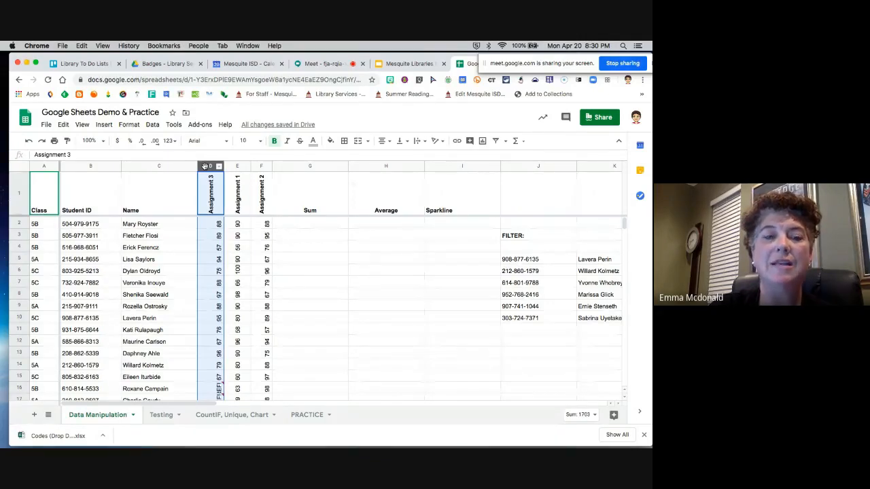
left_click(452, 166)
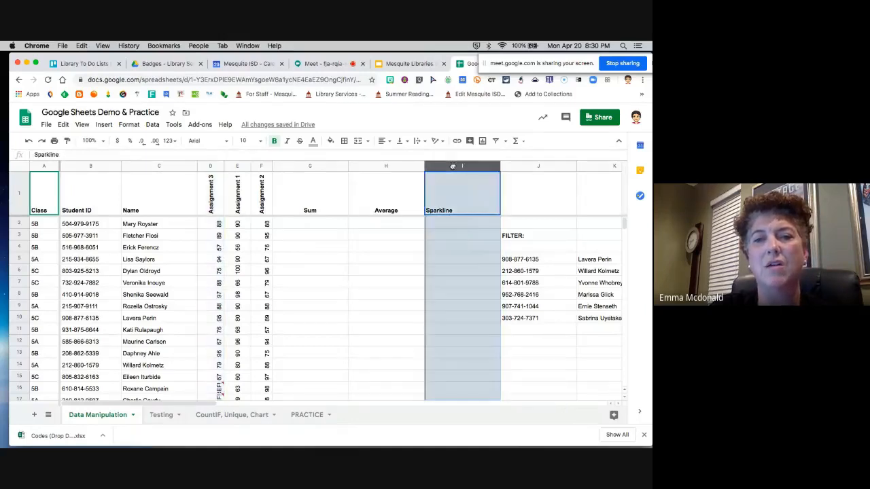
left_click_drag(452, 167, 219, 169)
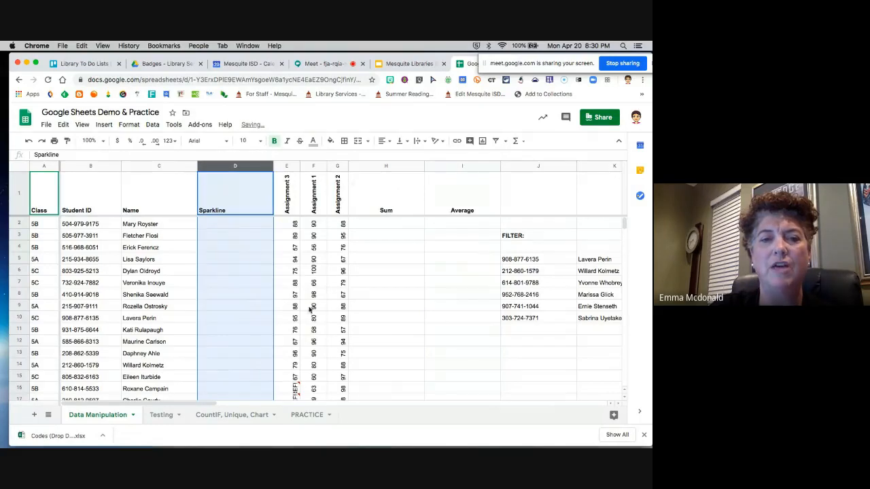
Move the Sparkline column back after Average and the Assignment 3 column back after Assignment 2
left_click_drag(229, 168, 436, 216)
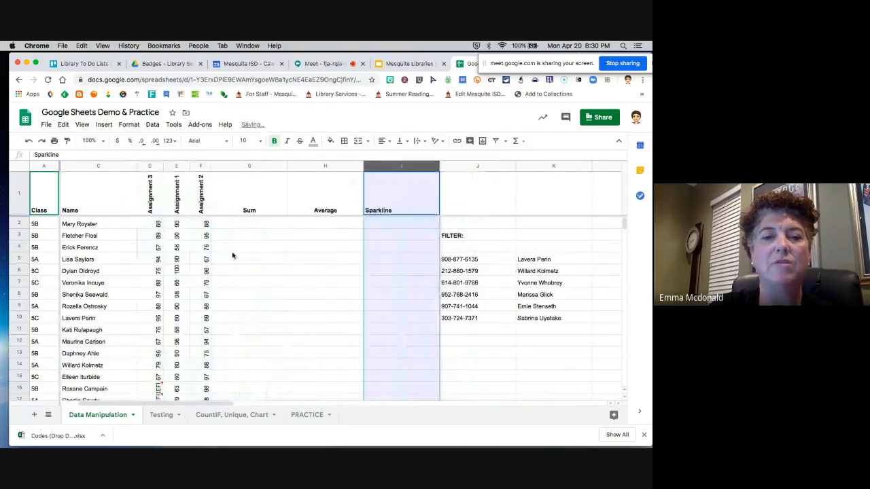
left_click(149, 167)
left_click_drag(149, 167, 205, 169)
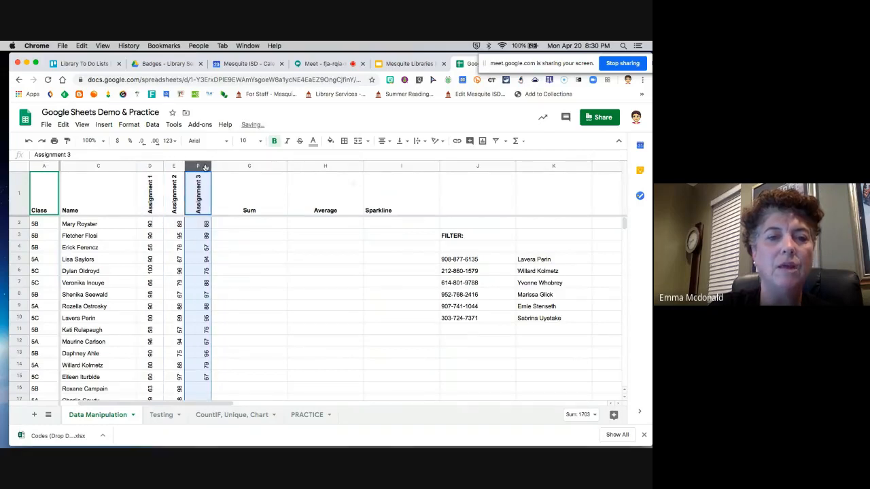
Move row 3 of the student list down one place, below row 4
left_click(19, 236)
mouse_move(19, 237)
left_mouse_down()
mouse_move(19, 257)
mouse_move(20, 235)
mouse_move(22, 247)
left_mouse_up()
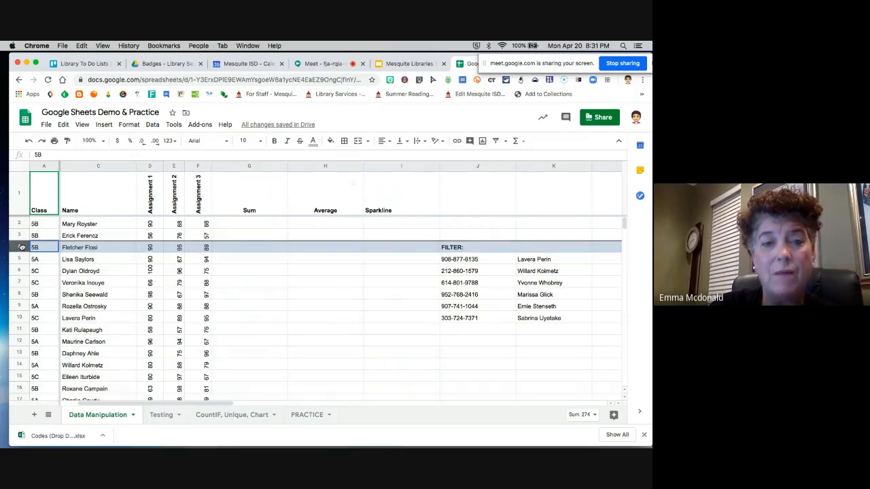
left_click_drag(22, 247, 21, 235)
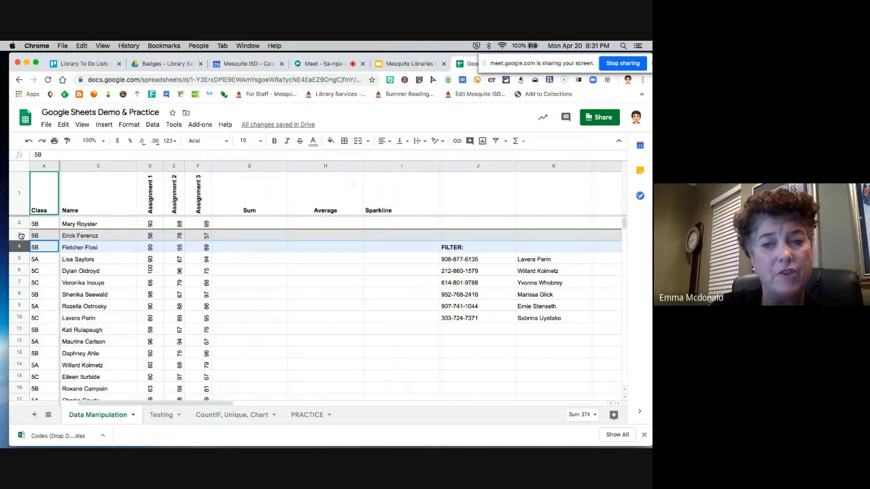
Move row 4 of the student list down to row 8 and undo that move
left_click_drag(21, 235, 19, 294)
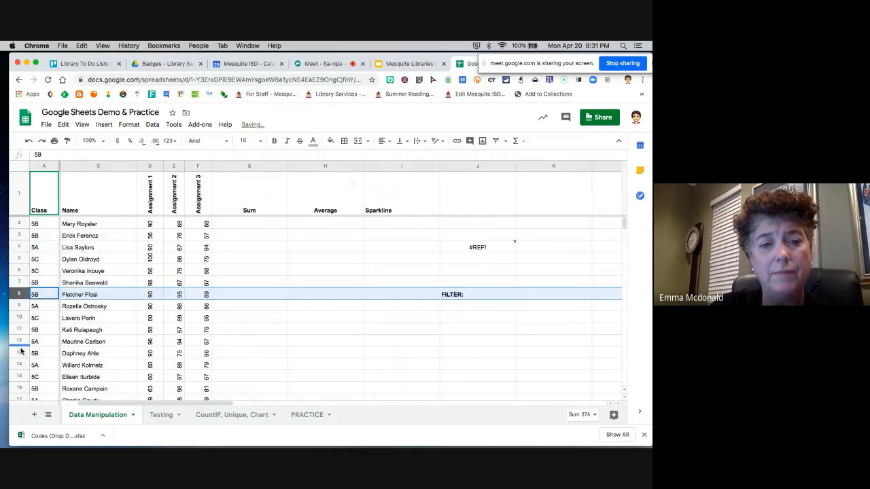
left_click_drag(20, 294, 20, 293)
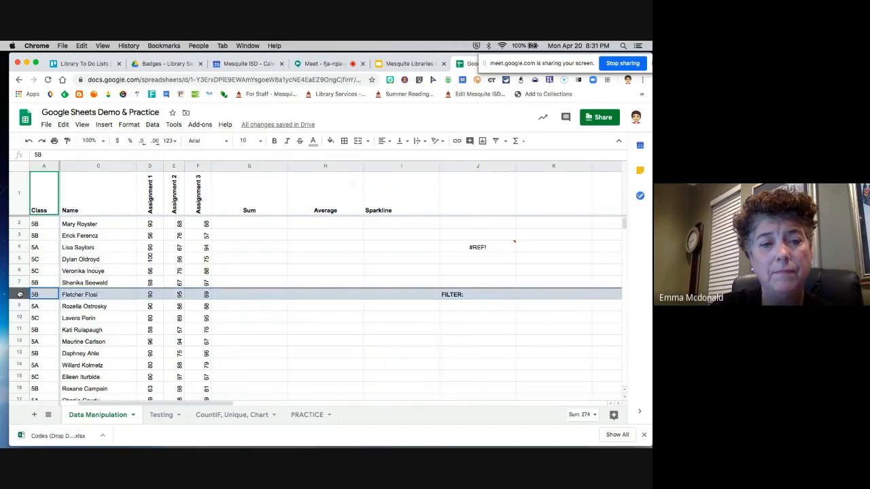
left_click(29, 141)
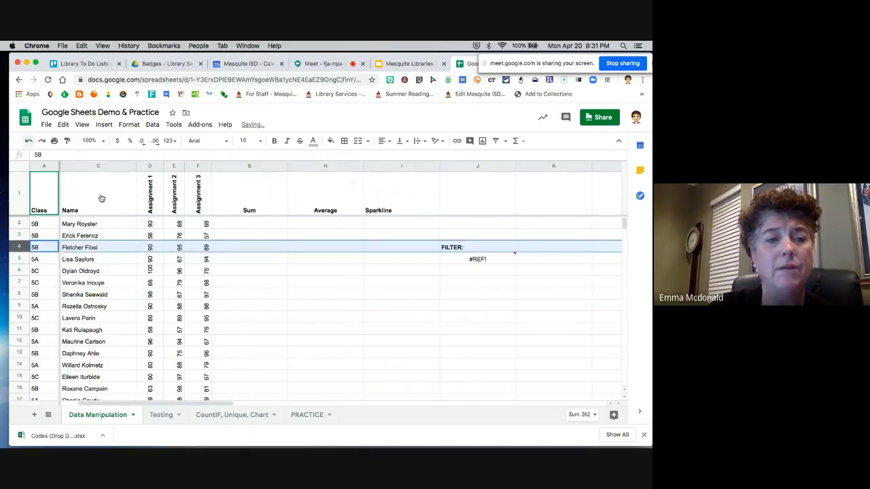
left_click(236, 318)
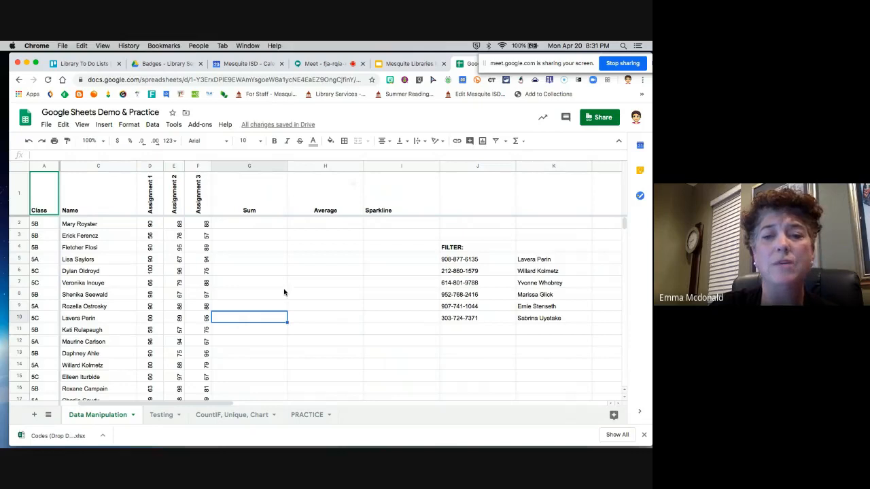
key("super+z")
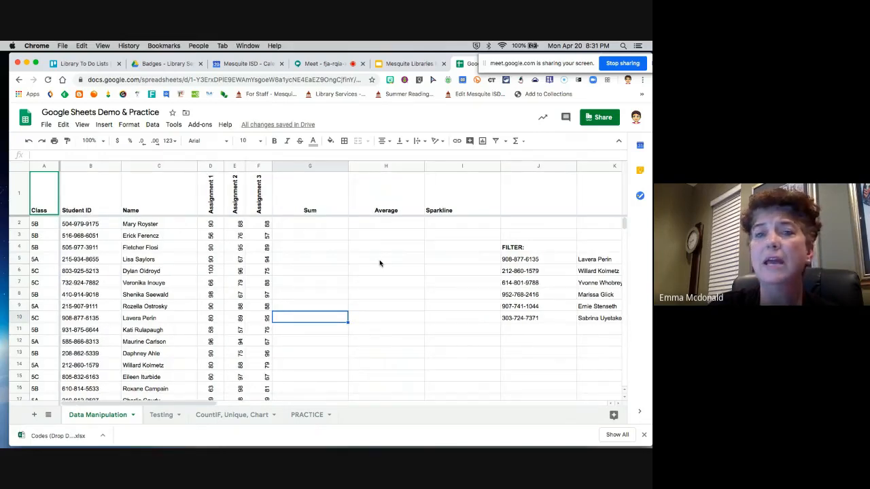
Review the commands available for the Sum column, including inserting, deleting, hiding, sorting and data validation
right_click(309, 168)
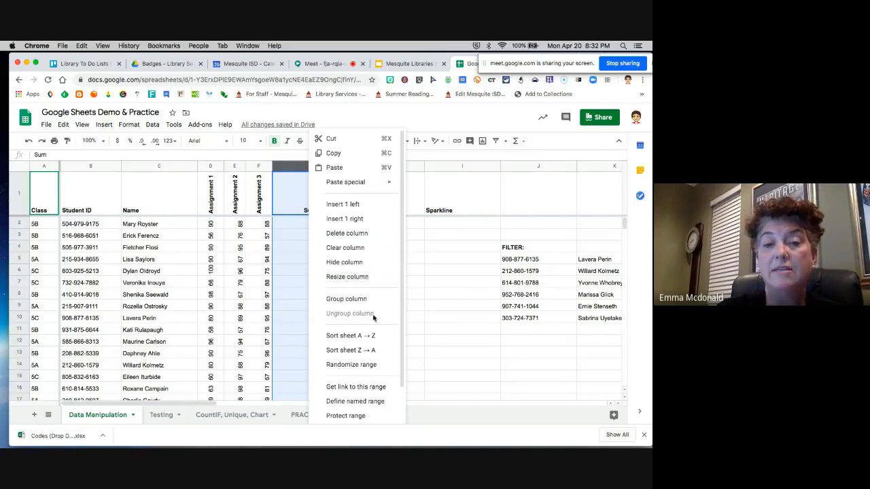
scroll(375, 334, "down", 2)
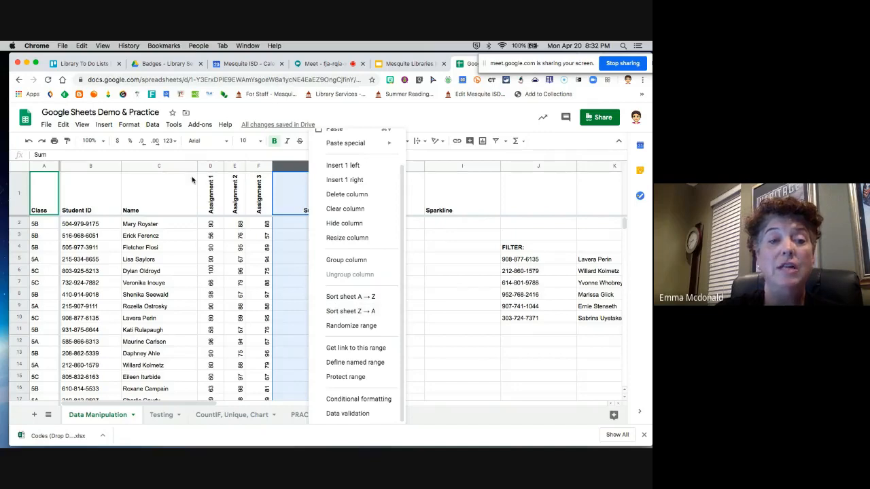
left_click(171, 168)
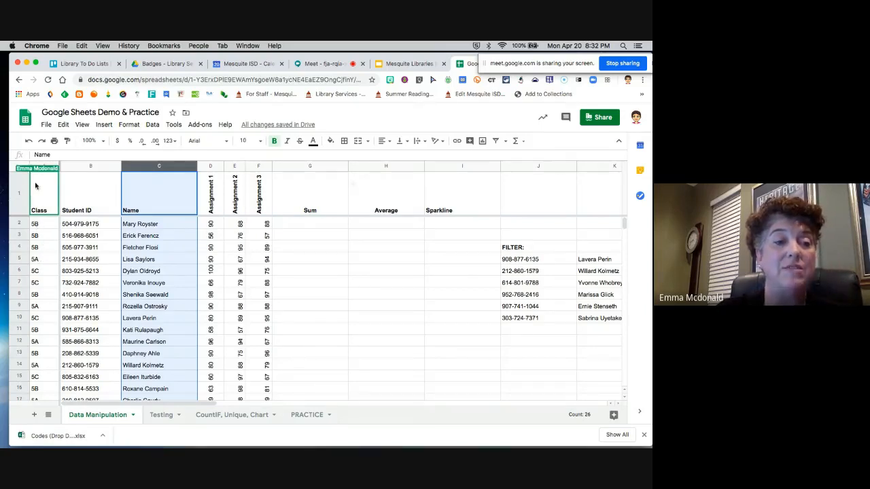
Sort the whole sheet A to Z by the Class column
left_click(41, 163)
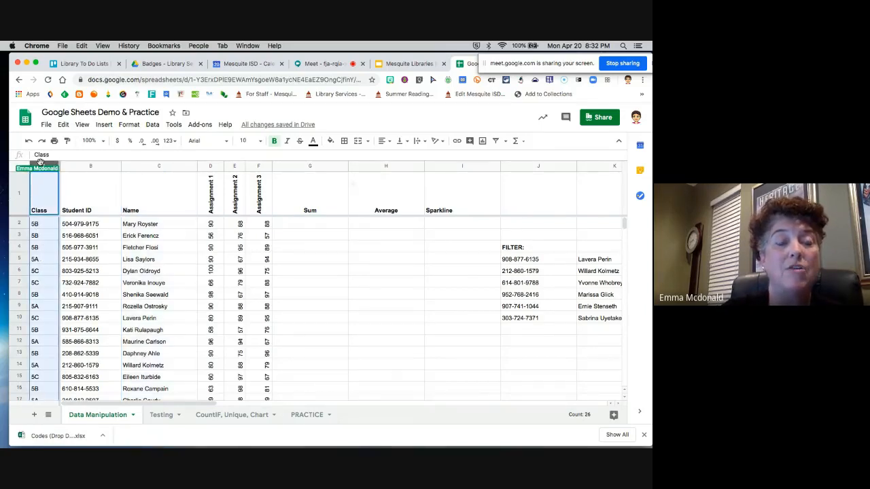
right_click(41, 163)
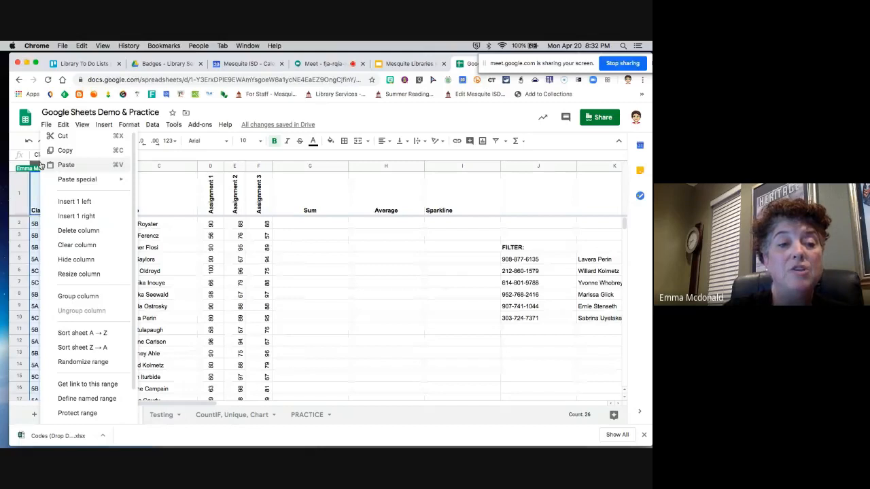
left_click(85, 333)
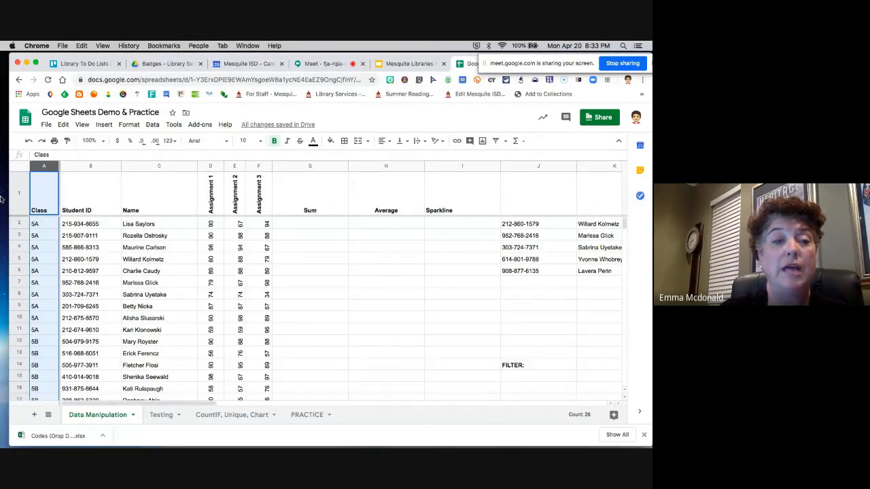
Create a filter covering the entire Data Manipulation sheet
left_click(18, 167)
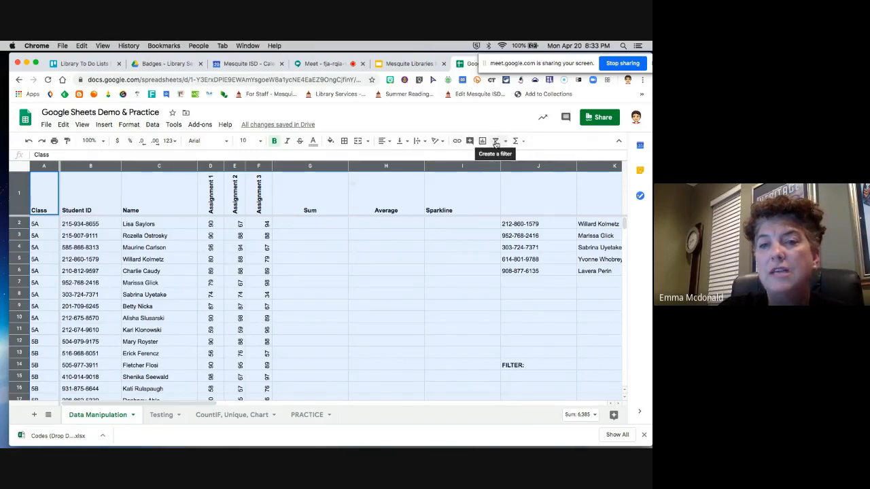
left_click(499, 144)
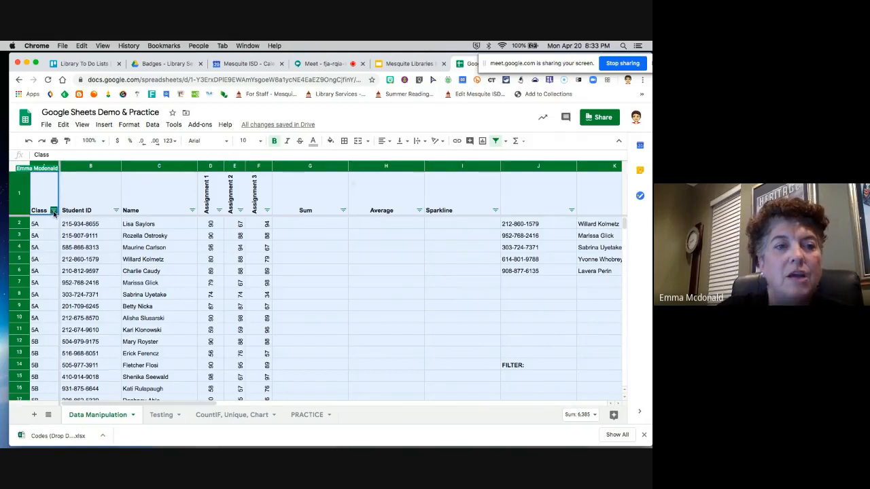
Filter the Class column by values so that only class 5C is shown
left_click(54, 210)
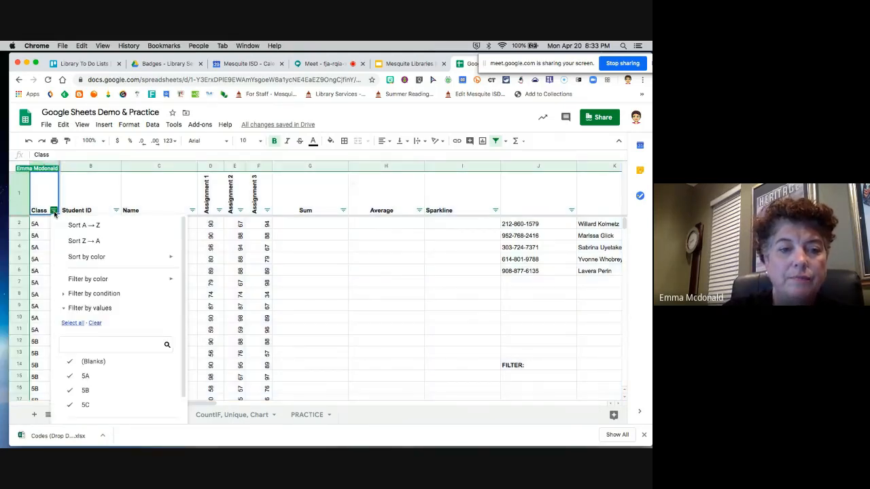
scroll(105, 306, "down", 1)
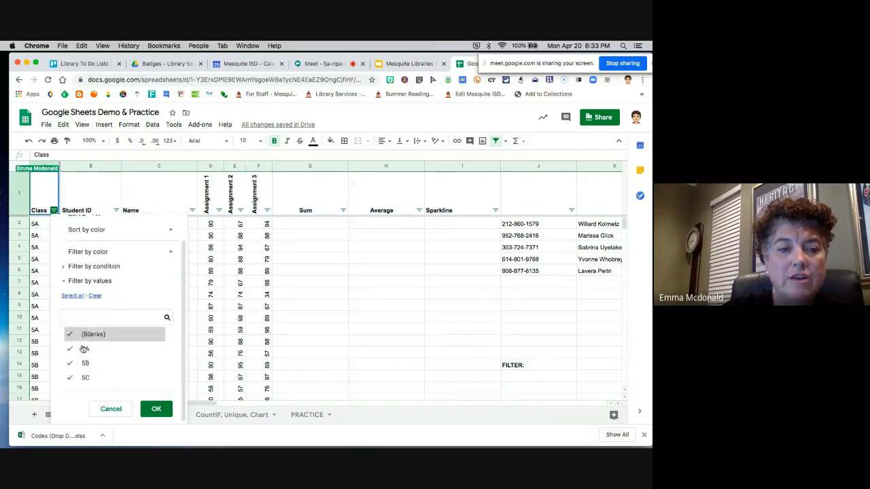
left_click(96, 297)
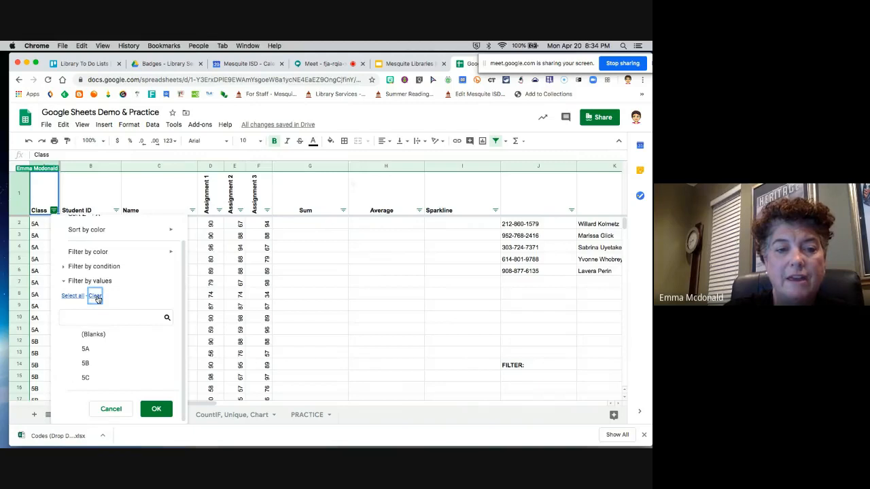
left_click(83, 379)
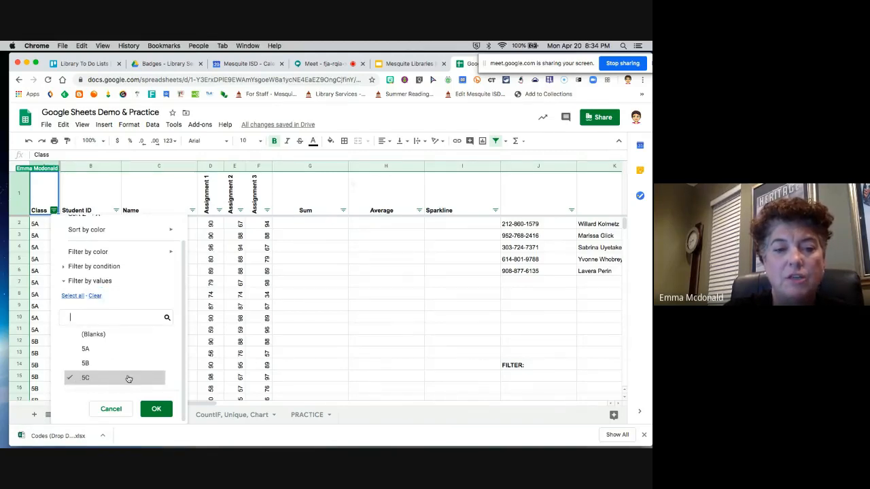
left_click(156, 410)
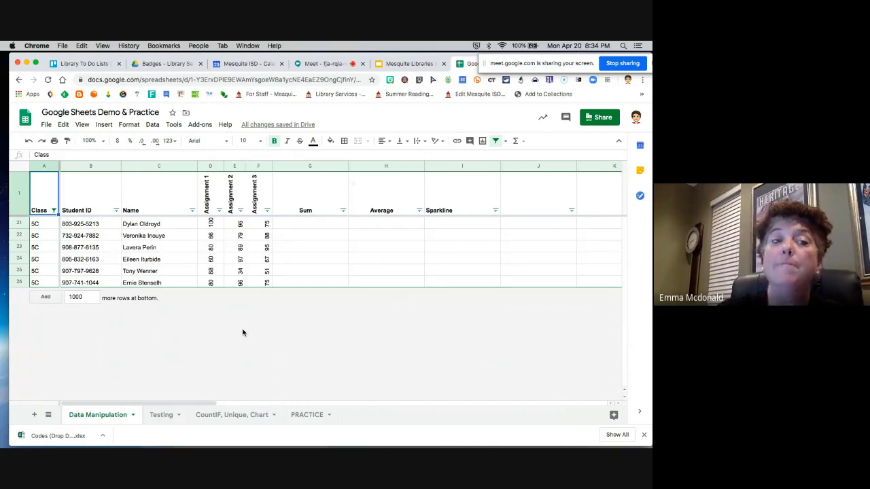
left_click(53, 210)
left_click(73, 323)
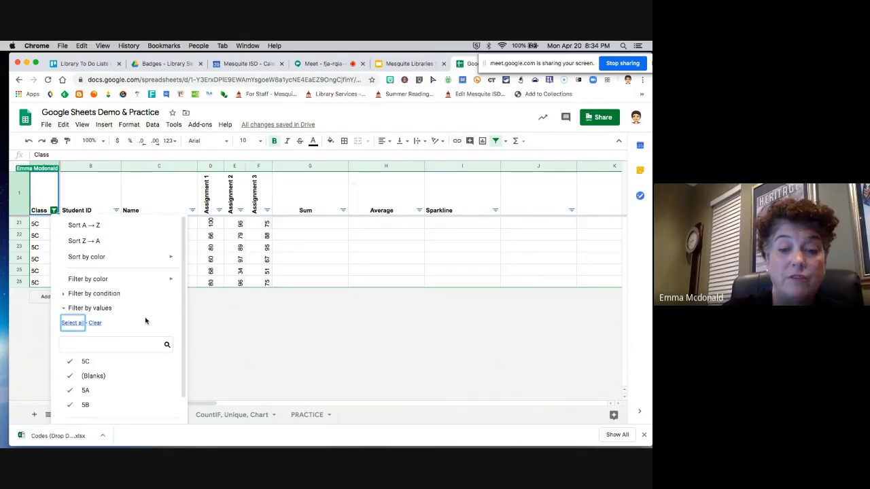
left_click(242, 336)
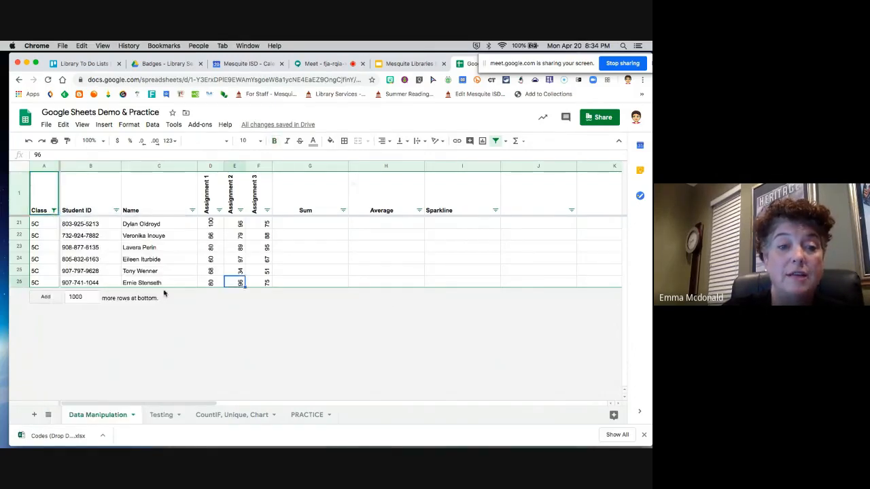
Reselect all values in the Class column's filter and apply it to show every class
left_click(53, 210)
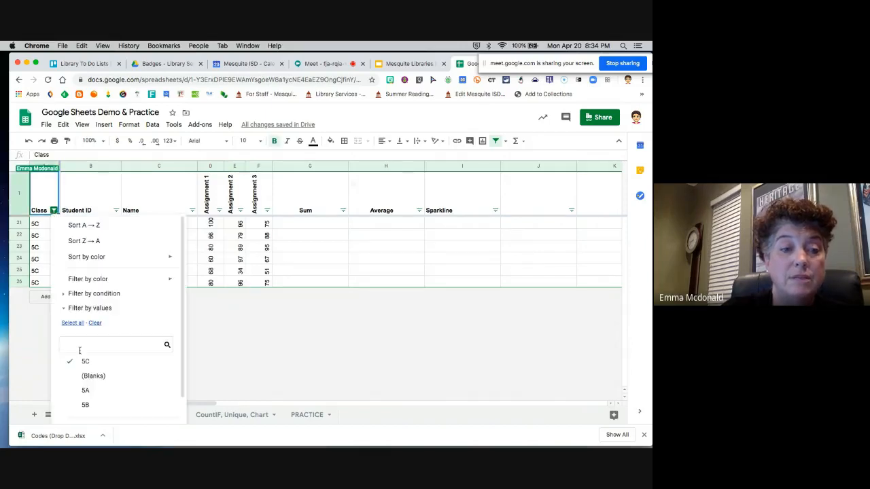
left_click(74, 324)
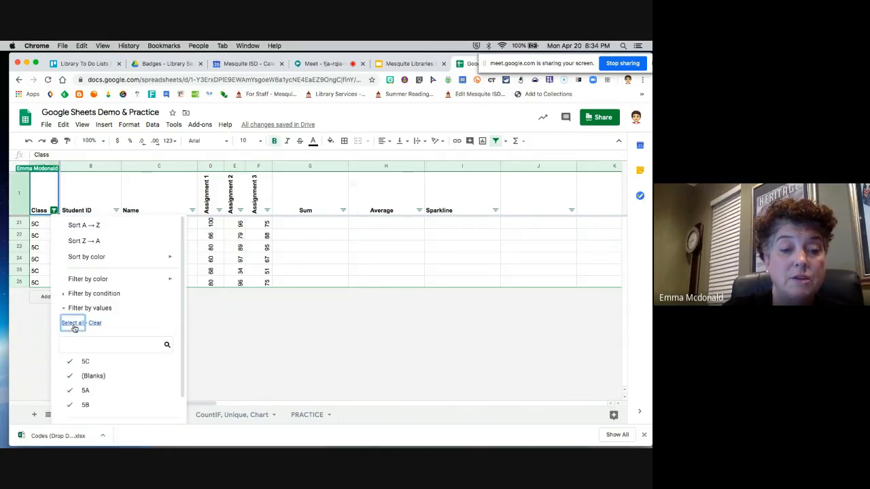
scroll(102, 379, "down", 2)
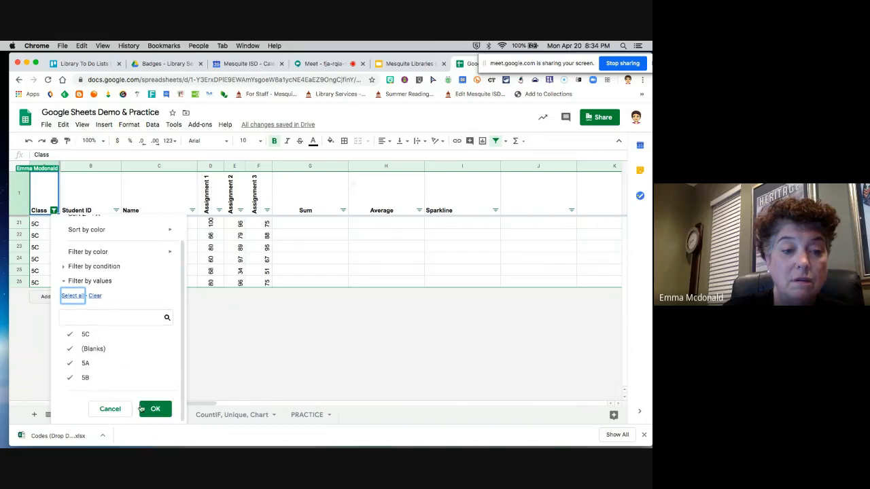
left_click(156, 410)
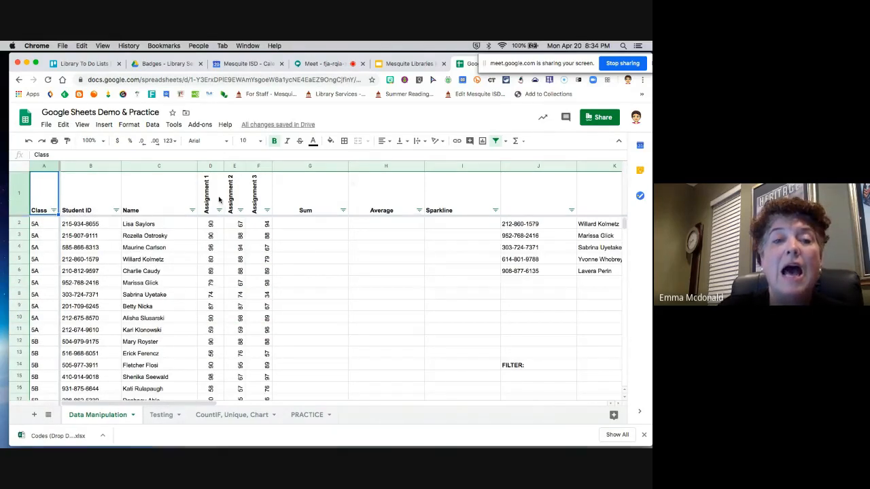
Filter the Assignment 3 column by values to show only 34, 51, 57 and 67
left_click(259, 166)
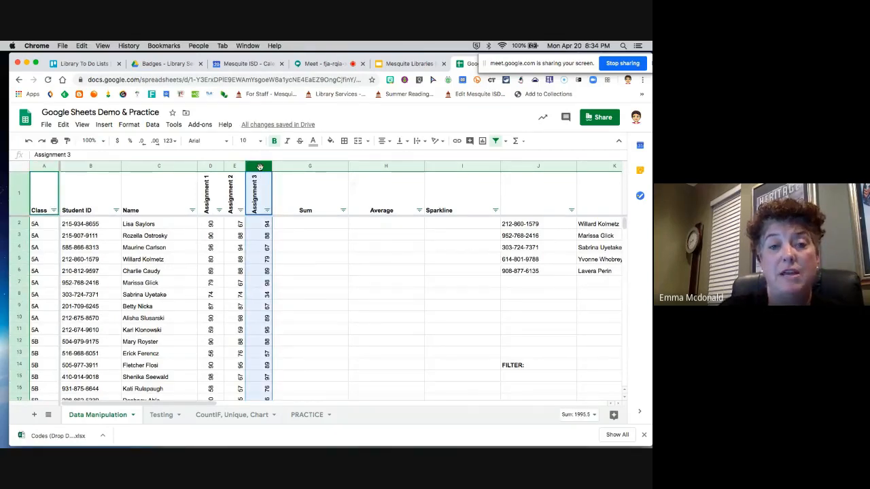
left_click(267, 211)
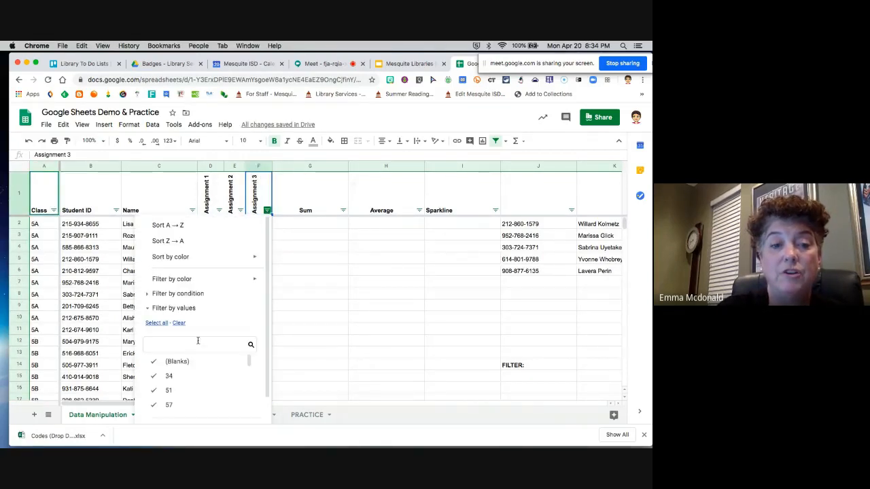
left_click(179, 323)
scroll(208, 379, "down", 1)
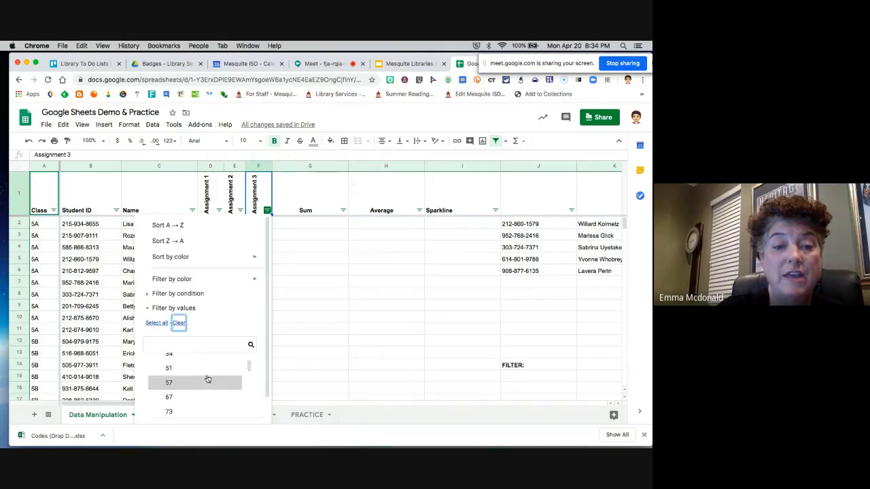
left_click(163, 355)
left_click(163, 368)
left_click(162, 387)
left_click(161, 399)
scroll(200, 389, "down", 2)
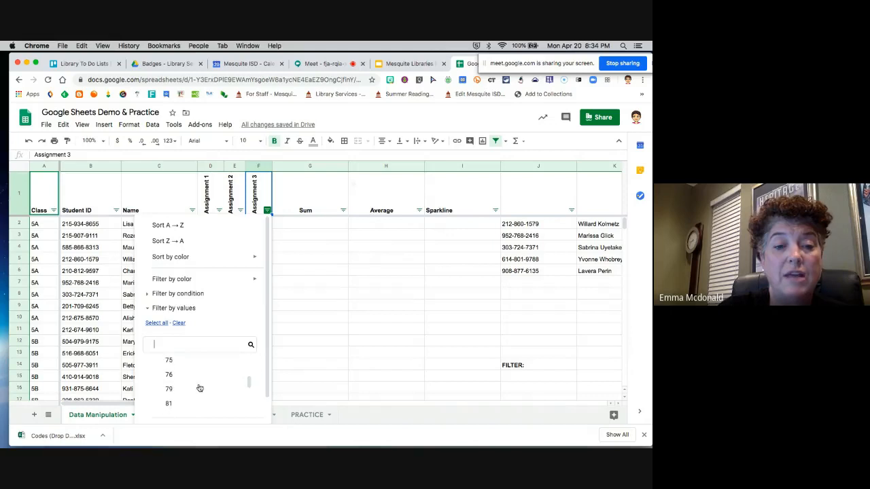
scroll(183, 404, "down", 3)
scroll(180, 403, "down", 3)
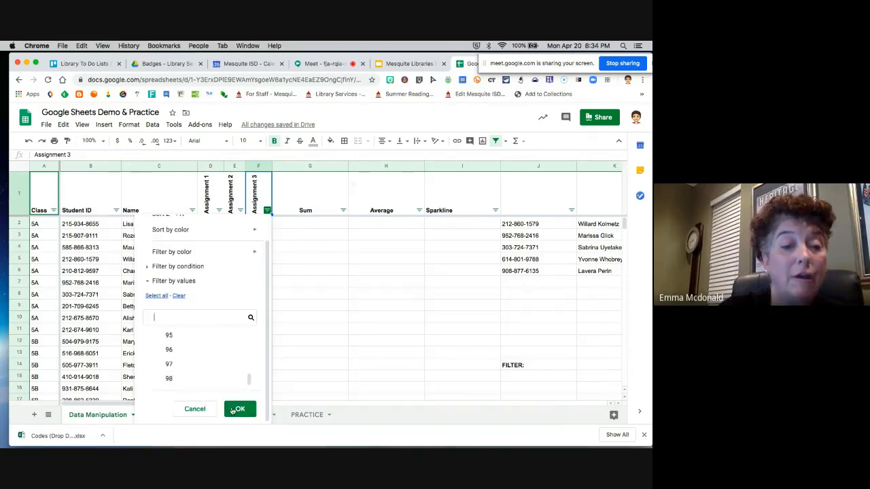
left_click(239, 410)
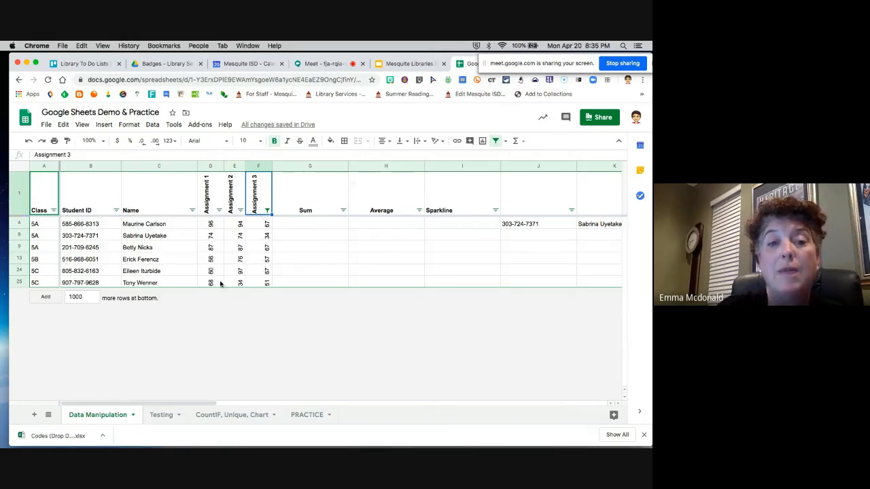
Clear every selected value from the Assignment 3 filter and apply it
left_click(268, 210)
left_click(178, 323)
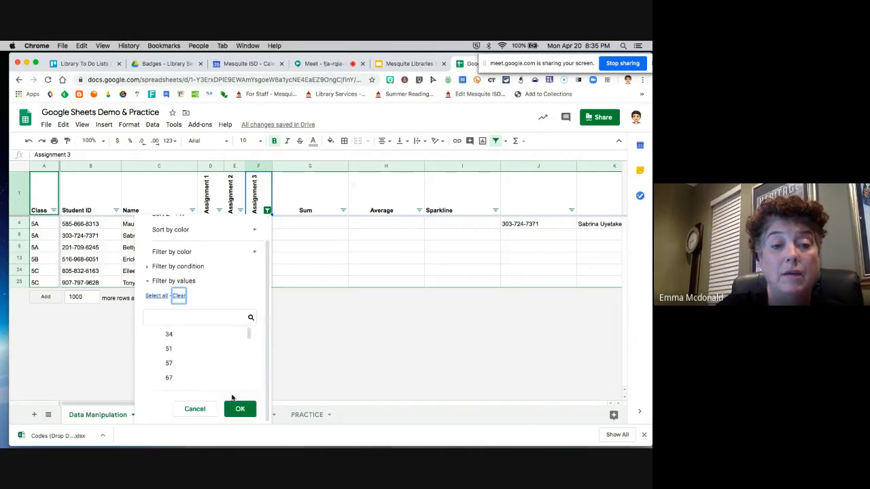
left_click(237, 409)
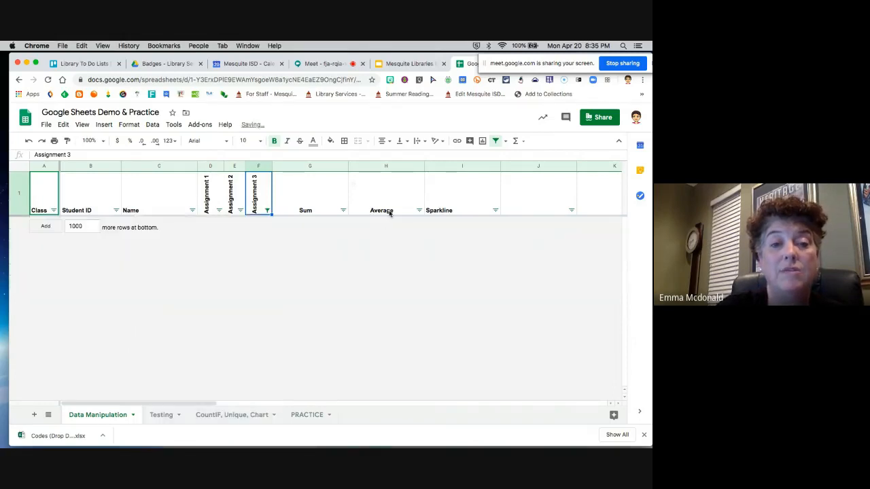
Select all values in the Assignment 3 filter and apply it to restore the full list
left_click(267, 210)
left_click(153, 323)
scroll(204, 374, "down", 2)
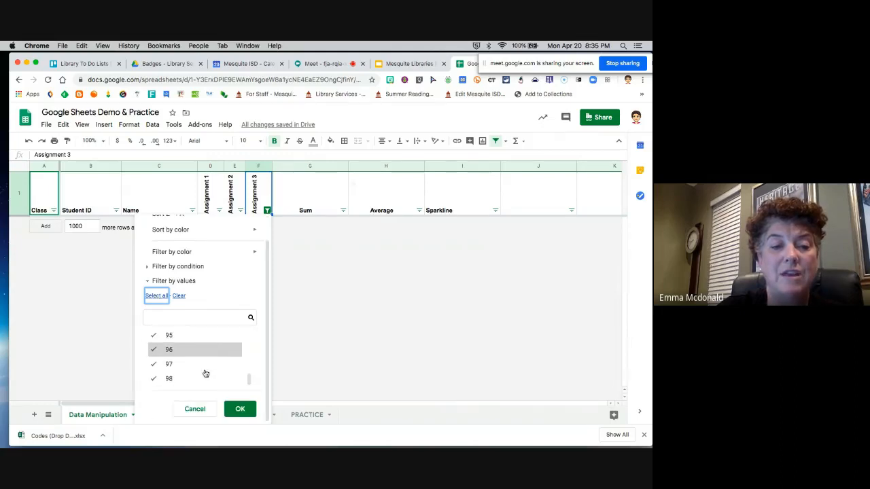
left_click(240, 411)
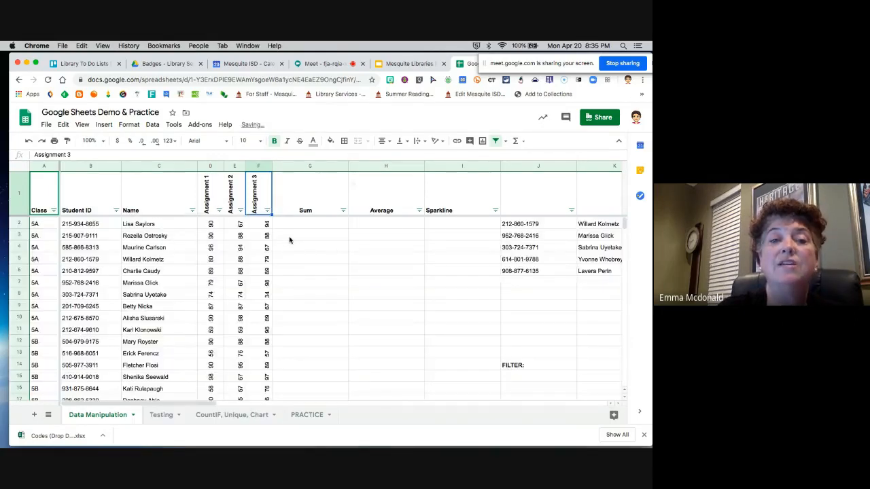
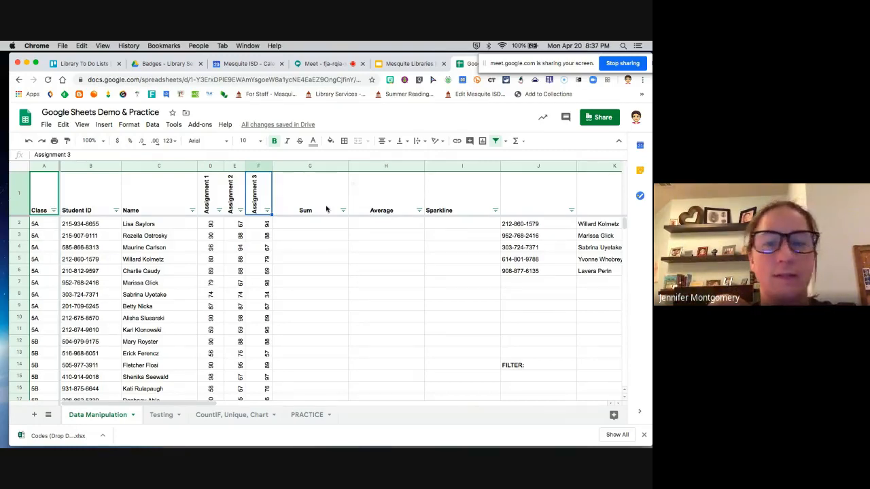
left_click(53, 210)
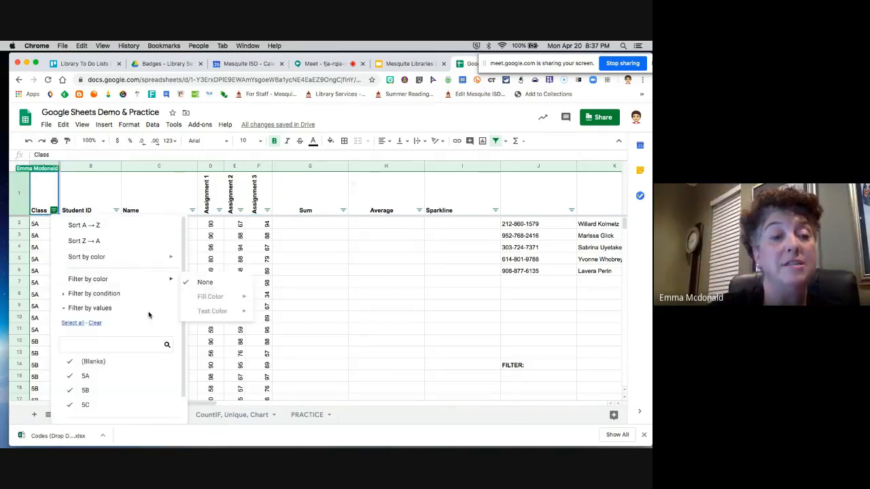
scroll(149, 313, "down", 1)
scroll(148, 313, "up", 1)
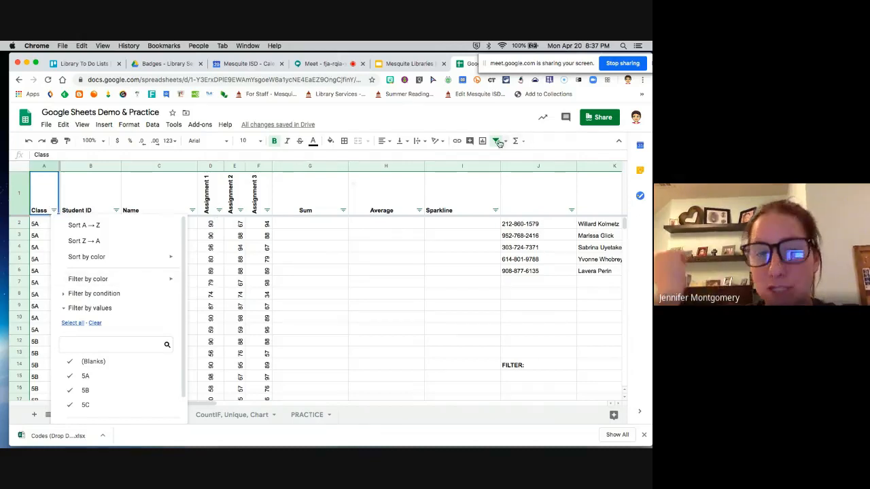
left_click(480, 123)
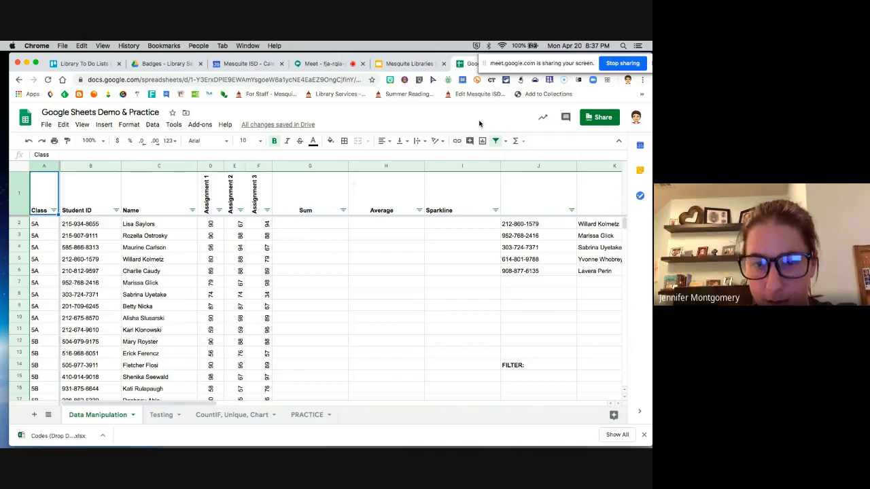
Create a new filter view covering the entire Data Manipulation sheet and close it
left_click(21, 166)
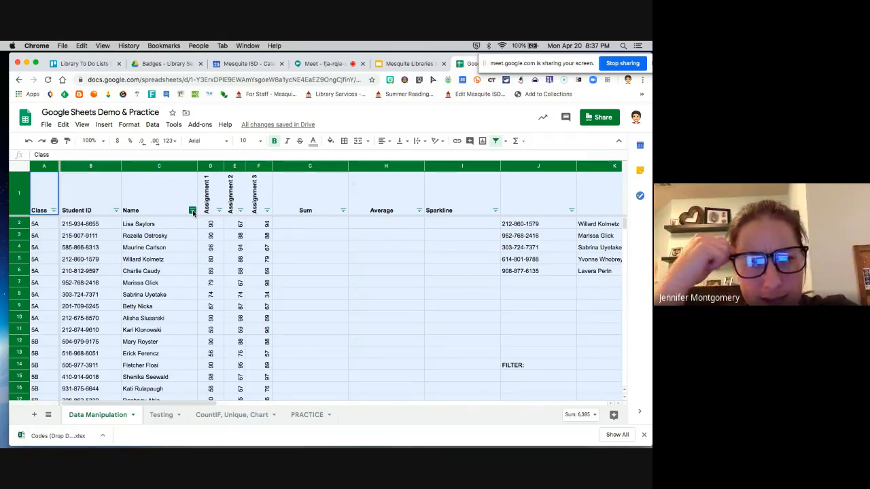
left_click(174, 127)
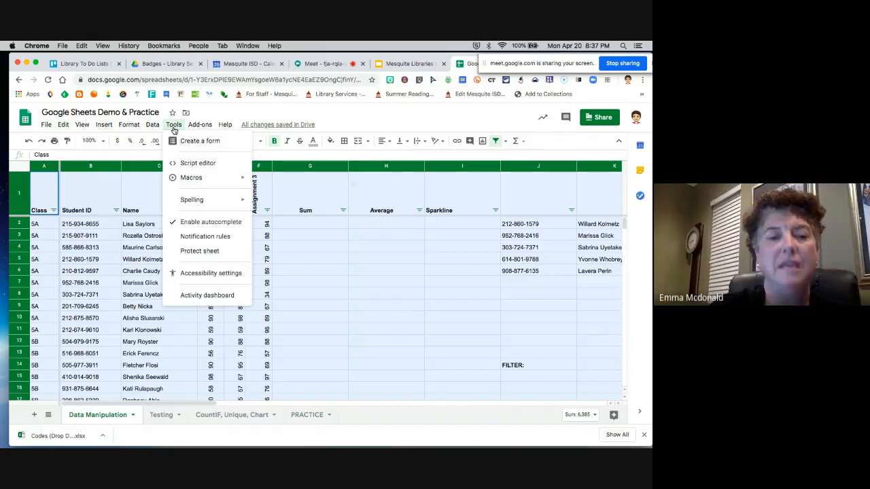
mouse_move(149, 126)
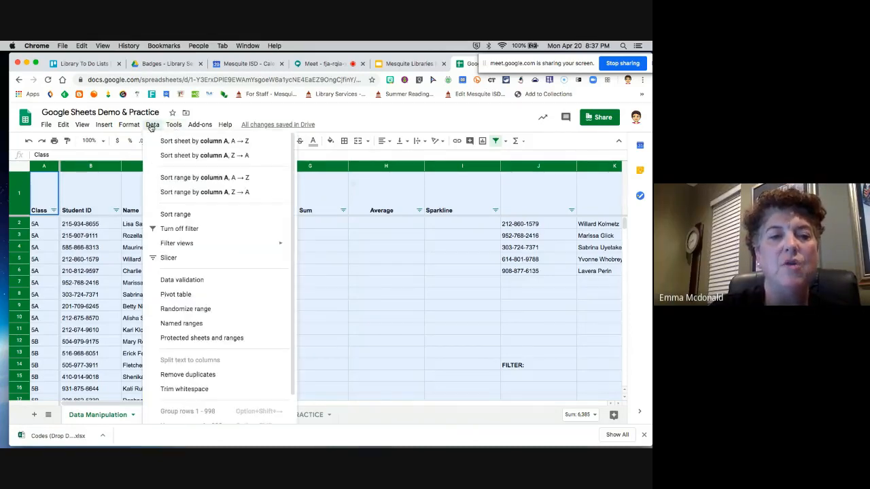
mouse_move(189, 244)
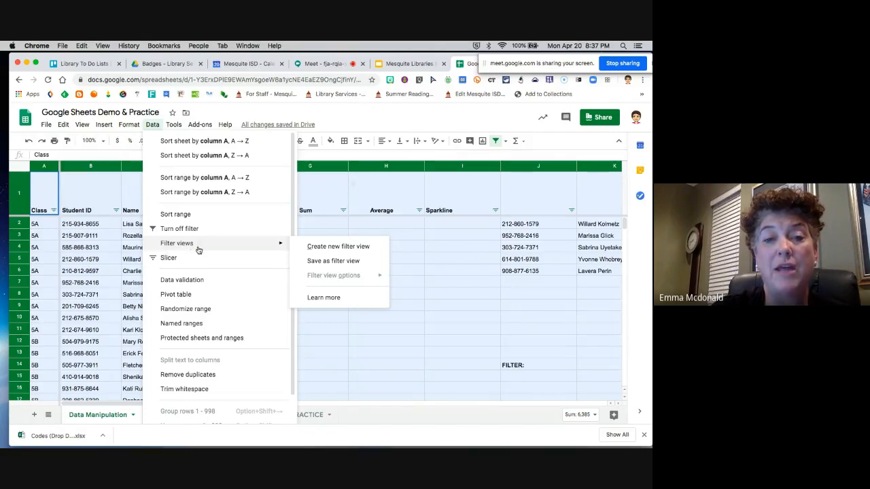
left_click(323, 249)
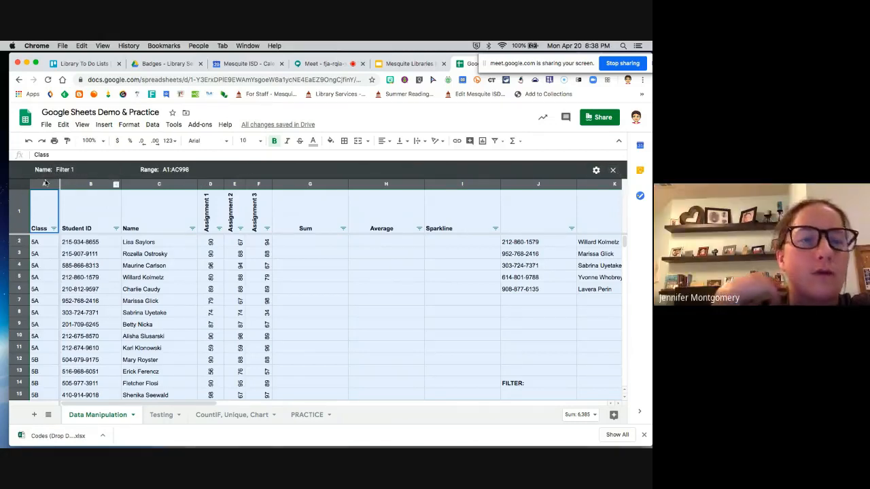
left_click(614, 171)
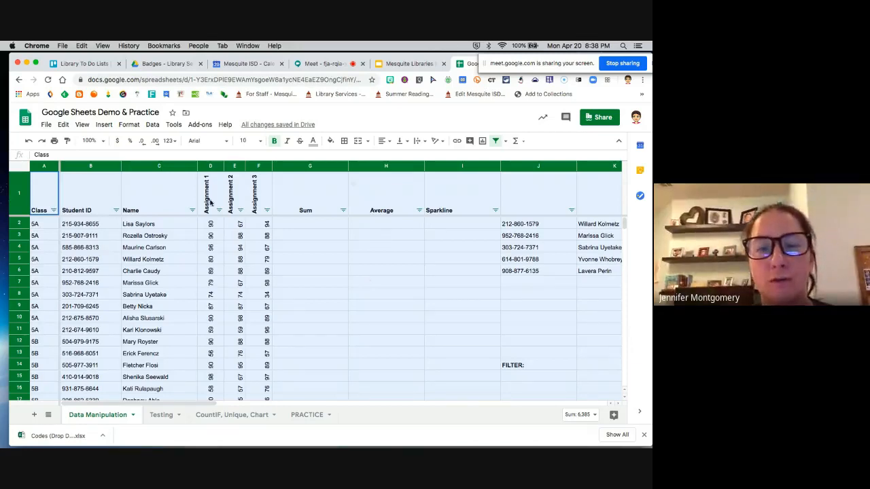
left_click(154, 125)
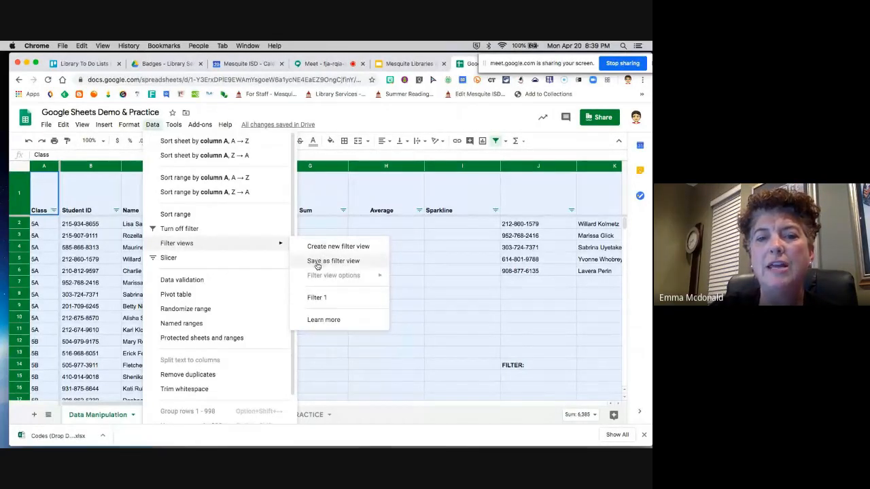
left_click(400, 124)
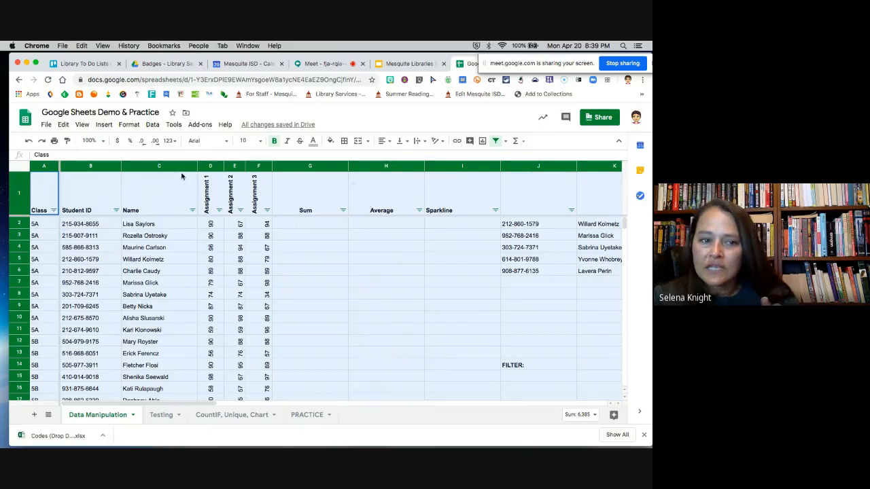
left_click(153, 126)
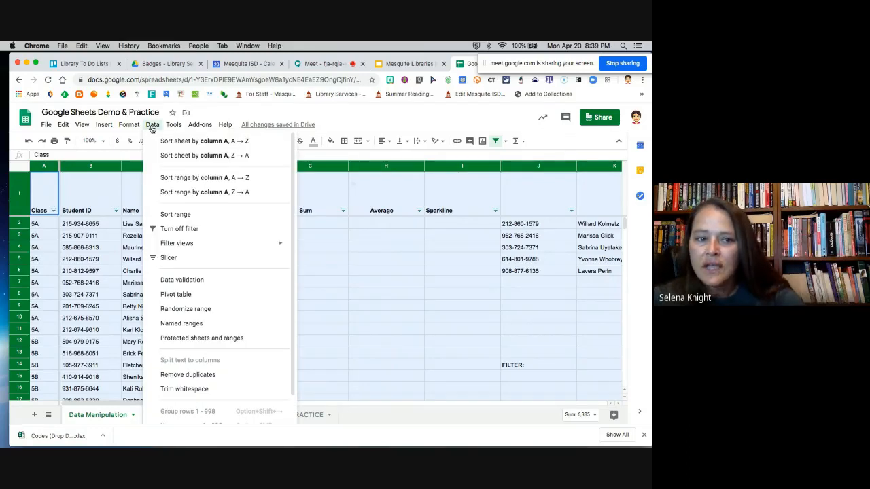
left_click(176, 216)
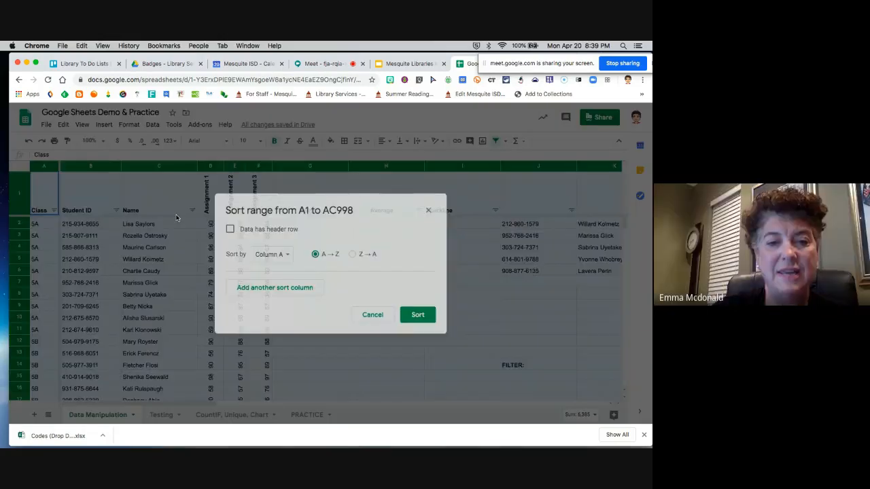
left_click(272, 254)
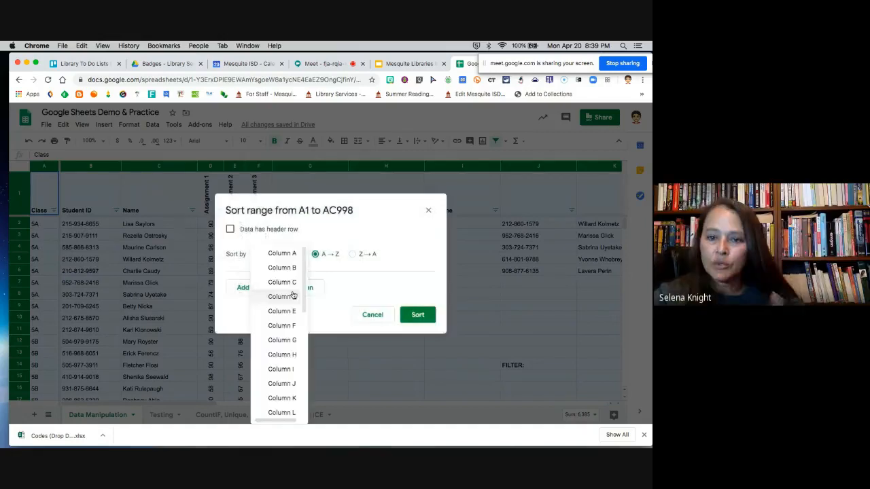
left_click(330, 234)
left_click(330, 233)
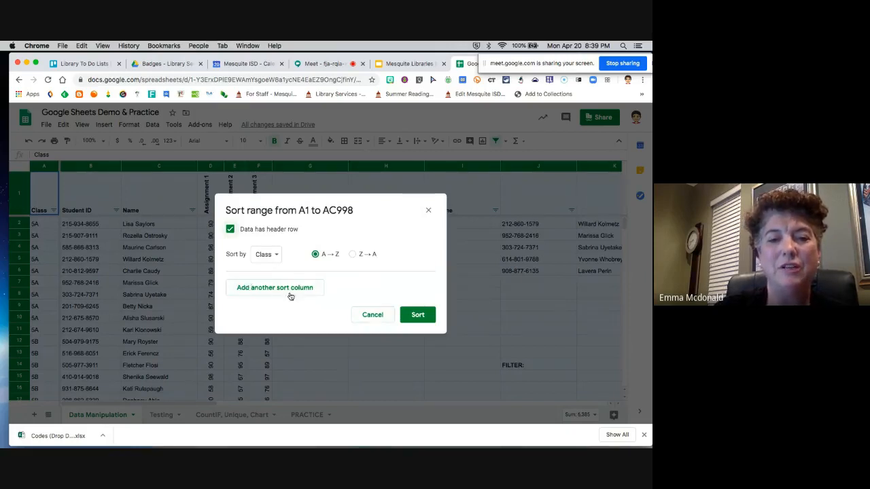
left_click(373, 315)
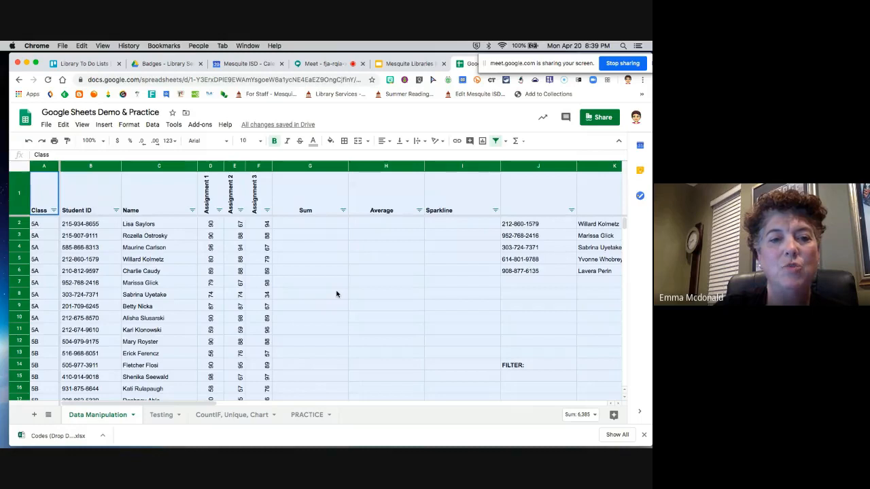
left_click(152, 124)
left_click(174, 213)
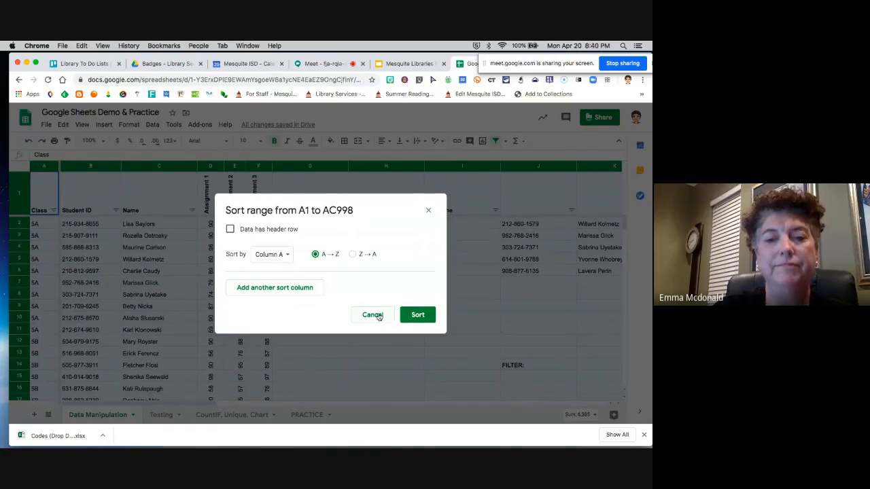
left_click(428, 212)
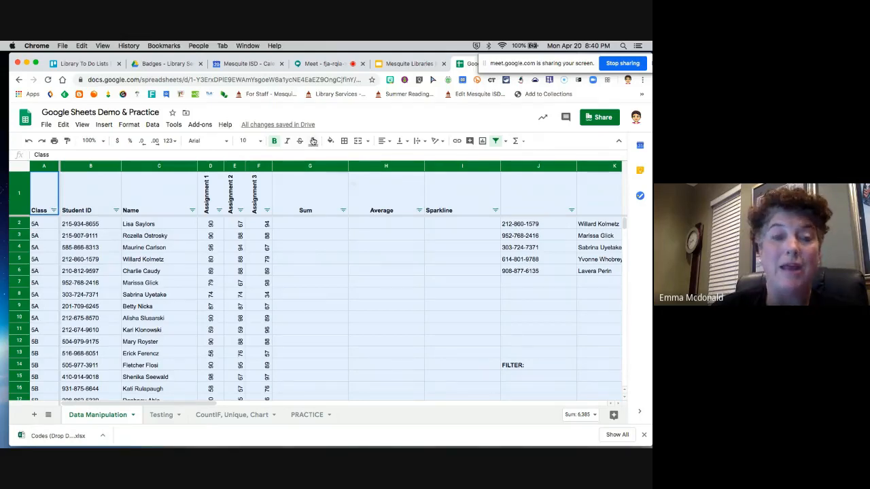
Select the Assignment 1 to Assignment 3 columns and open their conditional formatting rules
left_click(340, 200)
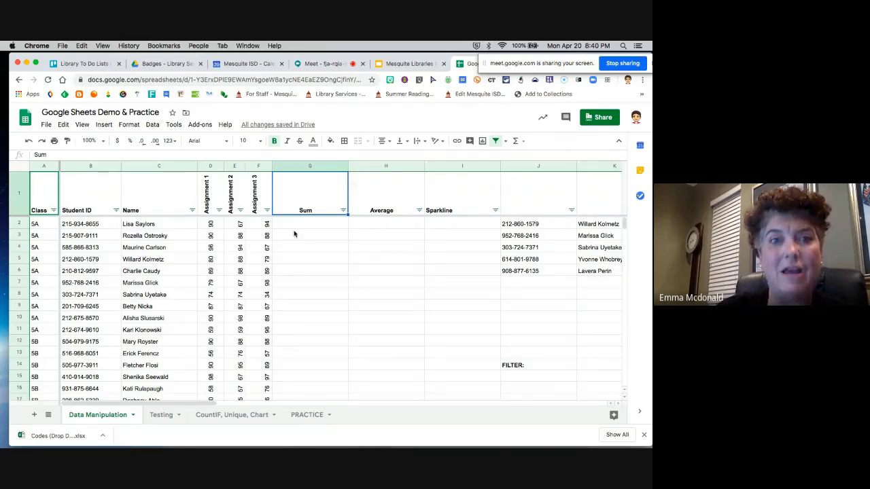
left_click(208, 165)
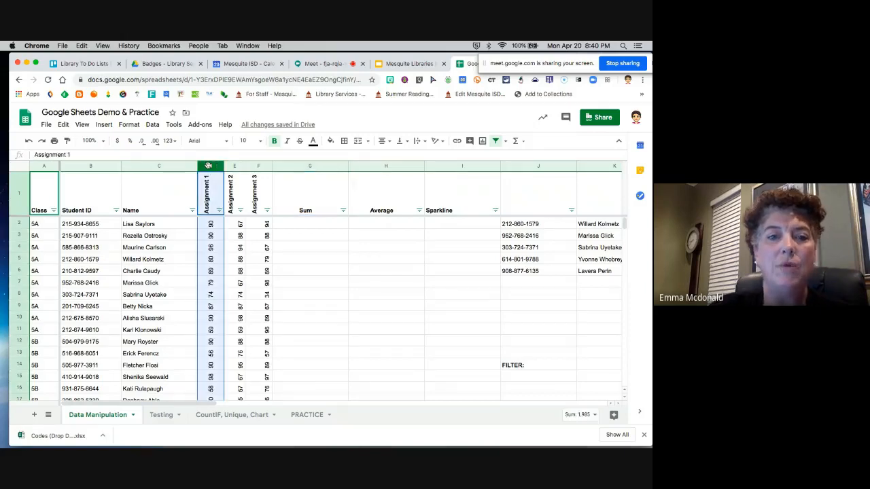
left_click(257, 165, "shift")
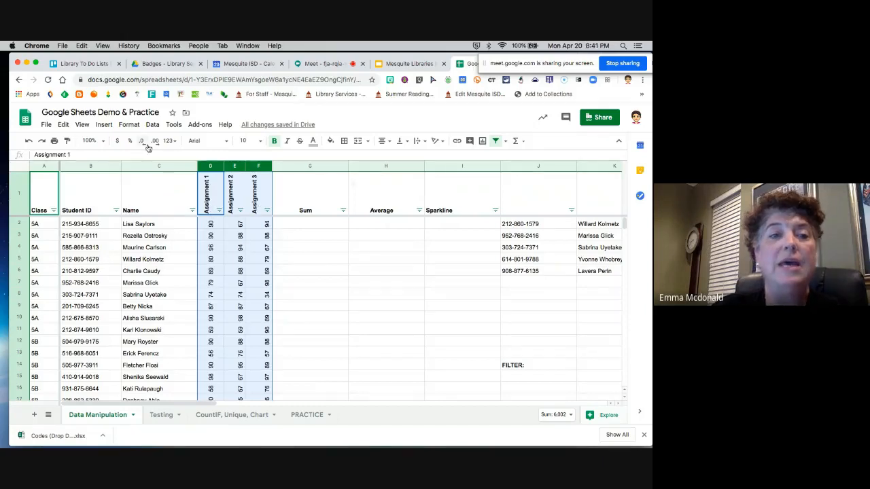
left_click(130, 125)
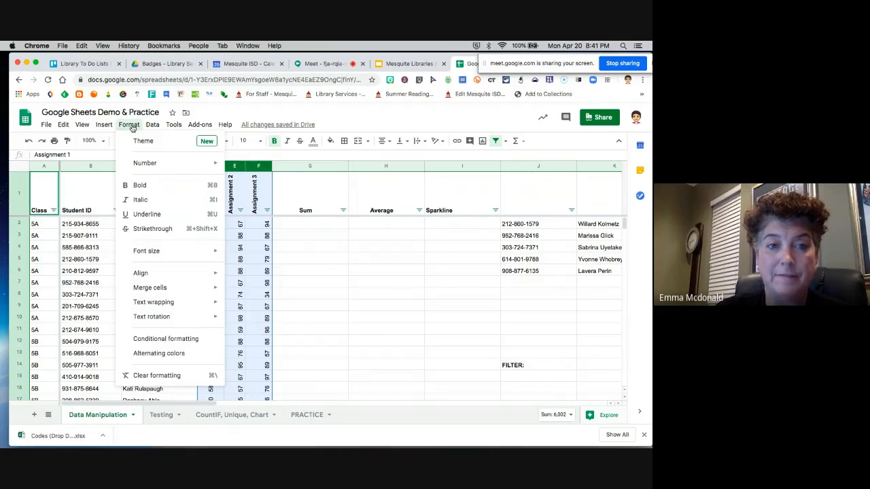
left_click(181, 343)
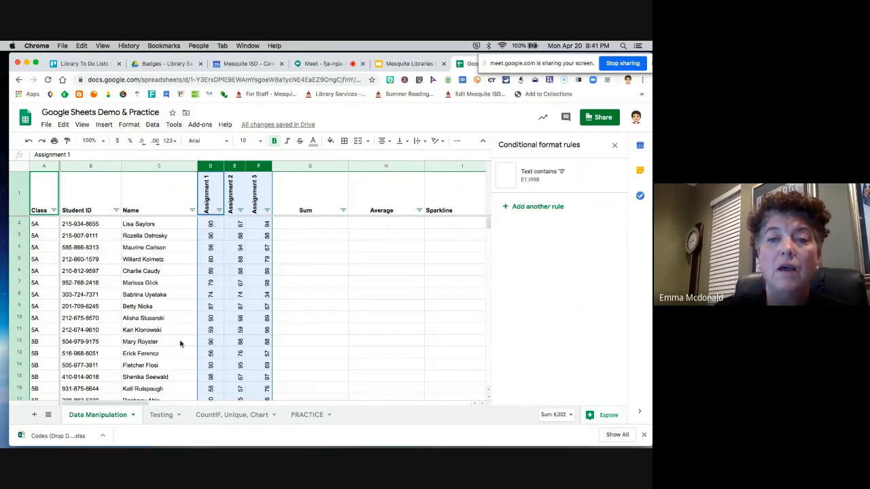
Edit the existing conditional format rule so its condition is Less than or equal to
left_click(541, 177)
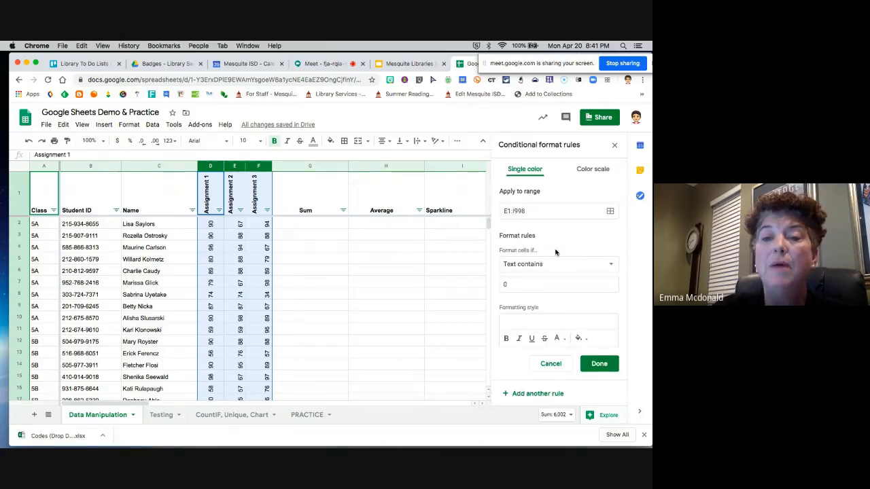
left_click(596, 266)
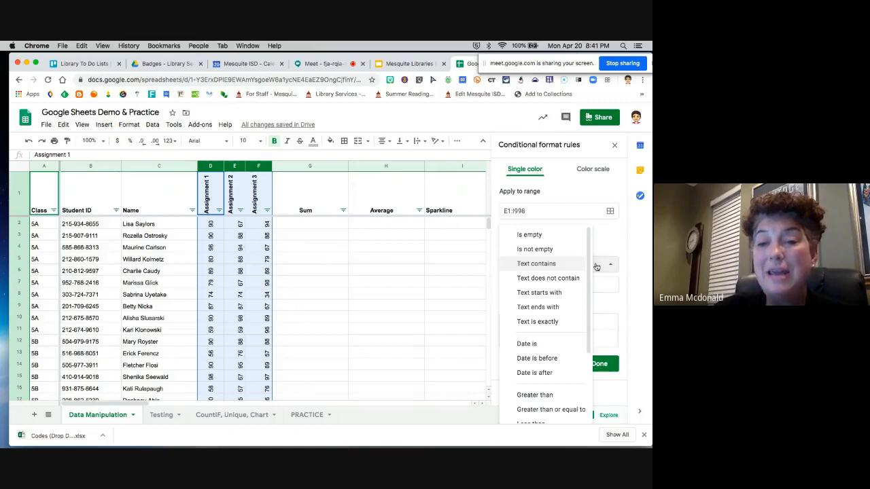
scroll(568, 306, "down", 1)
scroll(569, 306, "up", 1)
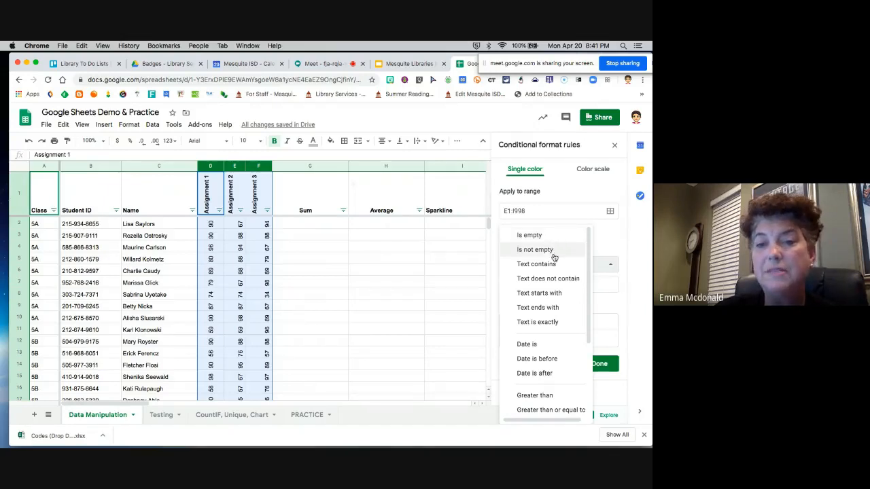
scroll(554, 273, "down", 2)
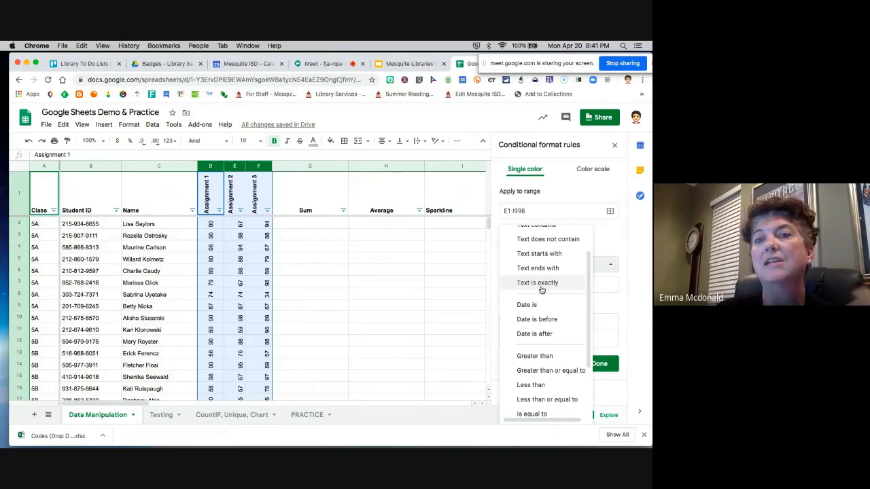
scroll(541, 285, "down", 3)
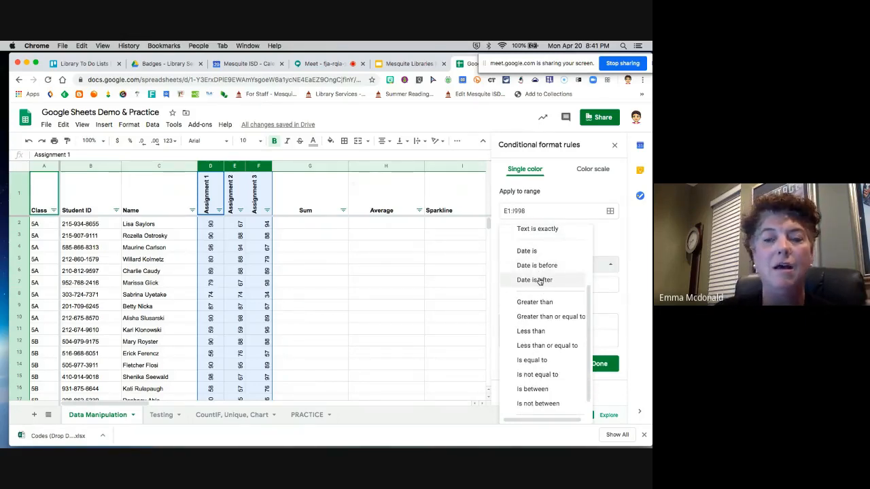
scroll(537, 282, "down", 1)
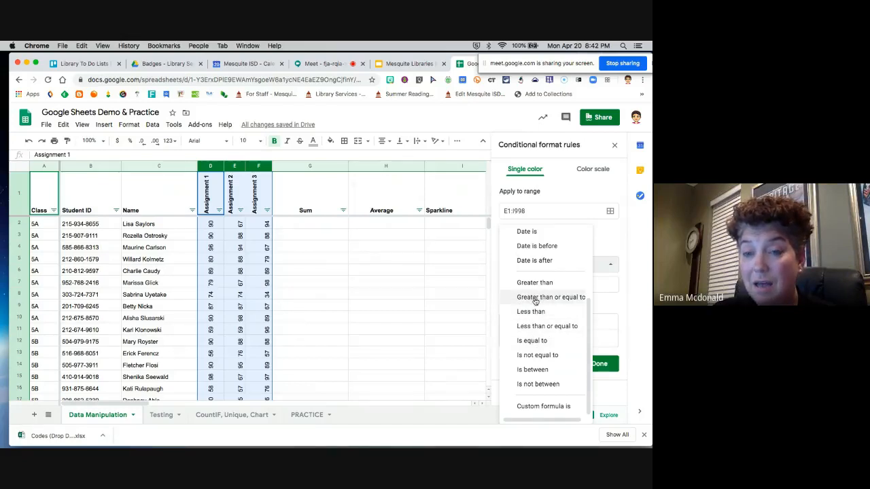
left_click(534, 327)
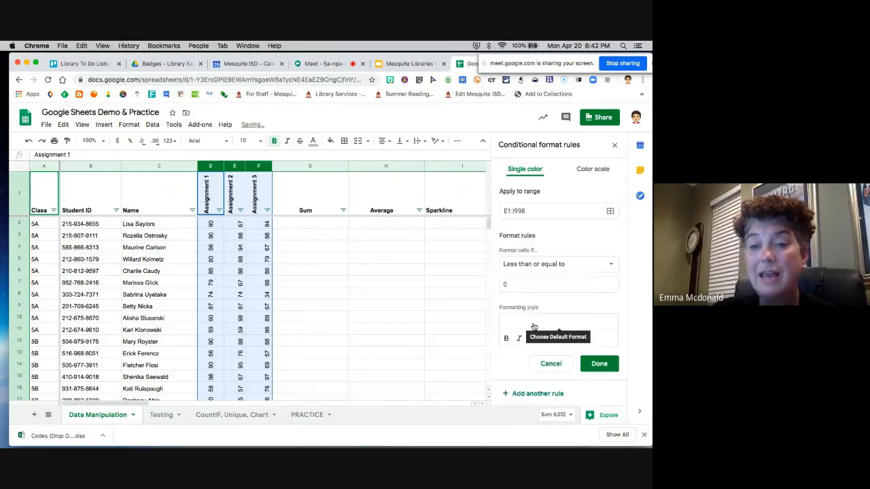
Set the Less than or equal to rule's value to 69 with a light red fill and save it
left_click(522, 284)
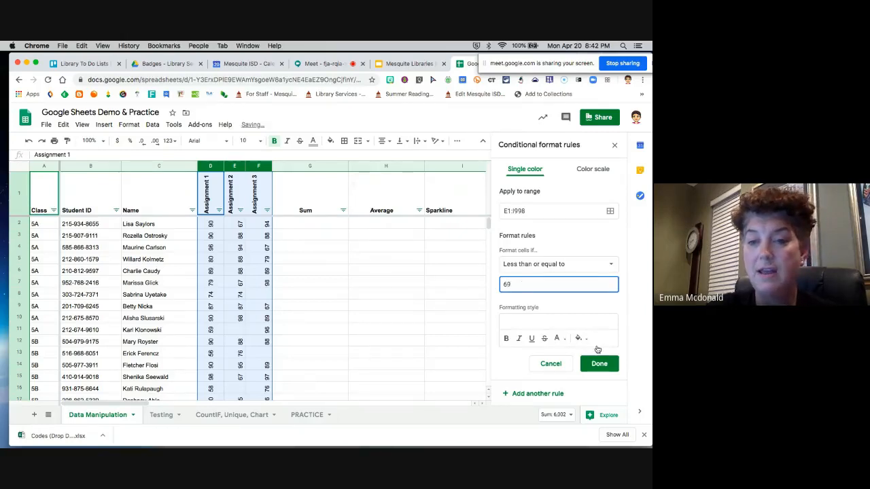
left_click(579, 337)
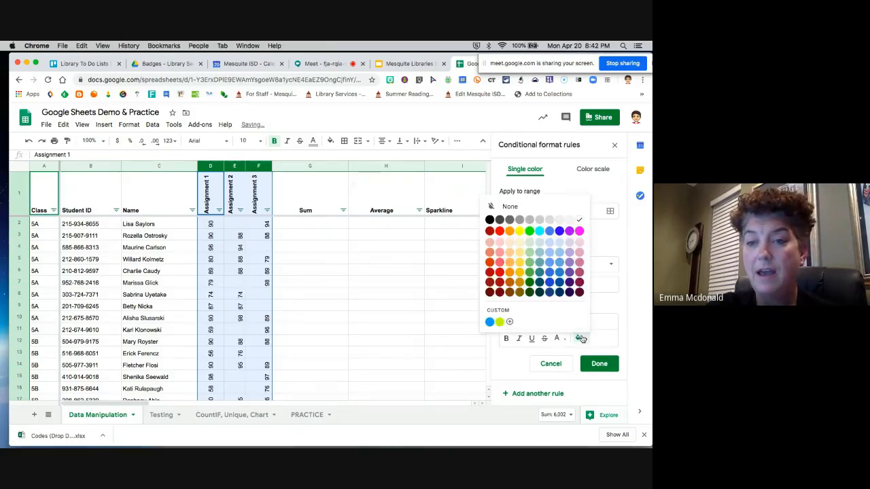
left_click(500, 252)
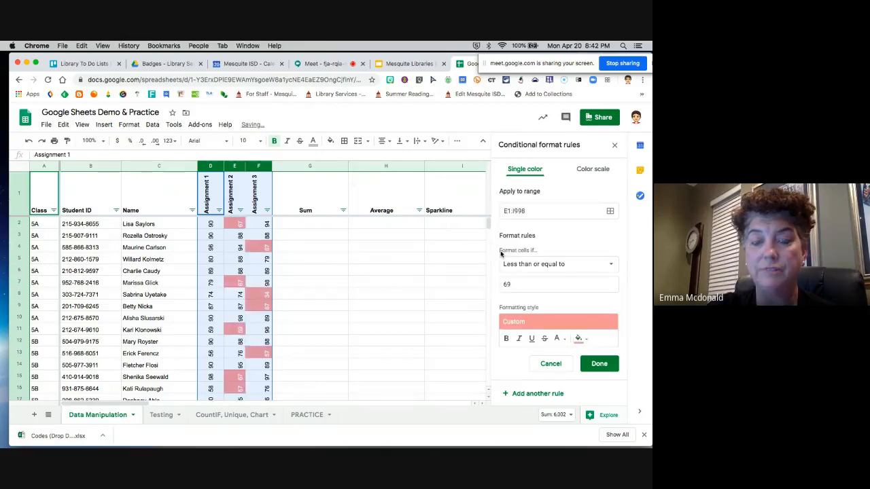
left_click(599, 364)
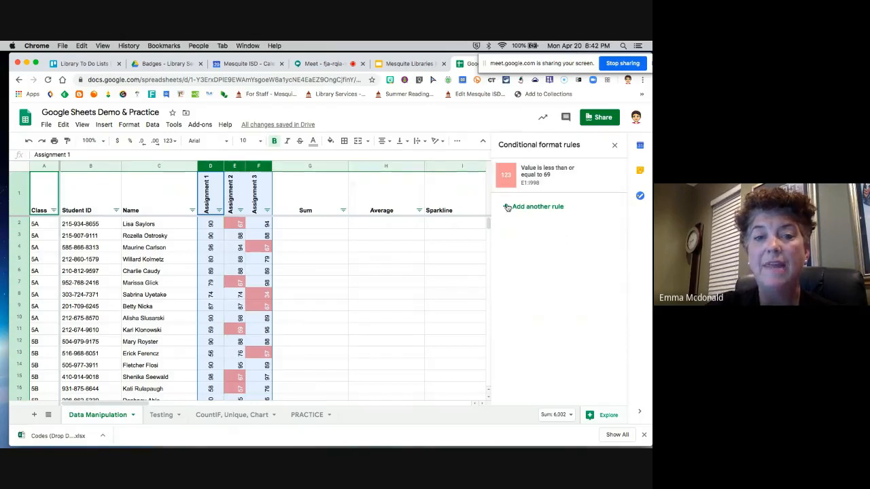
Add another rule on D1:F998 that formats cells whose value is between 79 and 69
left_click(534, 206)
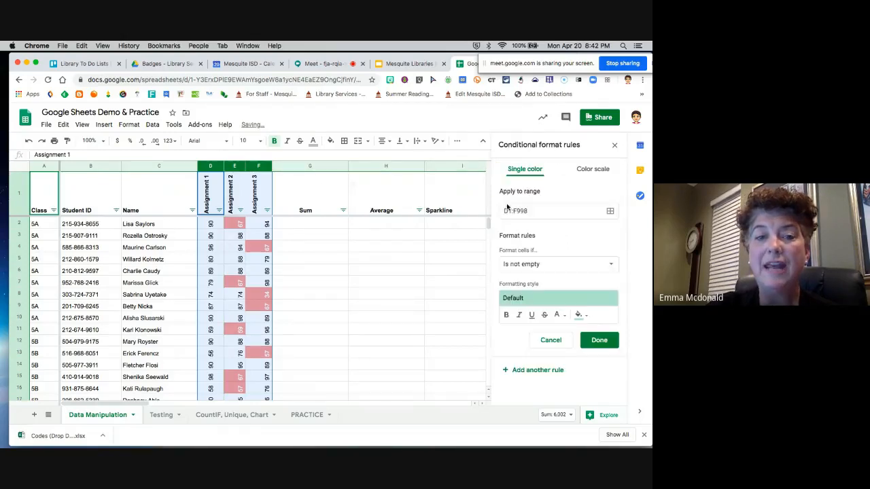
left_click(549, 270)
scroll(543, 352, "down", 3)
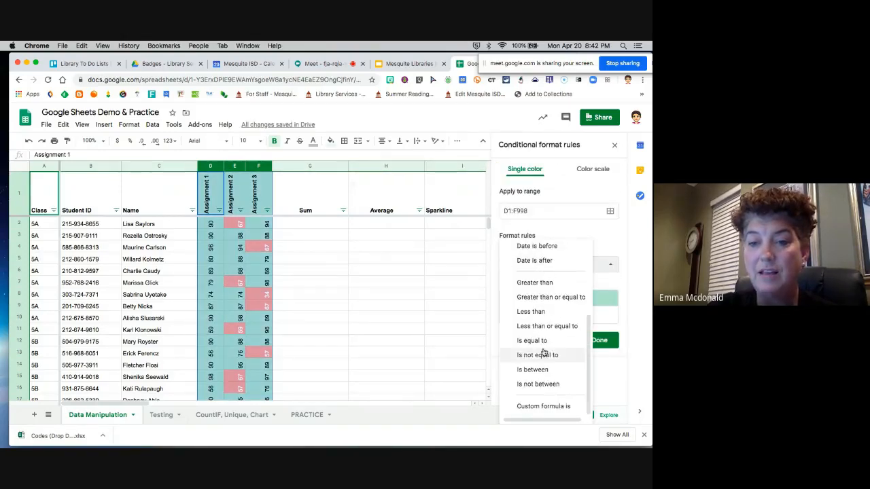
left_click(545, 300)
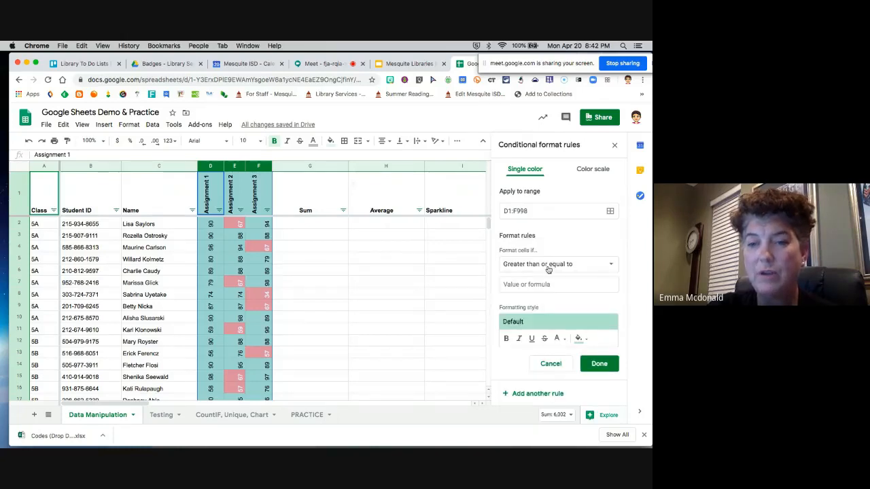
left_click(548, 267)
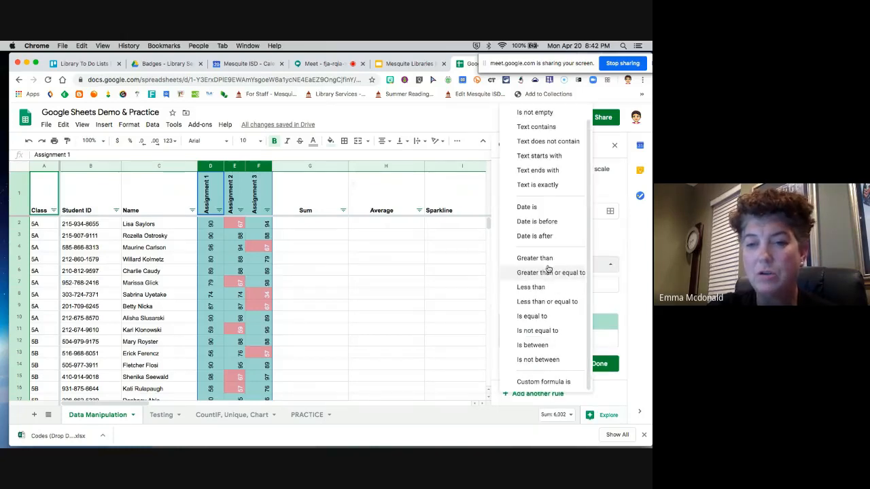
left_click(541, 345)
left_click(540, 284)
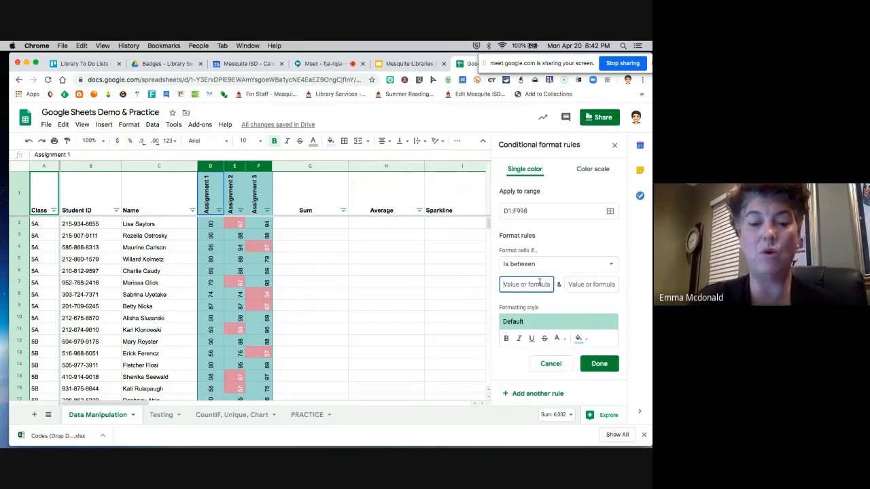
type("79")
left_click(590, 284)
type("69")
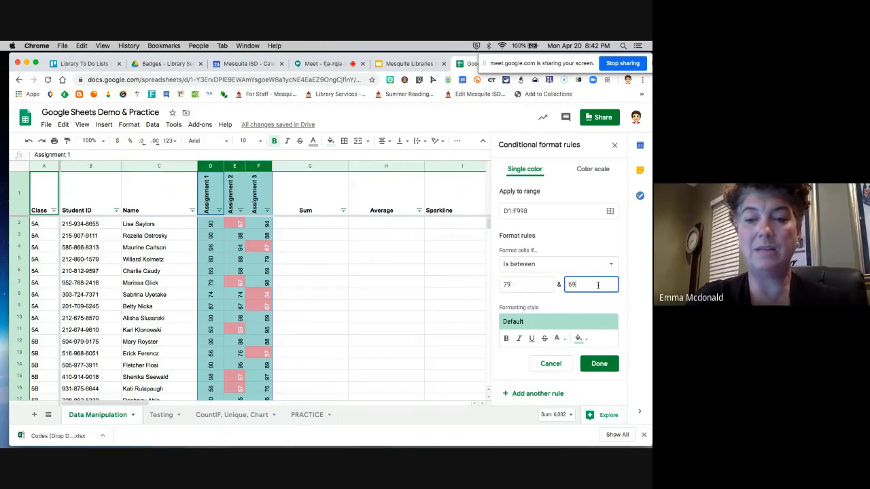
Give the 79 to 69 rule a light orange fill and save it
left_click(579, 340)
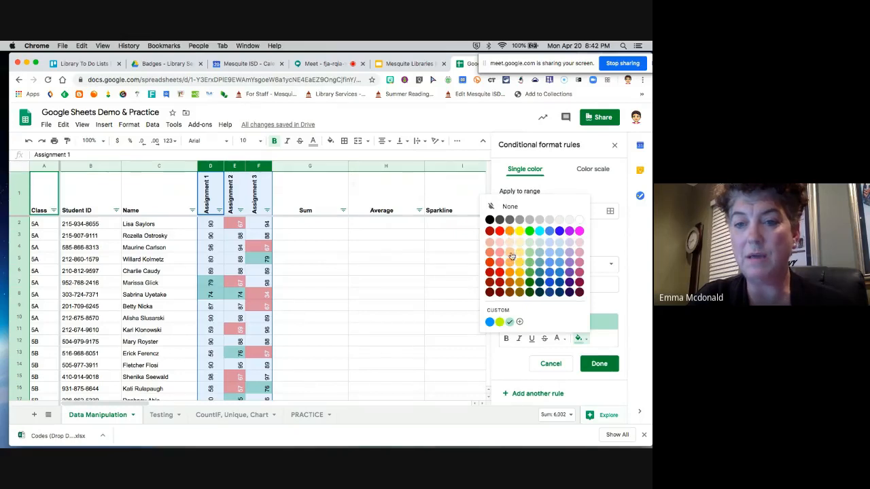
left_click(511, 253)
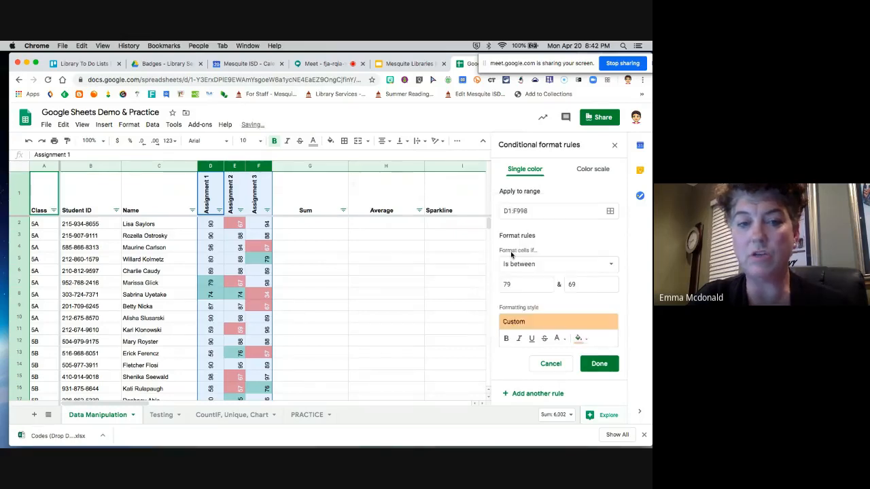
left_click(599, 365)
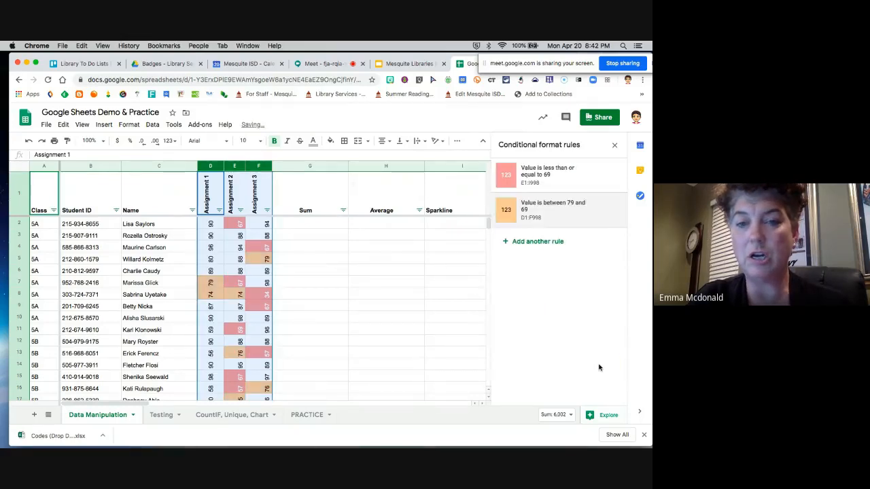
Add another rule on D1:F998 that formats cells whose value is between 80 and 89
left_click(518, 242)
left_click(531, 265)
scroll(532, 326, "down", 5)
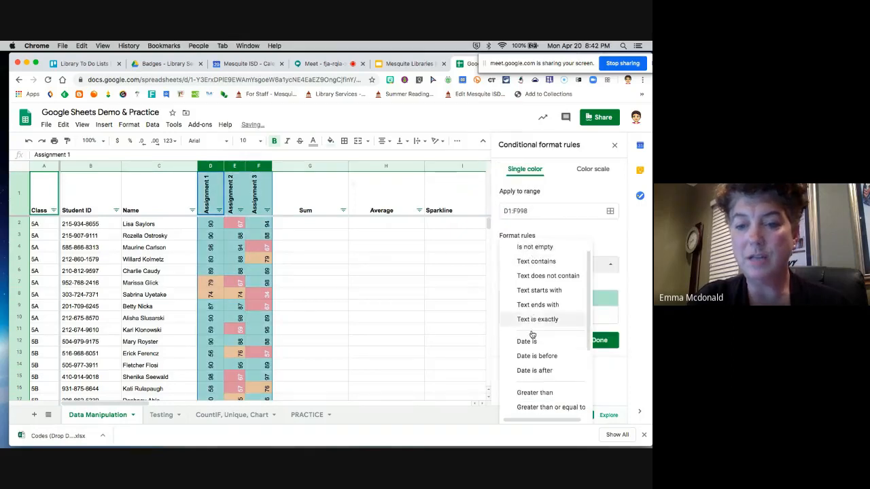
left_click(532, 369)
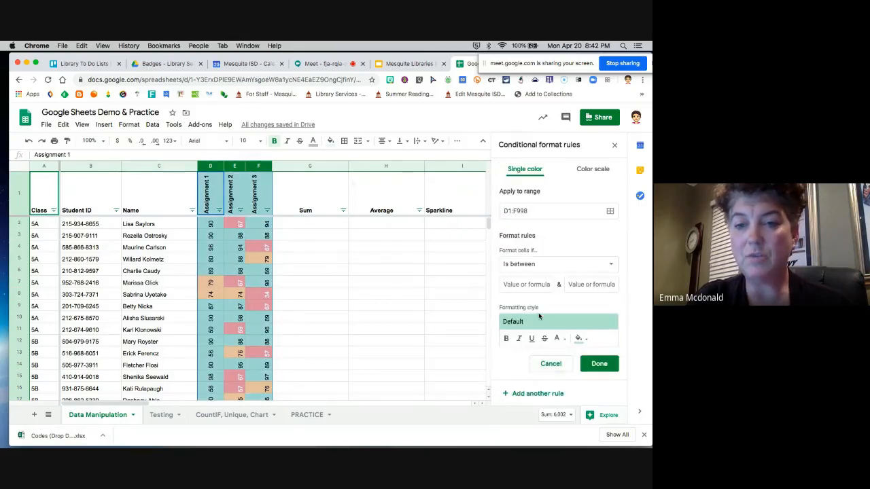
left_click(539, 285)
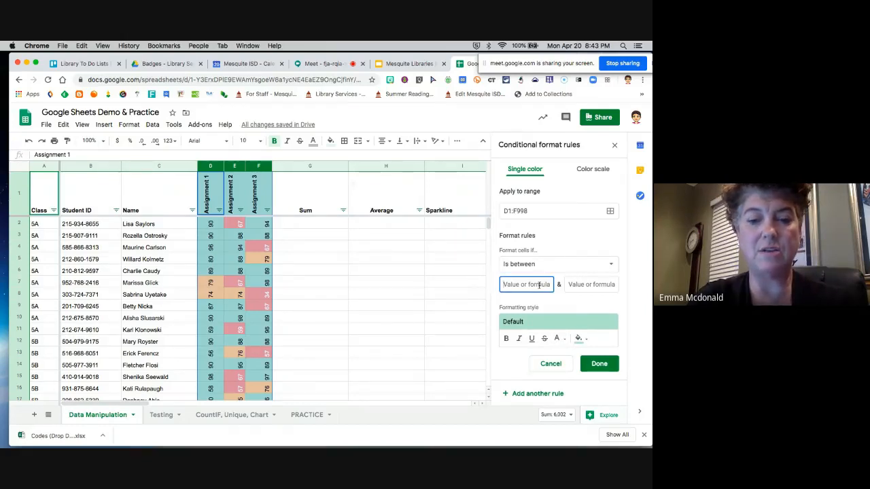
type("80")
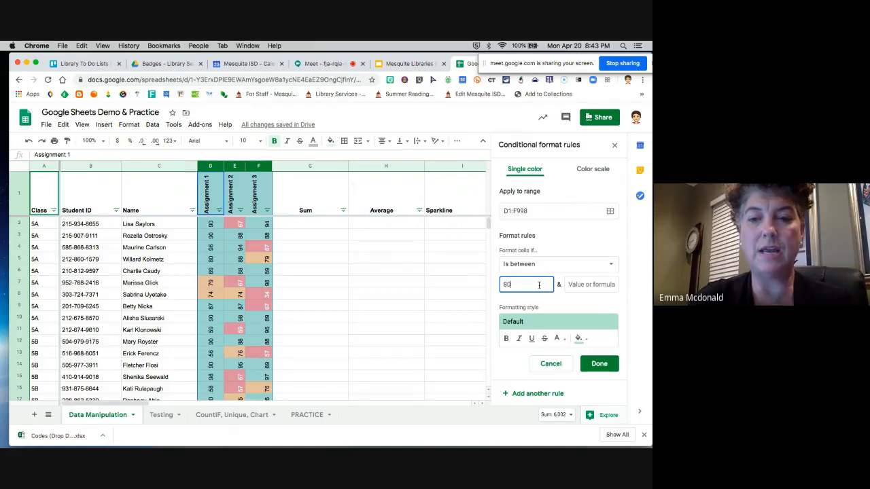
left_click(585, 291)
type("89")
left_click(514, 286)
key("BackSpace")
key("BackSpace")
type("80")
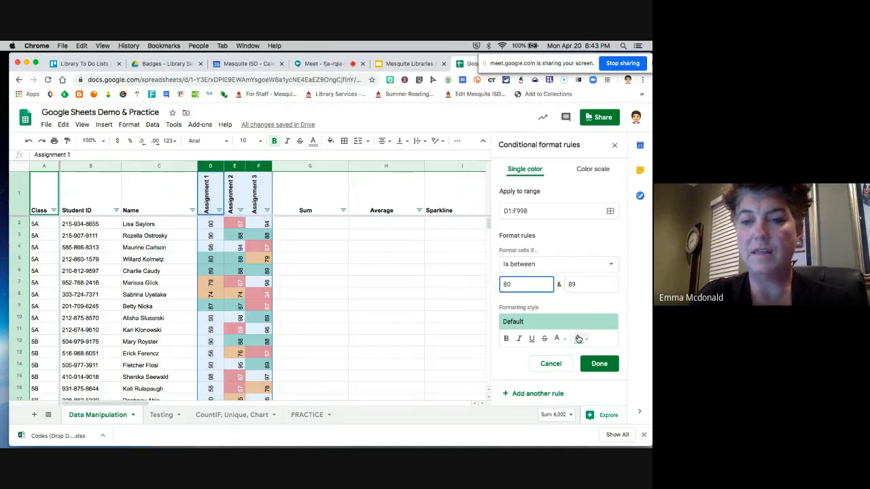
Give the 80 to 89 rule a light yellow fill and save it
left_click(578, 338)
left_click(519, 251)
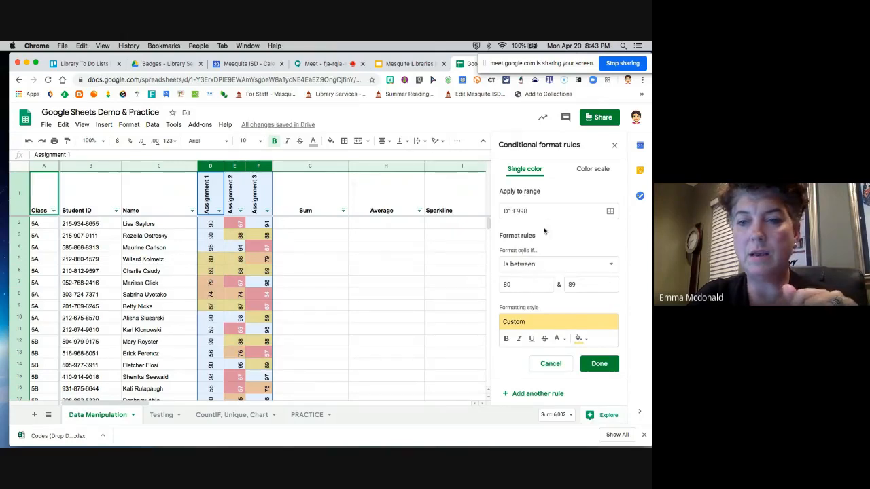
left_click(599, 365)
Add another rule on D1:F998 that formats cells whose value is between 90 and 100
left_click(536, 277)
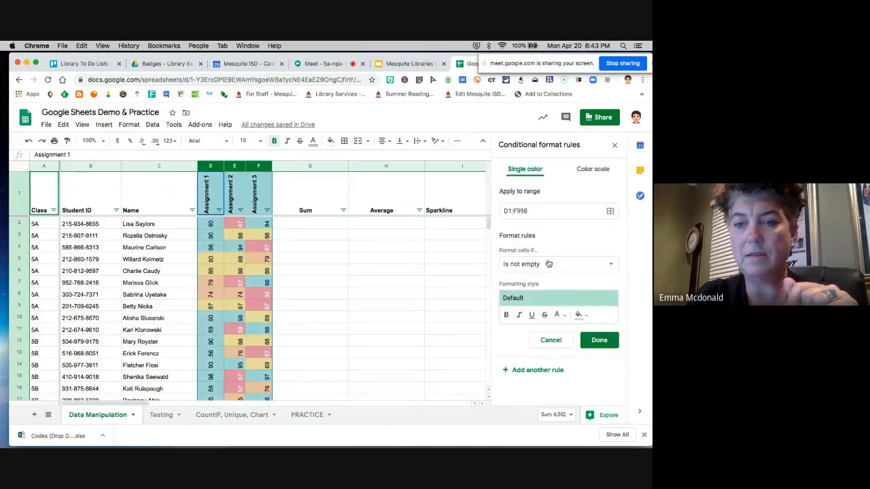
left_click(556, 264)
scroll(544, 327, "down", 5)
left_click(541, 371)
left_click(535, 285)
type("90")
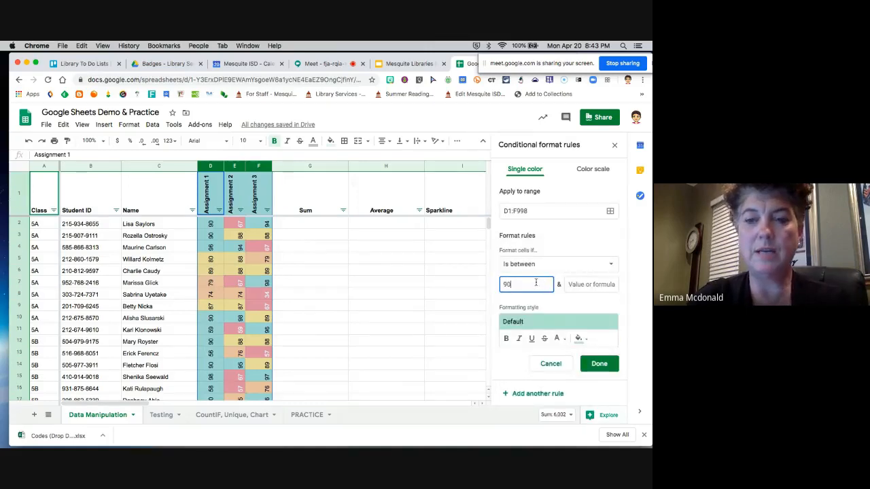
left_click(583, 285)
type("100")
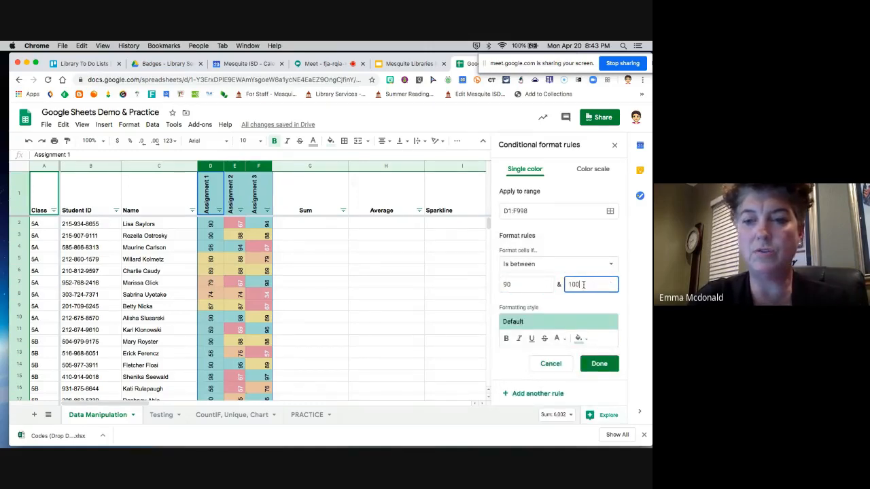
Give the 90 to 100 rule a green fill and save it
left_click(579, 338)
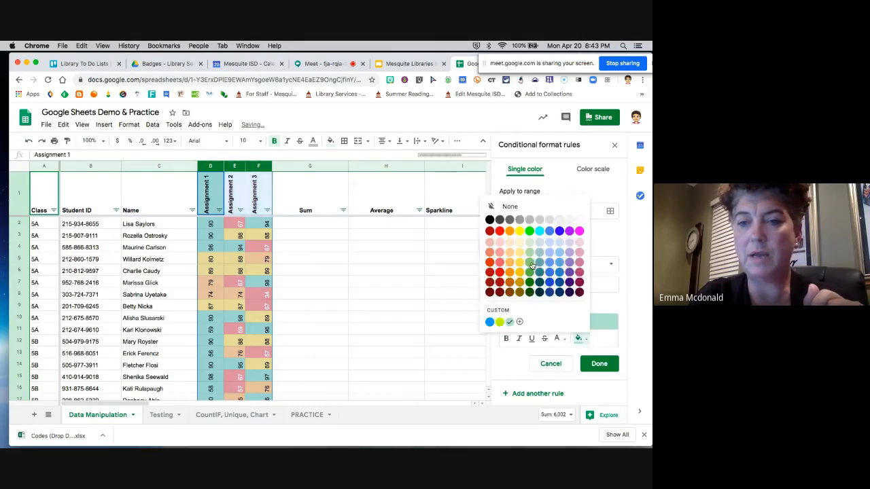
left_click(542, 278)
left_click(599, 365)
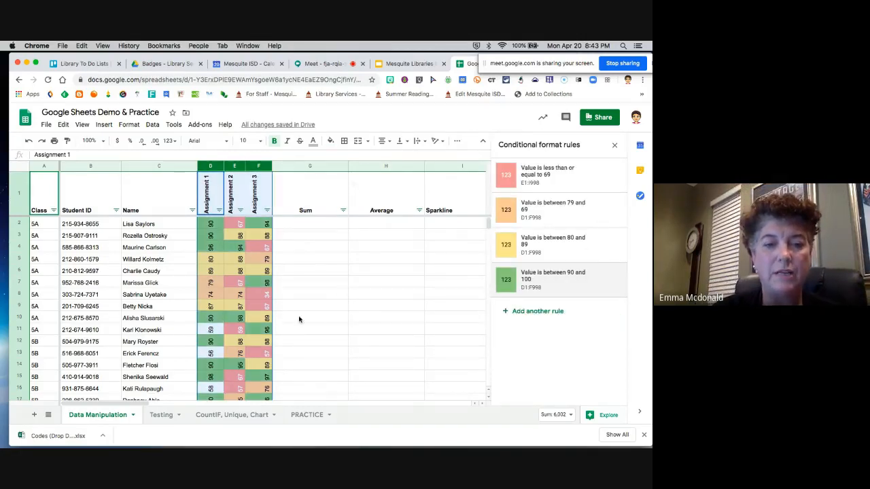
Check the colour-coded scores down the Assignment 1 column and close the conditional format rules
scroll(215, 344, "down", 3)
left_click(213, 343)
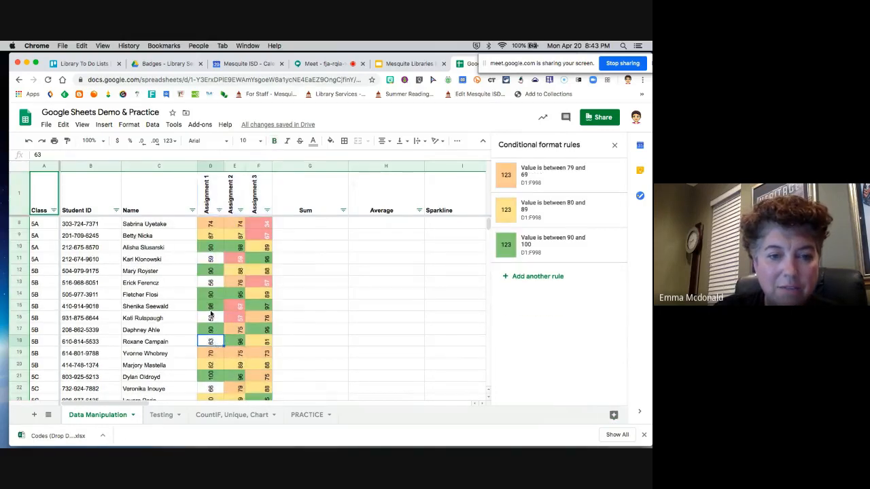
left_click(211, 318)
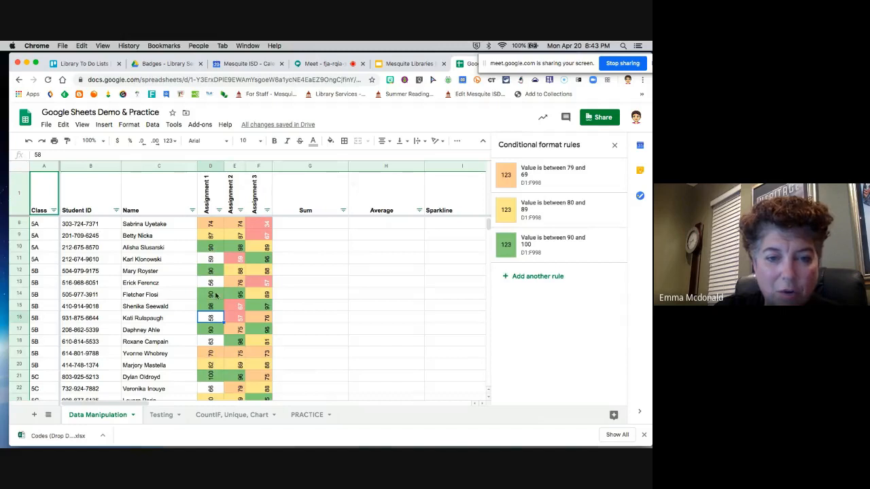
scroll(217, 299, "down", 3)
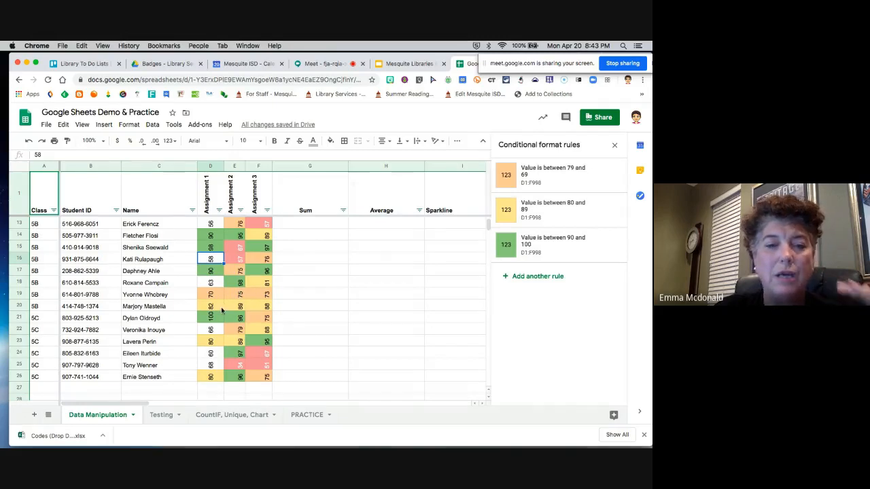
scroll(243, 308, "up", 5)
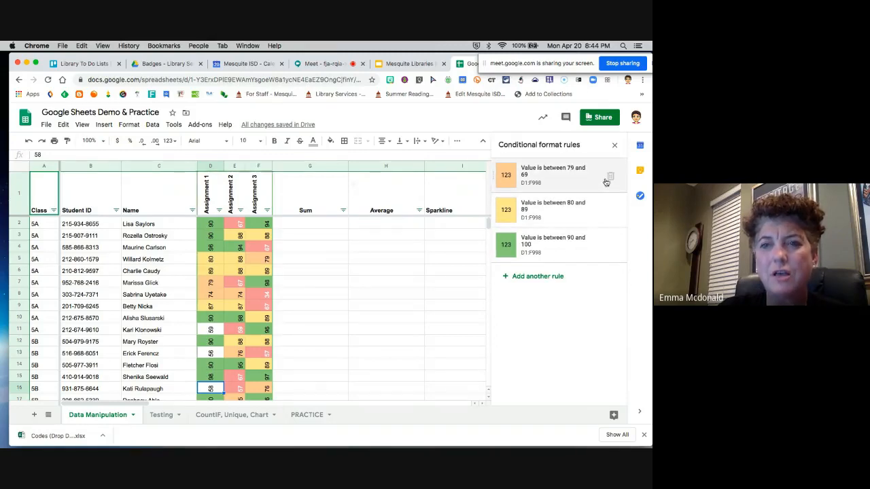
left_click(615, 147)
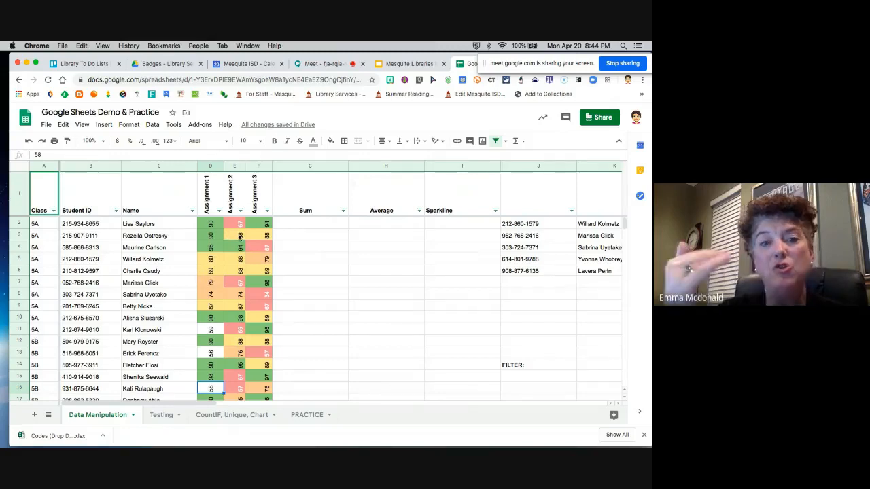
Take a webcam photo and insert it as an in-cell image in G2 under Sum
left_click(312, 226)
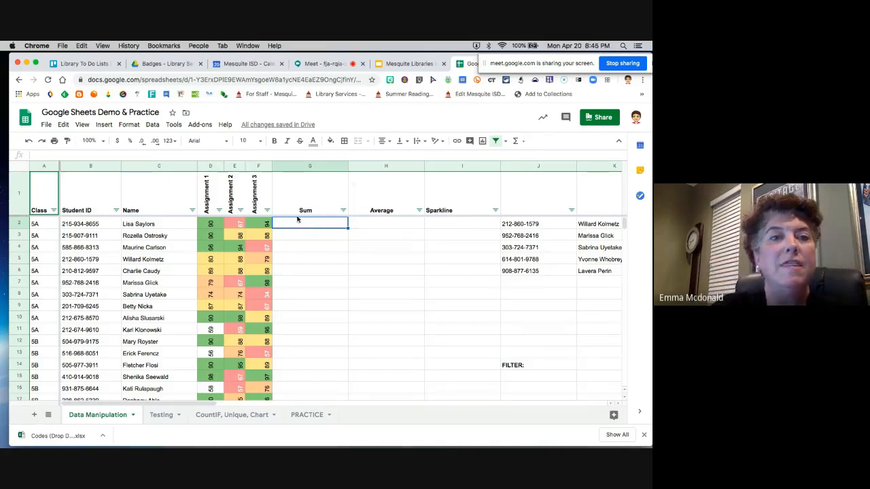
left_click(104, 126)
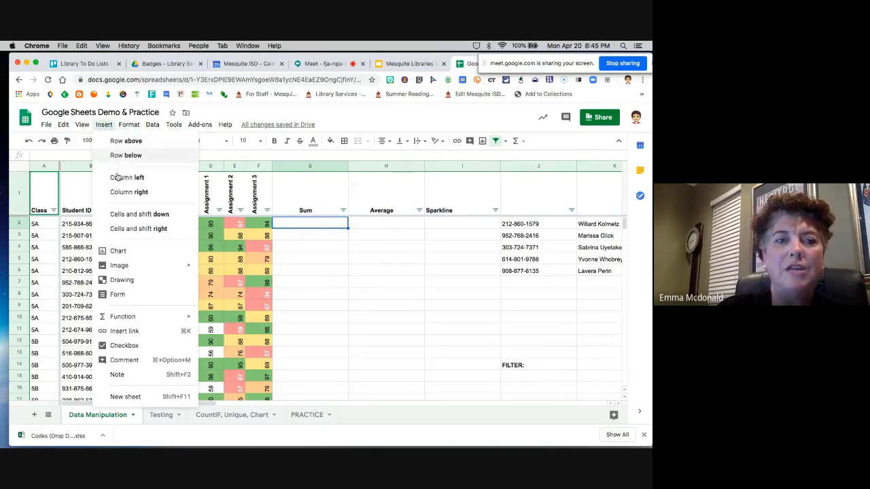
mouse_move(134, 264)
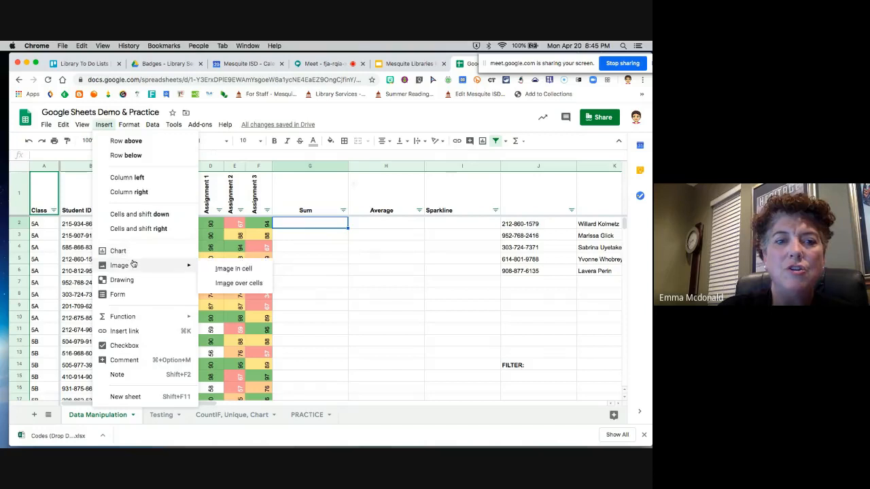
left_click(235, 271)
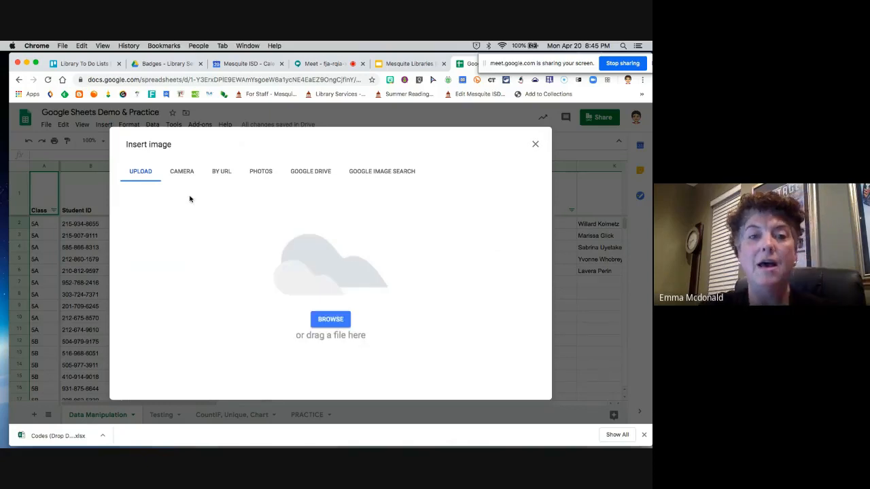
left_click(183, 173)
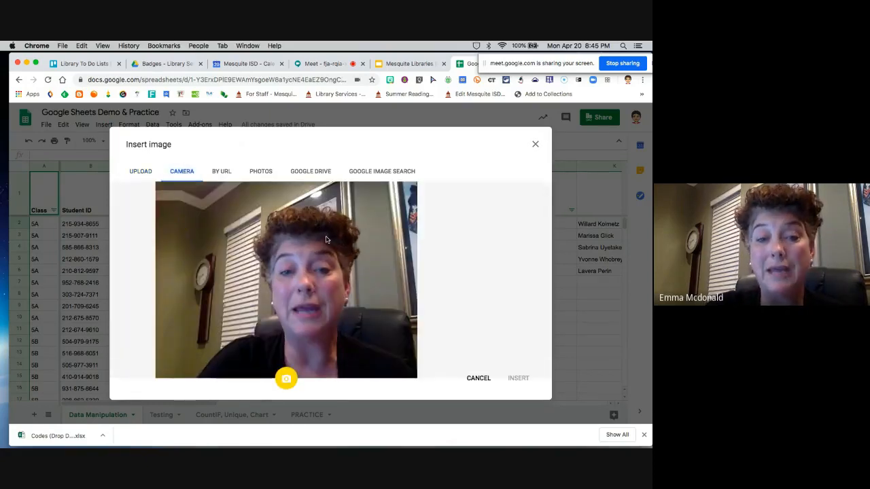
left_click(286, 381)
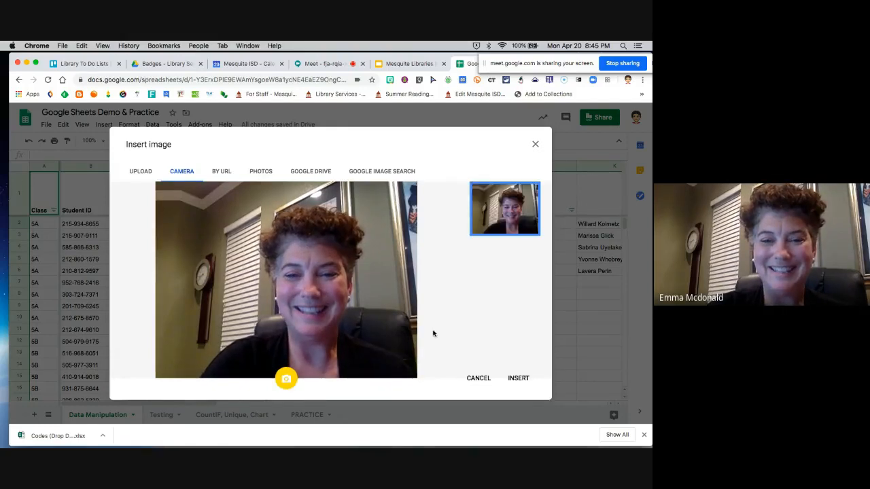
left_click(518, 384)
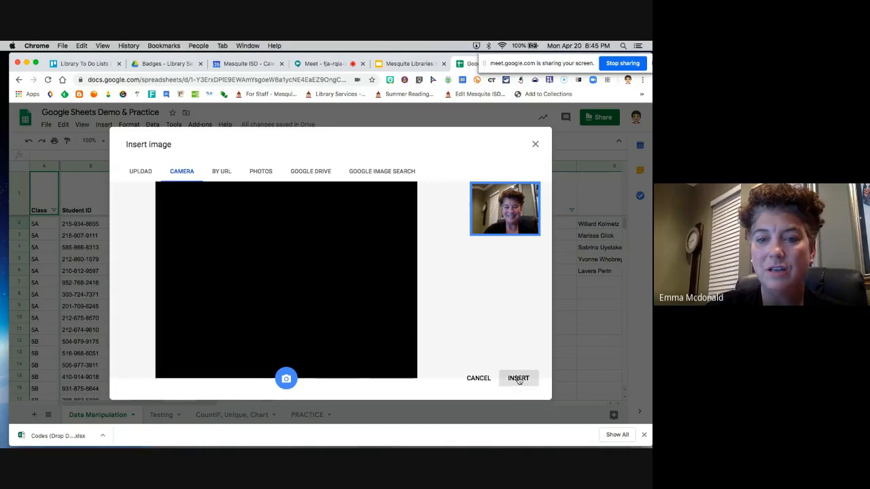
left_click(518, 379)
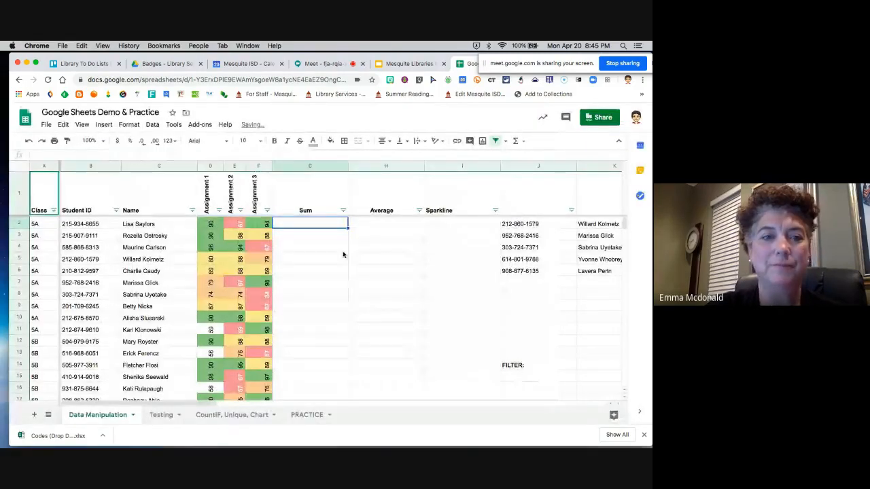
Reduce the height of row 2 so the photo in G2 is smaller
left_click_drag(26, 259, 26, 261)
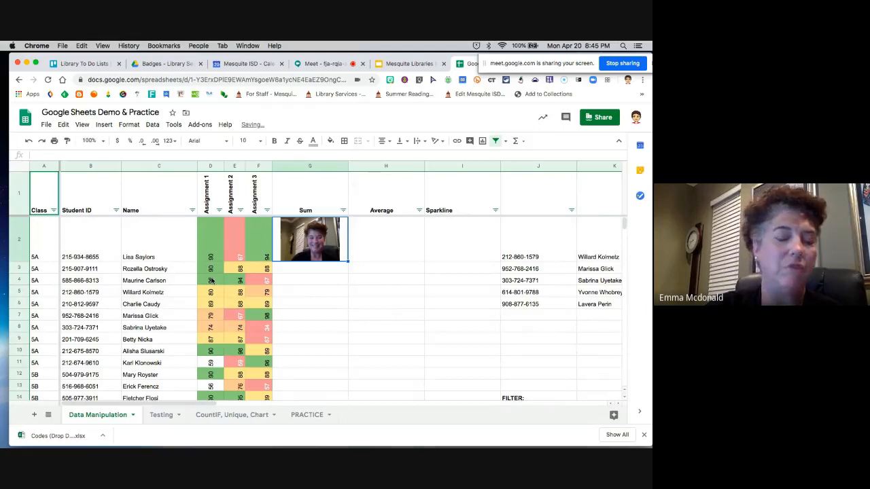
left_click_drag(22, 262, 20, 239)
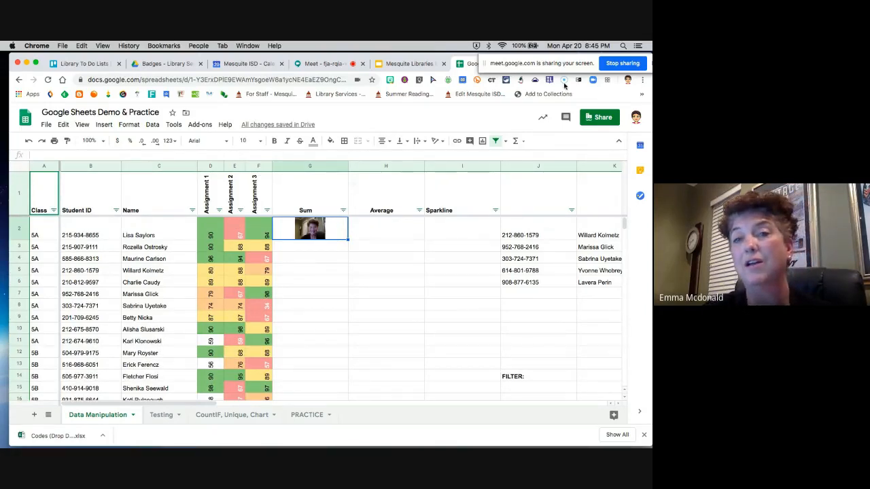
mouse_move(565, 64)
left_mouse_down()
mouse_move(565, 96)
mouse_move(563, 64)
left_mouse_up()
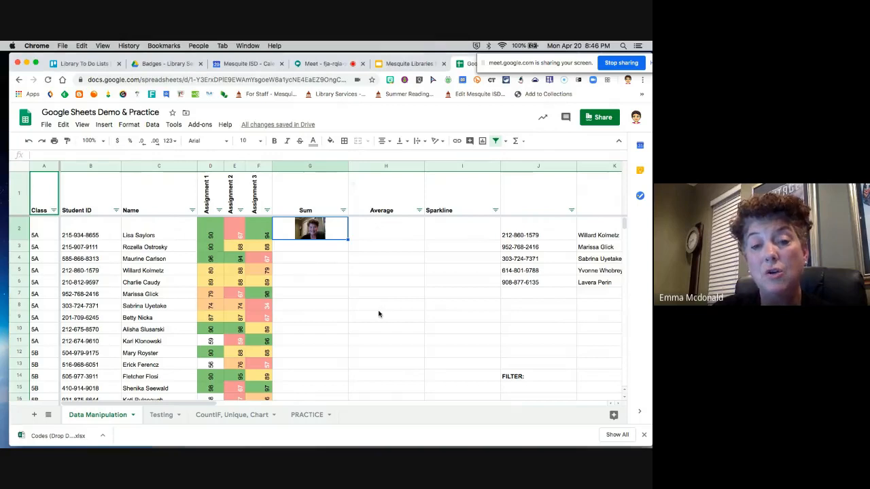
Insert checkboxes in cells H2:H15 of the Average column
left_click(379, 248)
left_click(372, 166)
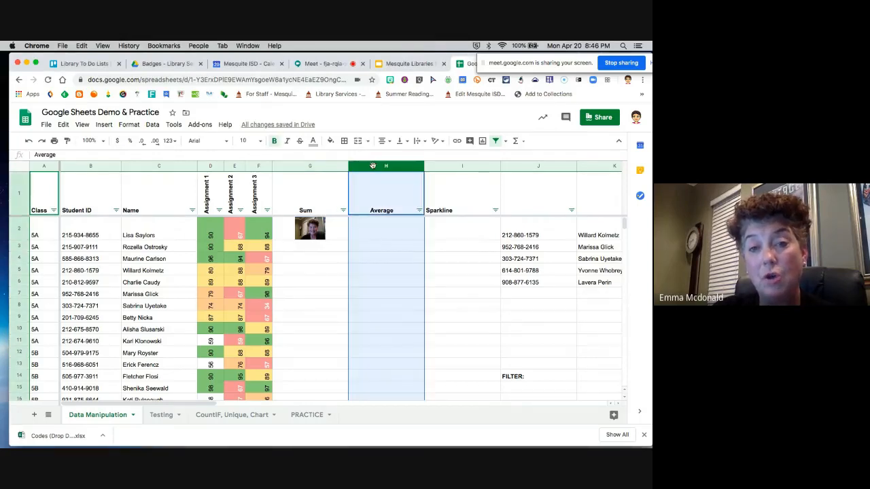
left_click_drag(374, 232, 375, 391)
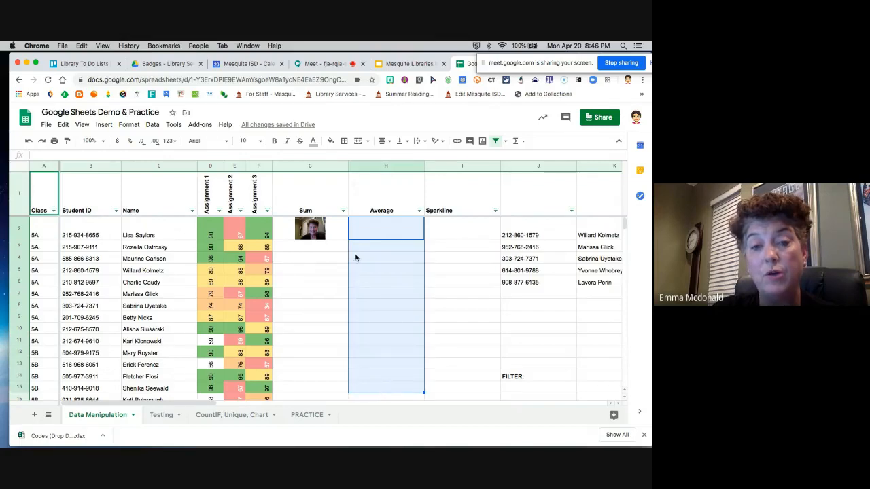
left_click(106, 125)
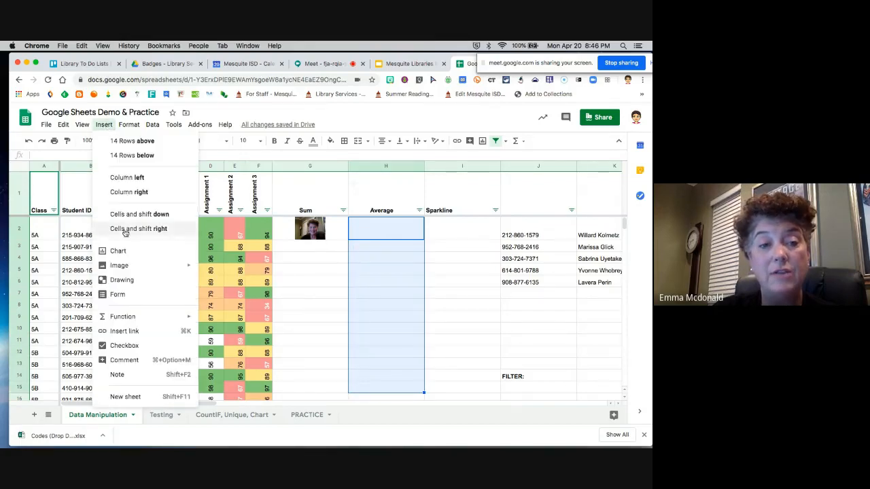
left_click(126, 346)
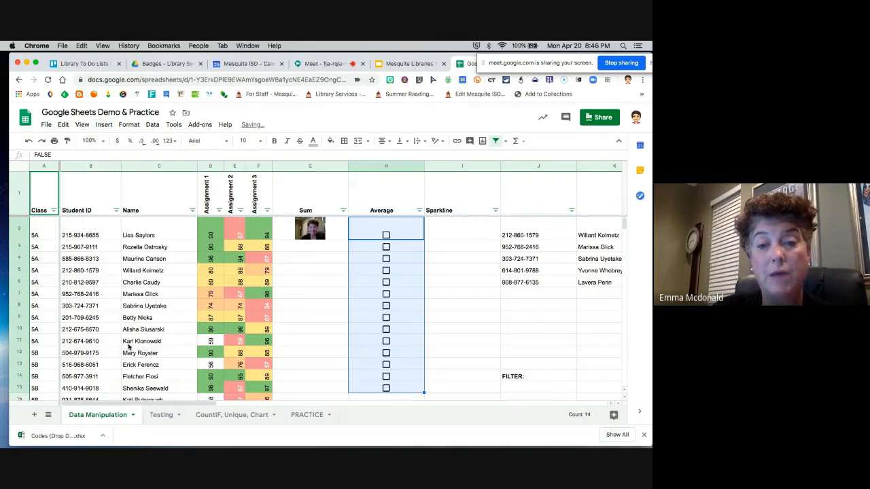
left_click(459, 304)
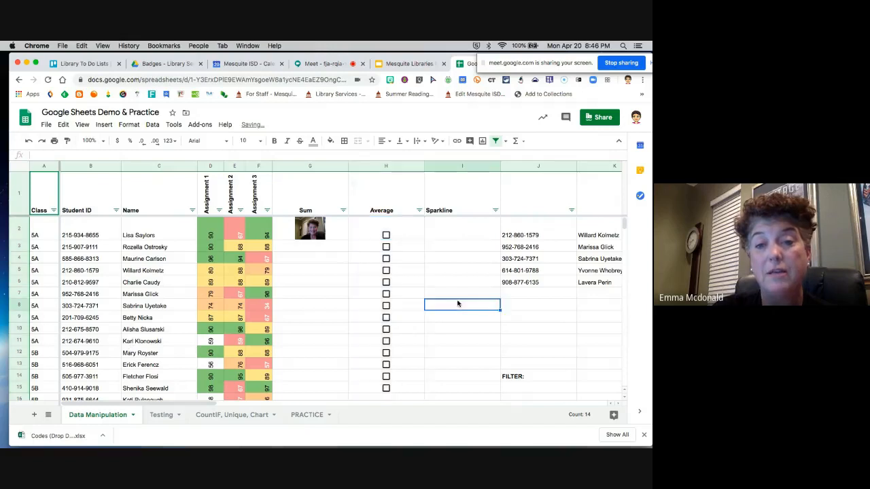
Enter "To Do" in I2, then tick and untick the checkboxes in H2 and H3
left_click(434, 237)
type("To Do")
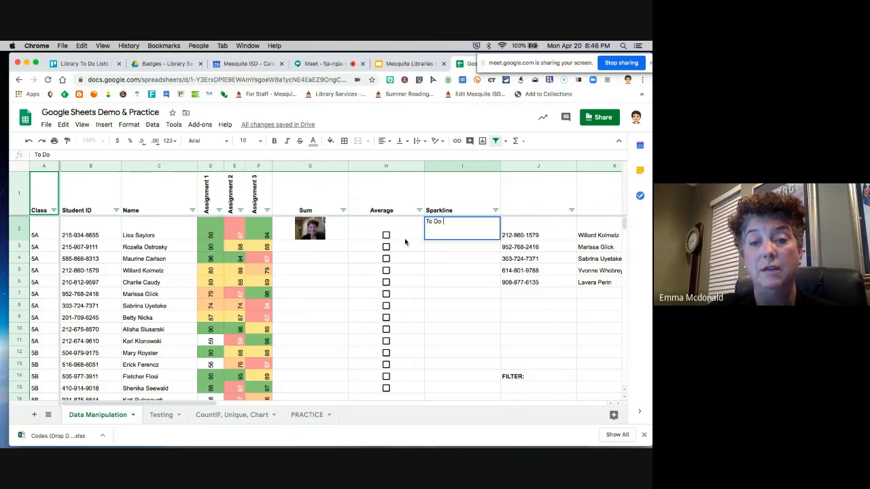
key("Return")
left_click(386, 236)
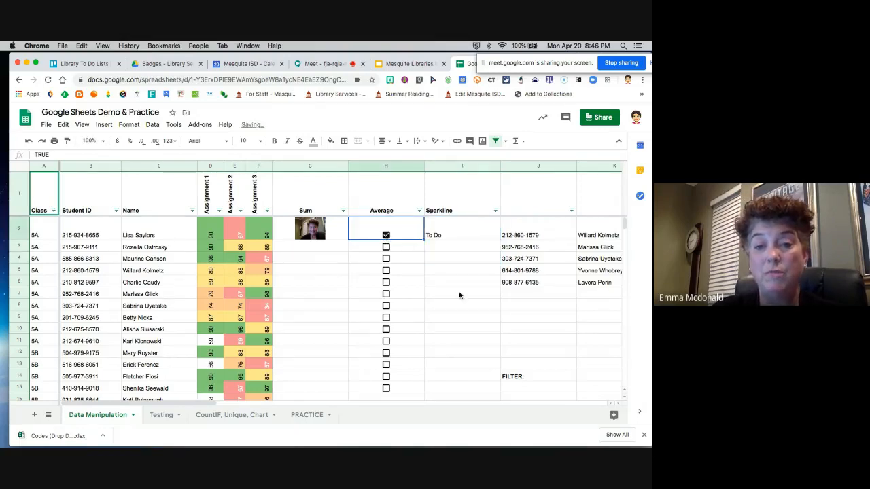
left_click(384, 254)
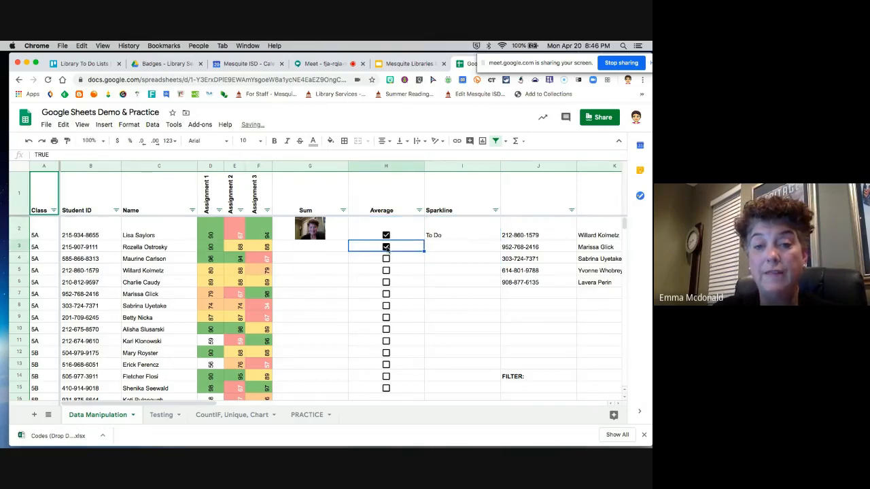
left_click(385, 236)
Narrow column H to about half its width, then tick and untick the checkboxes in H2:H4
left_click(452, 235)
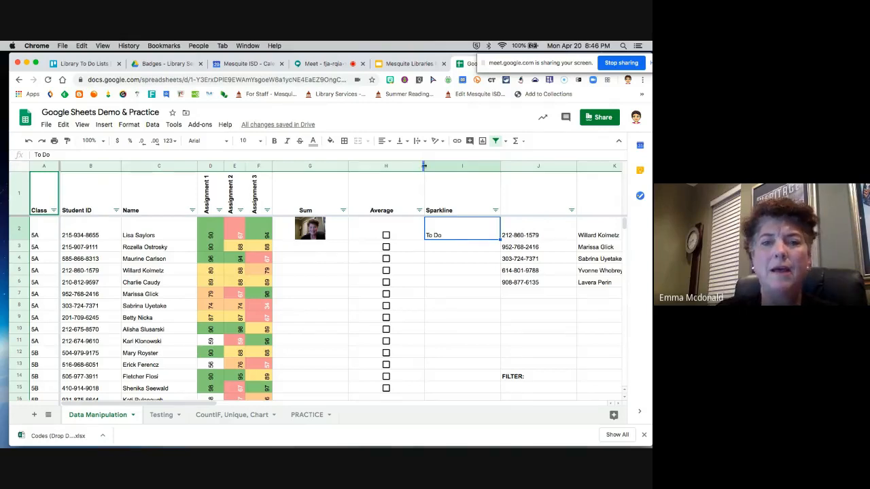
left_click_drag(424, 166, 386, 166)
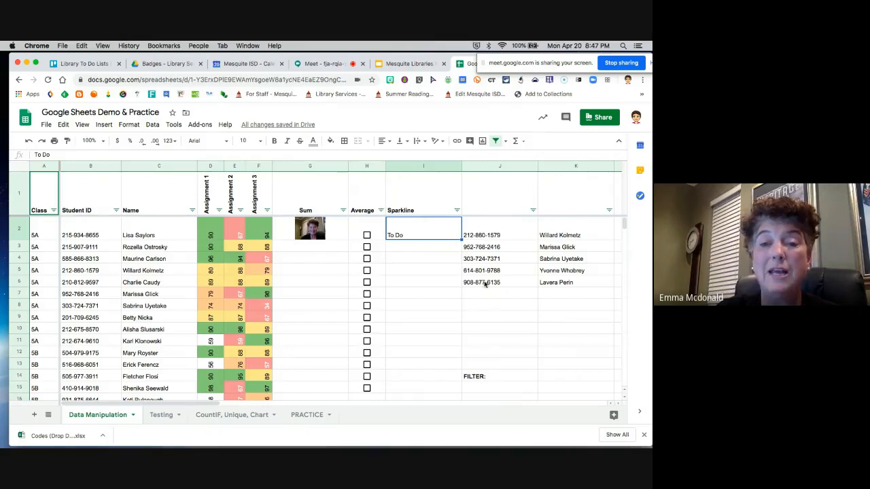
left_click(367, 235)
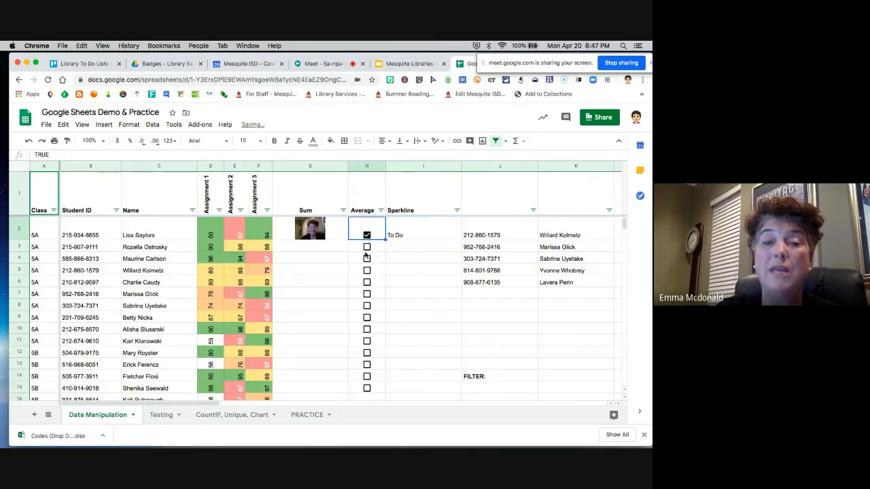
left_click(367, 251)
left_click(367, 259)
left_click(367, 247)
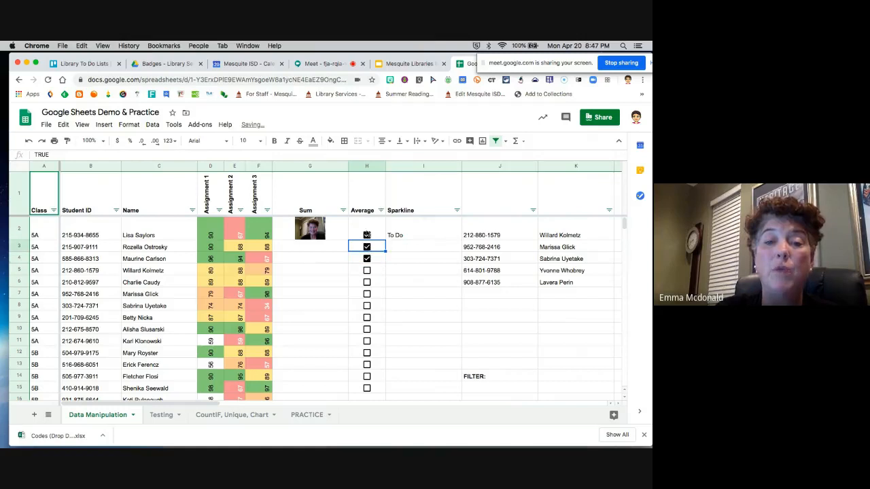
left_click(367, 235)
left_click(367, 247)
left_click(367, 259)
Delete the "To Do" text from I2 and the checkboxes from H2:H15
left_click(381, 237)
left_click(399, 236)
key("Delete")
left_click(378, 236)
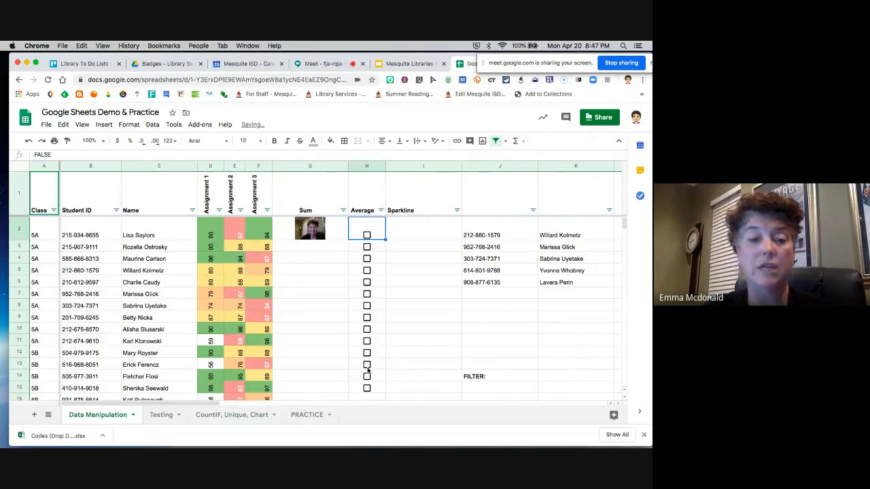
left_click(377, 390, "shift")
key("Delete")
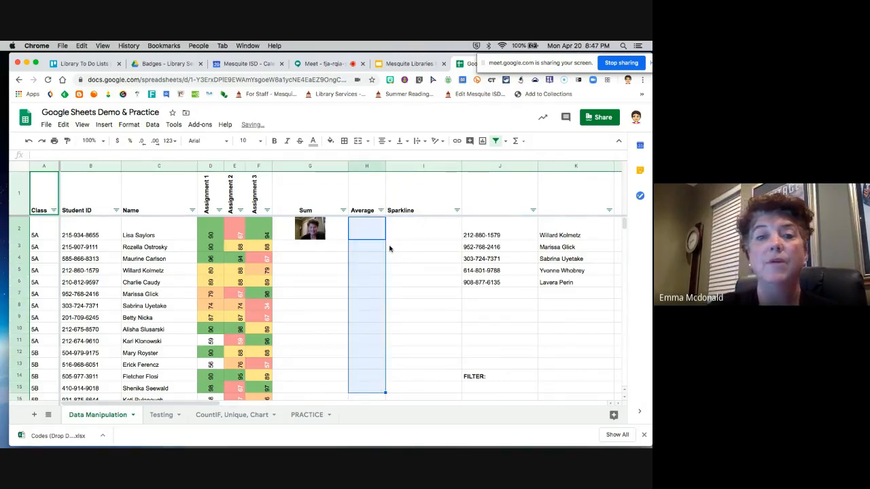
left_click(160, 234)
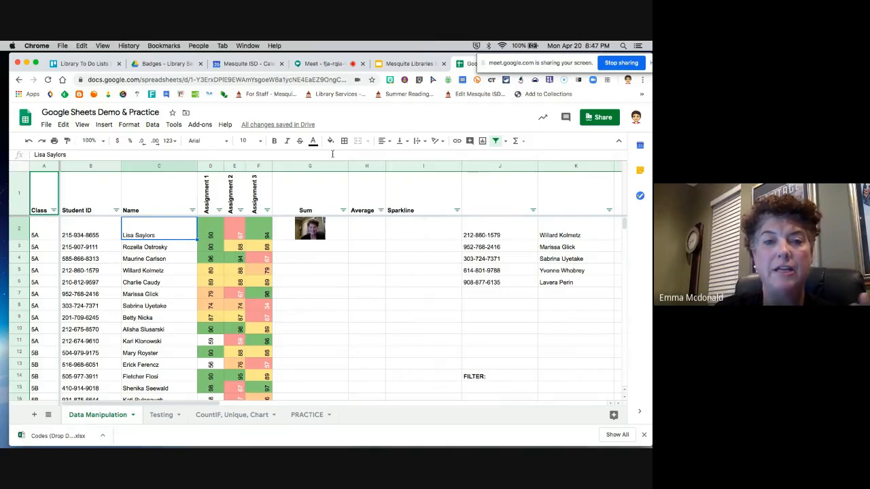
left_click(458, 140)
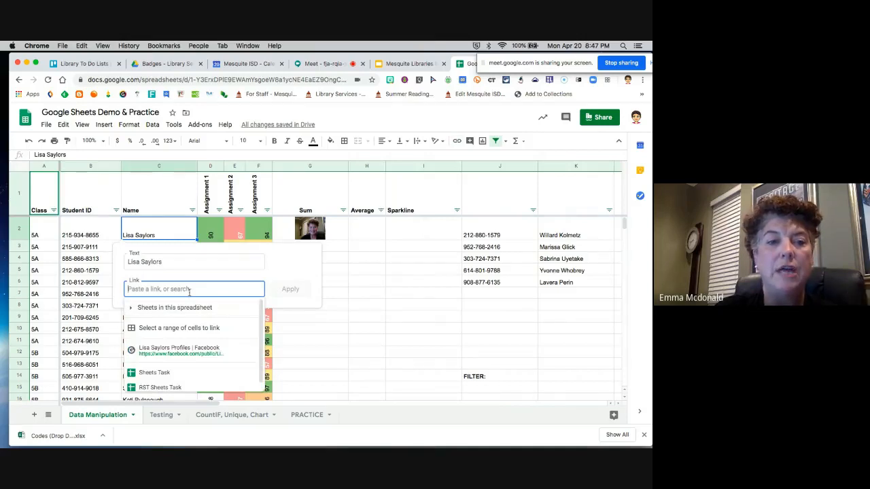
type("https://")
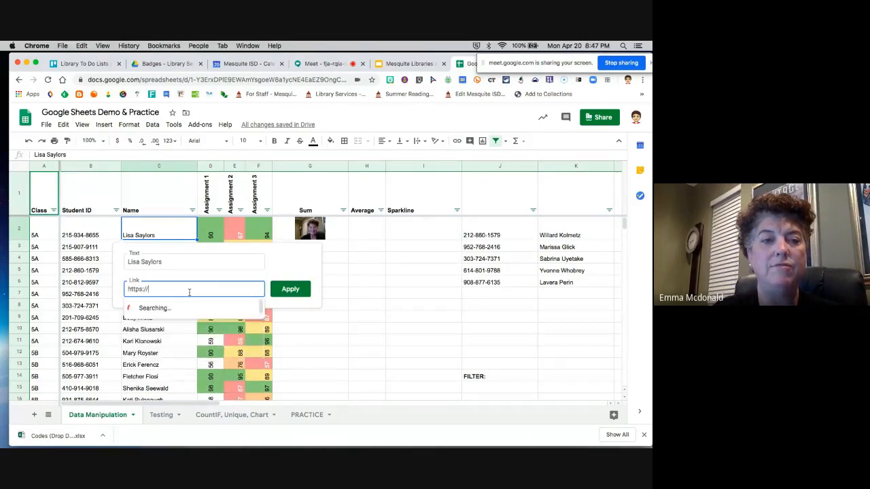
type("www.mesquiteisd.org")
key("Return")
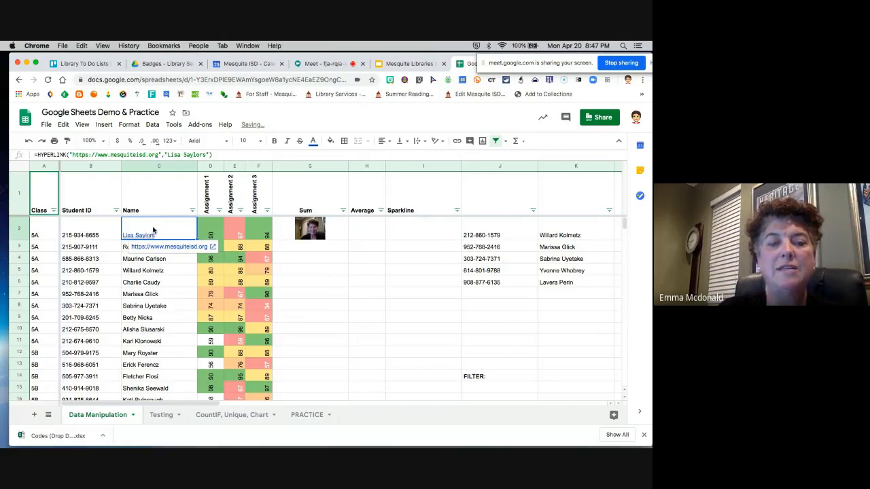
Open the web link in C2 to test it and return to the spreadsheet
mouse_move(149, 234)
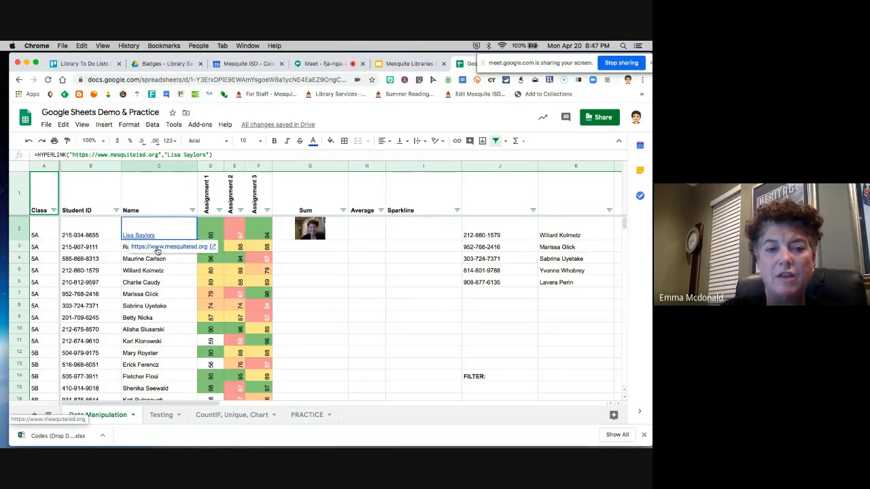
left_click(158, 247)
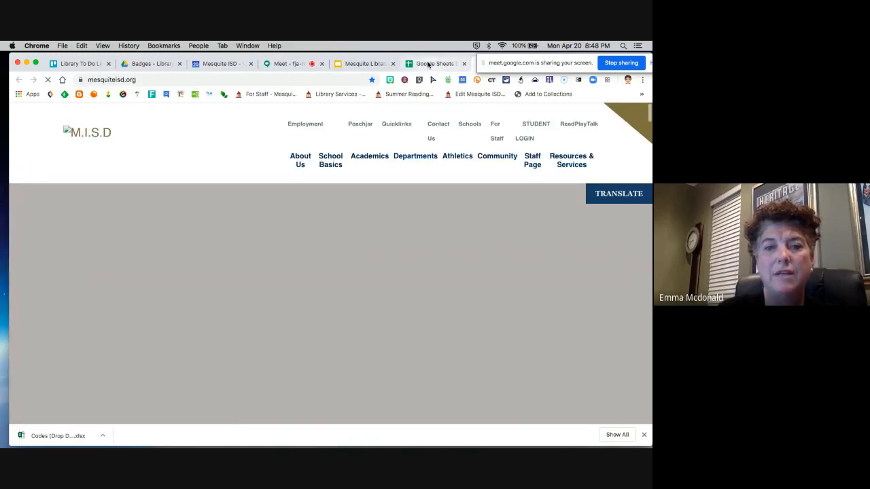
left_click(429, 64)
mouse_move(160, 236)
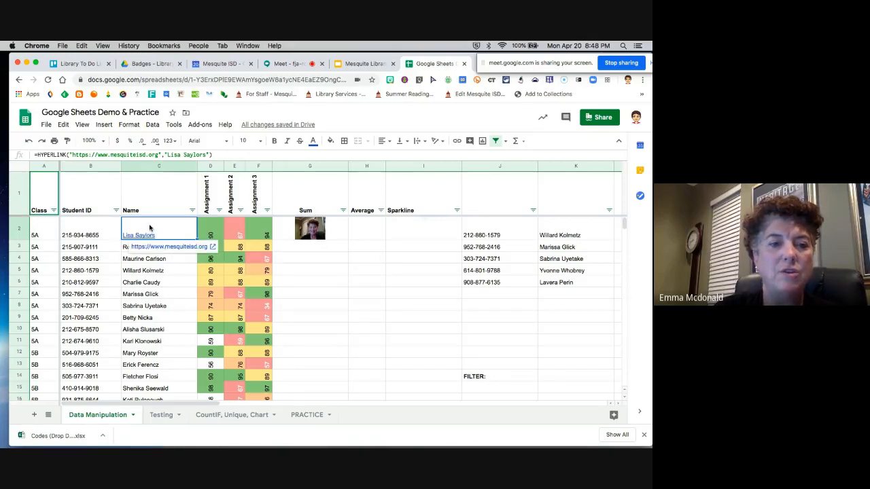
left_click_drag(151, 228, 211, 231)
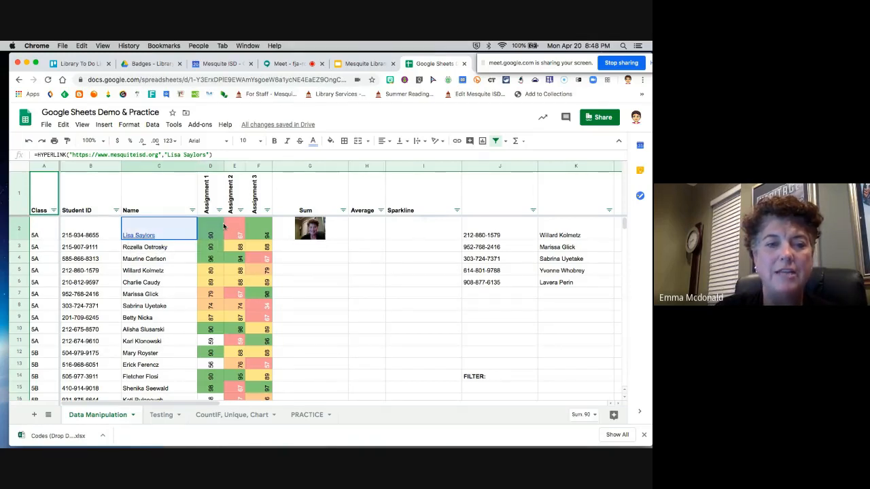
left_click(175, 261)
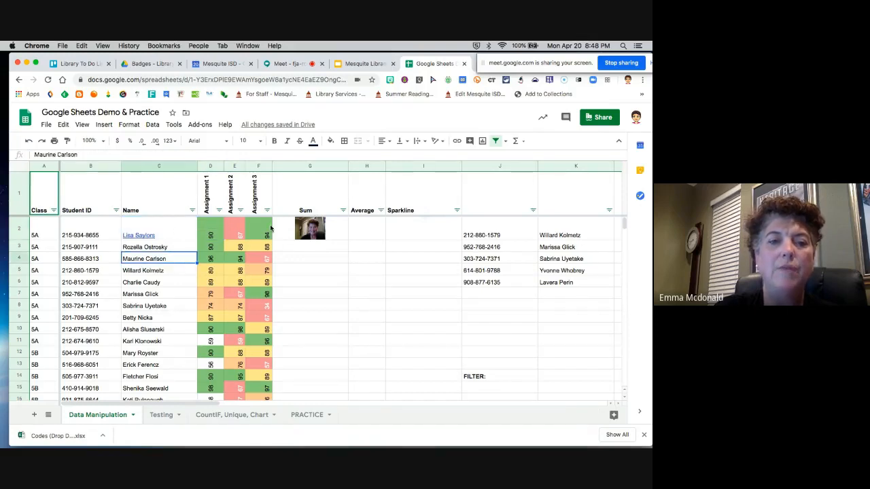
left_click(158, 227)
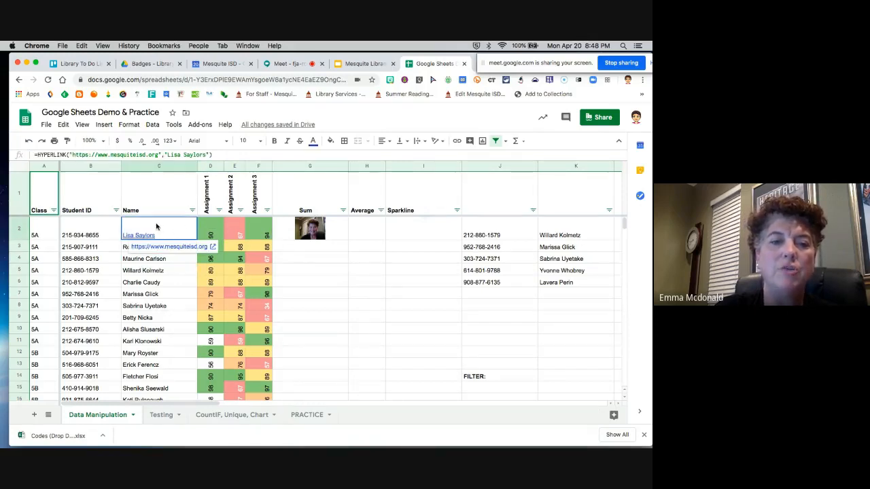
Insert a column chart of the names and Assignment 1 scores in C2:D11, and delete it after viewing
left_click_drag(163, 227, 214, 346)
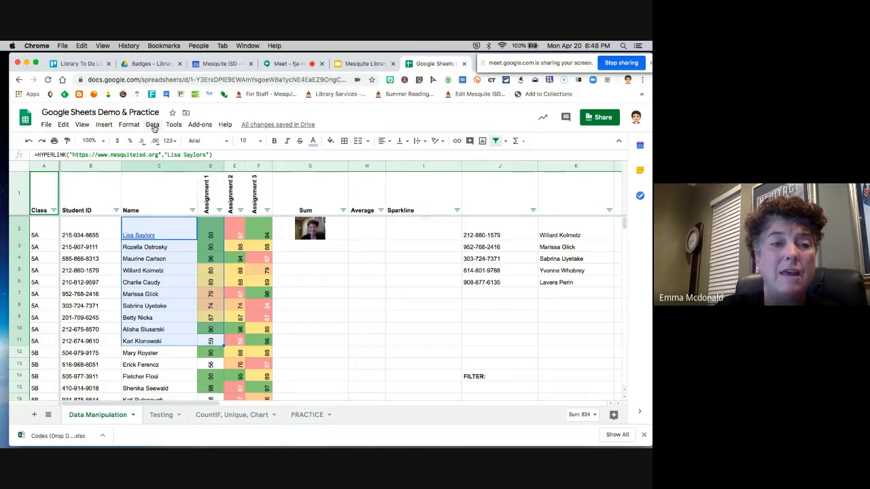
left_click(104, 125)
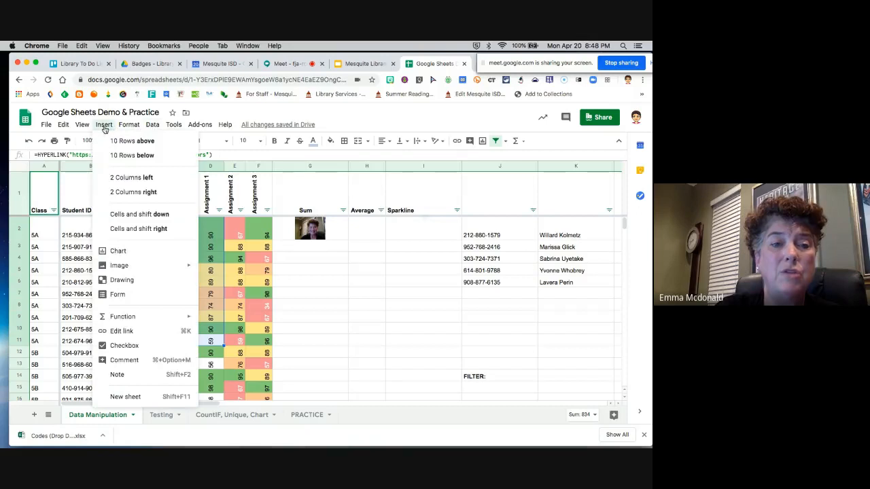
left_click(119, 251)
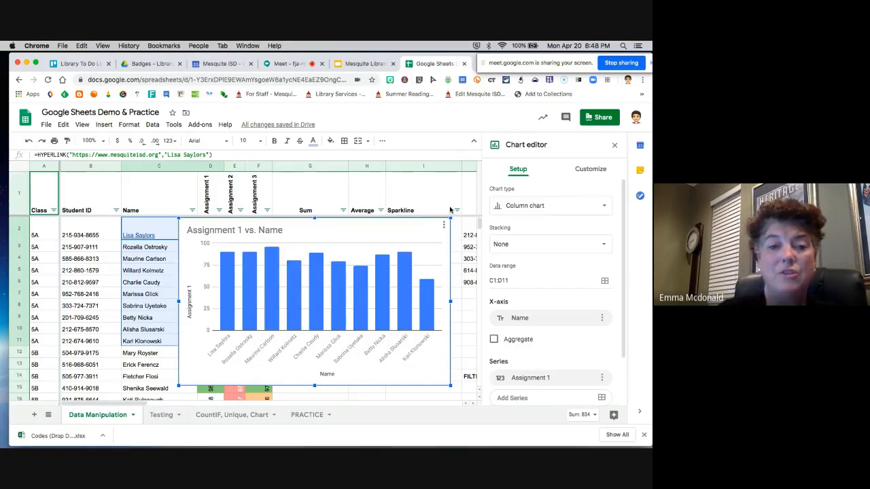
key("Delete")
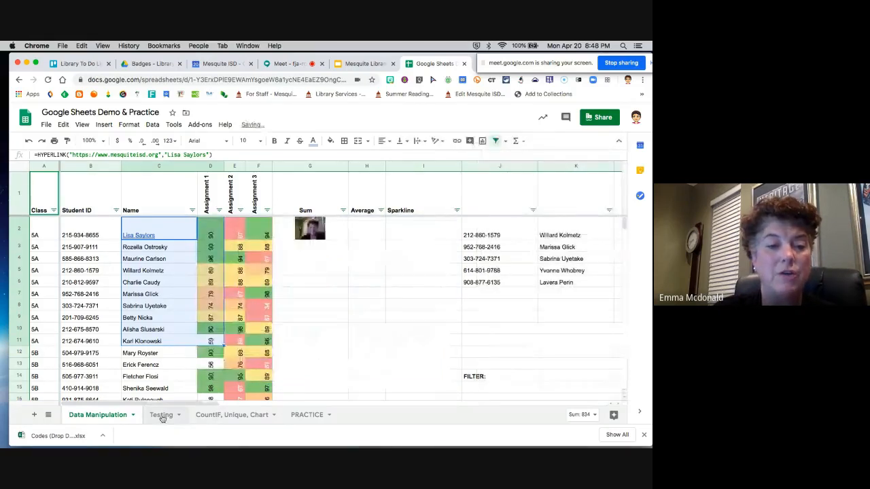
On the Testing sheet, enter Student 1 and Student 2 in A1:A2 and fill the series down to Student 10 in A10
left_click(162, 415)
left_click(61, 180)
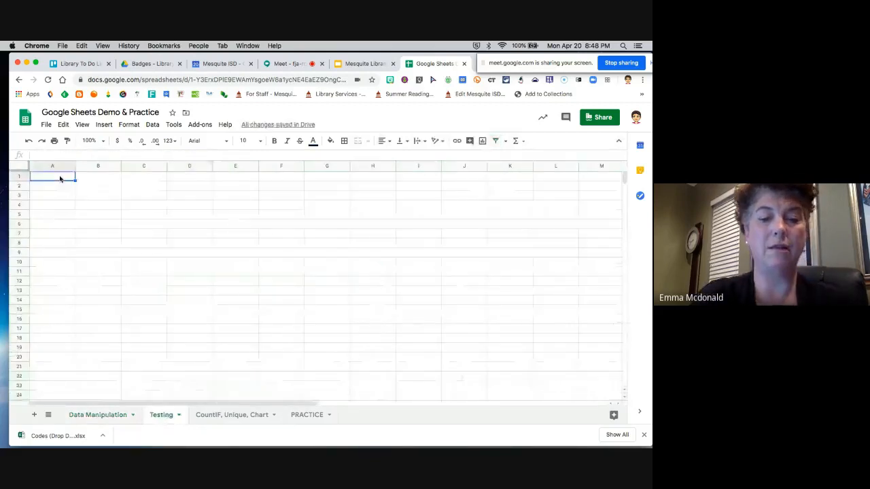
type("Student 1")
key("Return")
type("Student 2")
left_click(87, 188)
left_click(68, 186)
left_click_drag(74, 189, 74, 267)
left_click(98, 252)
Insert a row above the student list and enter the headers Name in A1 and Food in B1
left_click(103, 180)
type("F")
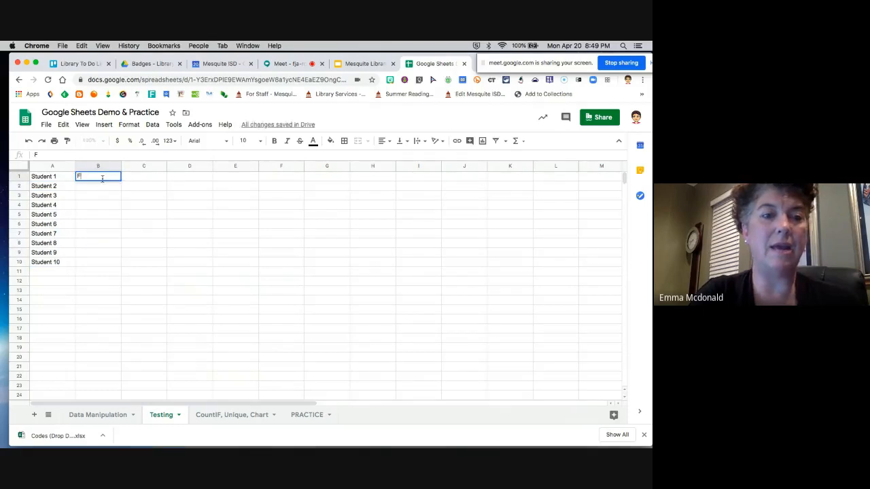
left_click(23, 177)
right_click(23, 176)
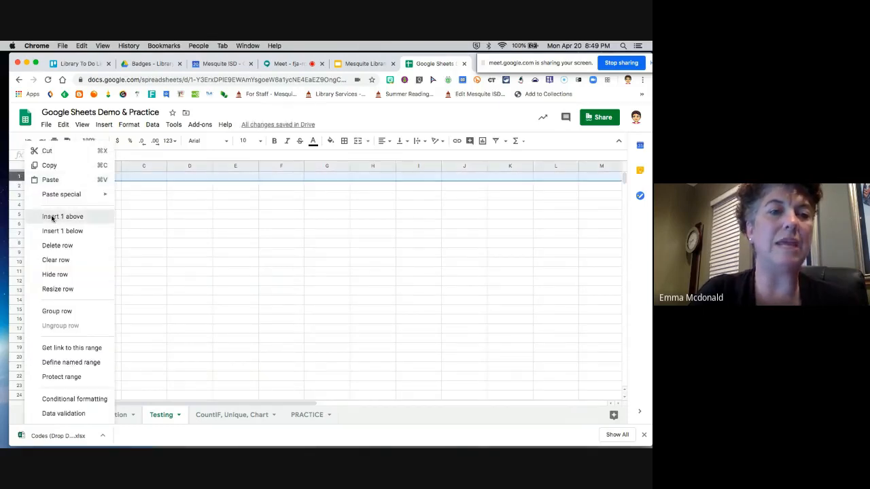
left_click(52, 217)
left_click(88, 189)
left_click(90, 177)
type("Food")
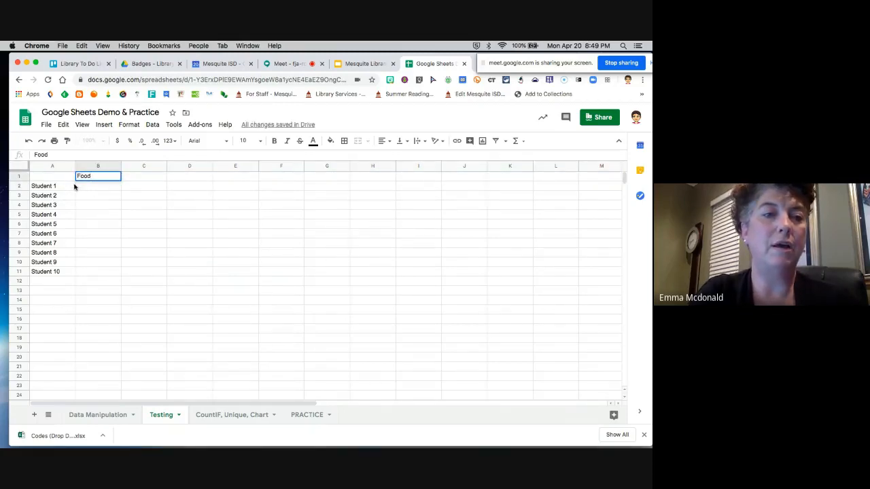
left_click(53, 175)
type("Name")
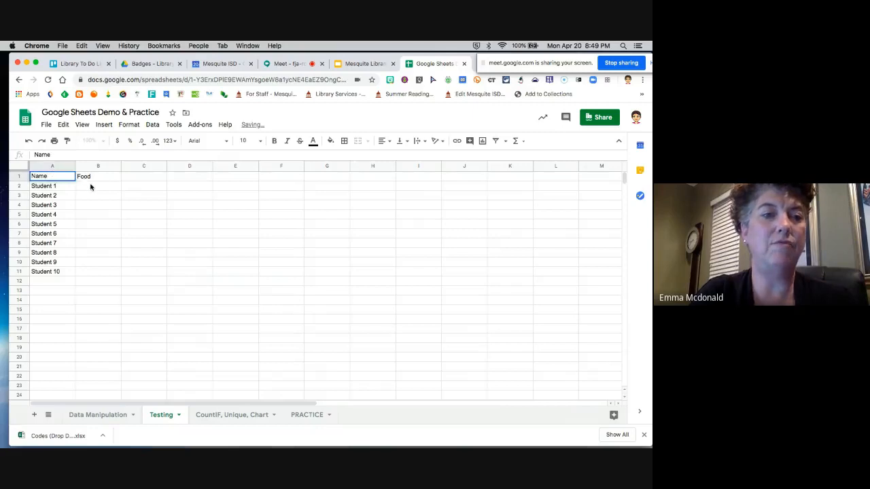
Enter Steak, Ice Cream, Banana, Hamburger and Taco in B2:B6 of the Food column
left_click(90, 186)
type("Ste")
key("Return")
type("Ice Cream")
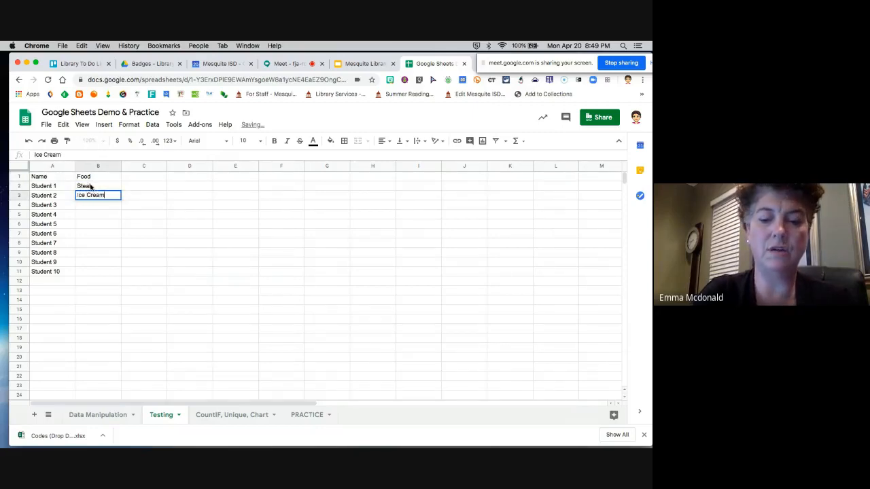
key("Return")
type("Ban")
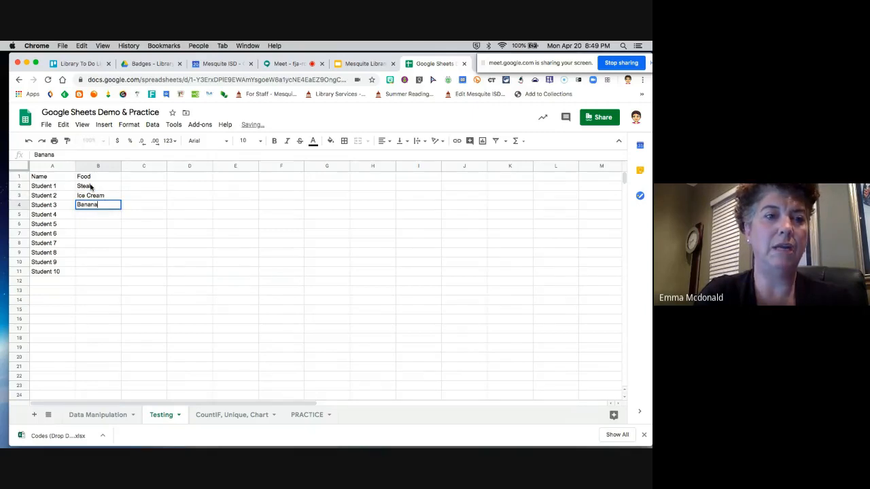
type("ana")
key("Return")
type("Hamburger")
key("Return")
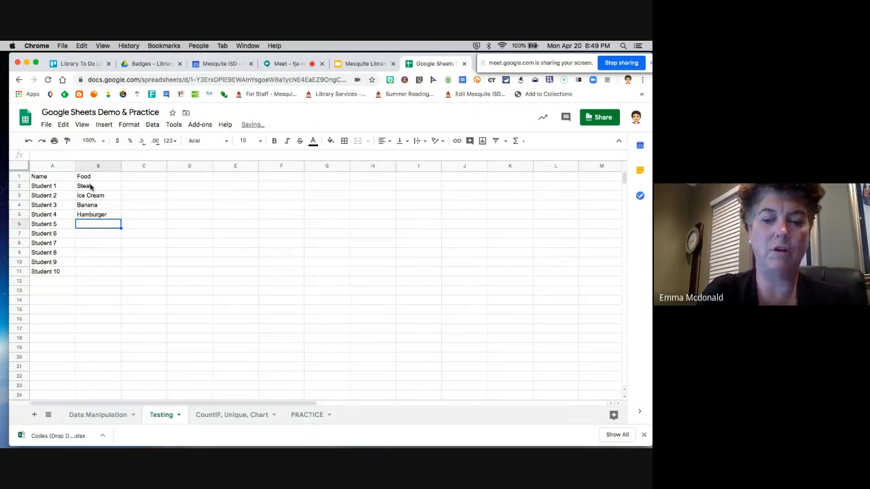
type("Taco")
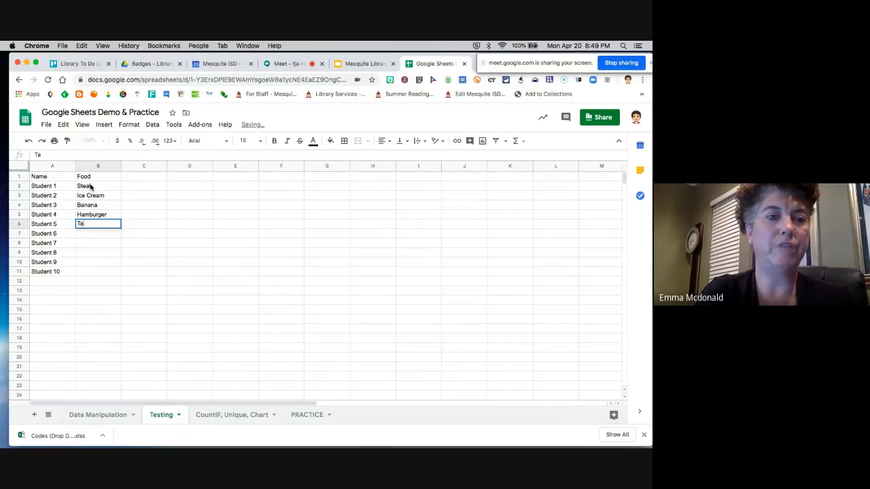
left_click(130, 255)
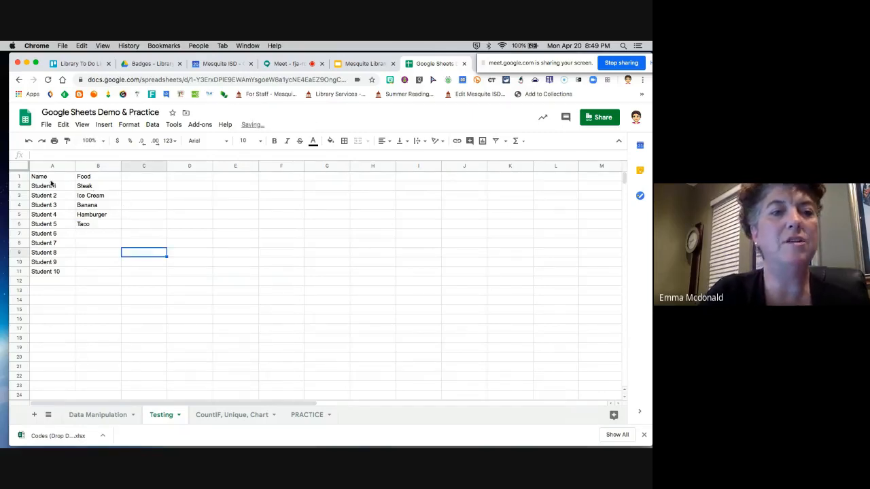
Try to chart the Name and Food data in A1:B11, and delete the chart
left_click_drag(50, 178, 98, 276)
left_click(103, 125)
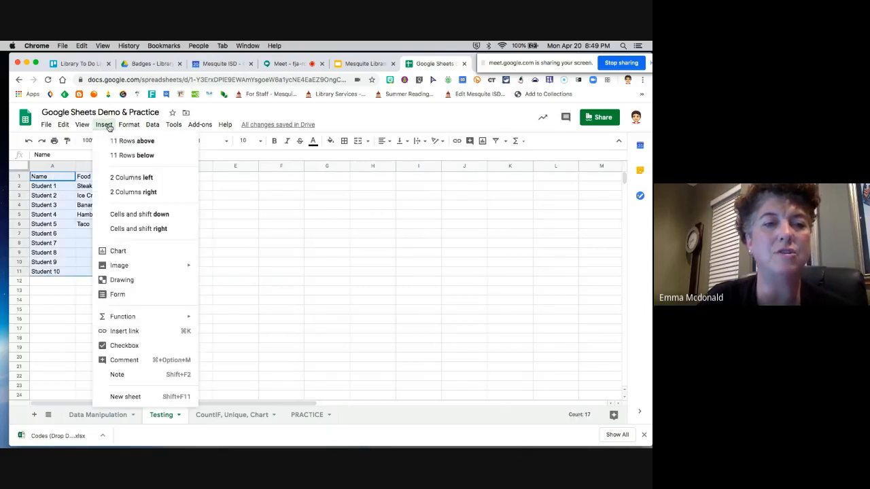
left_click(136, 251)
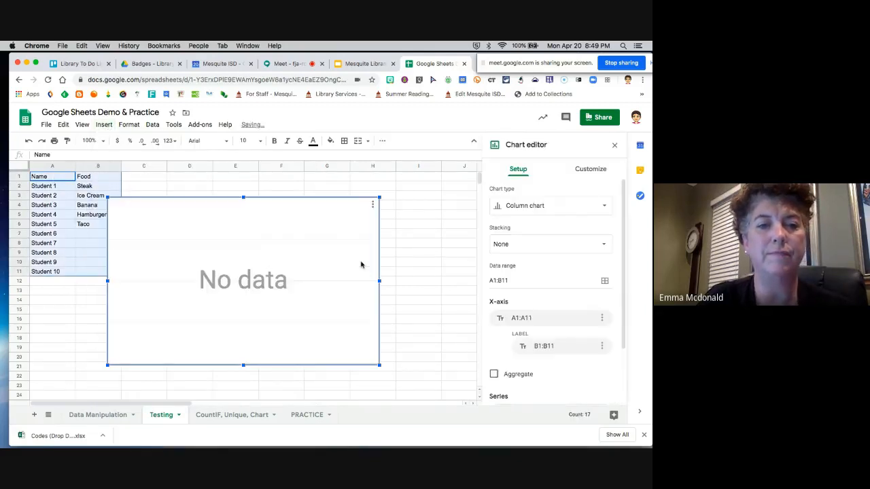
left_click(409, 224)
left_click(361, 225)
key("Delete")
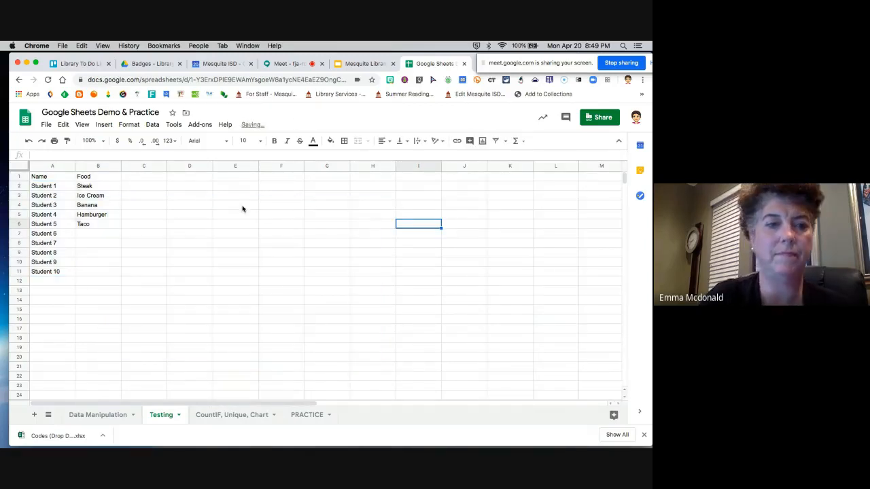
Insert the A1:B11 chart again, move it clear of the data, and delete it
left_click_drag(63, 179, 103, 272)
left_click(104, 124)
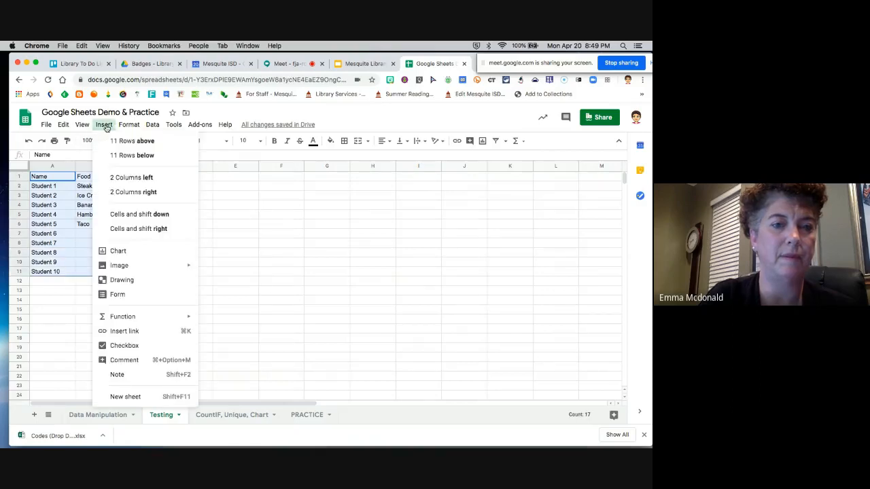
left_click(118, 251)
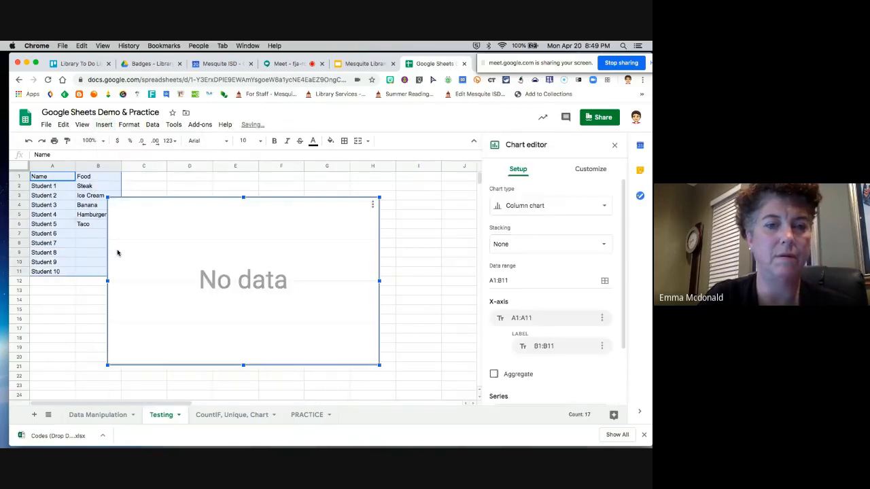
left_click_drag(175, 249, 319, 233)
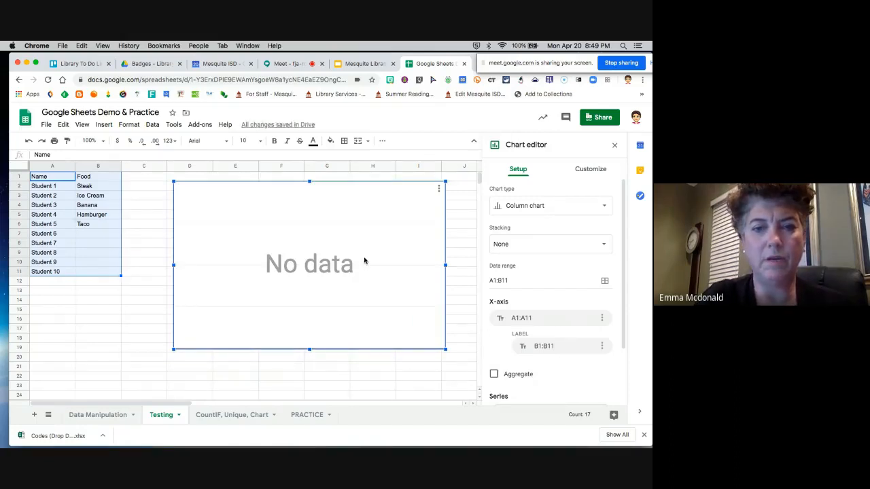
key("Delete")
left_click(227, 279)
Insert a chart from the Name and Food table in A1:B11
left_click(108, 206)
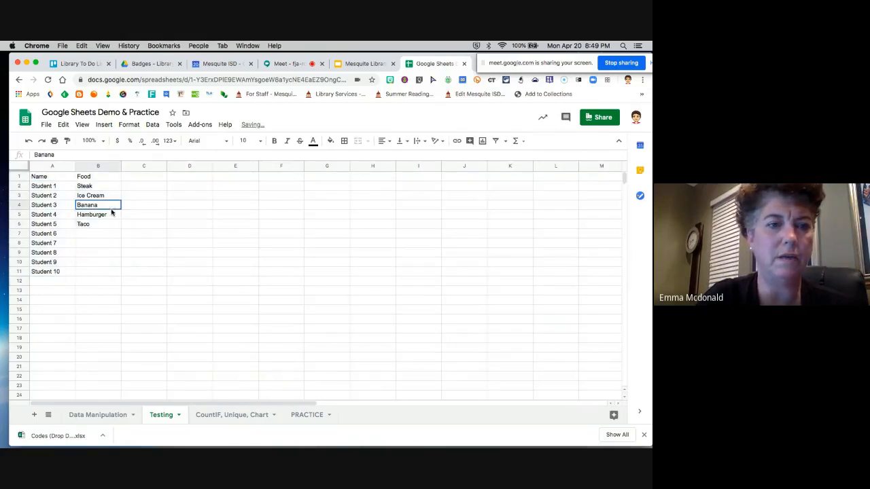
left_click(56, 199)
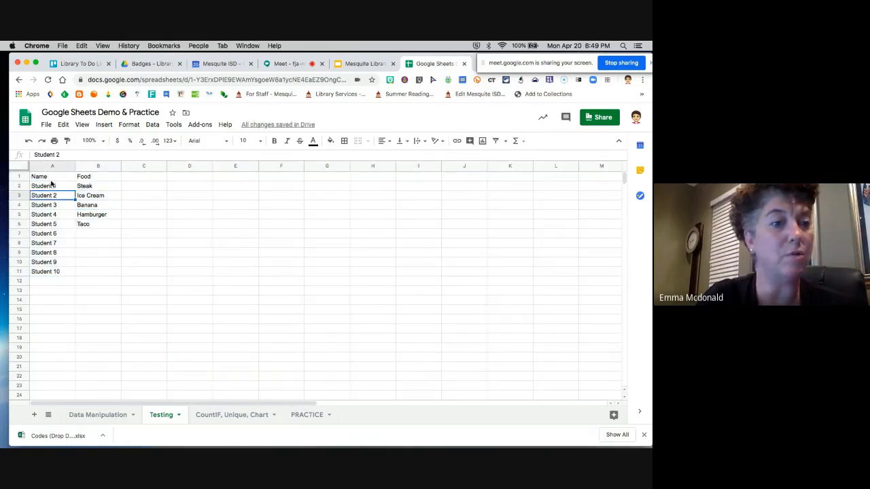
left_click_drag(45, 178, 105, 276)
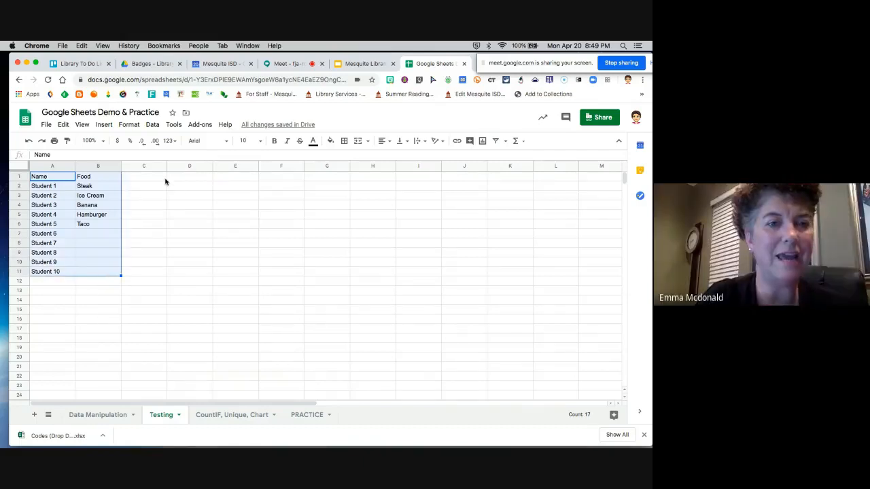
left_click(103, 126)
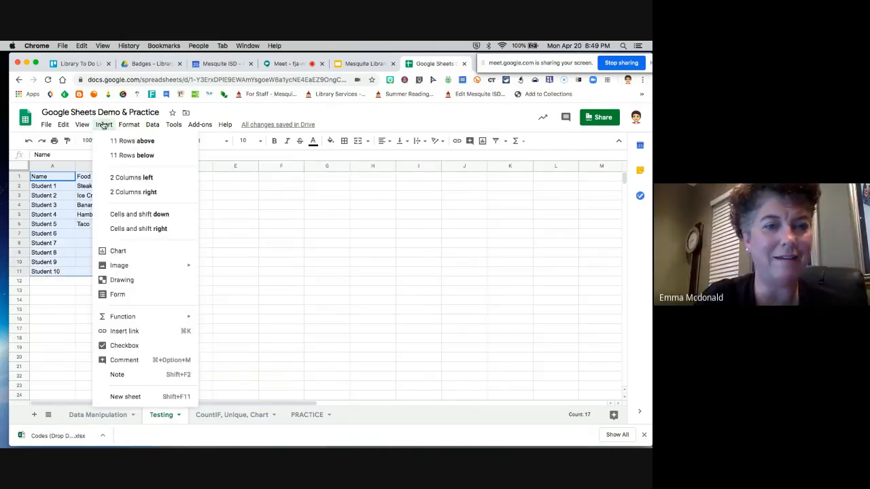
left_click(115, 250)
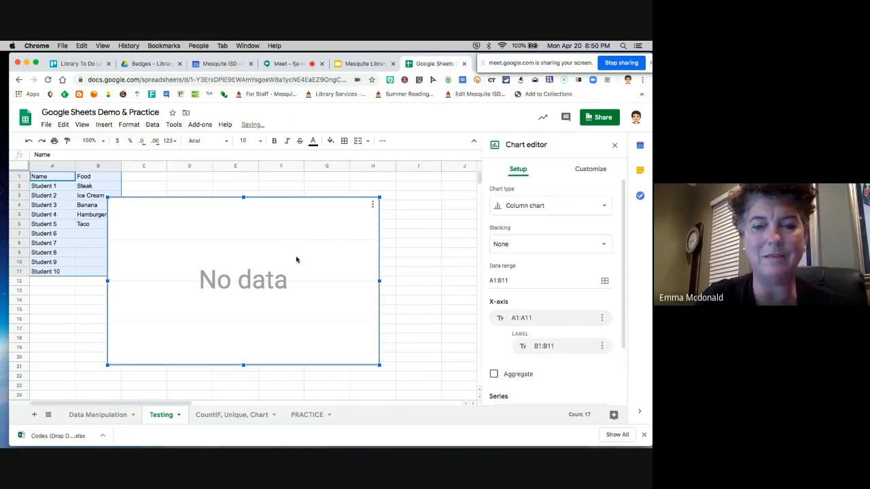
Delete the empty chart from the Testing sheet
key("Delete")
left_click(306, 253)
left_click(127, 243)
left_click(99, 216)
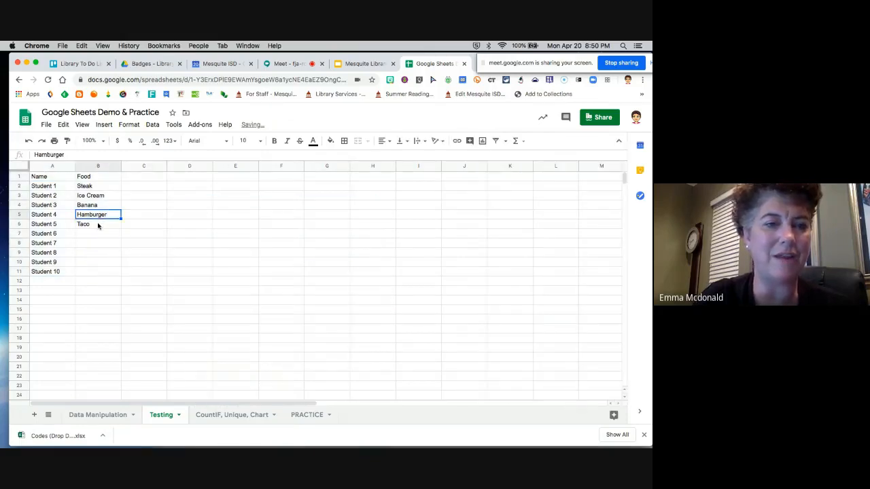
left_click(102, 187)
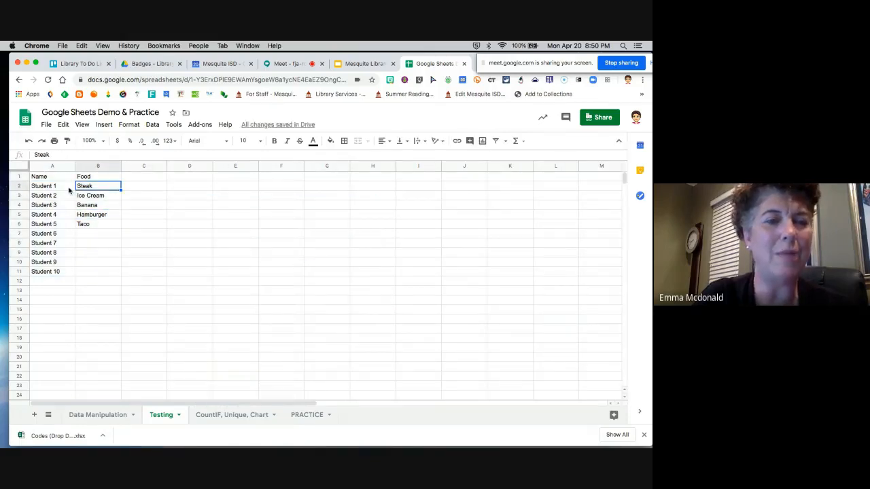
Make the Name and Food headers in A1:B1 bold
left_click_drag(43, 178, 105, 177)
left_click(274, 140)
left_click(255, 243)
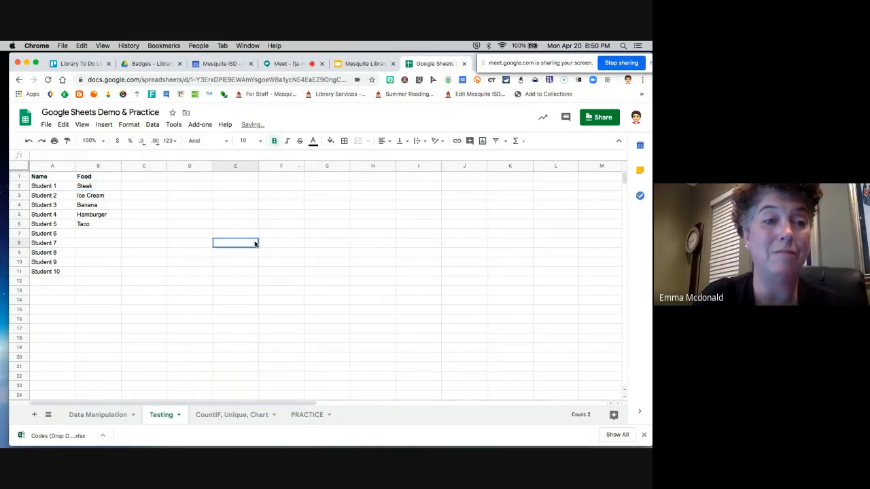
Try charting A1:B11 with the bold headers, and delete the resulting chart
left_click_drag(42, 178, 110, 276)
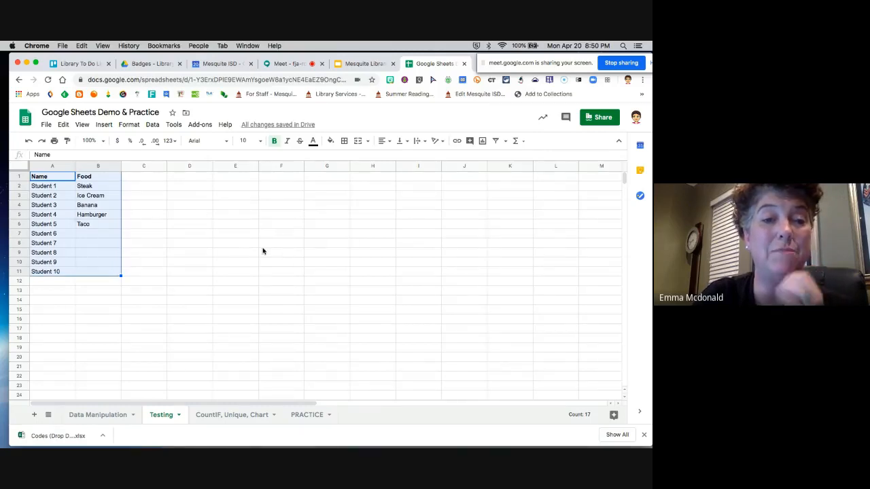
left_click(103, 125)
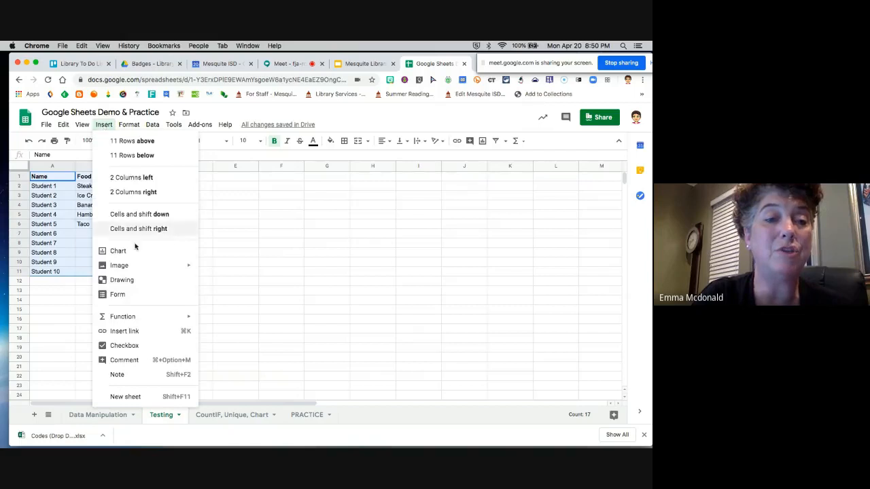
left_click(125, 254)
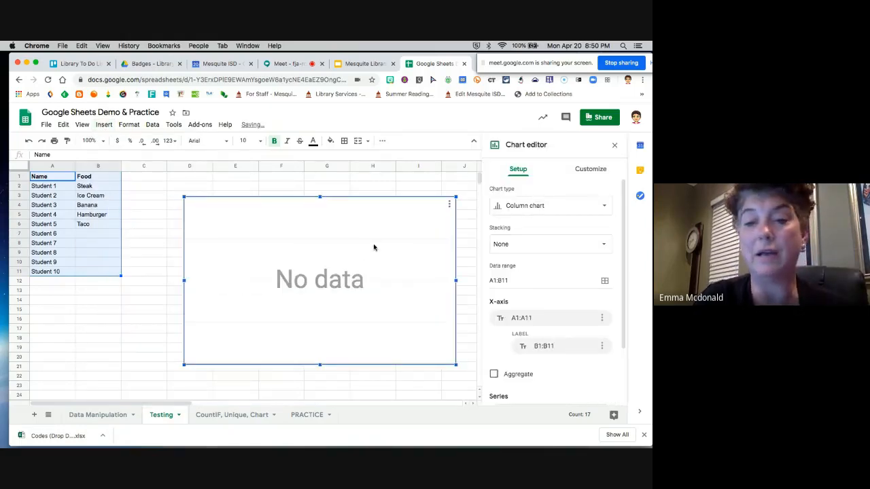
key("Delete")
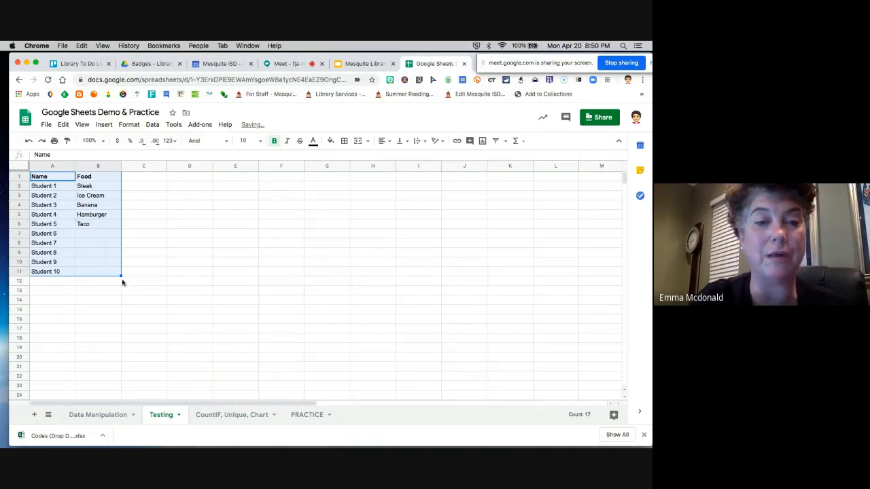
left_click(104, 265)
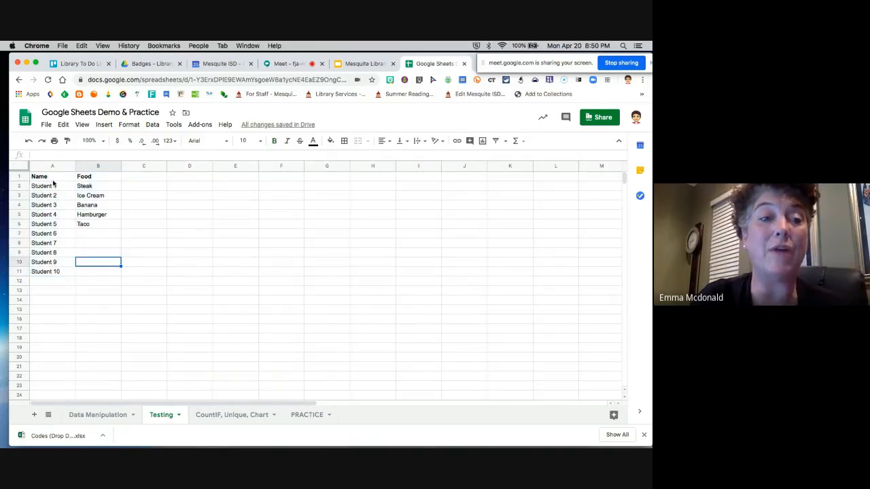
Try charting the Name and Food data in A1:B11 as a pie chart, and delete it
left_click_drag(52, 178, 115, 270)
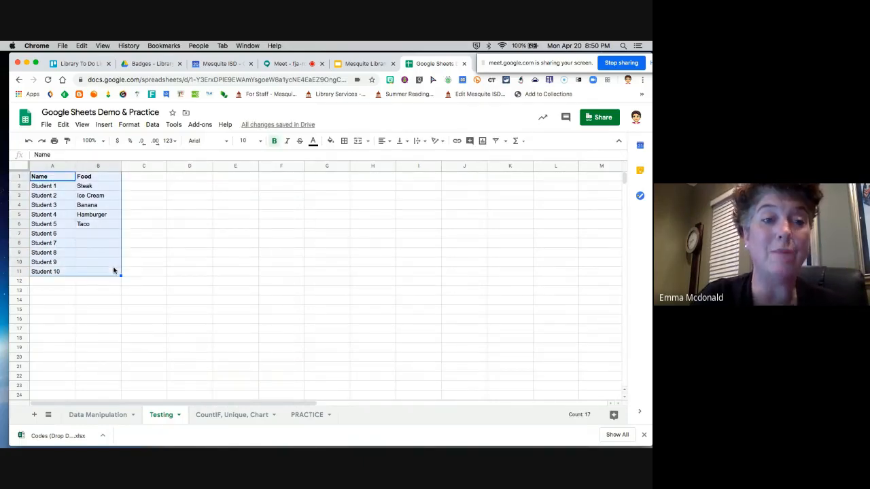
left_click(103, 128)
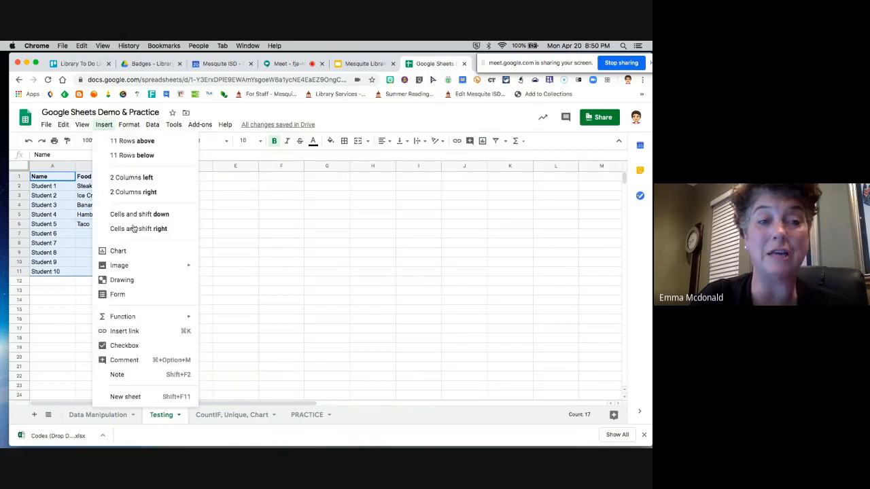
left_click(134, 252)
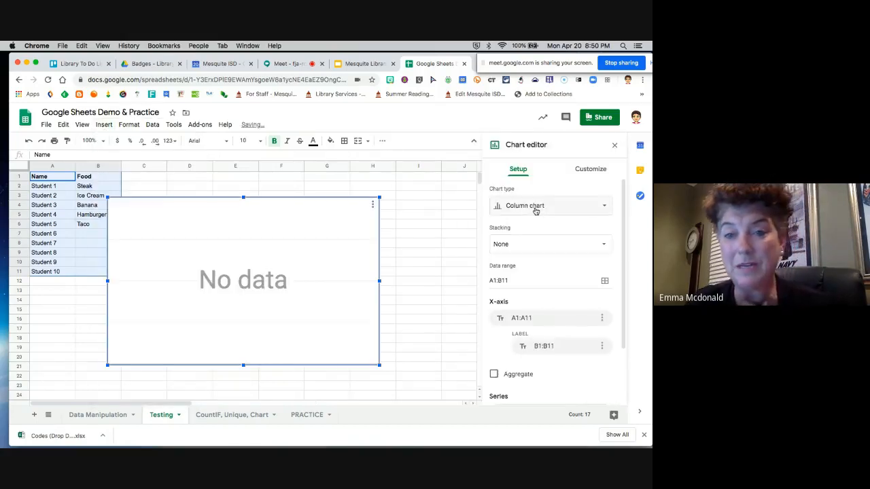
left_click(536, 210)
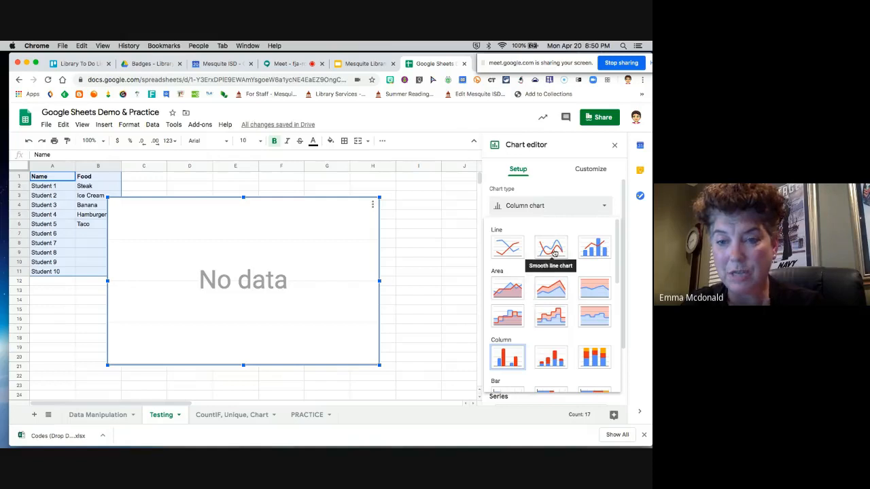
scroll(549, 250, "down", 3)
left_click(508, 322)
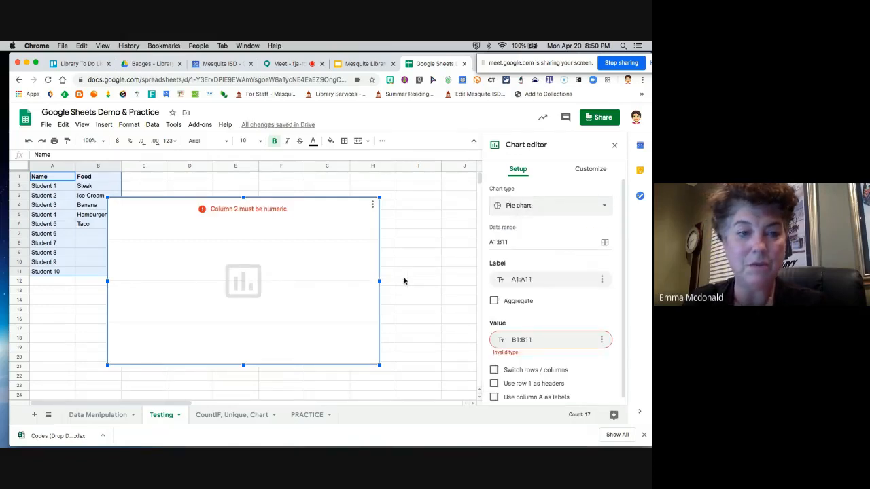
key("BackSpace")
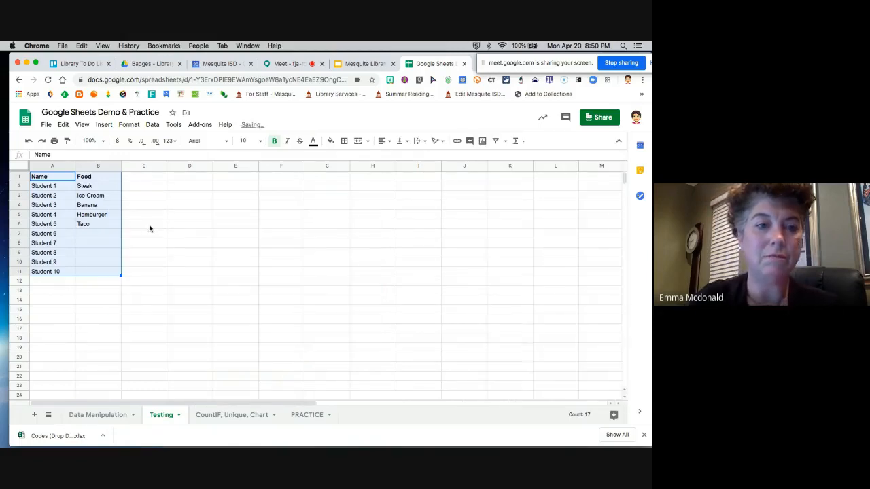
left_click(93, 213)
left_click(62, 188)
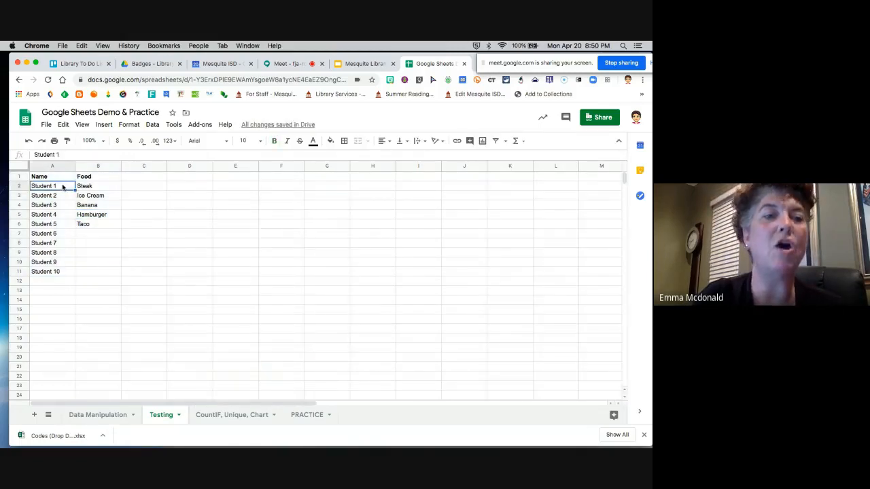
left_click(62, 197)
left_click(61, 206)
left_click(62, 193)
left_click(161, 253)
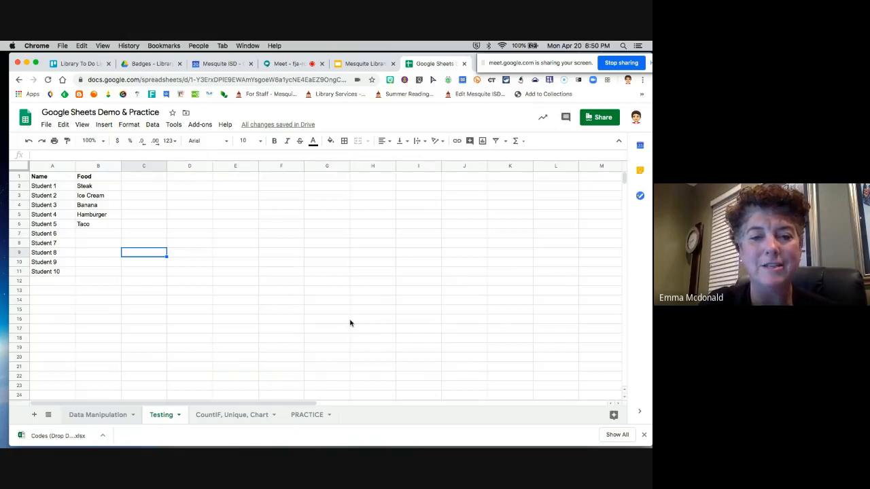
On the Data Manipulation sheet, enter Steak, Chicken and Taco in cells G8:G10
left_click(98, 415)
left_click_drag(310, 305, 409, 377)
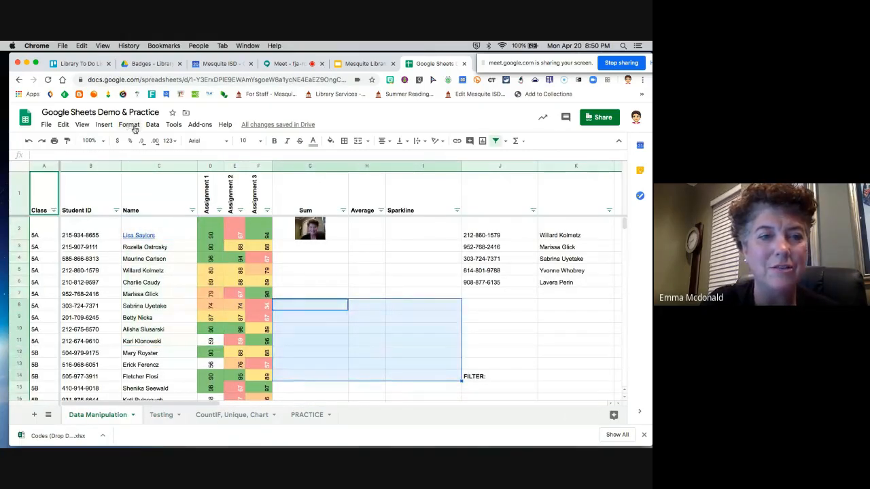
left_click(303, 310)
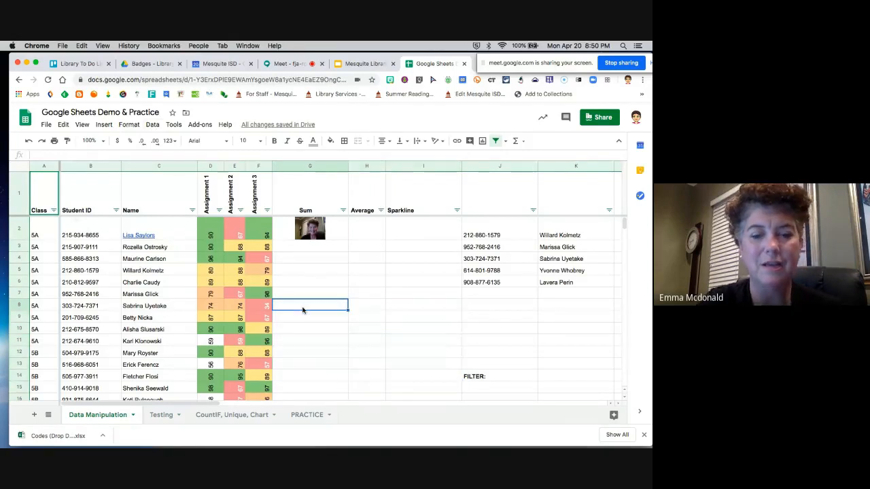
type("Steak")
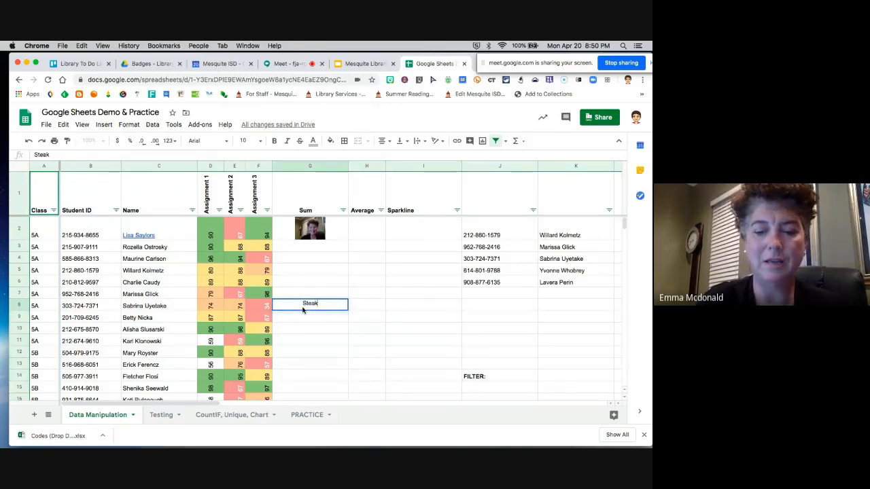
key("Return")
type("Chicken")
key("Return")
type("Taco")
Enter the counts 1, 4 and 3 beside the foods in H8:H10
left_click(367, 307)
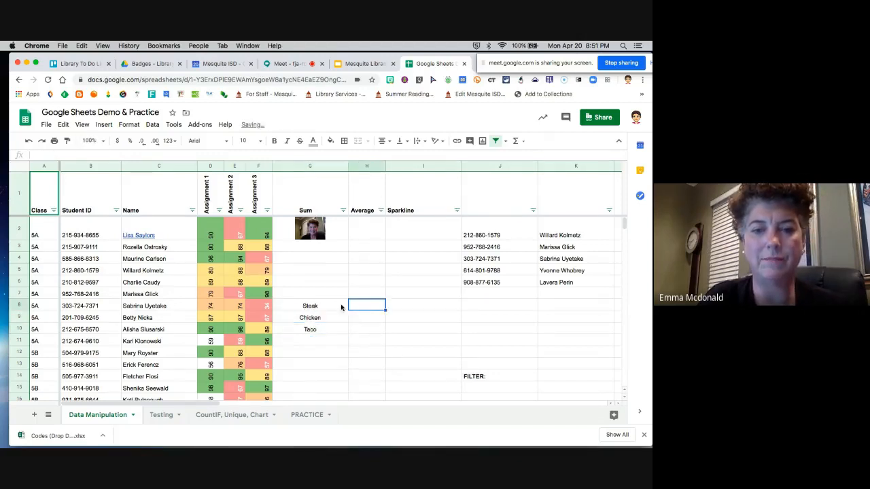
type("1")
key("Return")
type("2")
key("Return")
type("3")
key("Return")
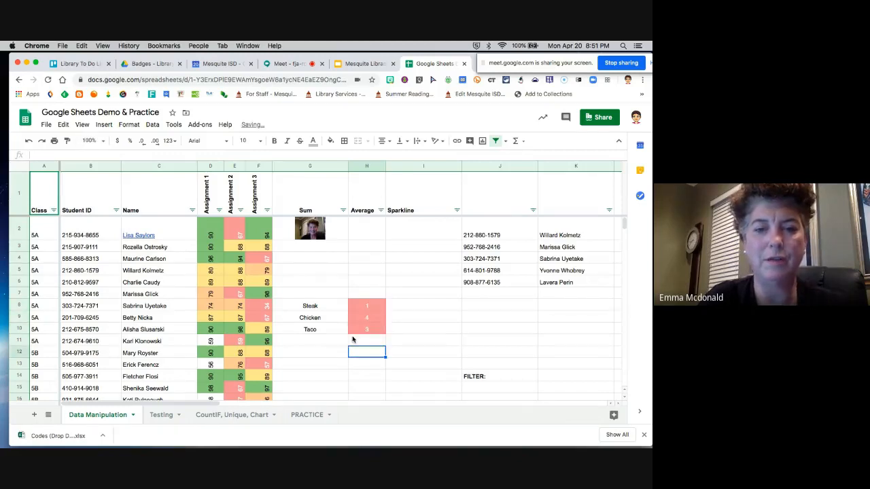
Insert a column chart from the foods and counts in G8:H10
left_click_drag(320, 307, 377, 324)
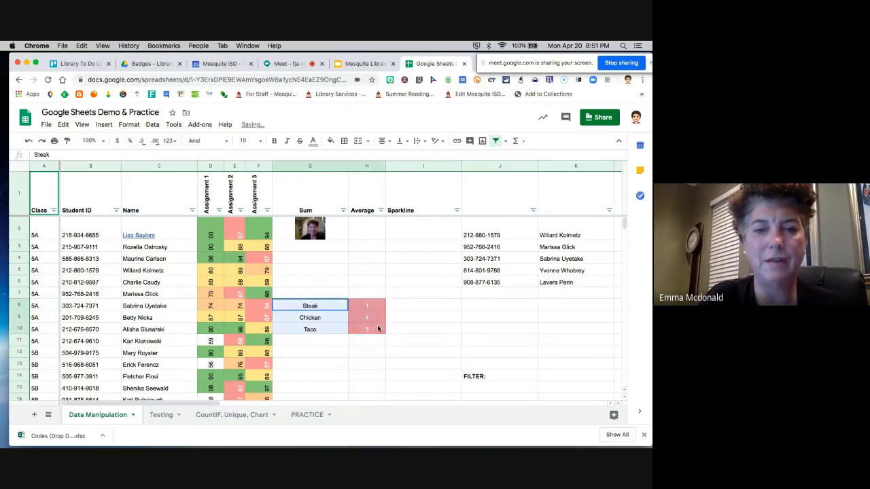
left_click(154, 126)
mouse_move(103, 127)
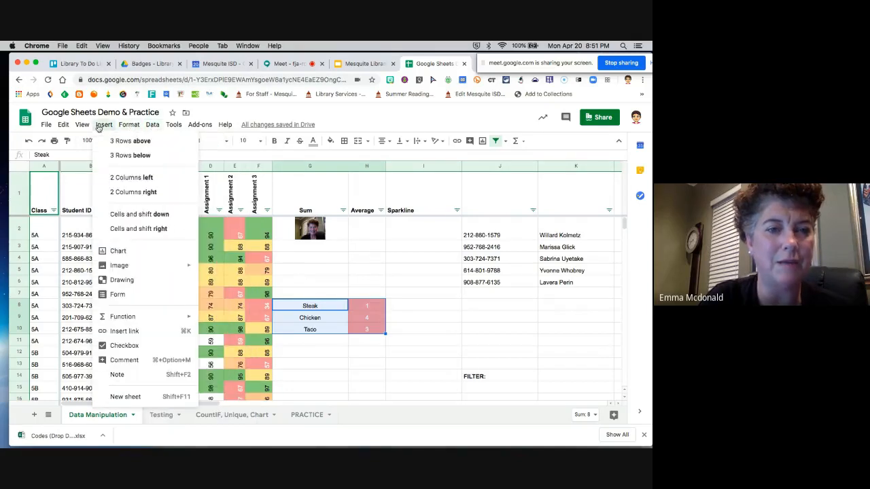
left_click(118, 251)
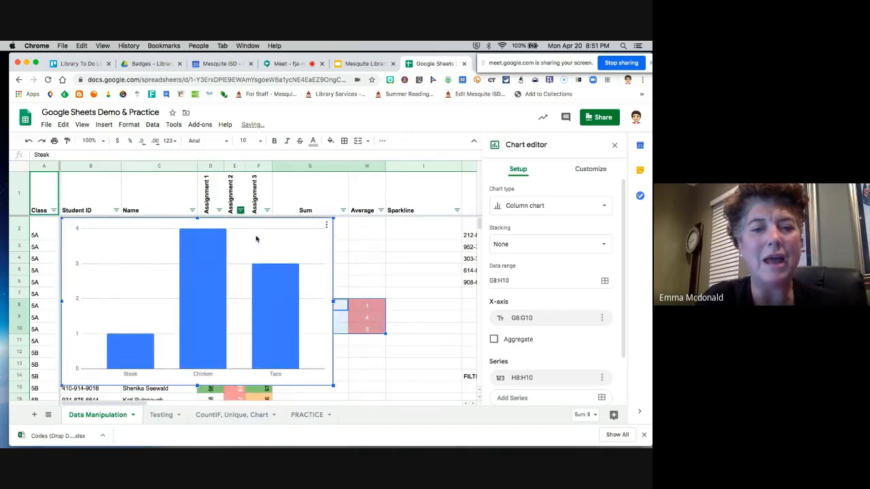
Change the food counts in H8:H10 to 3, 7 and 1
left_click(371, 310)
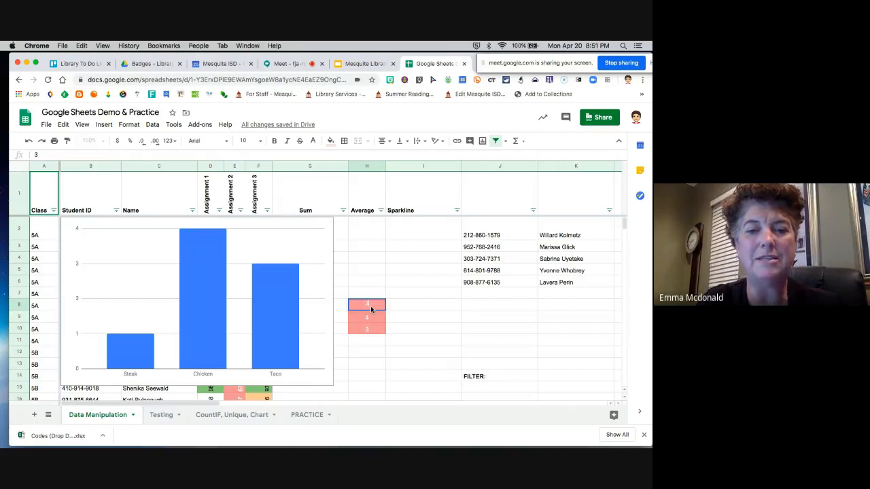
key("Return")
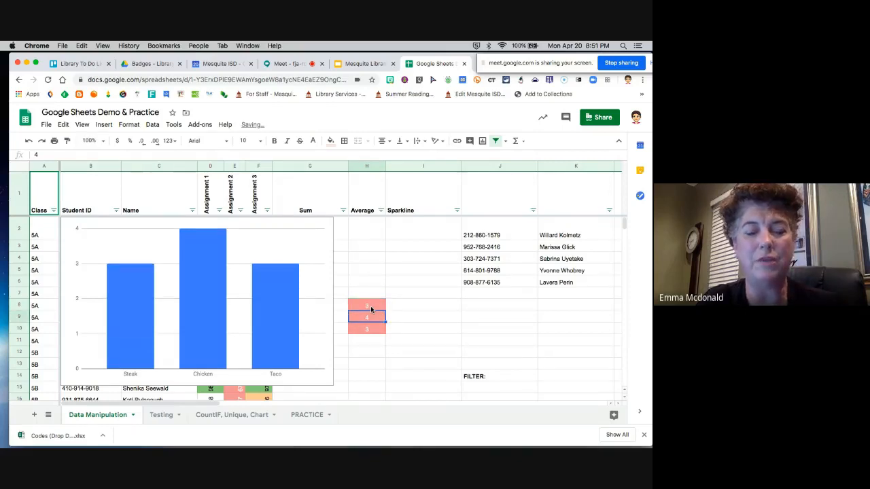
type("7")
key("Return")
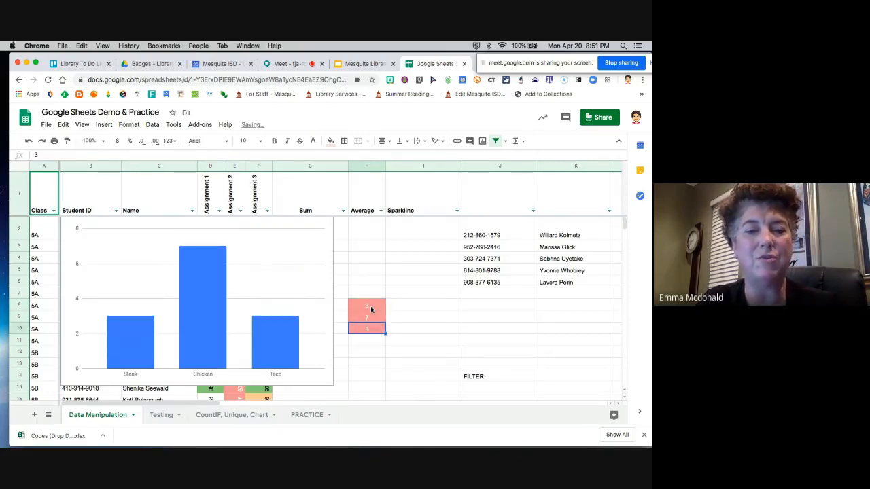
type("1")
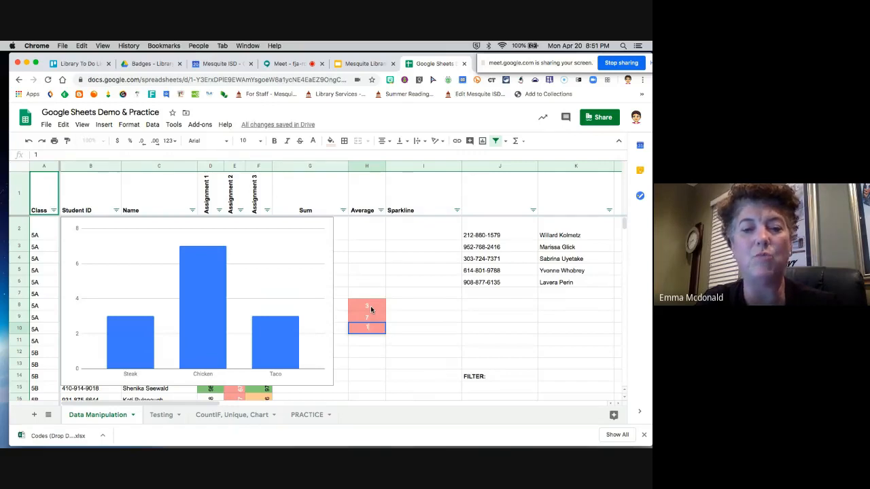
key("Up")
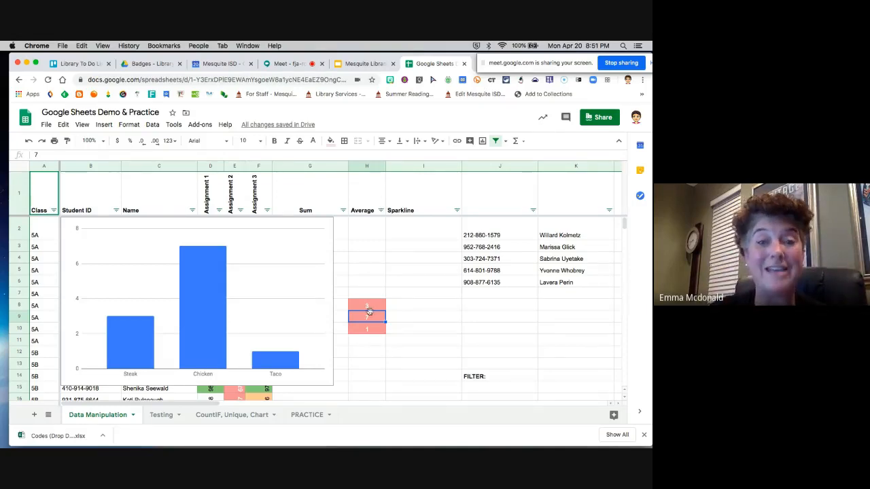
Move the food chart off the student data so that it lies over columns G to K
left_click(370, 306)
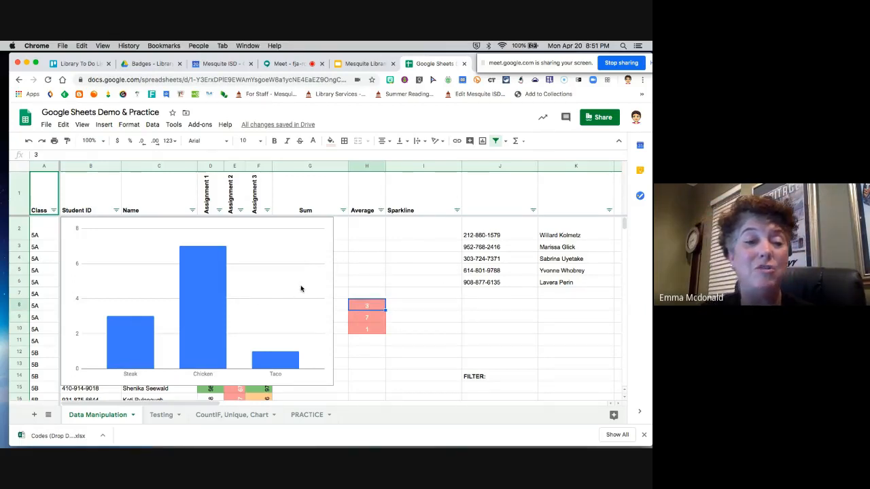
left_click(306, 329)
left_click_drag(305, 327, 567, 337)
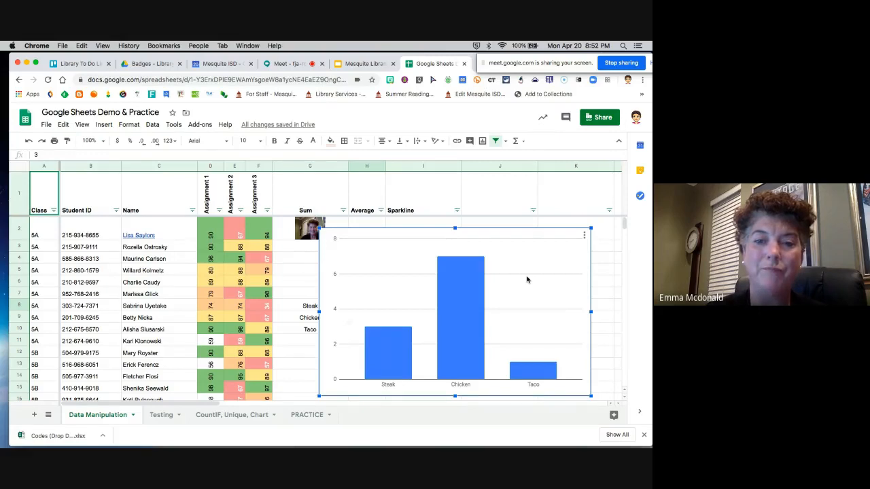
Delete the food chart and clear its sample data from G8:H11
key("Delete")
left_click(408, 294)
left_click_drag(333, 306, 361, 338)
key("Delete")
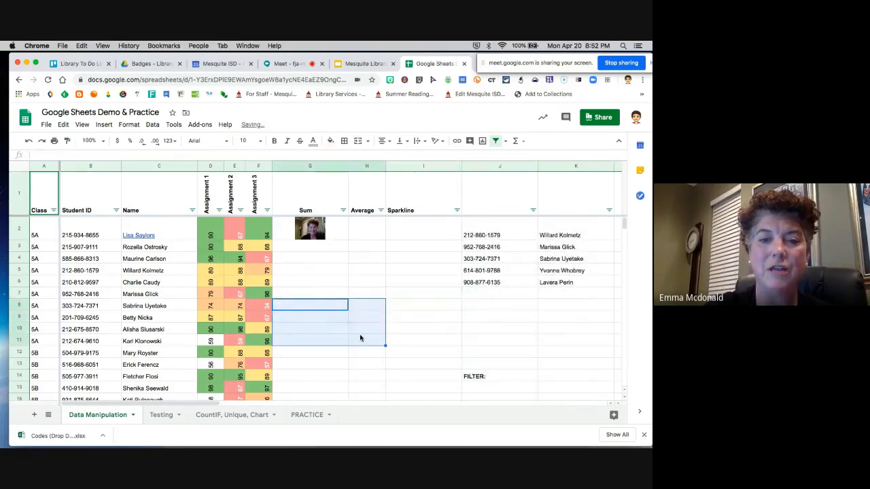
left_click(392, 286)
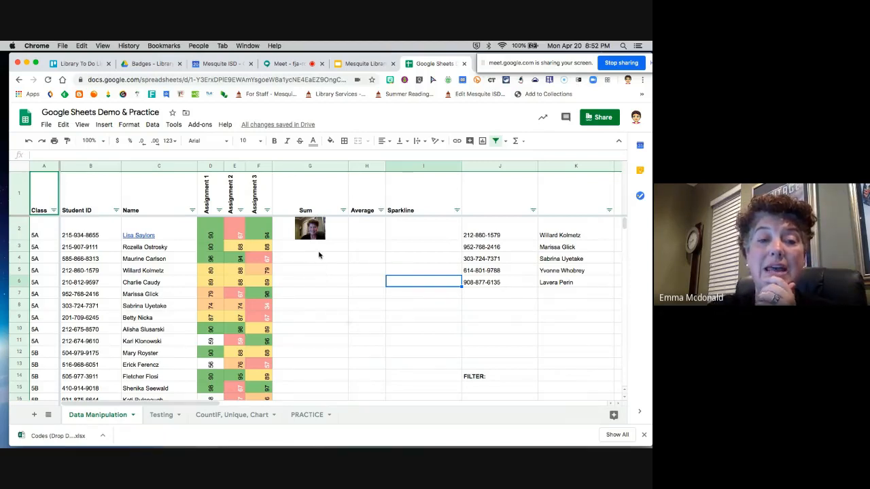
Delete the picture from cell G2 in the Sum column
left_click(319, 257)
left_click(317, 235)
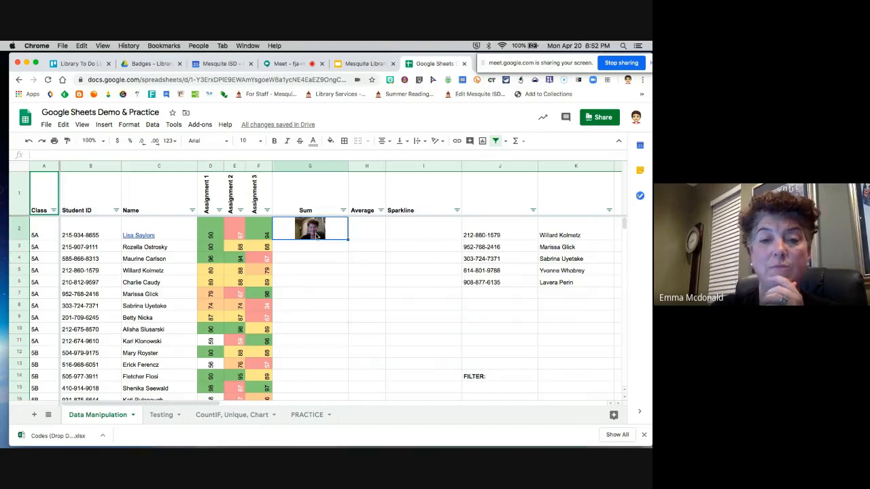
key("Delete")
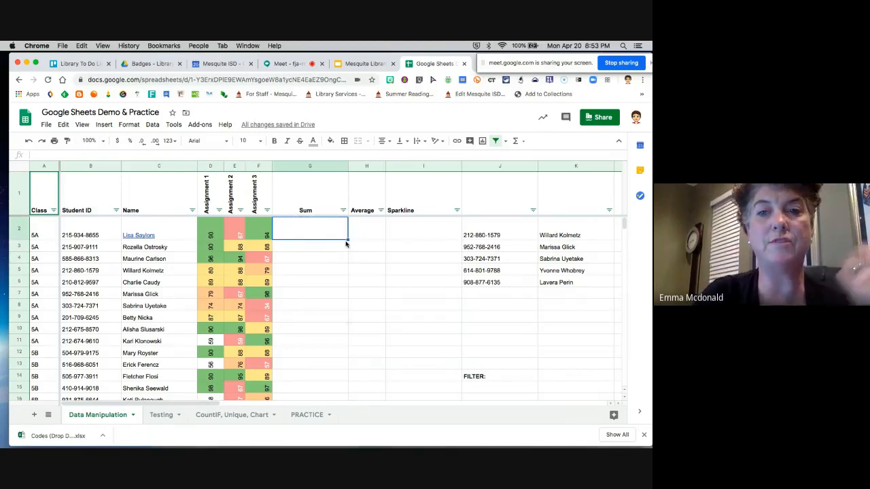
Start a data validation rule for cell G2 with List of items as its criteria
left_click(104, 125)
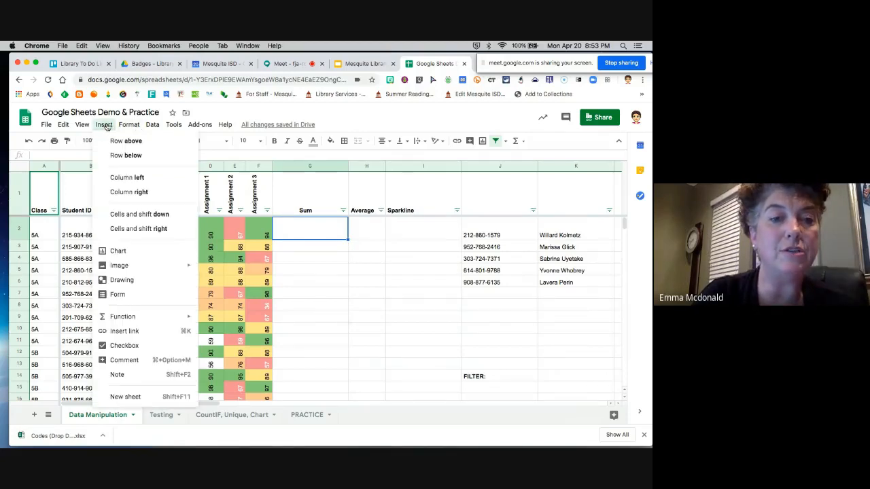
mouse_move(154, 129)
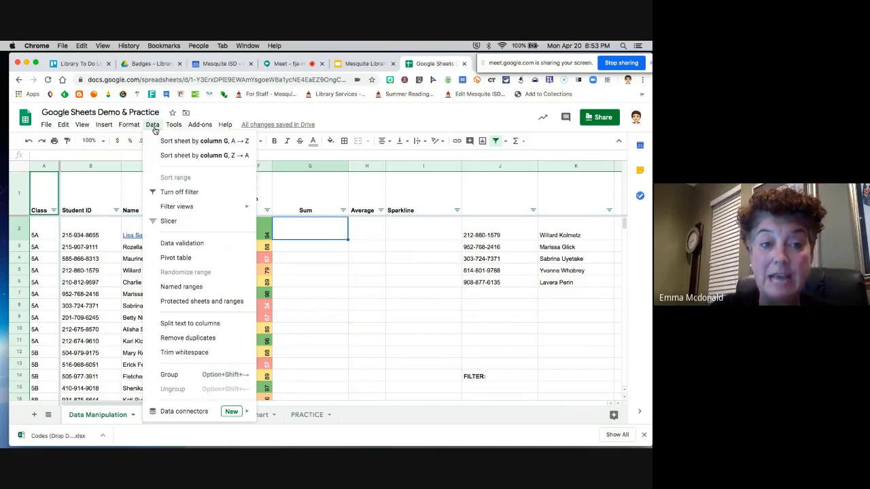
left_click(189, 247)
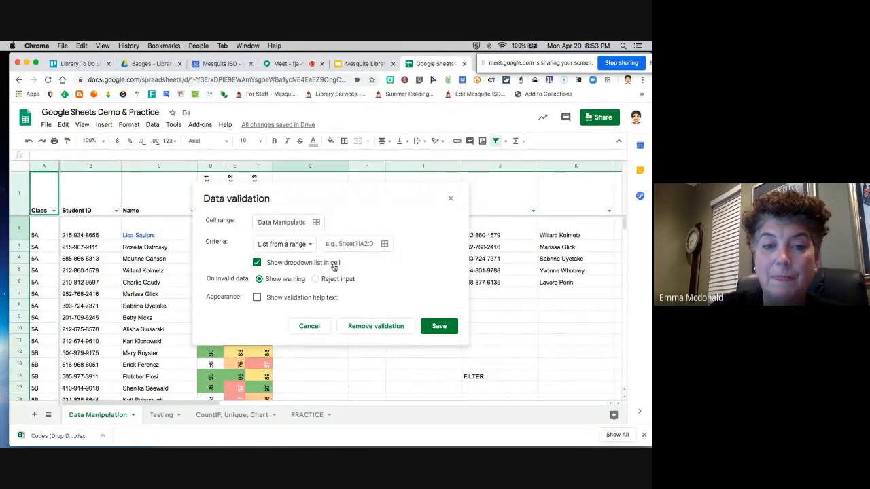
left_click(305, 245)
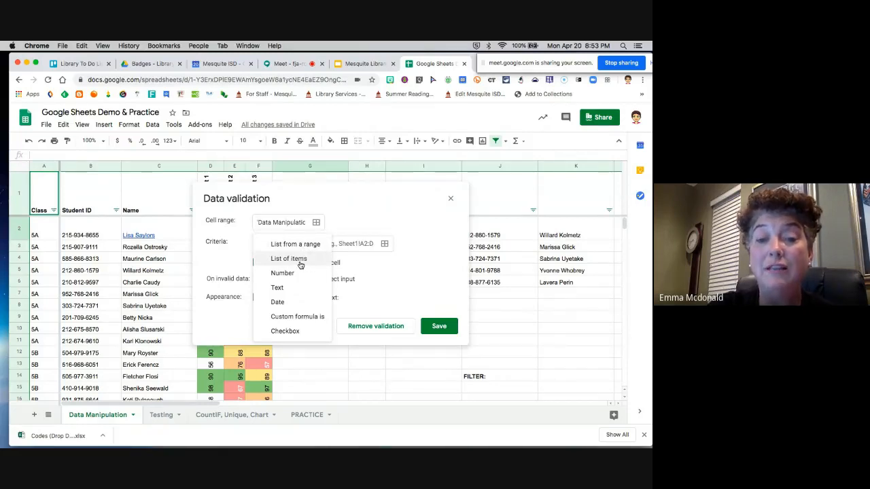
left_click(301, 261)
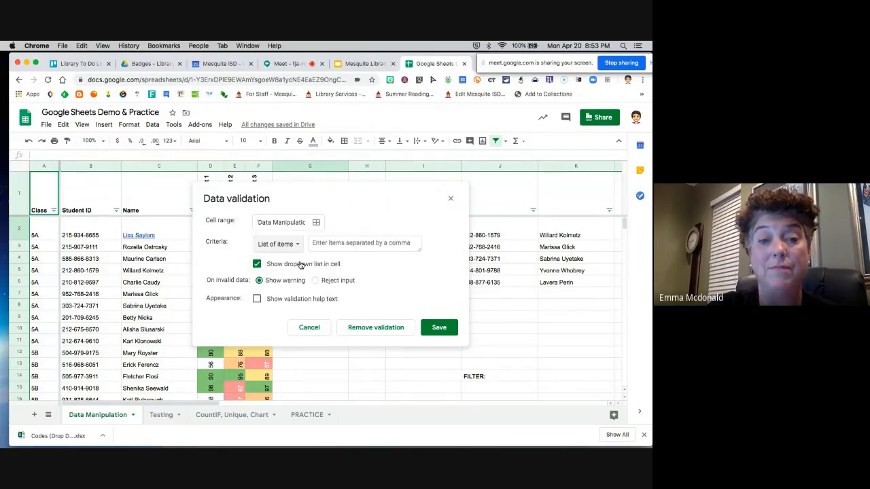
Enter email, phone, remind as the dropdown items for G2 and save the validation rule
left_click(360, 244)
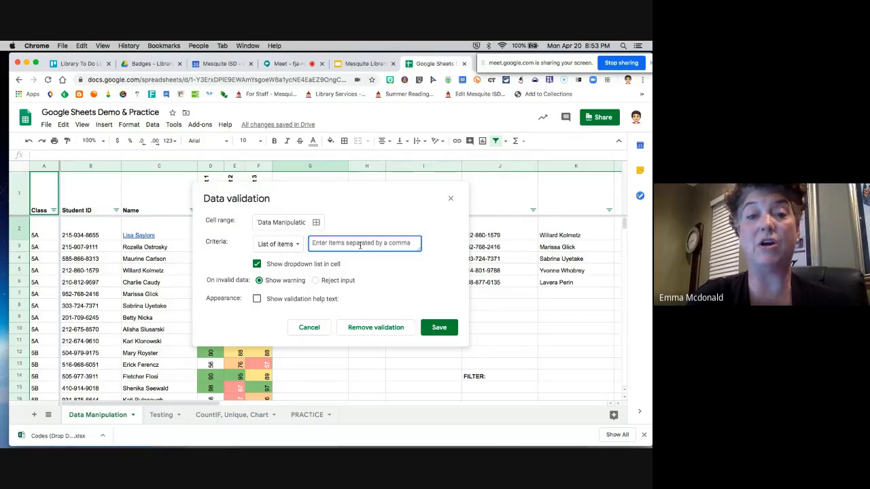
type("emia")
key("BackSpace")
key("BackSpace")
type("ail")
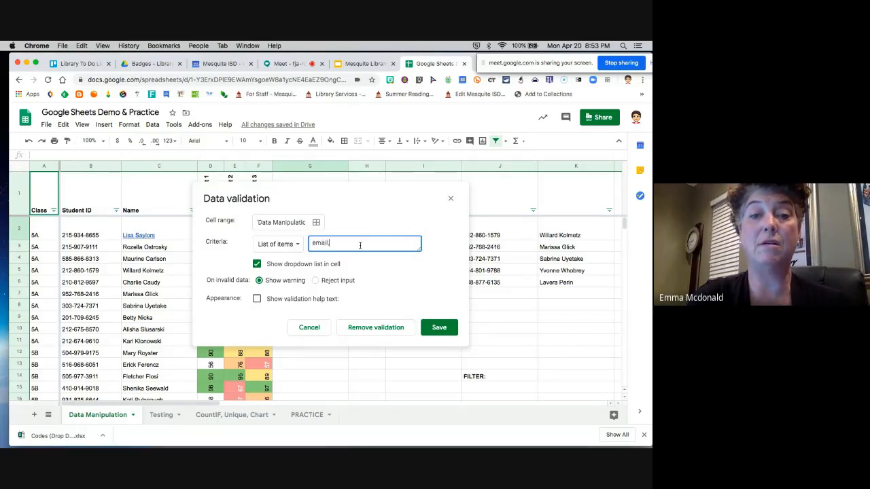
type(", phone,")
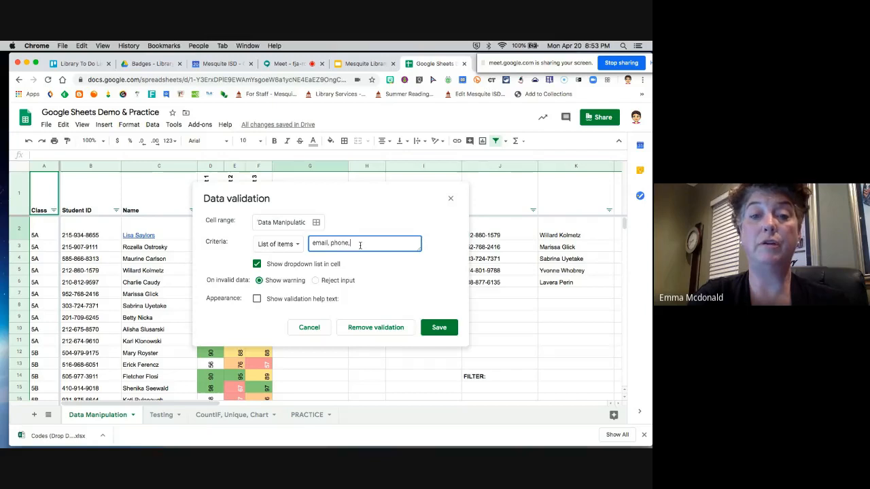
type(" rem")
key("BackSpace")
type("em")
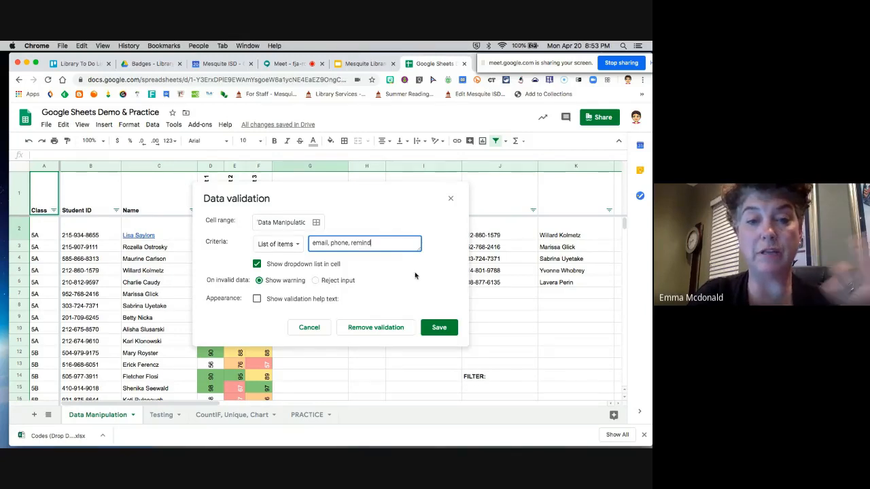
left_click(437, 333)
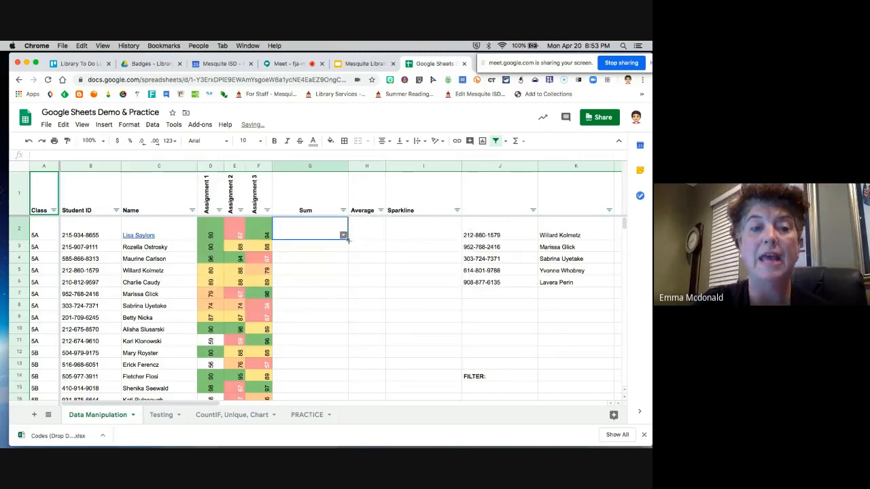
Fill the dropdown from G2 down the Sum column to G19
left_click_drag(346, 238, 335, 367)
scroll(379, 348, "down", 3)
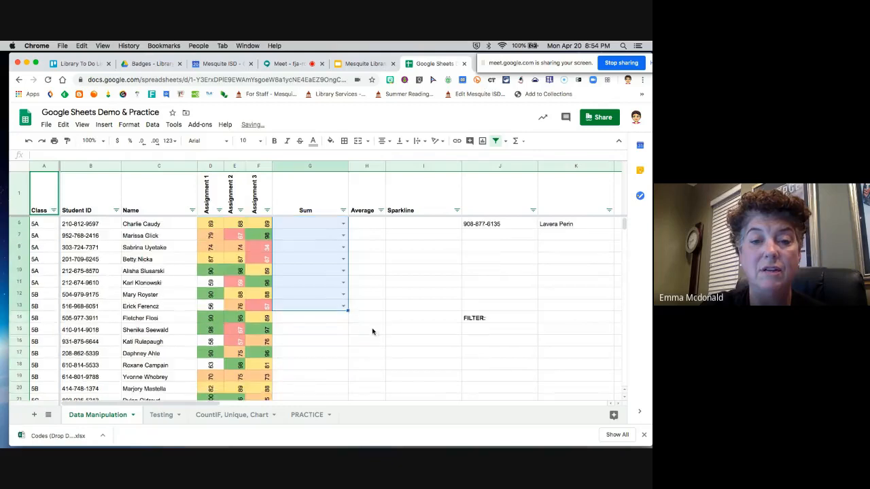
left_click_drag(348, 310, 348, 379)
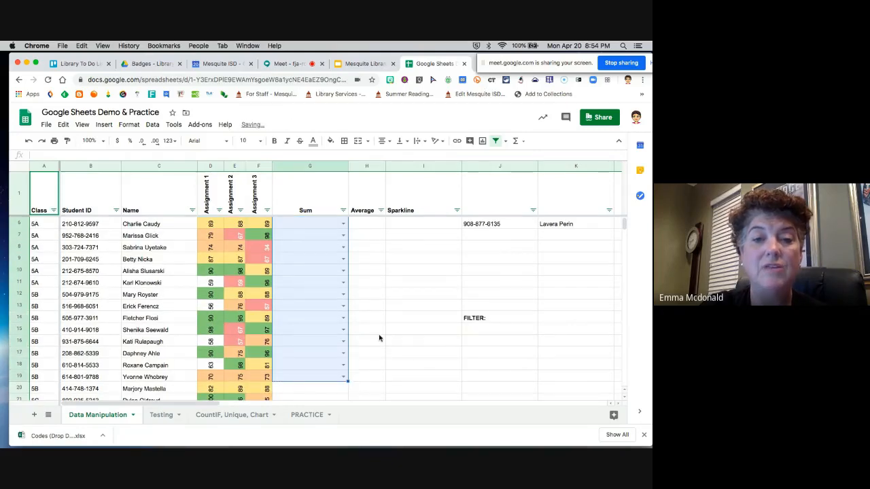
left_click(406, 318)
scroll(406, 318, "up", 3)
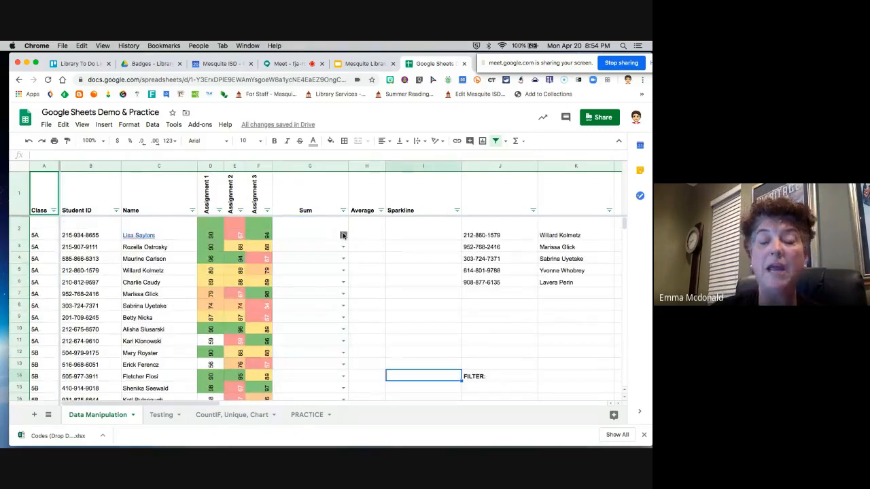
Choose email in G2, phone in G3, remind in G4 and email in G5 from their dropdowns
left_click(343, 235)
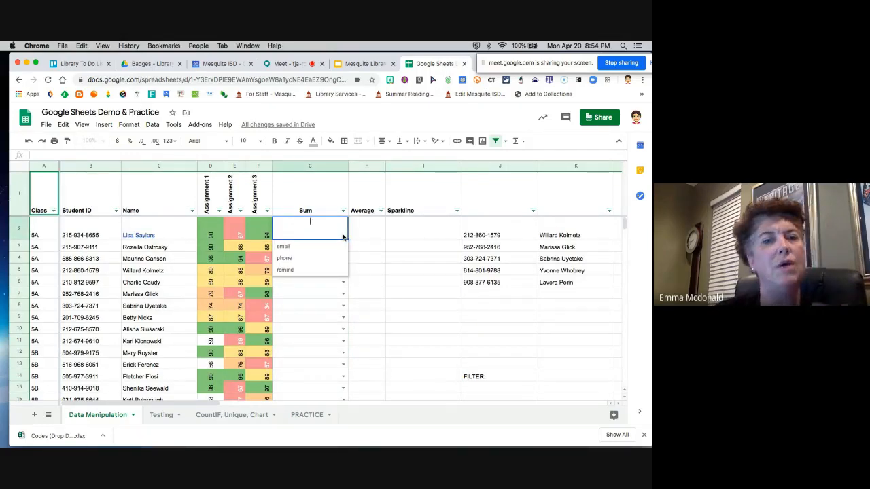
left_click(296, 250)
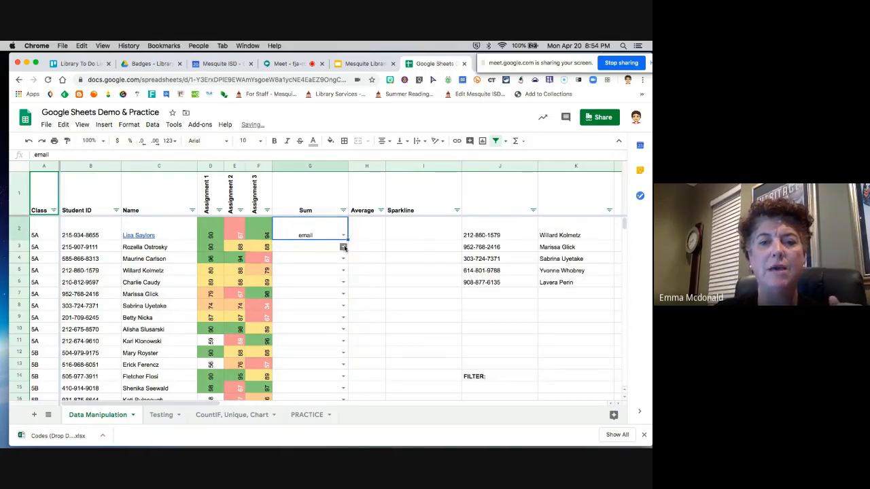
left_click(344, 247)
left_click(286, 269)
left_click(344, 258)
left_click(310, 295)
left_click(343, 270)
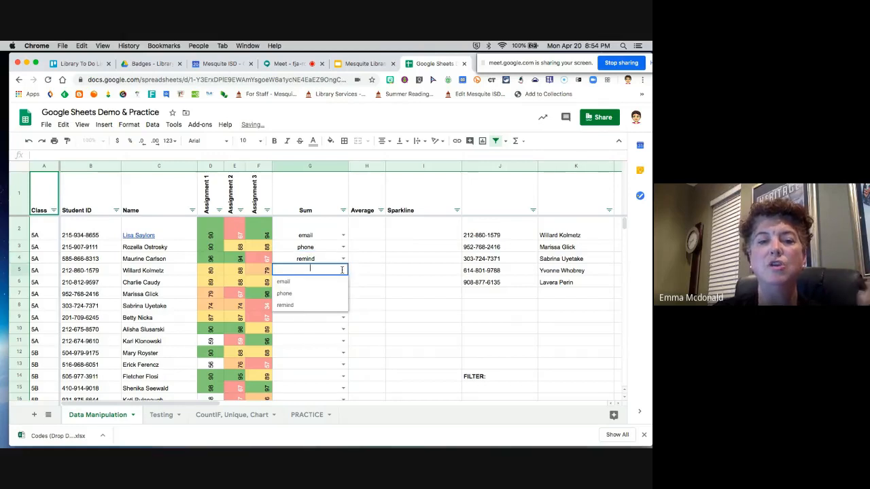
left_click(337, 283)
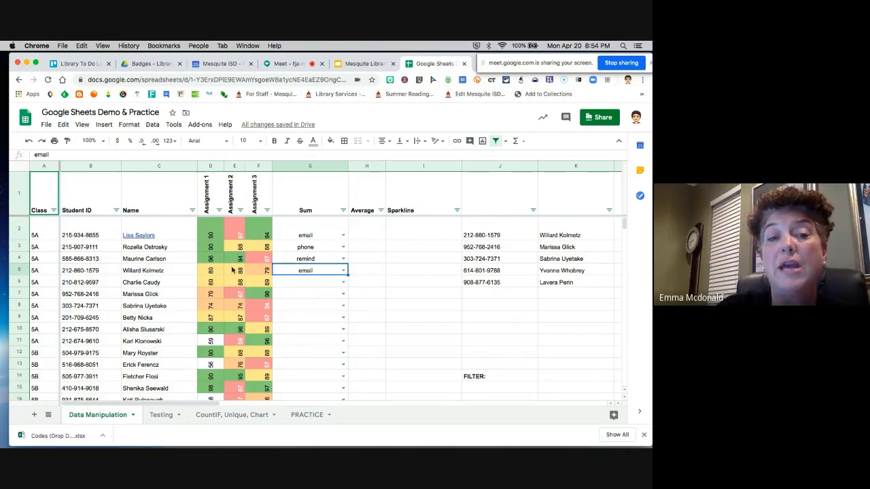
left_click(343, 235)
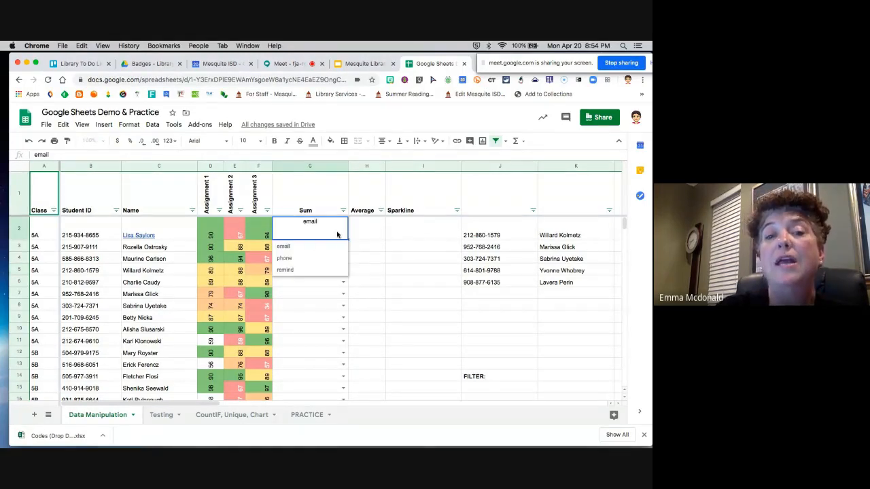
left_click(327, 284)
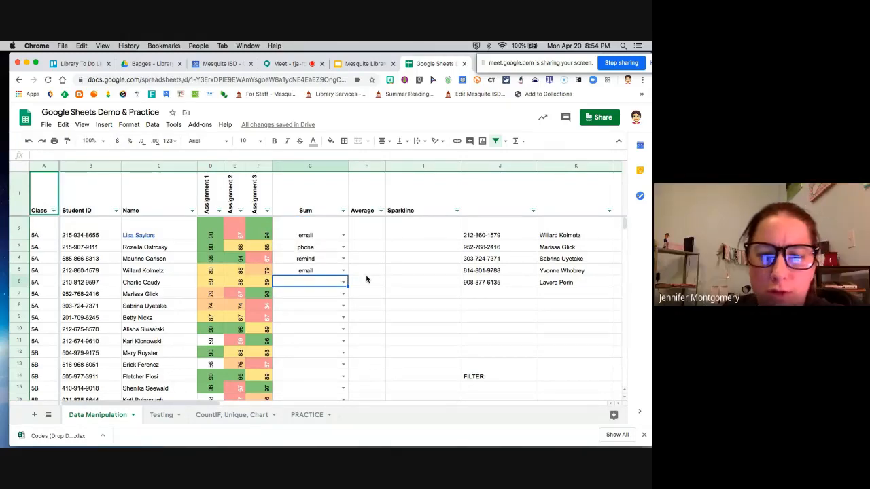
Clear the chosen options from G2:G19, keeping the dropdowns, and show the list of choices in G2
left_click(335, 236)
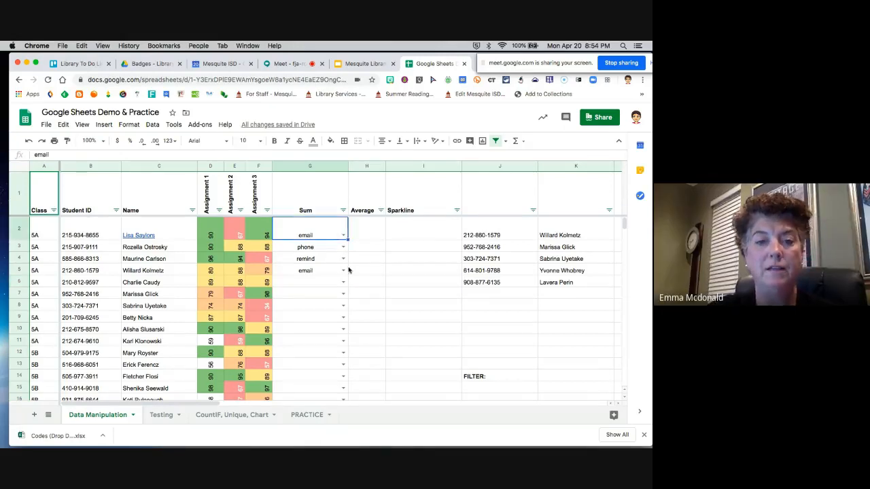
scroll(357, 285, "down", 1)
scroll(357, 286, "down", 3)
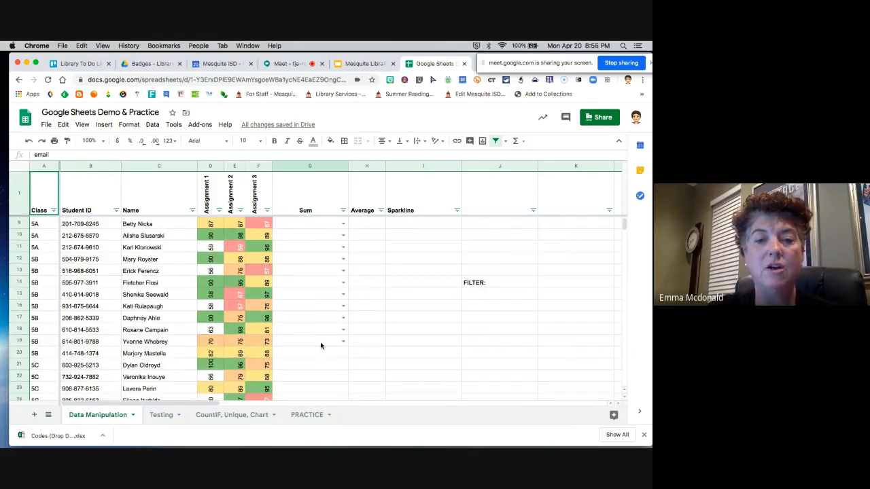
left_click(320, 344, "shift")
key("Delete")
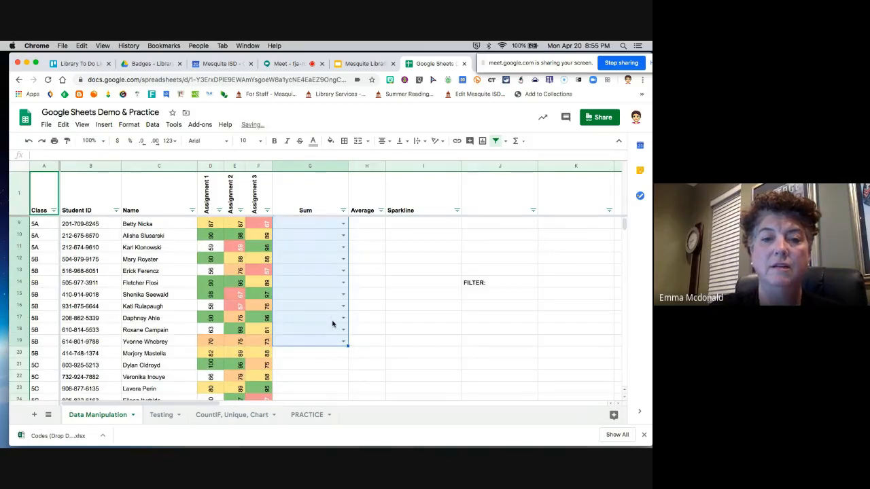
scroll(332, 324, "up", 3)
left_click(375, 296)
left_click(343, 234)
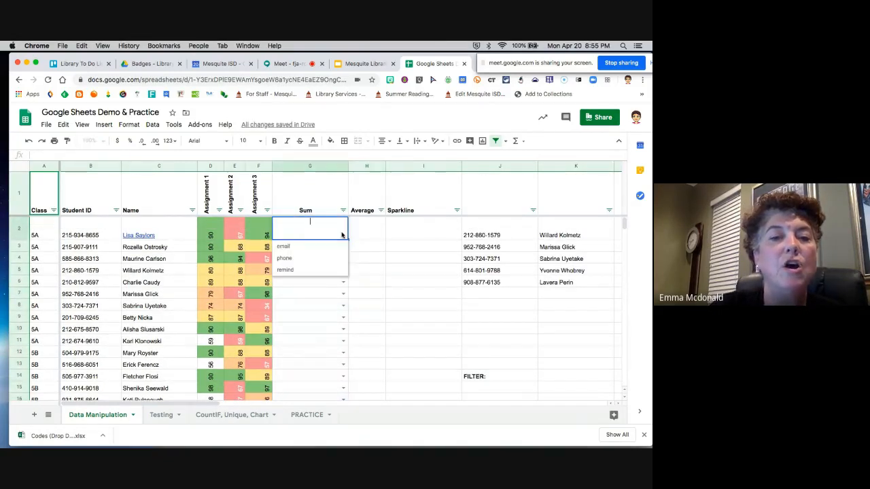
Add a list-of-items dropdown to H2 in the Average column with ice cream, hamburger, pizza
left_click(369, 240)
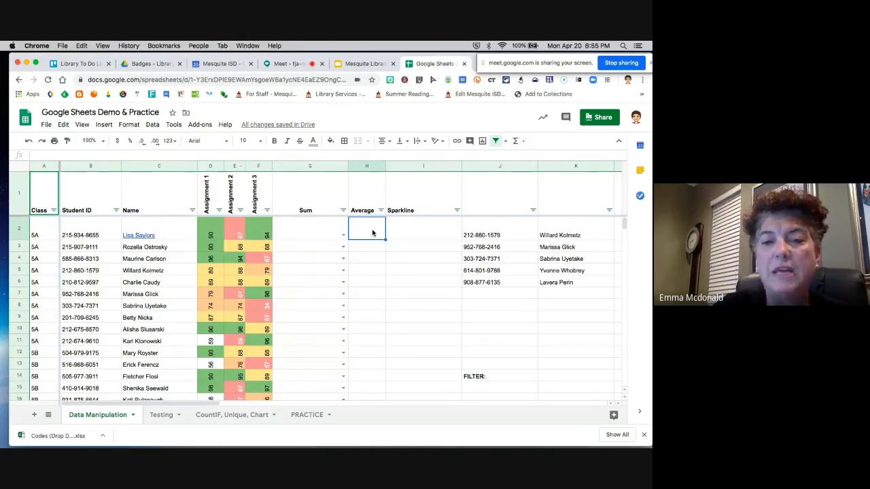
left_click(153, 126)
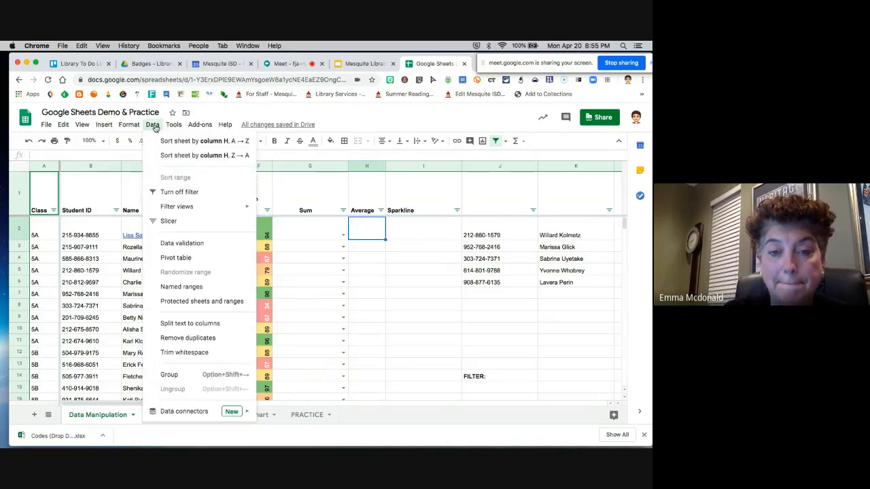
left_click(190, 247)
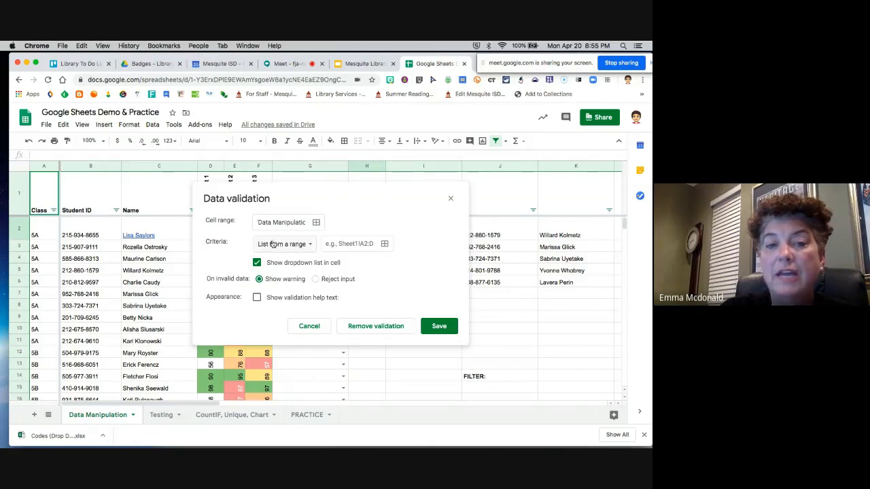
left_click(307, 244)
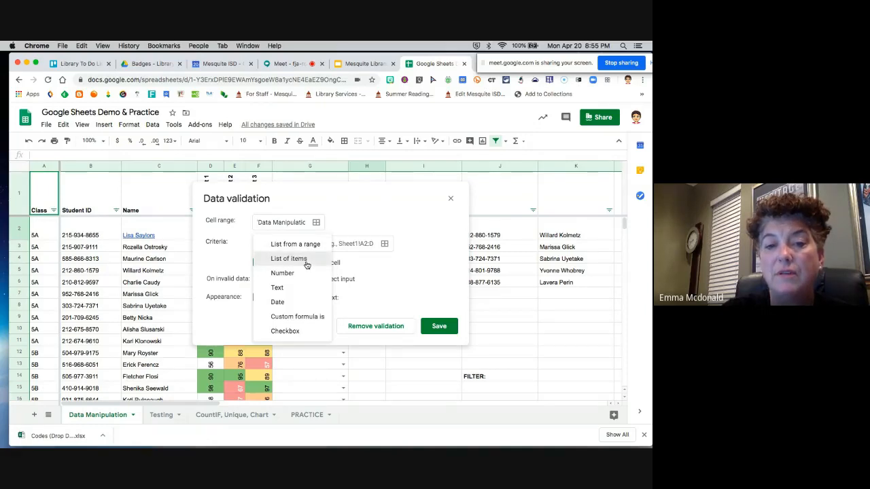
left_click(306, 260)
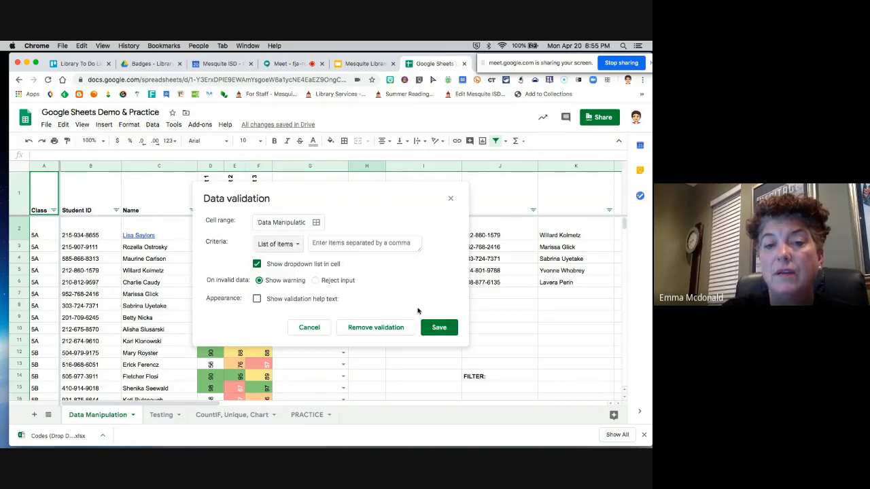
left_click(439, 329)
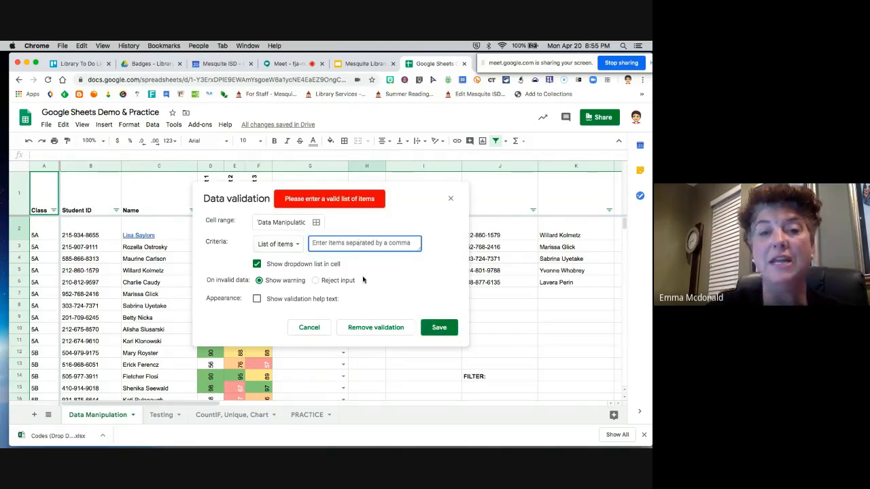
type("Ice")
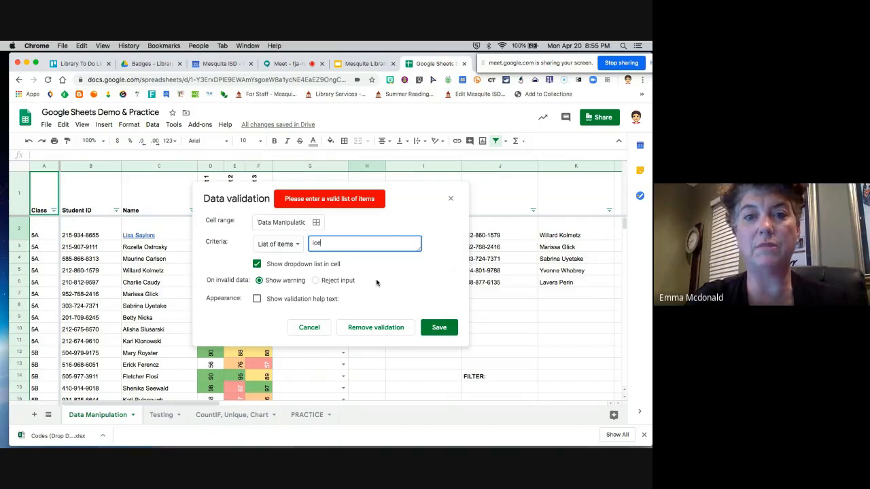
type(" cream, hamburger, pizza")
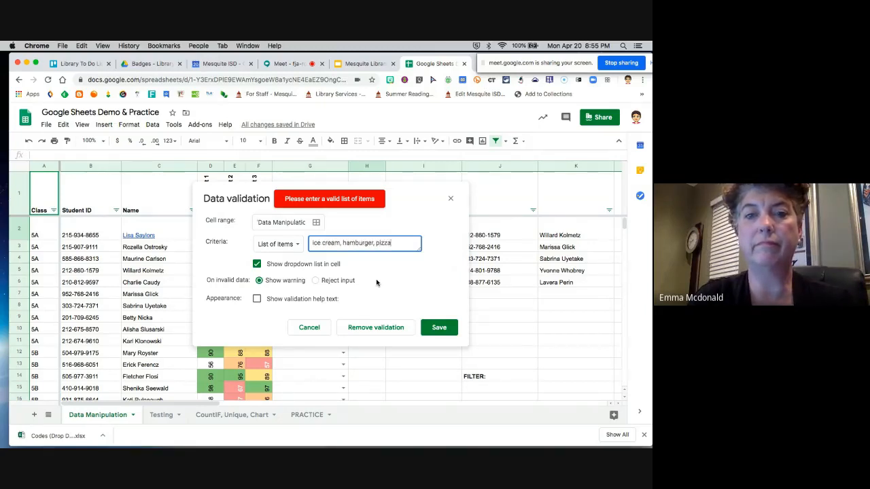
left_click(440, 328)
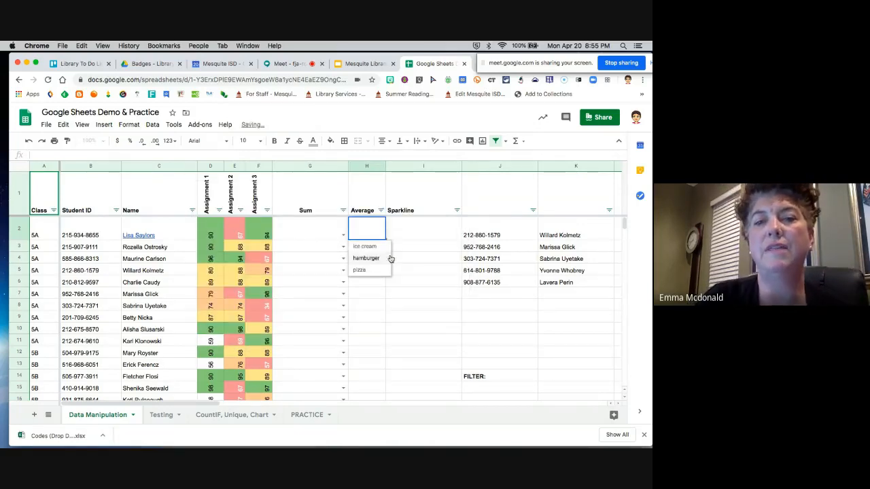
Fill the food dropdown from H2 down to H12 and show the list of choices in H3
key("Right")
left_click(382, 237)
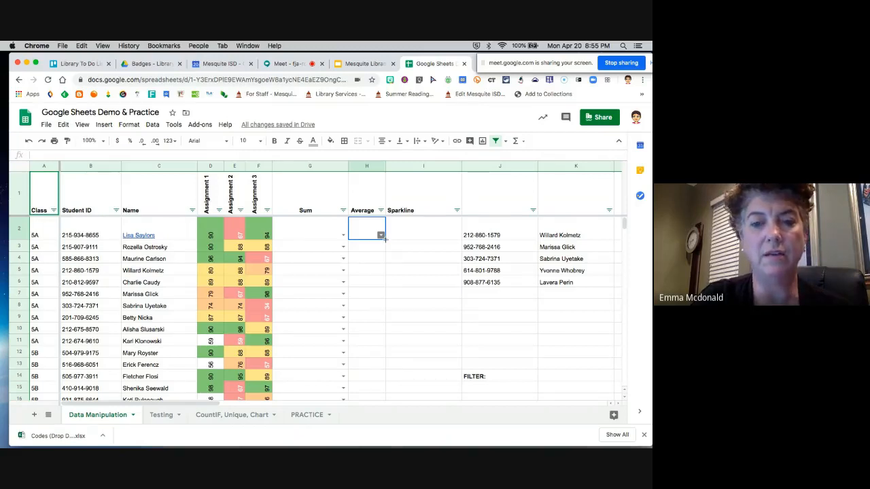
left_click_drag(384, 239, 386, 355)
left_click(425, 340)
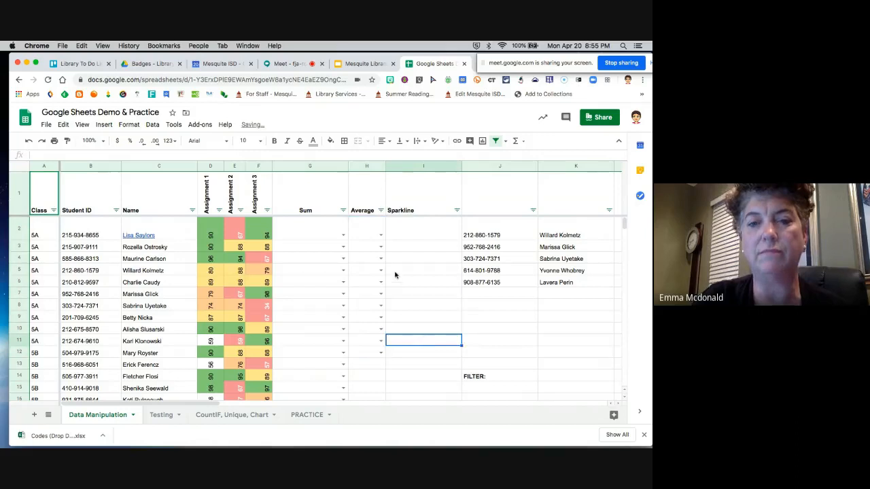
left_click(379, 247)
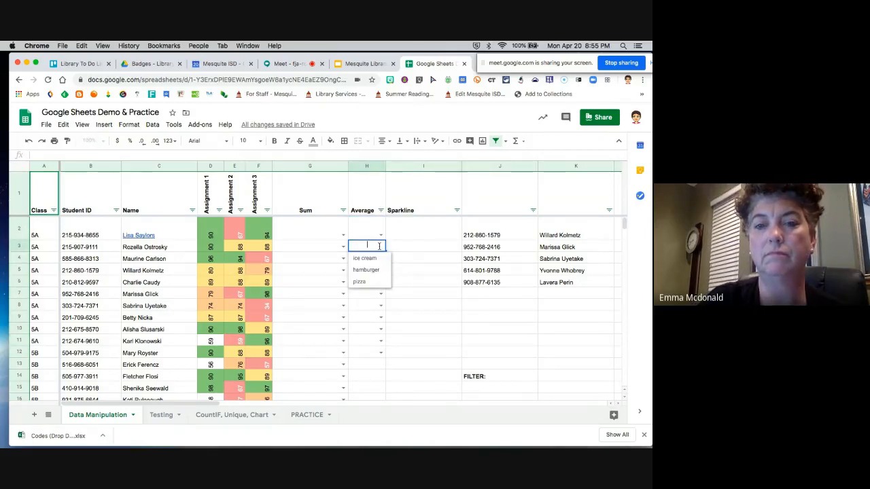
Remove the data validation dropdowns from the whole Sum and Average columns, G and H
left_click(381, 236)
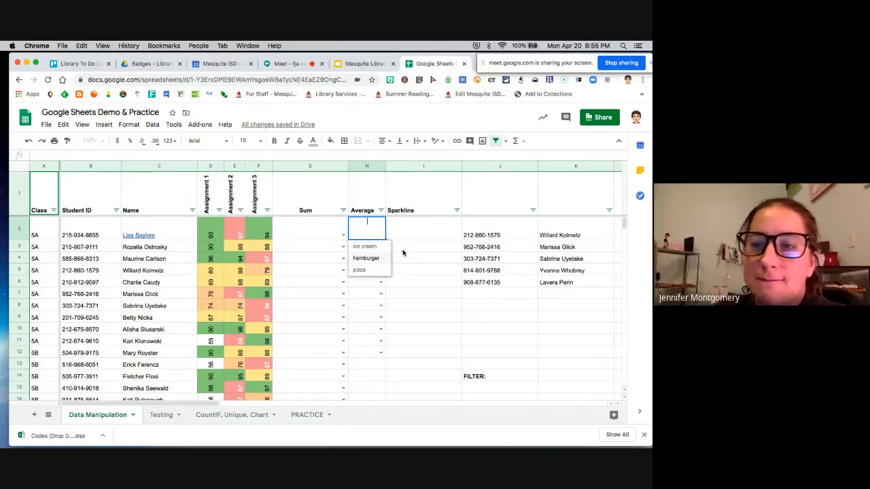
left_click(400, 249)
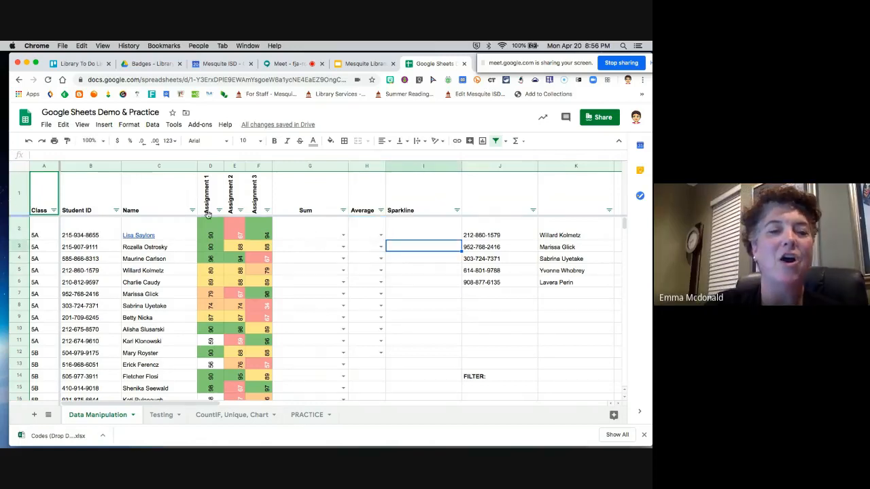
left_click(317, 165)
left_click(364, 166, "shift")
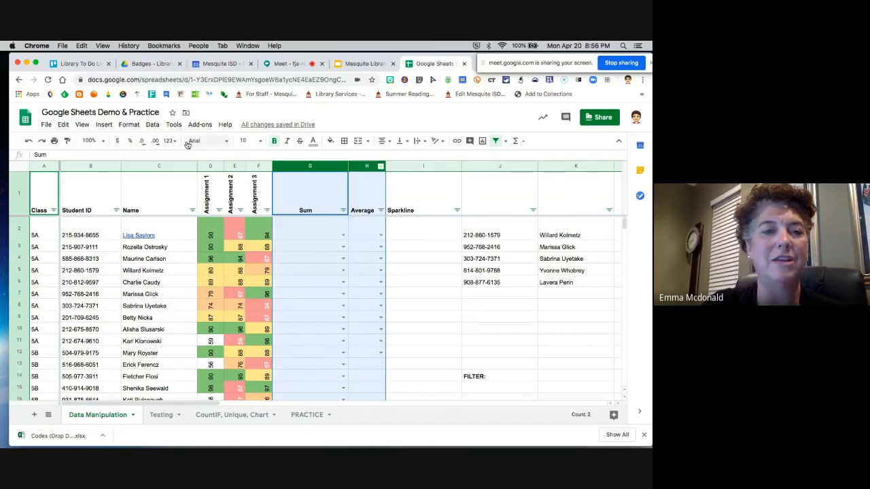
left_click(153, 125)
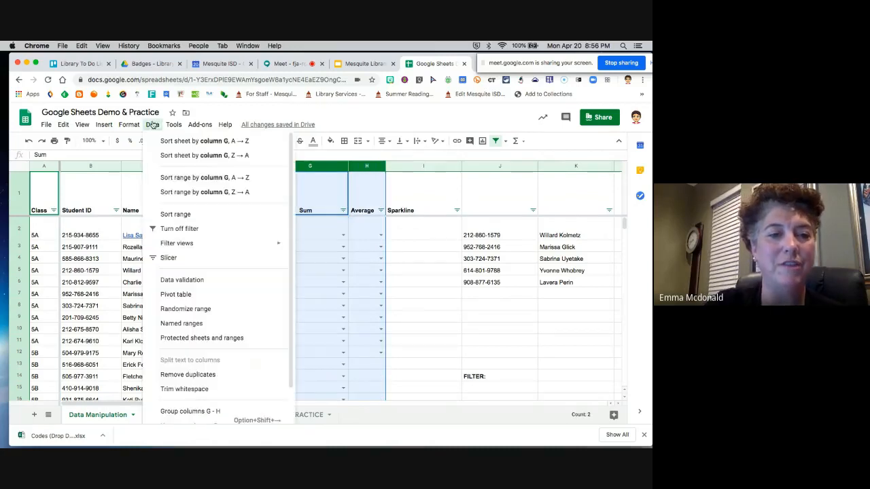
left_click(191, 280)
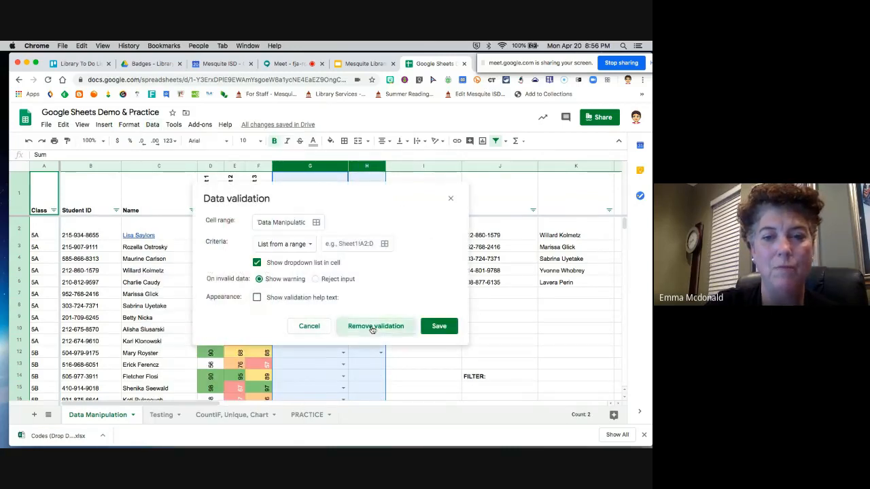
left_click(368, 327)
left_click(421, 351)
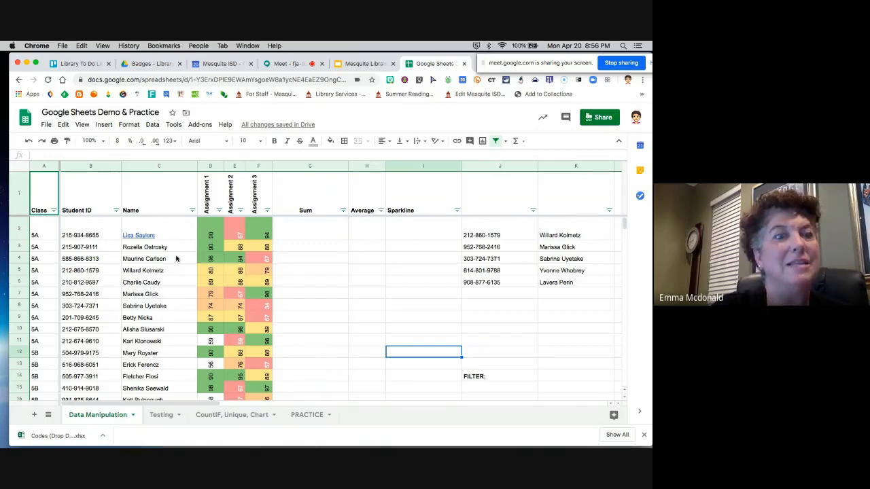
Try to split the Name column at spaces straight into the Assignment 1 column, and undo the split
left_click(148, 166)
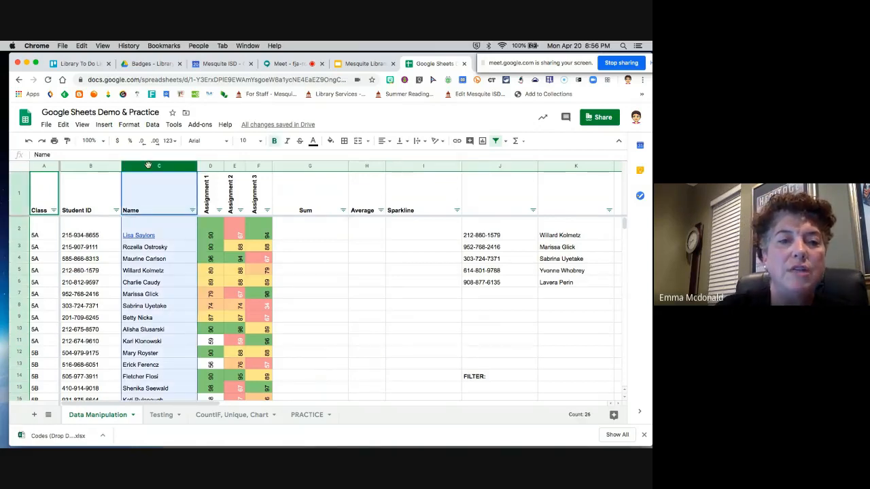
left_click(153, 125)
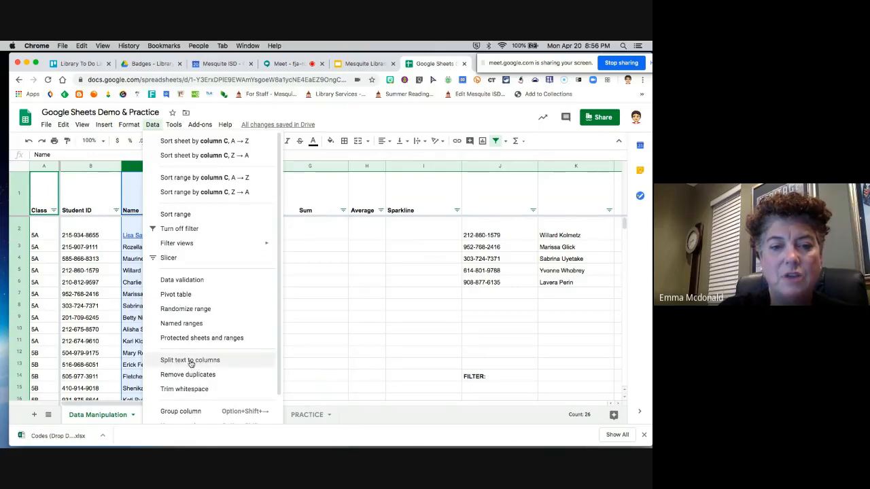
left_click(191, 362)
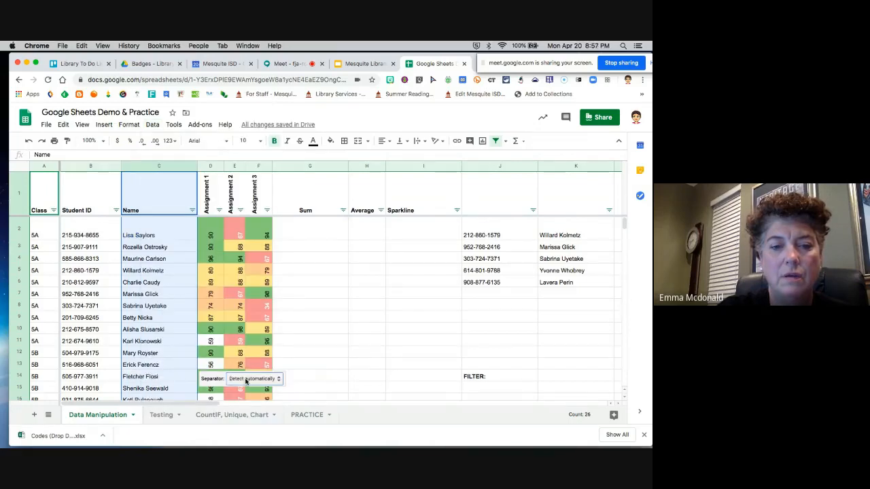
left_click(269, 382)
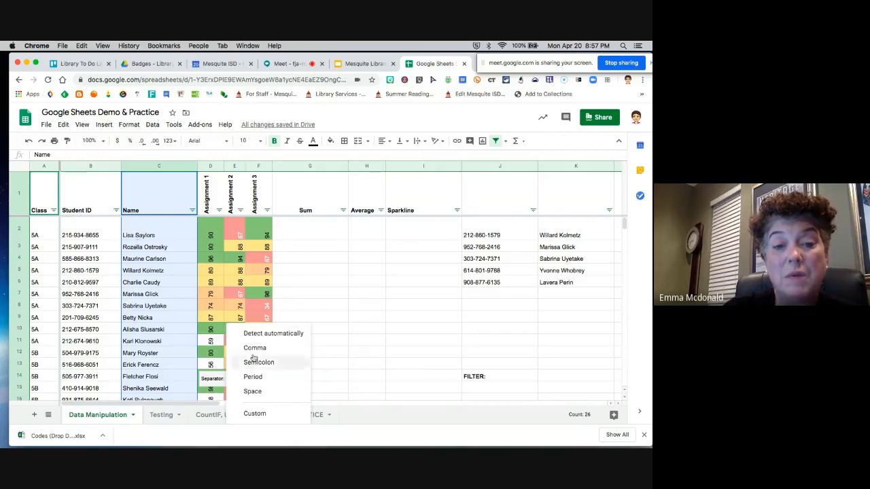
left_click(252, 392)
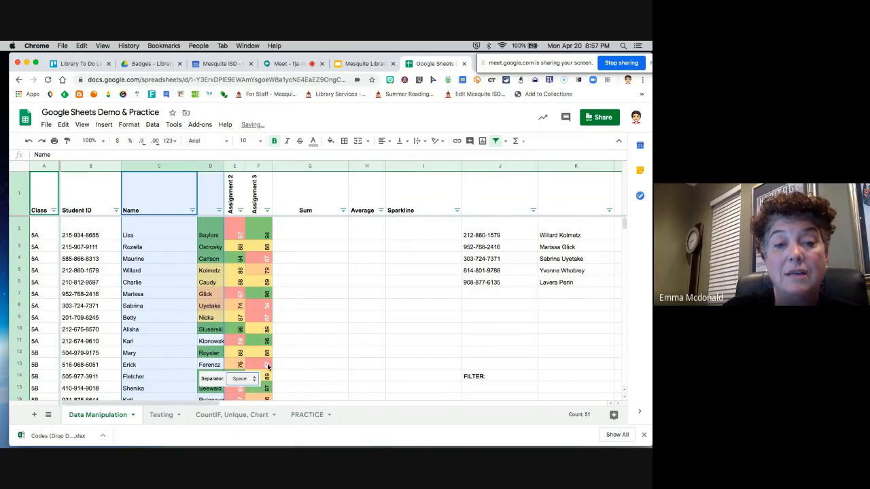
left_click(319, 318)
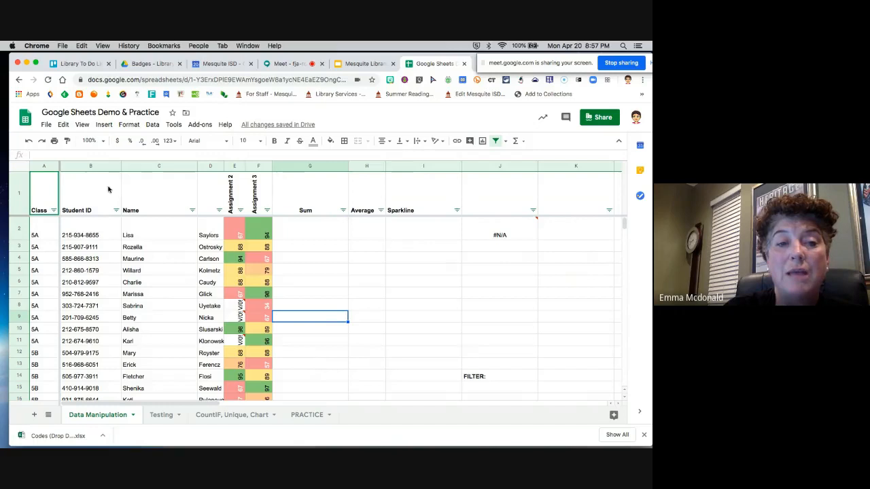
left_click(28, 141)
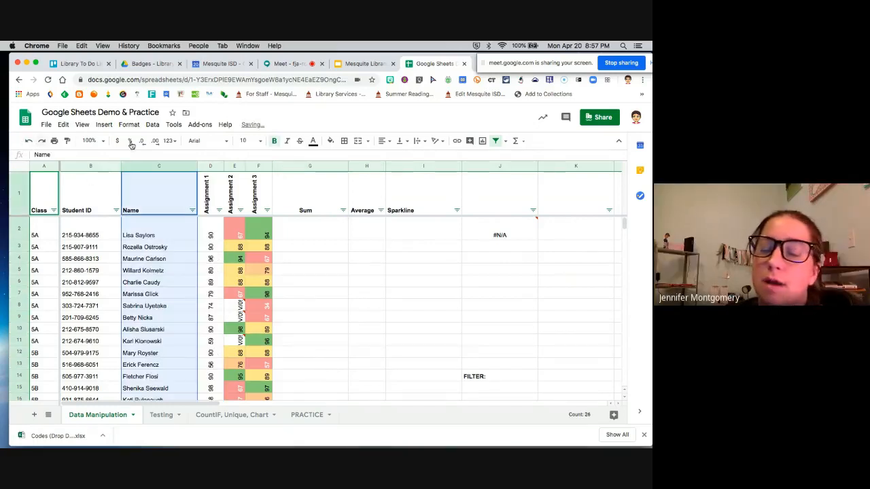
Insert one empty column directly after the Name column
left_click(153, 167)
right_click(151, 166)
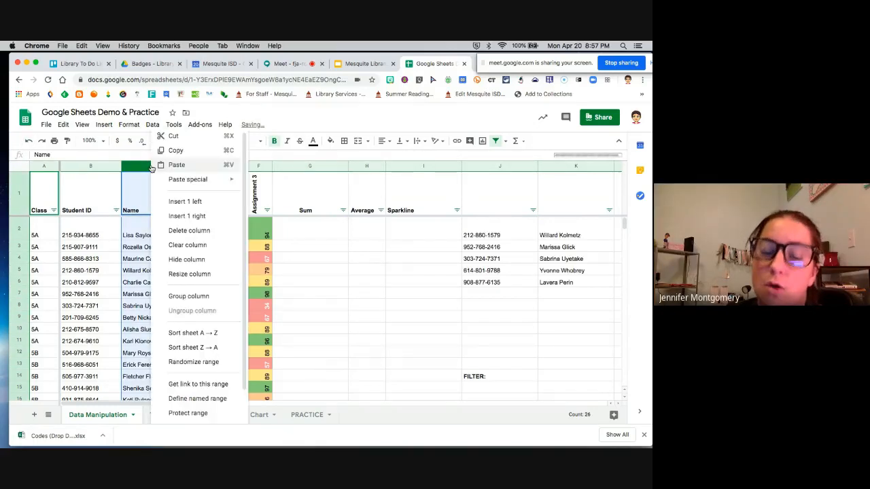
left_click(197, 216)
left_click(222, 248)
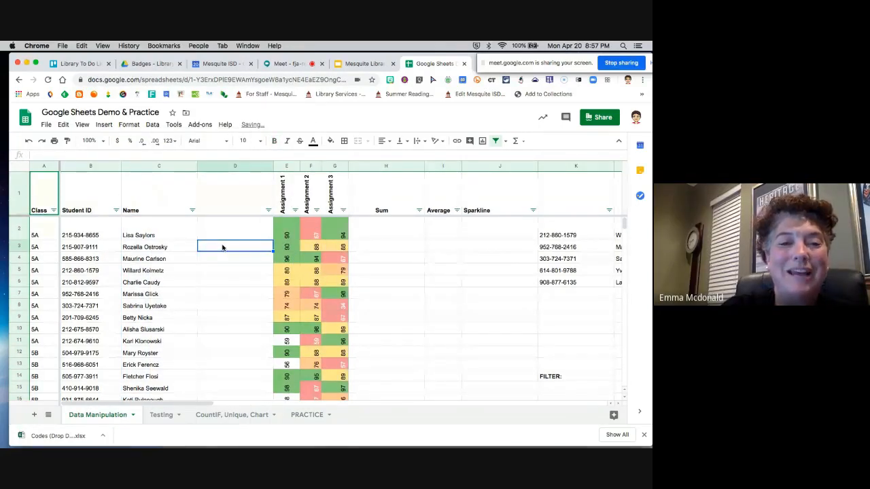
Split the text of the Name column into columns C and D using Space as the separator
left_click(155, 166)
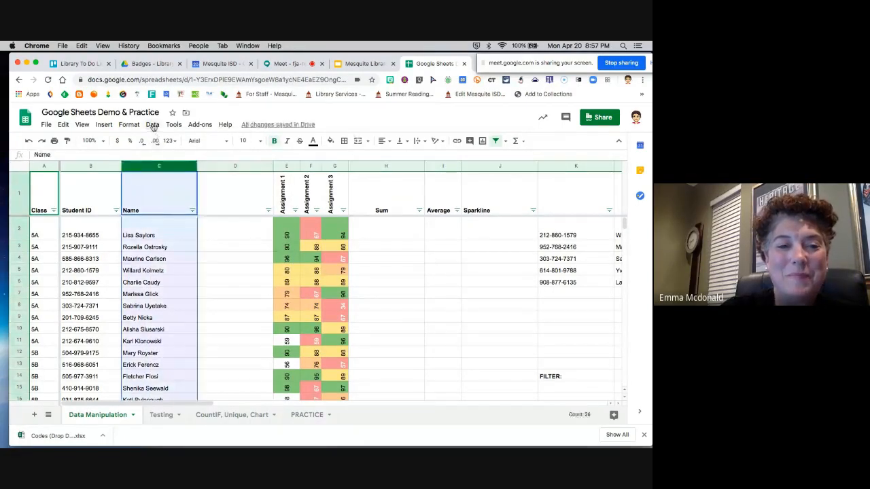
left_click(152, 125)
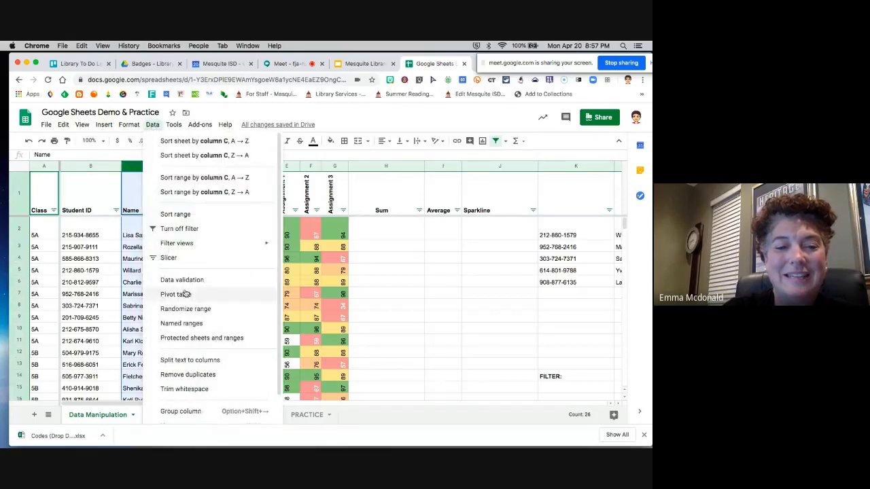
left_click(195, 365)
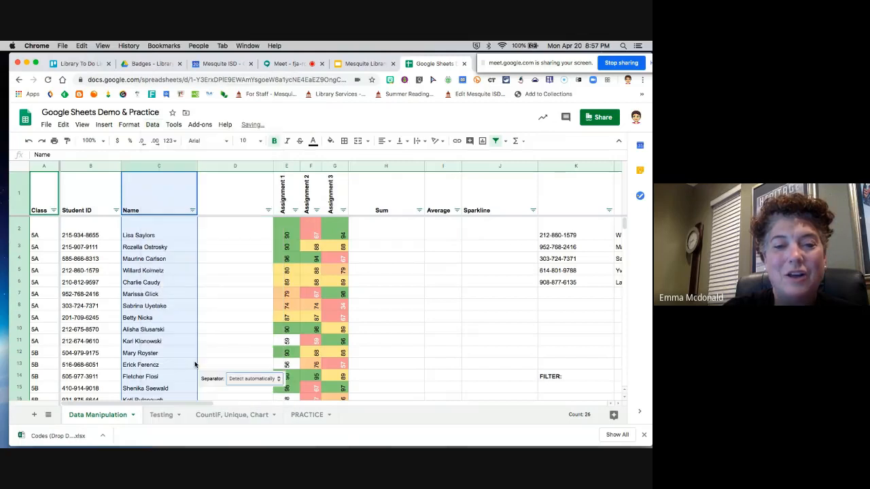
left_click(249, 379)
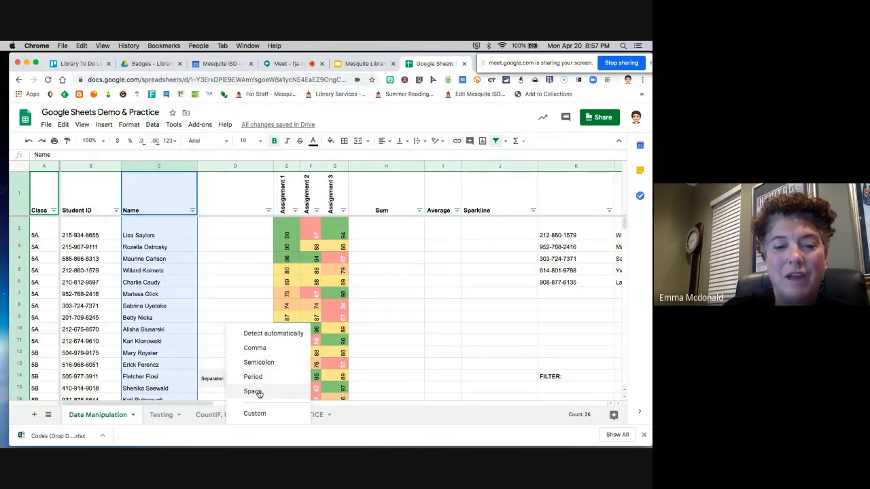
left_click(257, 393)
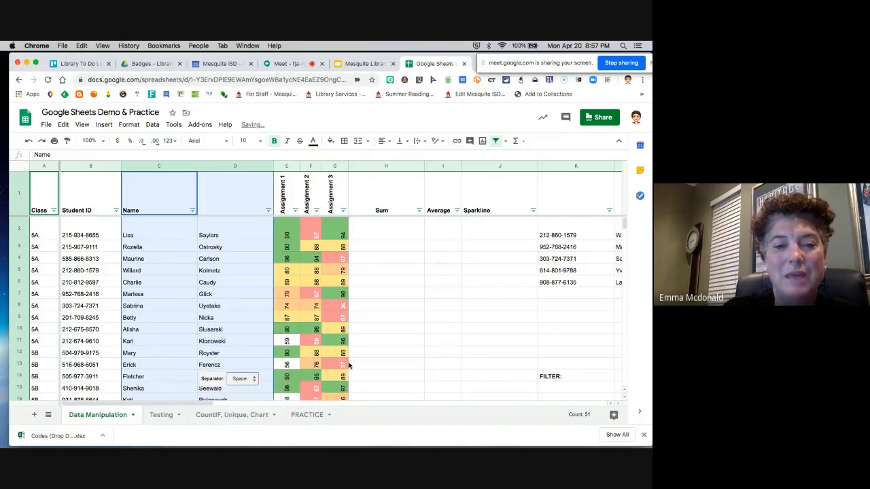
left_click(400, 361)
Set the headers of the two name columns to First Name in C1 and Last Name in D1
left_click(194, 206)
type("First Name")
key("Tab")
type("La")
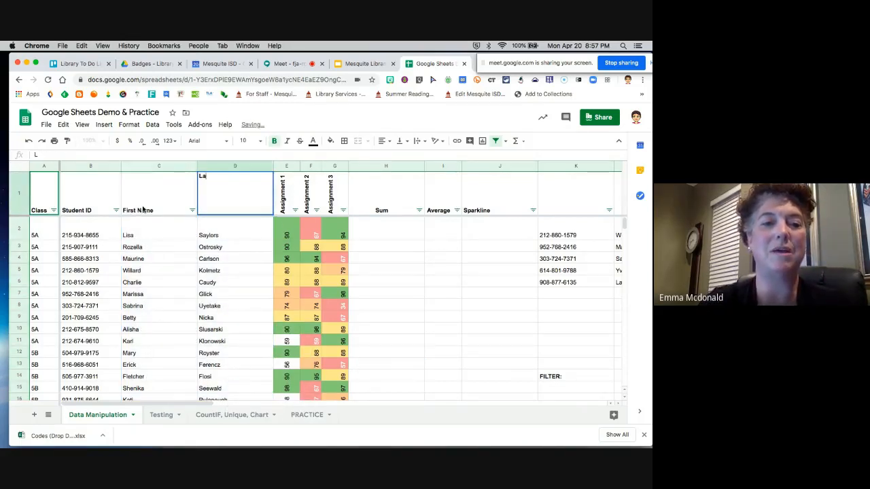
type("st Name")
key("Tab")
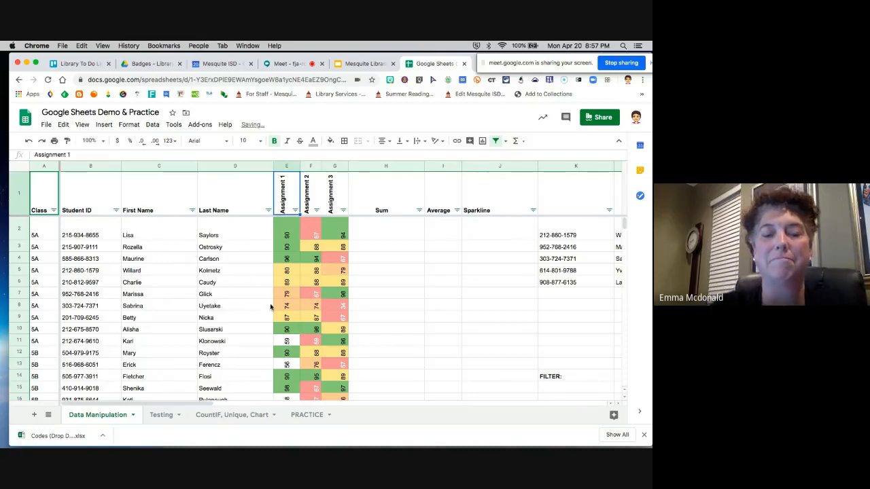
Enter the formula =sparkline(E2:G2) in J2 of the Sparkline column to chart the first student's three assignments
scroll(399, 331, "down", 3)
scroll(399, 332, "up", 3)
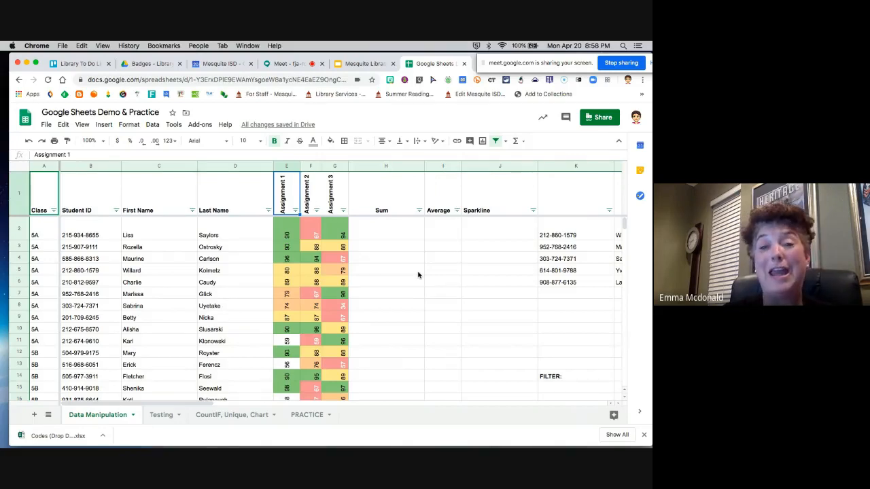
scroll(418, 275, "right", 3)
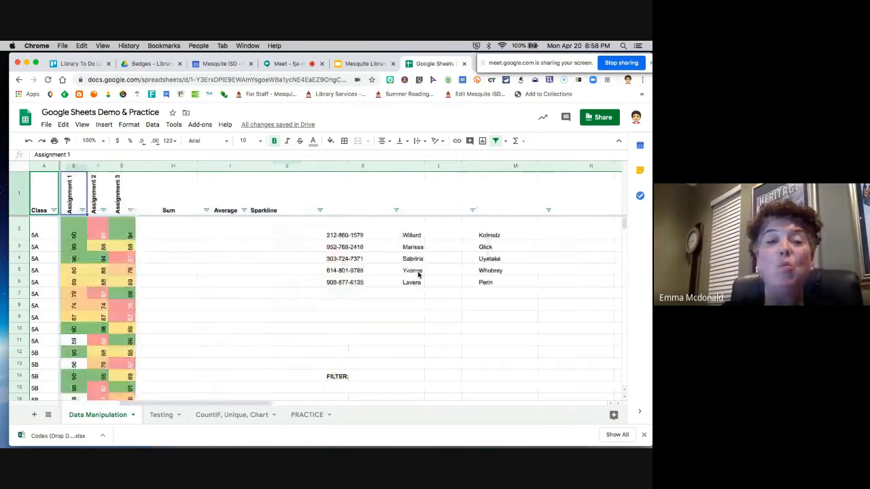
scroll(418, 275, "left", 2)
left_click(361, 233)
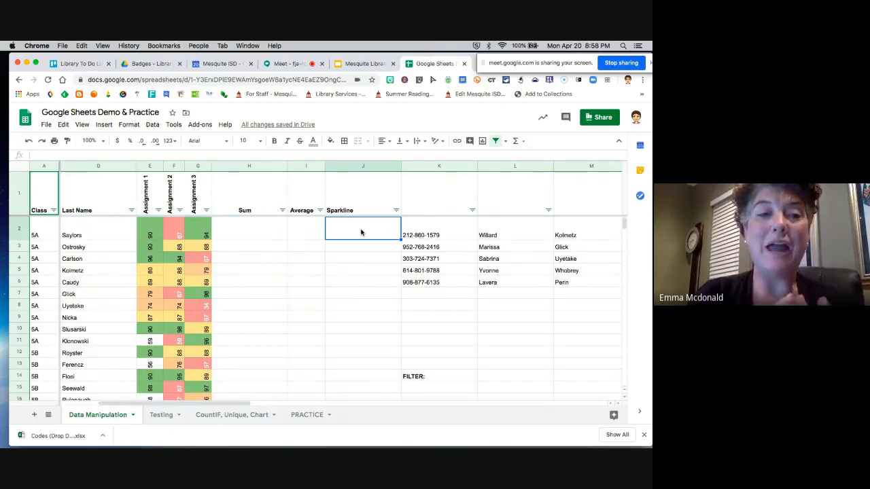
type("=")
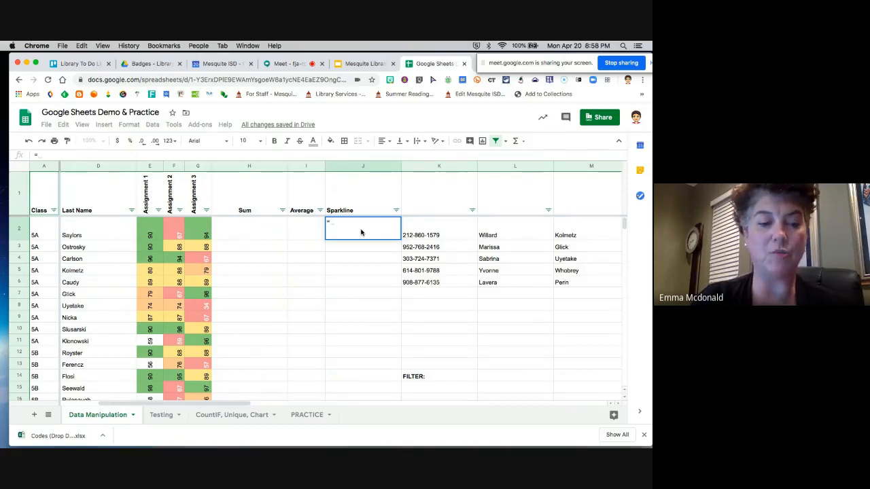
type("s")
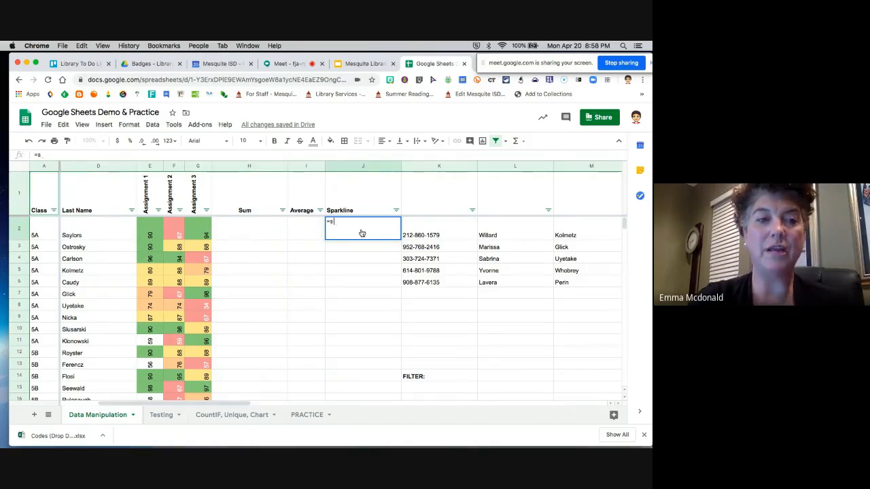
type("parkline")
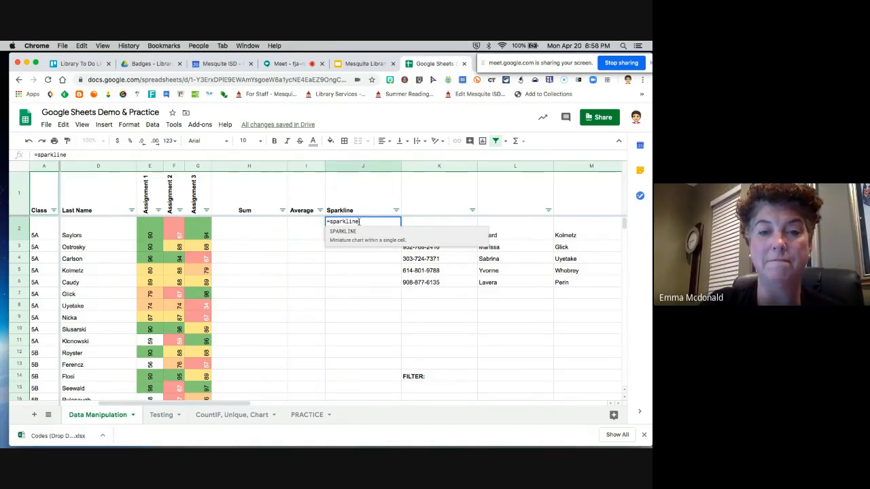
left_click(359, 221)
key("BackSpace")
type("e(")
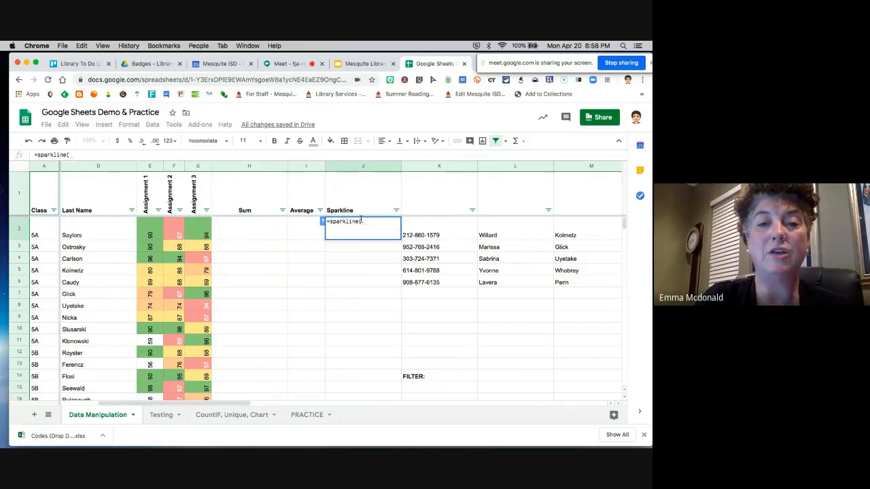
left_click_drag(144, 237, 197, 236)
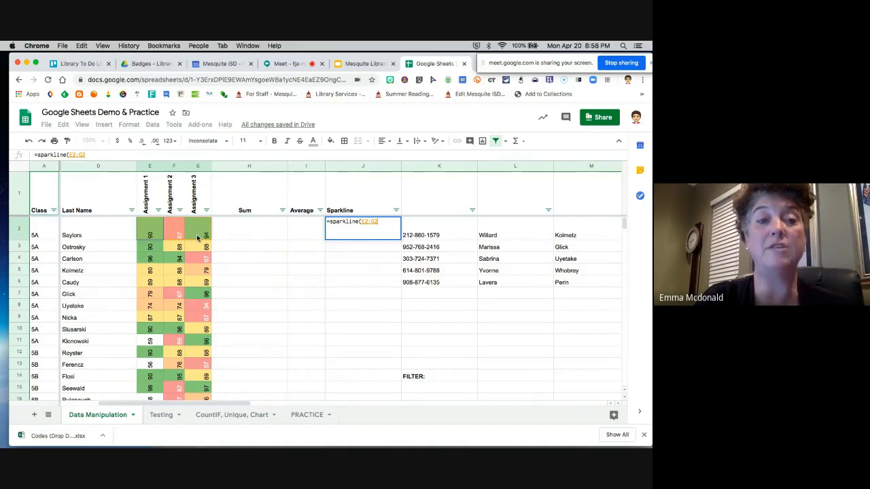
type(")")
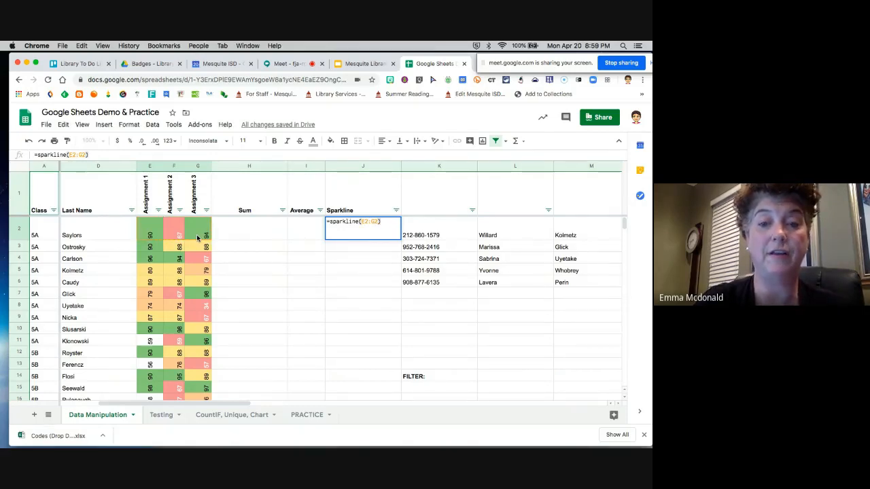
key("Return")
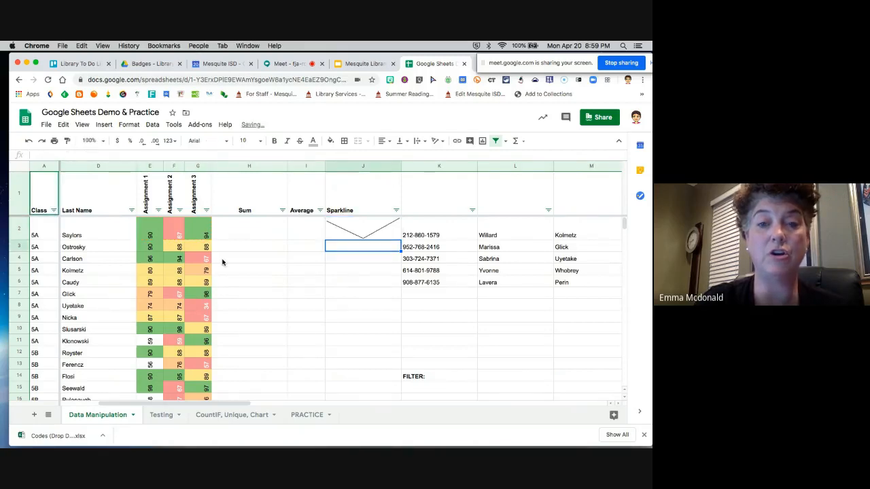
Fill the sparkline formula from J2 down to the last student in row 26
left_click(388, 234)
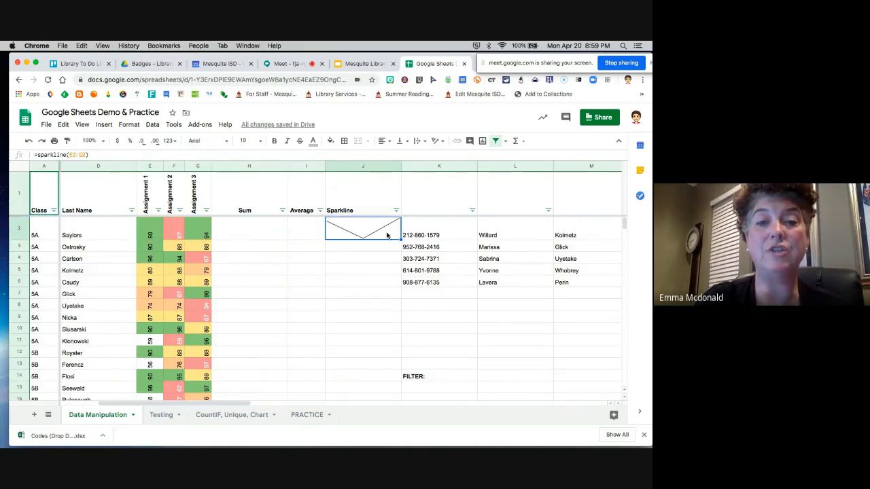
left_click_drag(401, 239, 402, 332)
scroll(401, 326, "down", 8)
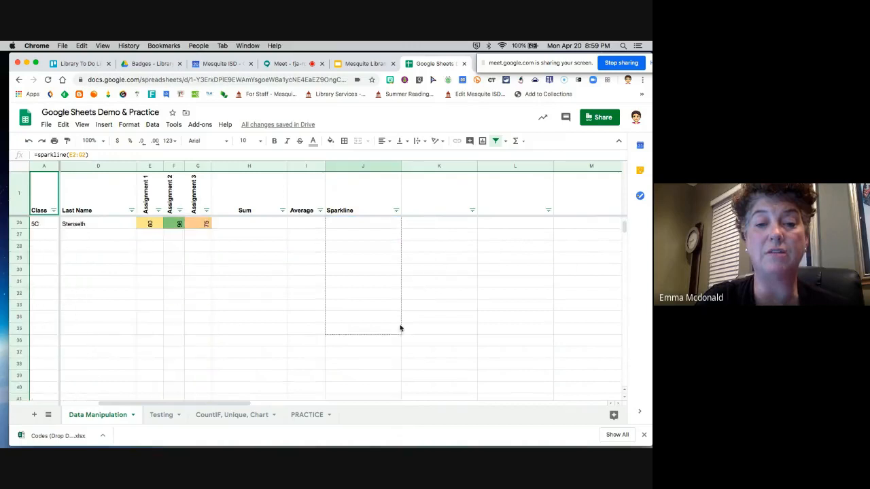
key("ctrl+v")
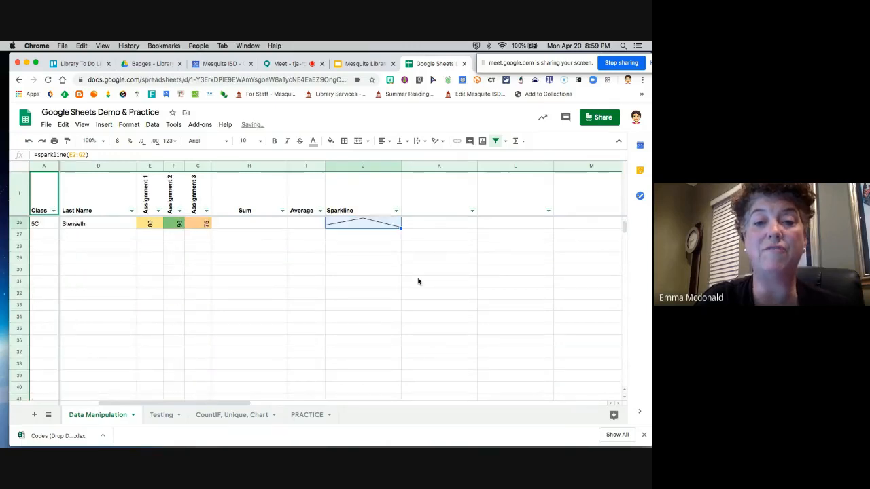
Review the student sparklines in column J against their three assignment scores, inspecting the formulas in J8 and J2
scroll(417, 281, "up", 8)
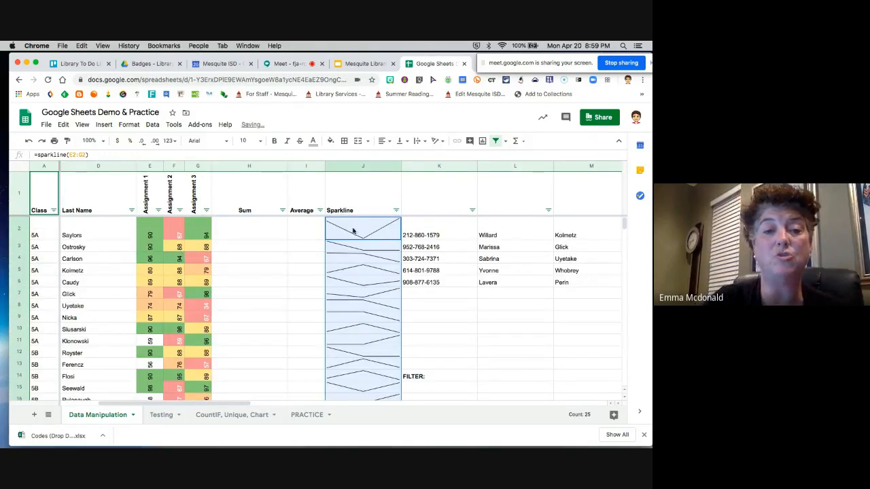
left_click(296, 248)
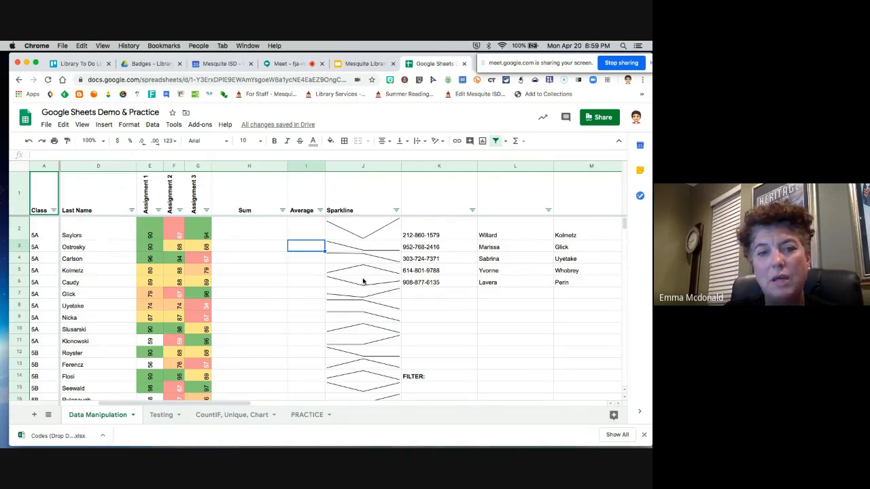
scroll(363, 281, "down", 3)
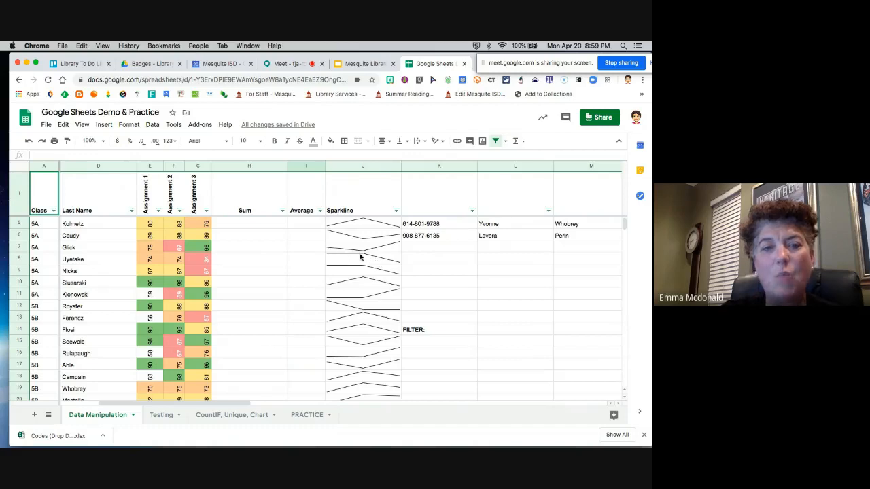
left_click(350, 263)
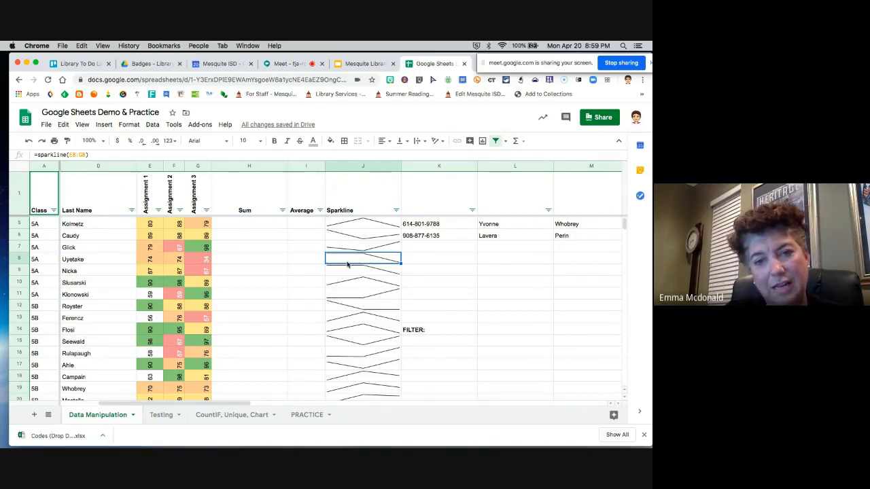
scroll(366, 278, "up", 2)
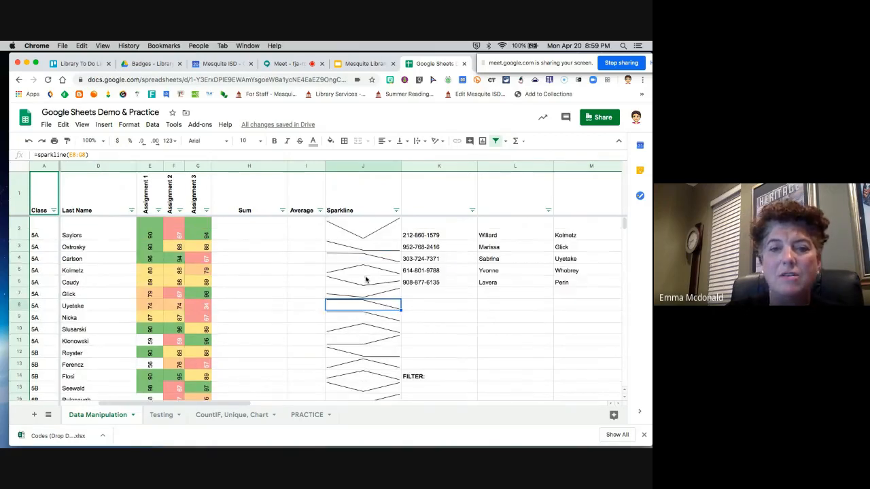
left_click(361, 239)
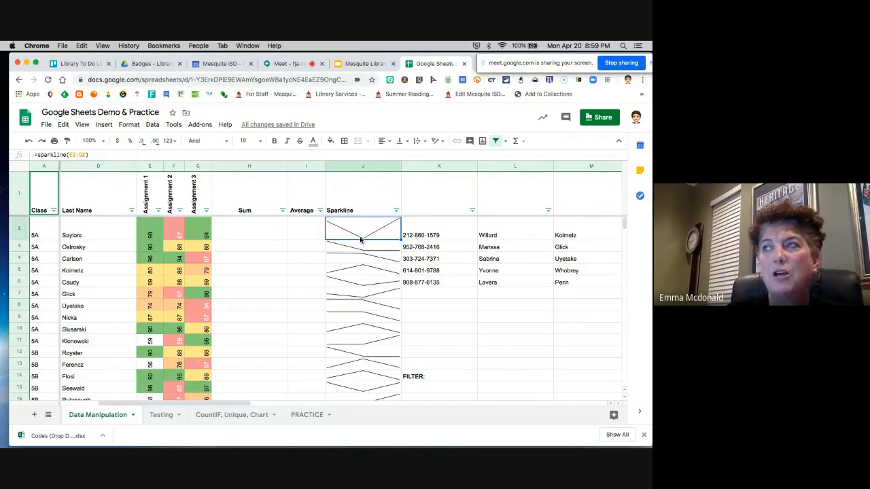